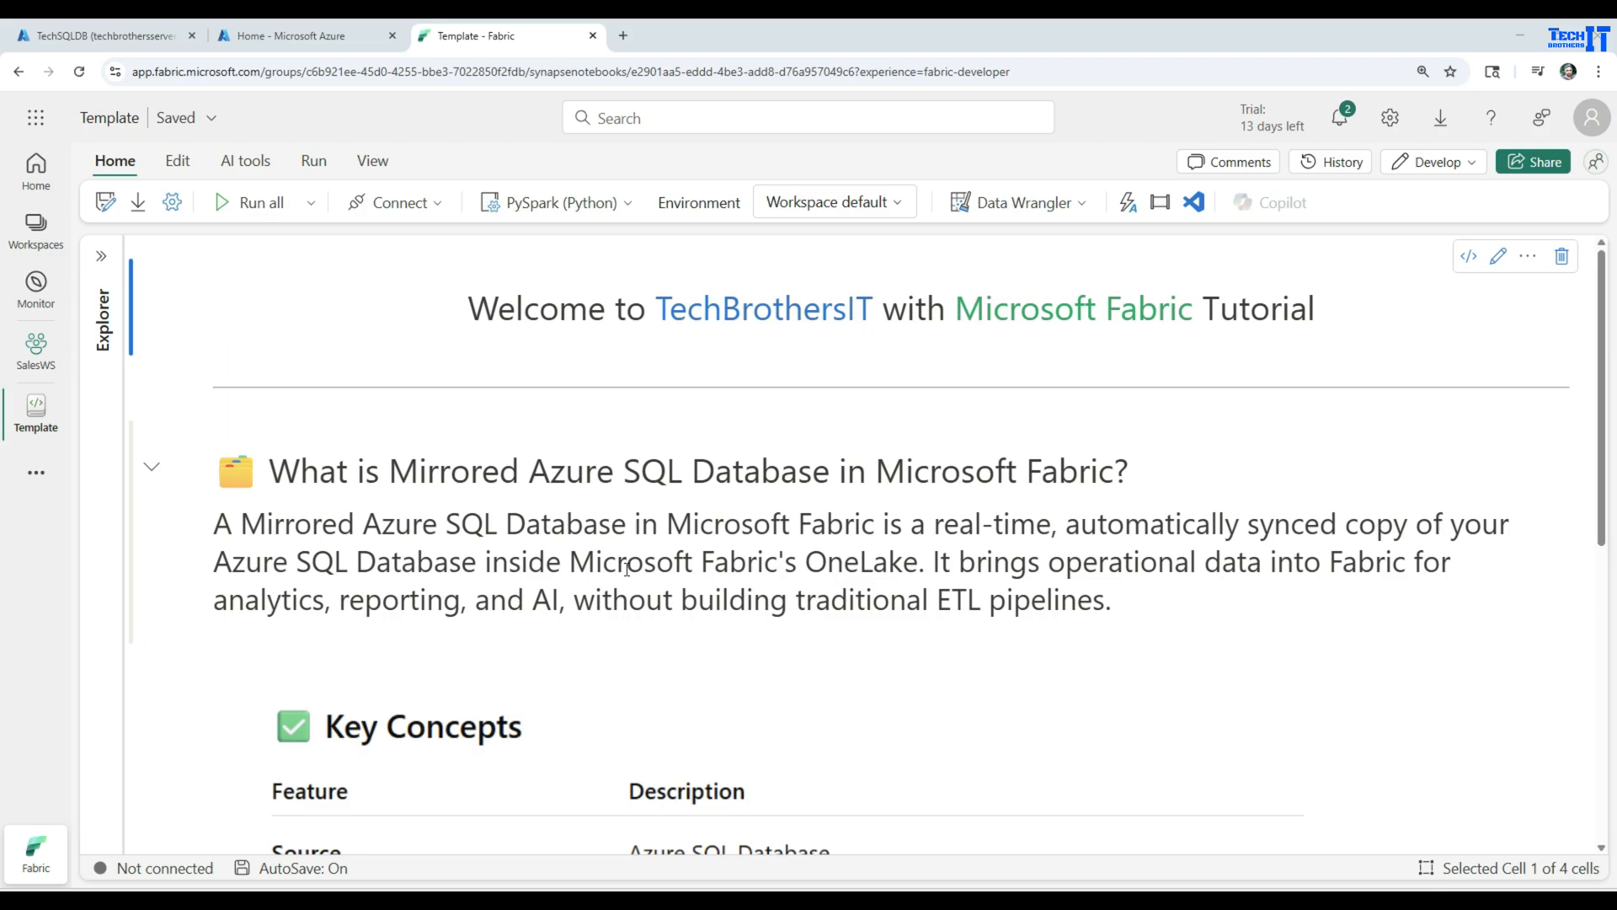
# Review the Key Concepts table, switch to the Azure portal and check techbrothersserver's admin login and server name
pyautogui.scroll(-4, 801, 608)
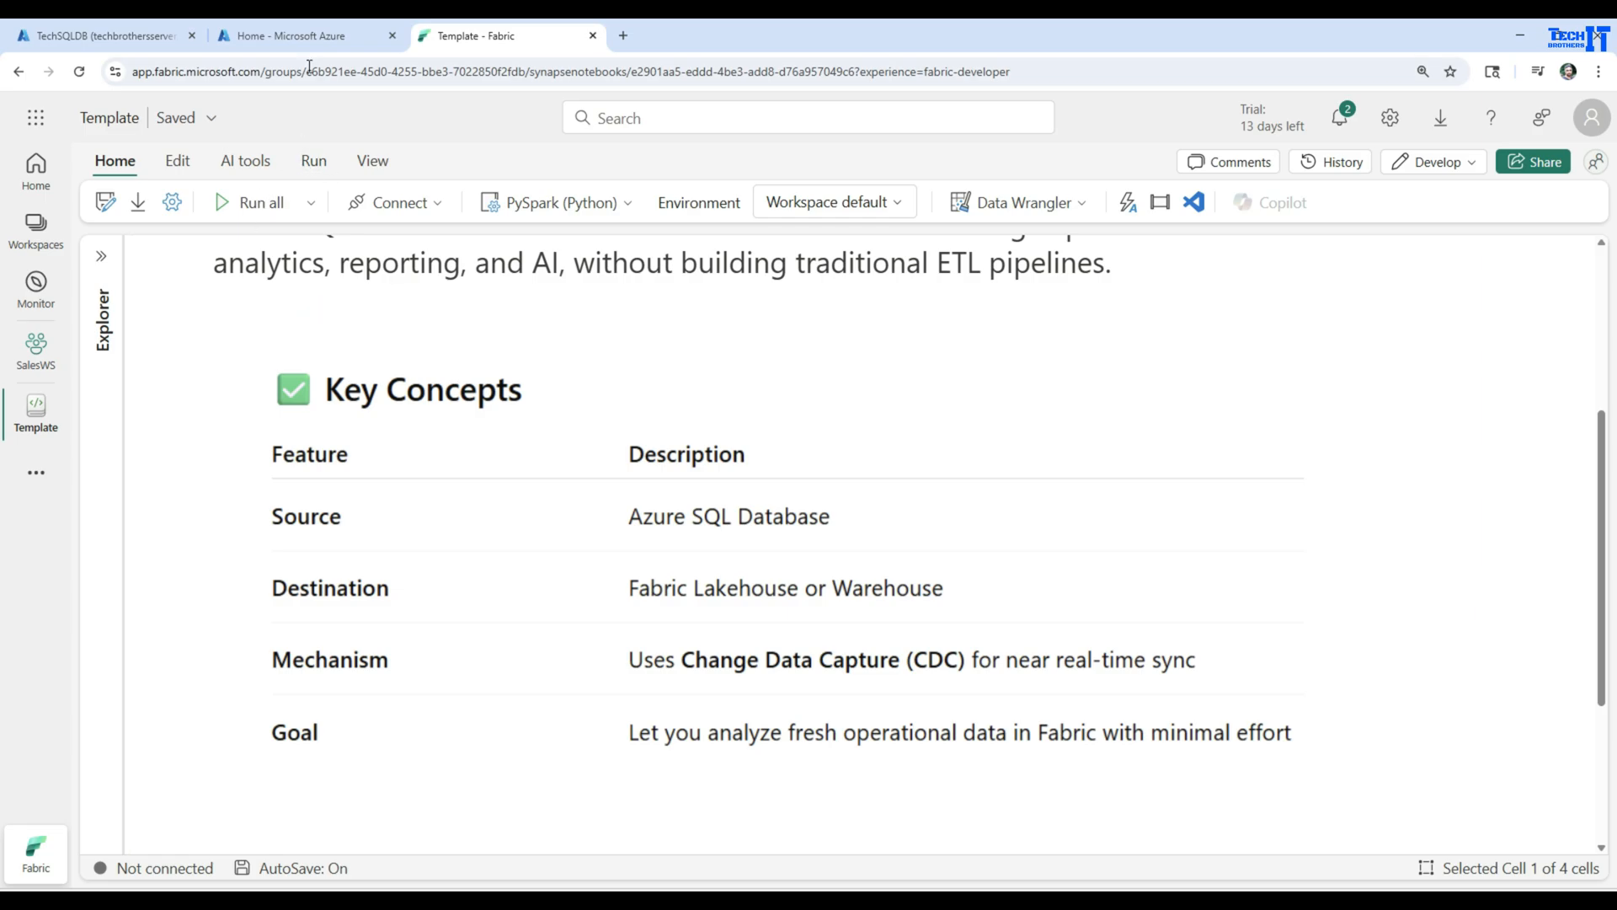
pyautogui.click(305, 38)
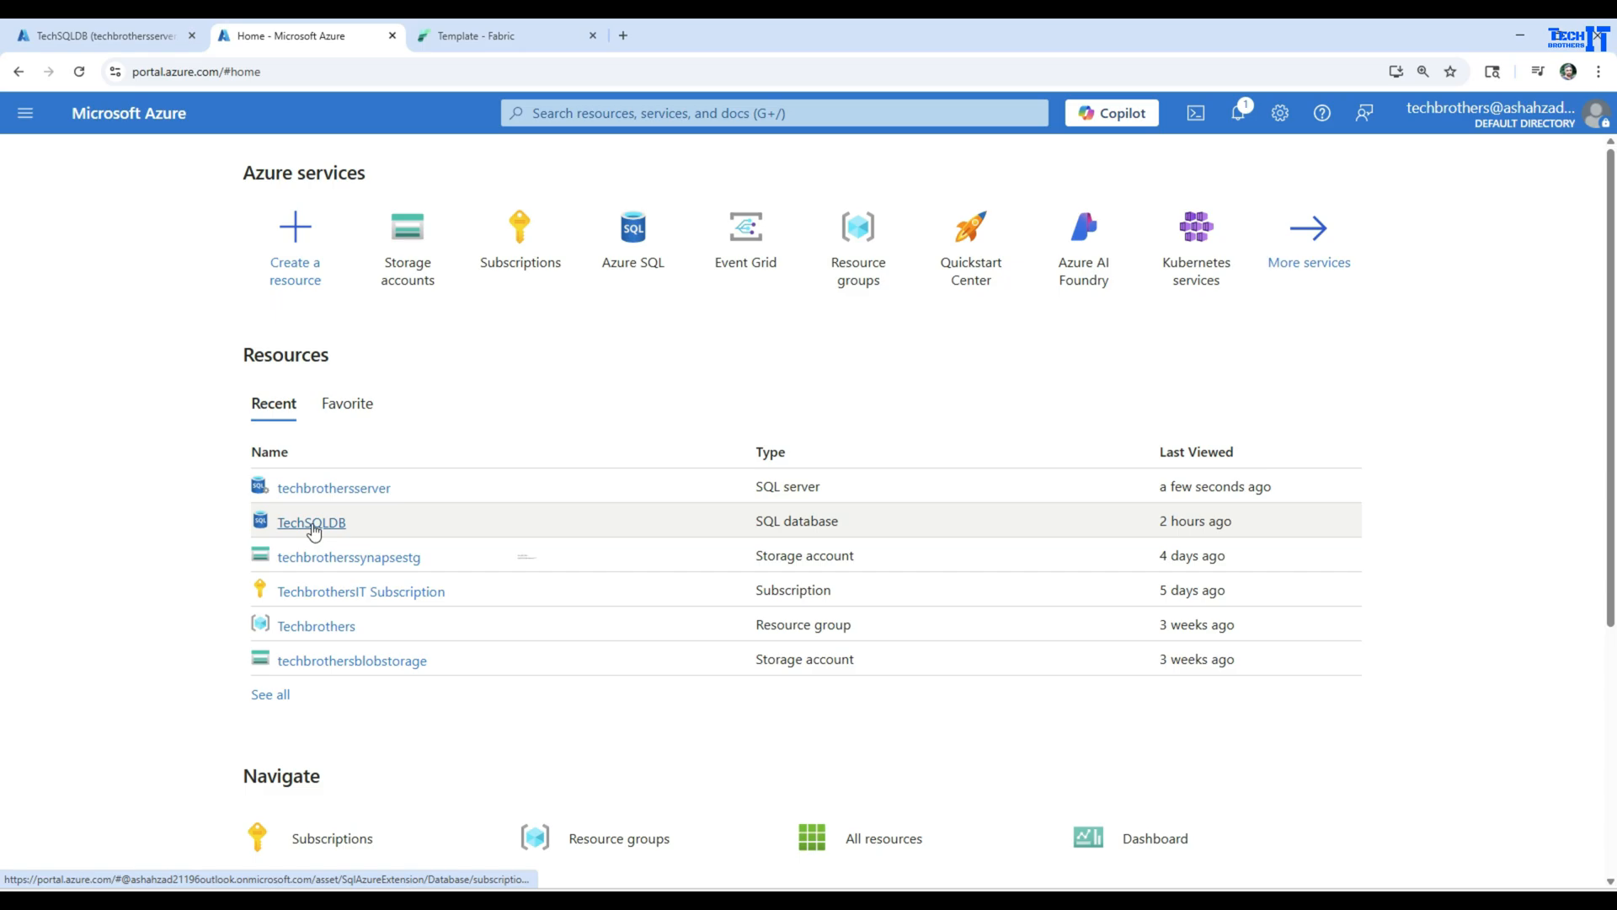
pyautogui.click(360, 497)
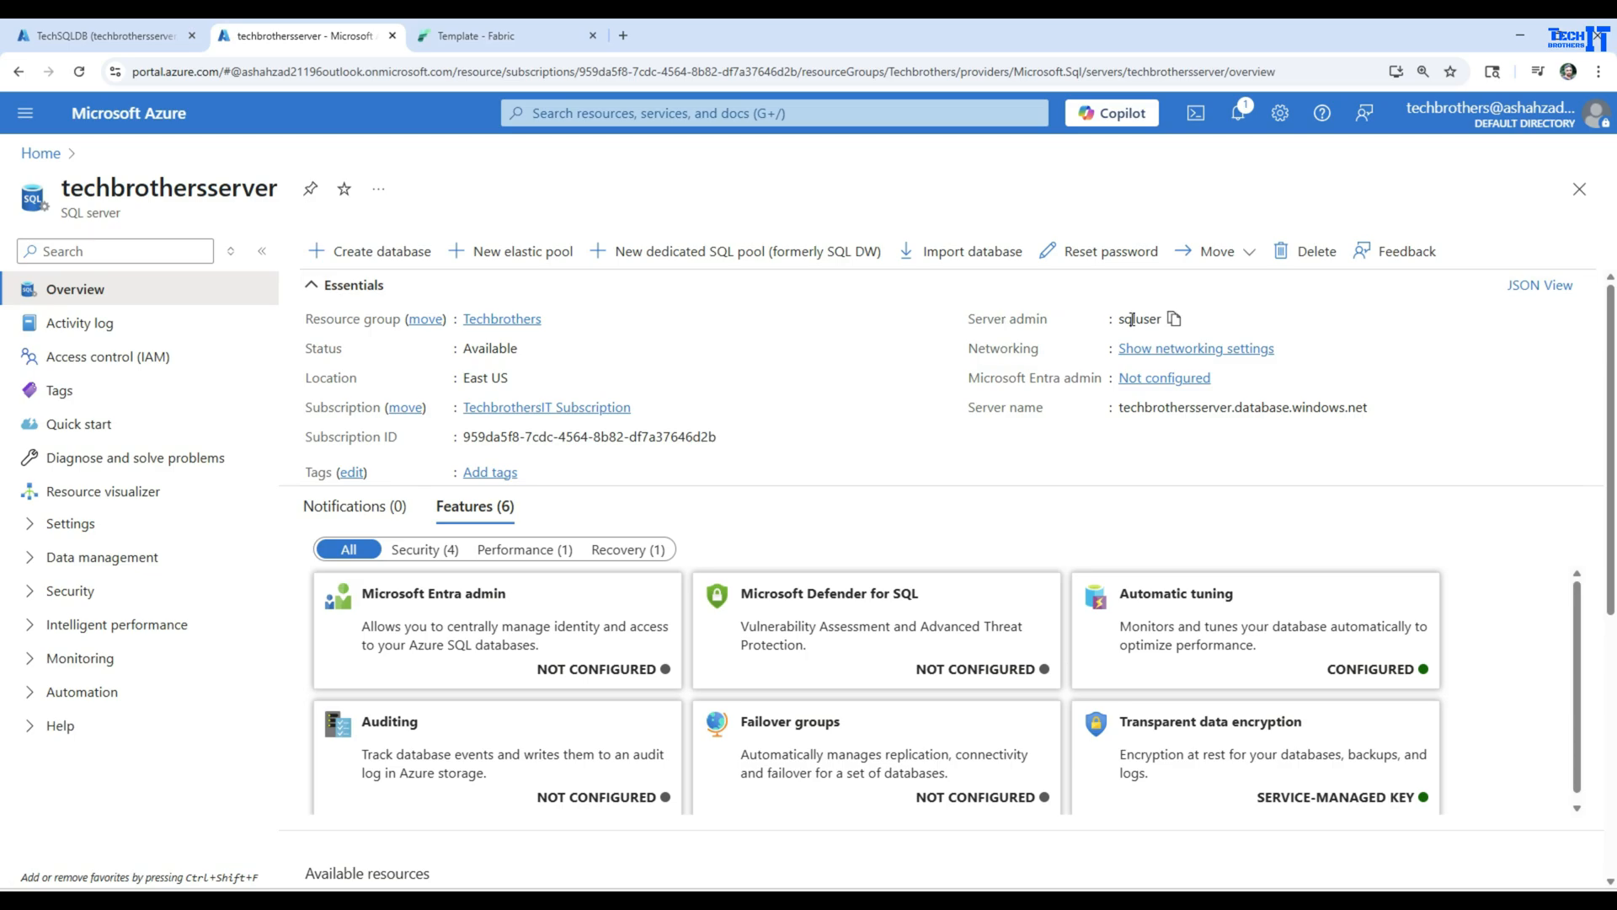
pyautogui.doubleClick(1132, 320)
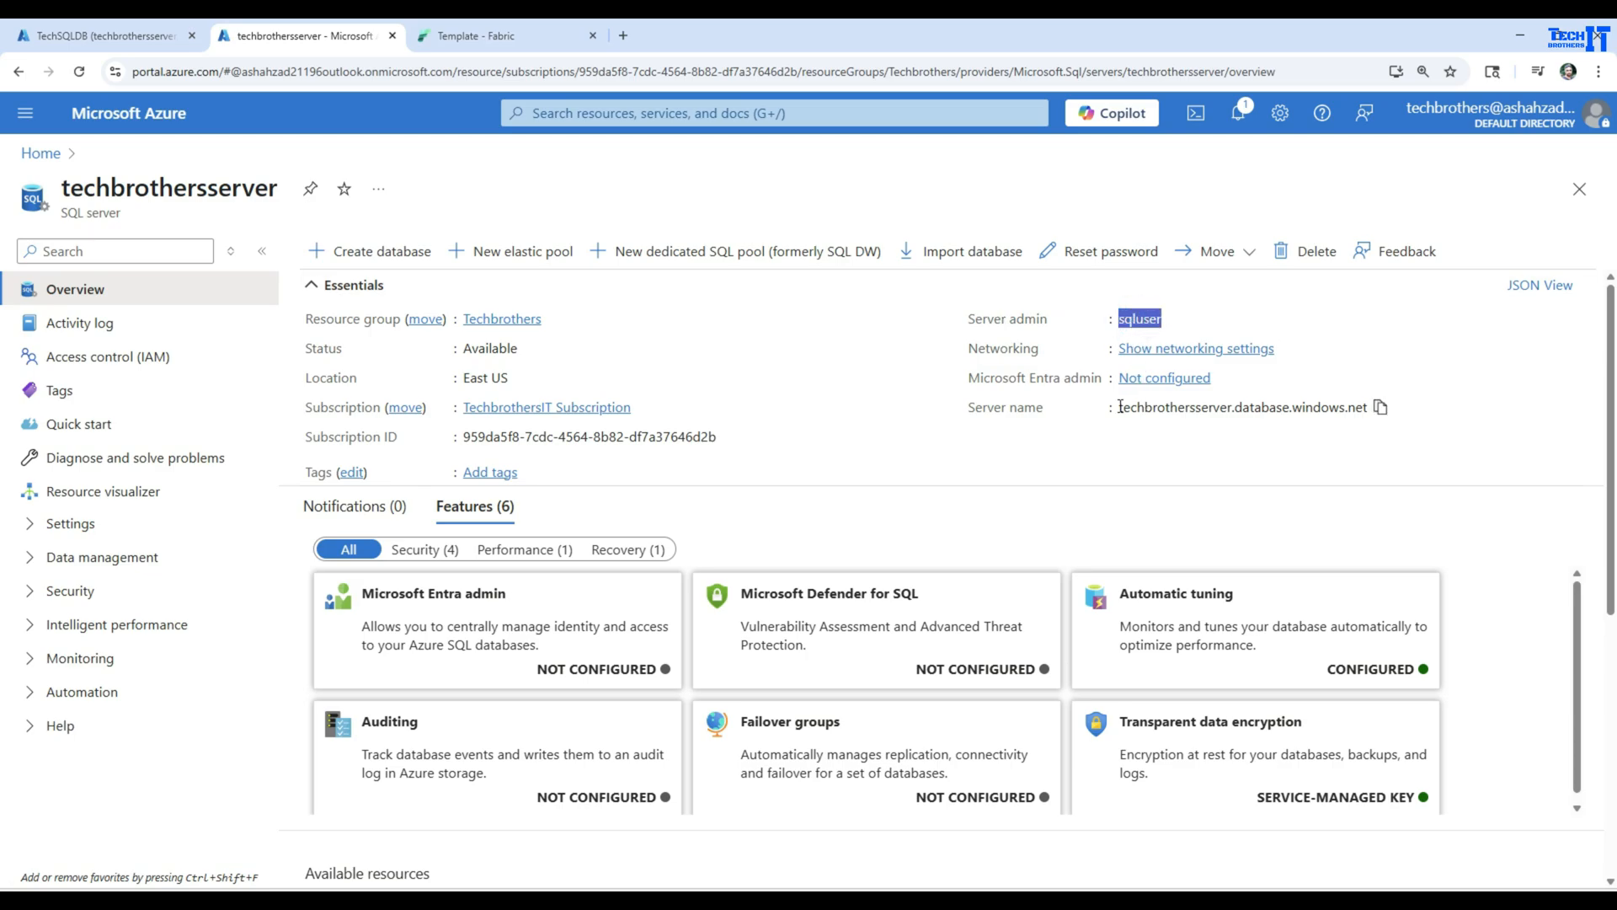
pyautogui.moveTo(1119, 407); pyautogui.dragTo(1356, 405)
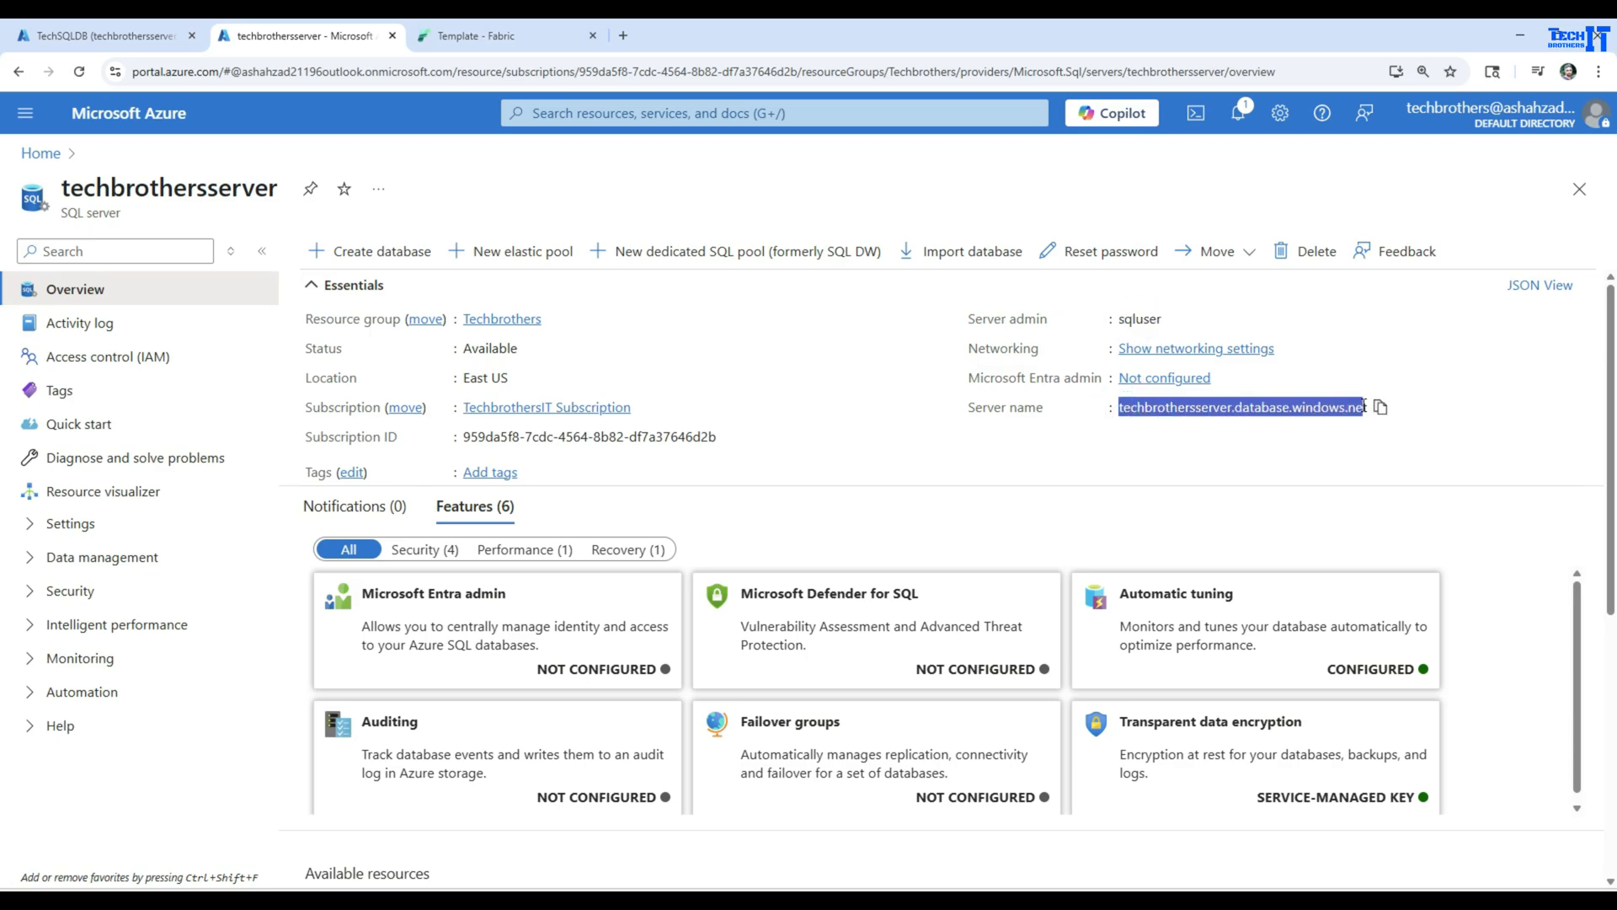
# List the SQL databases on techbrothersserver and check the database name
pyautogui.click(29, 523)
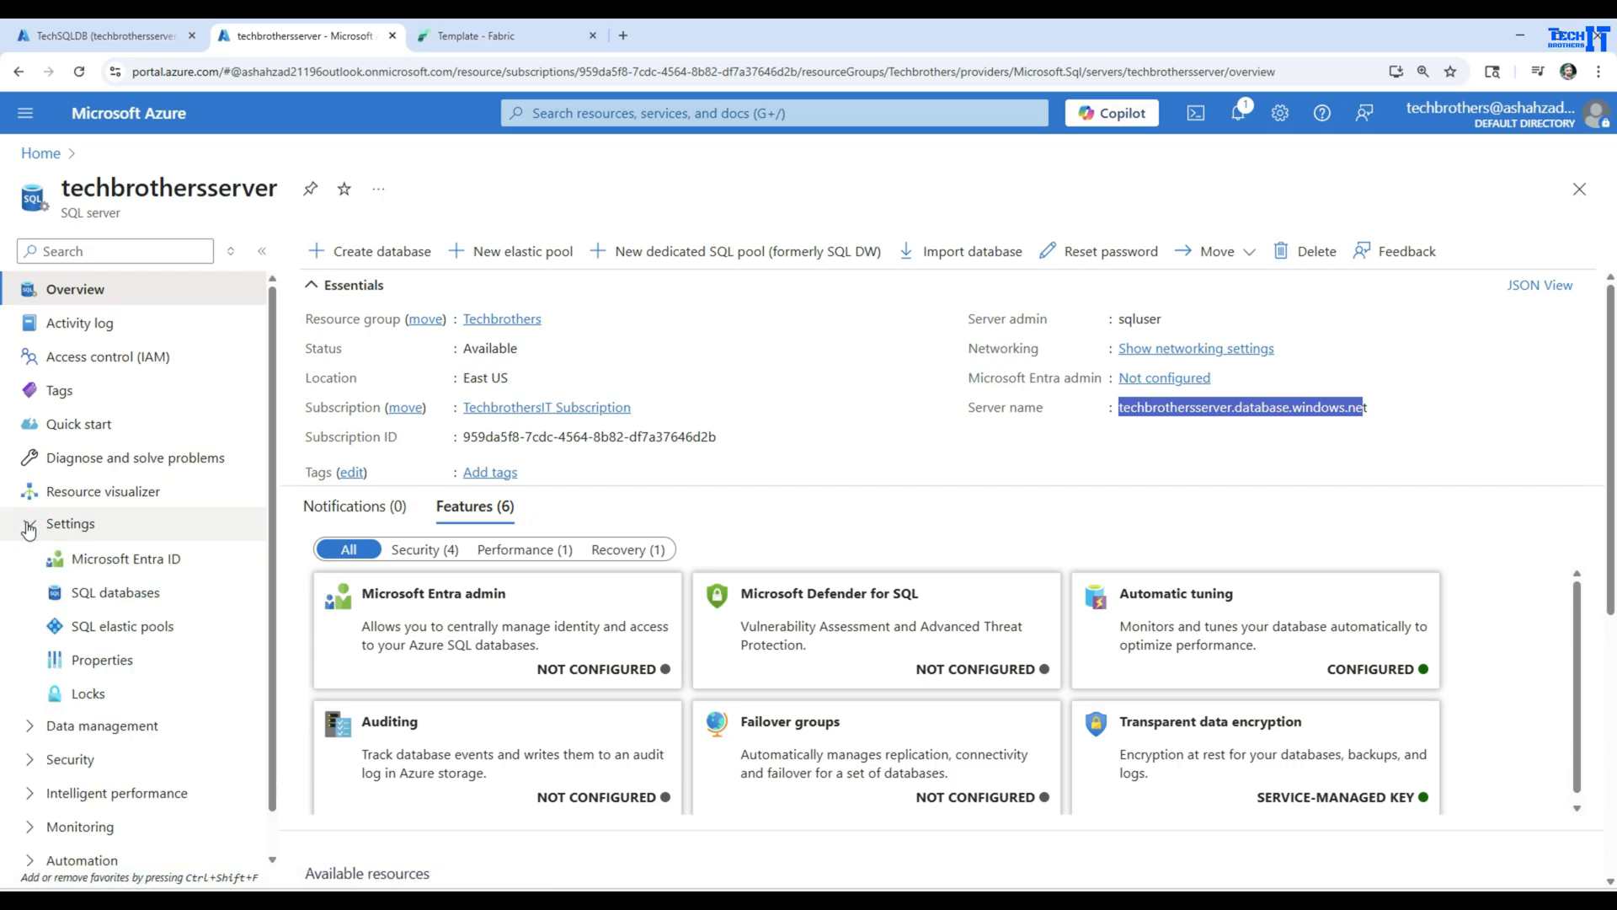
pyautogui.click(105, 595)
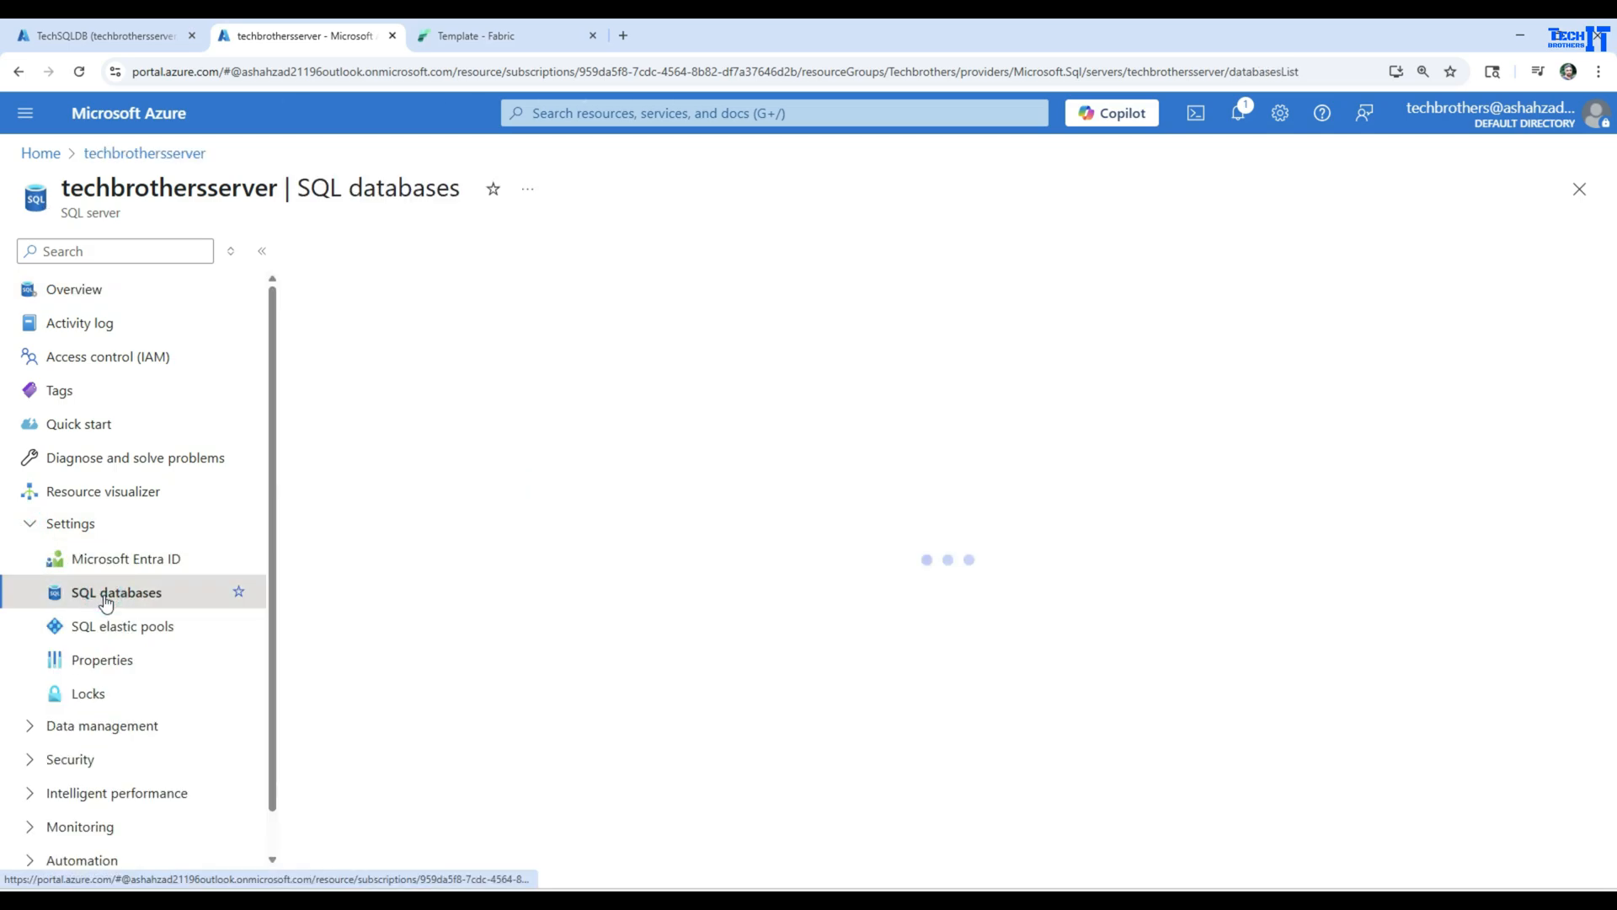
pyautogui.moveTo(413, 326); pyautogui.dragTo(307, 330)
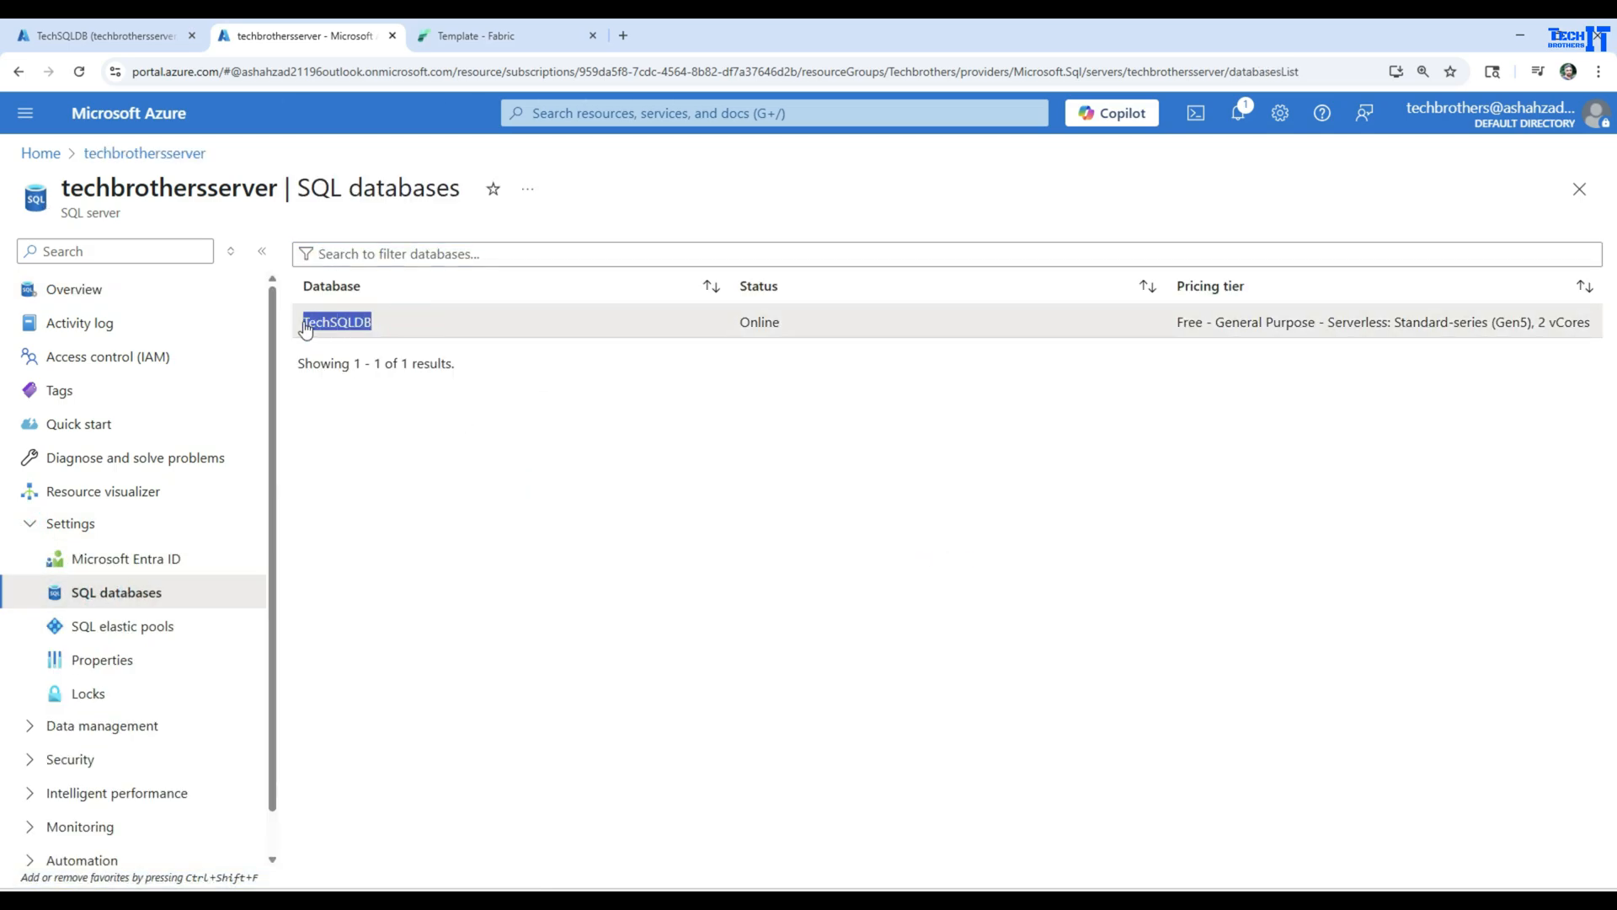
pyautogui.click(343, 328)
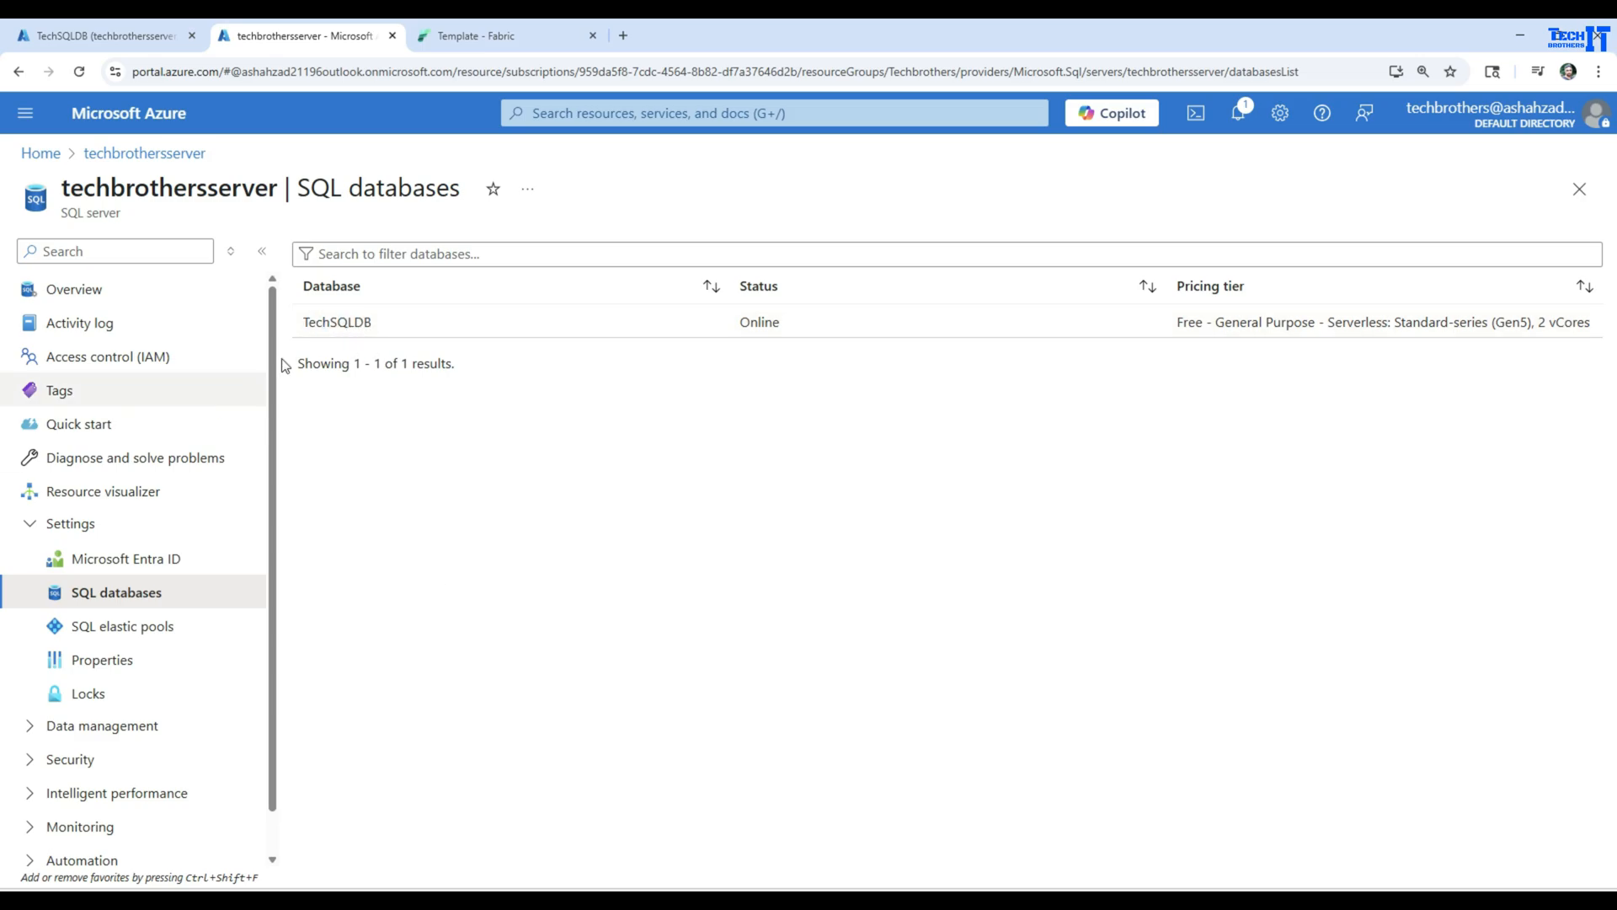
# Switch to the TechSQLDB query editor and inspect the columns of the dbo.Customer and dbo.test tables
pyautogui.click(114, 38)
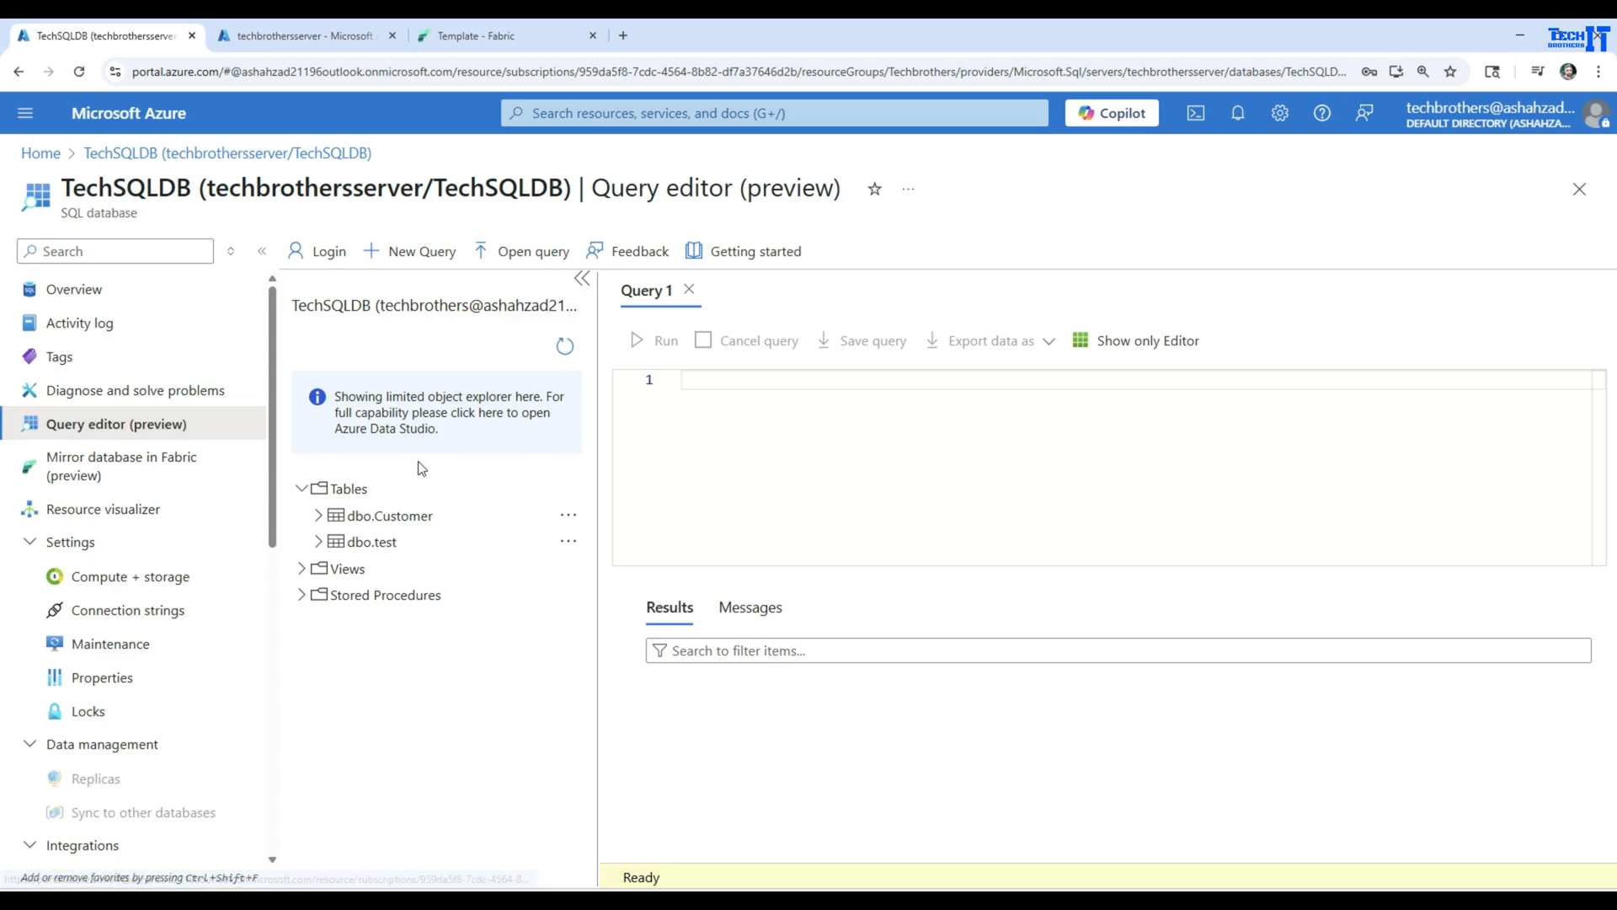
pyautogui.click(347, 492)
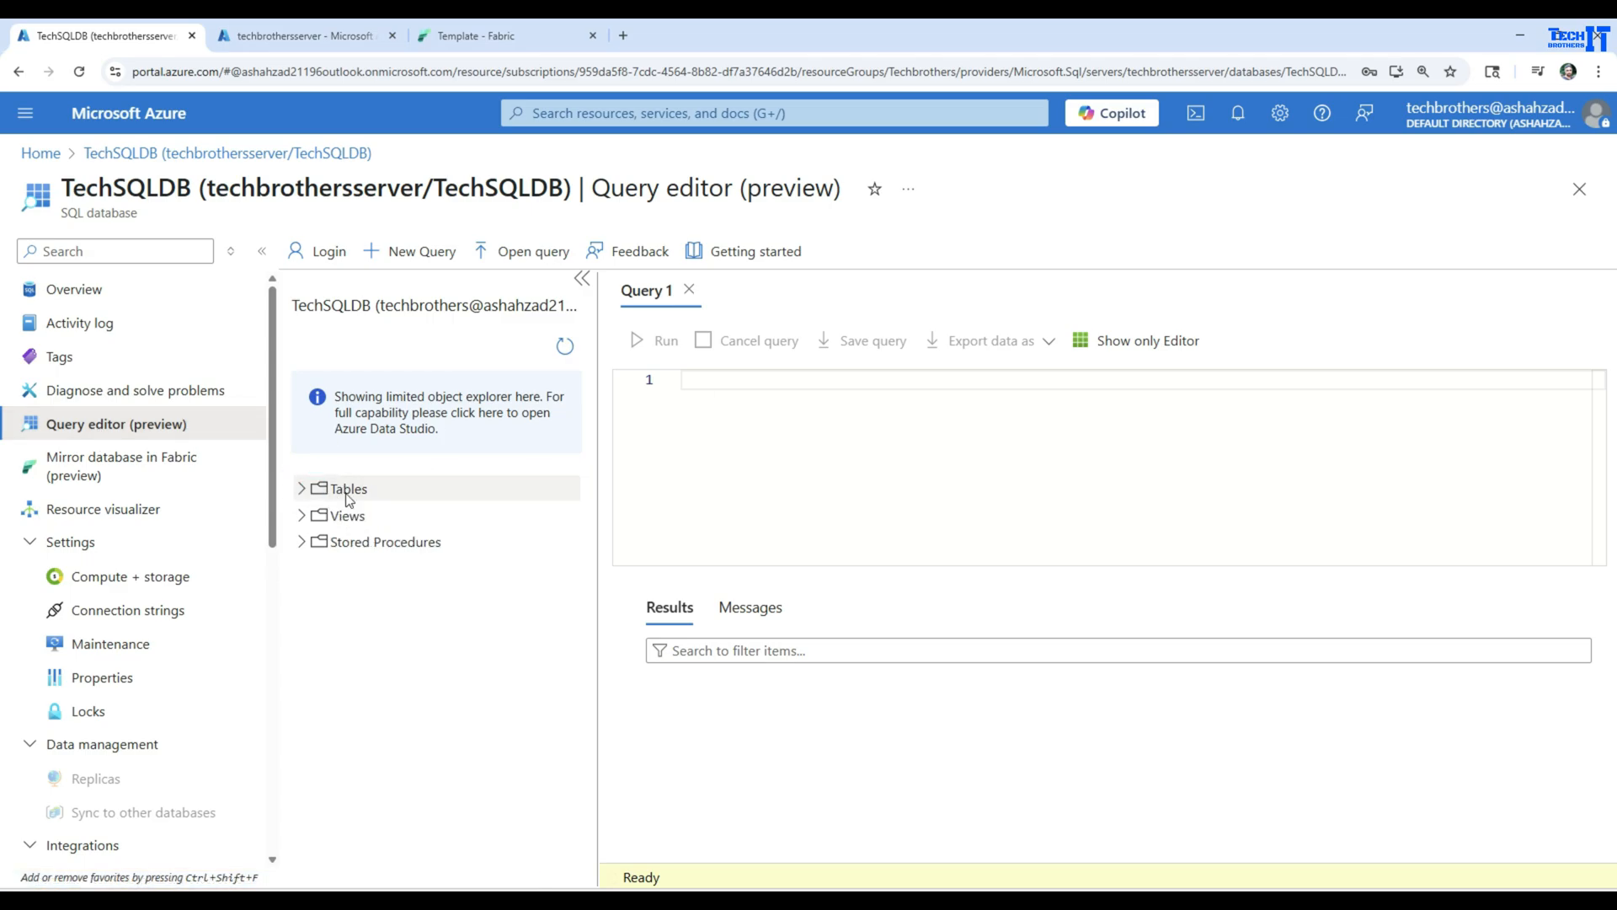
pyautogui.click(301, 491)
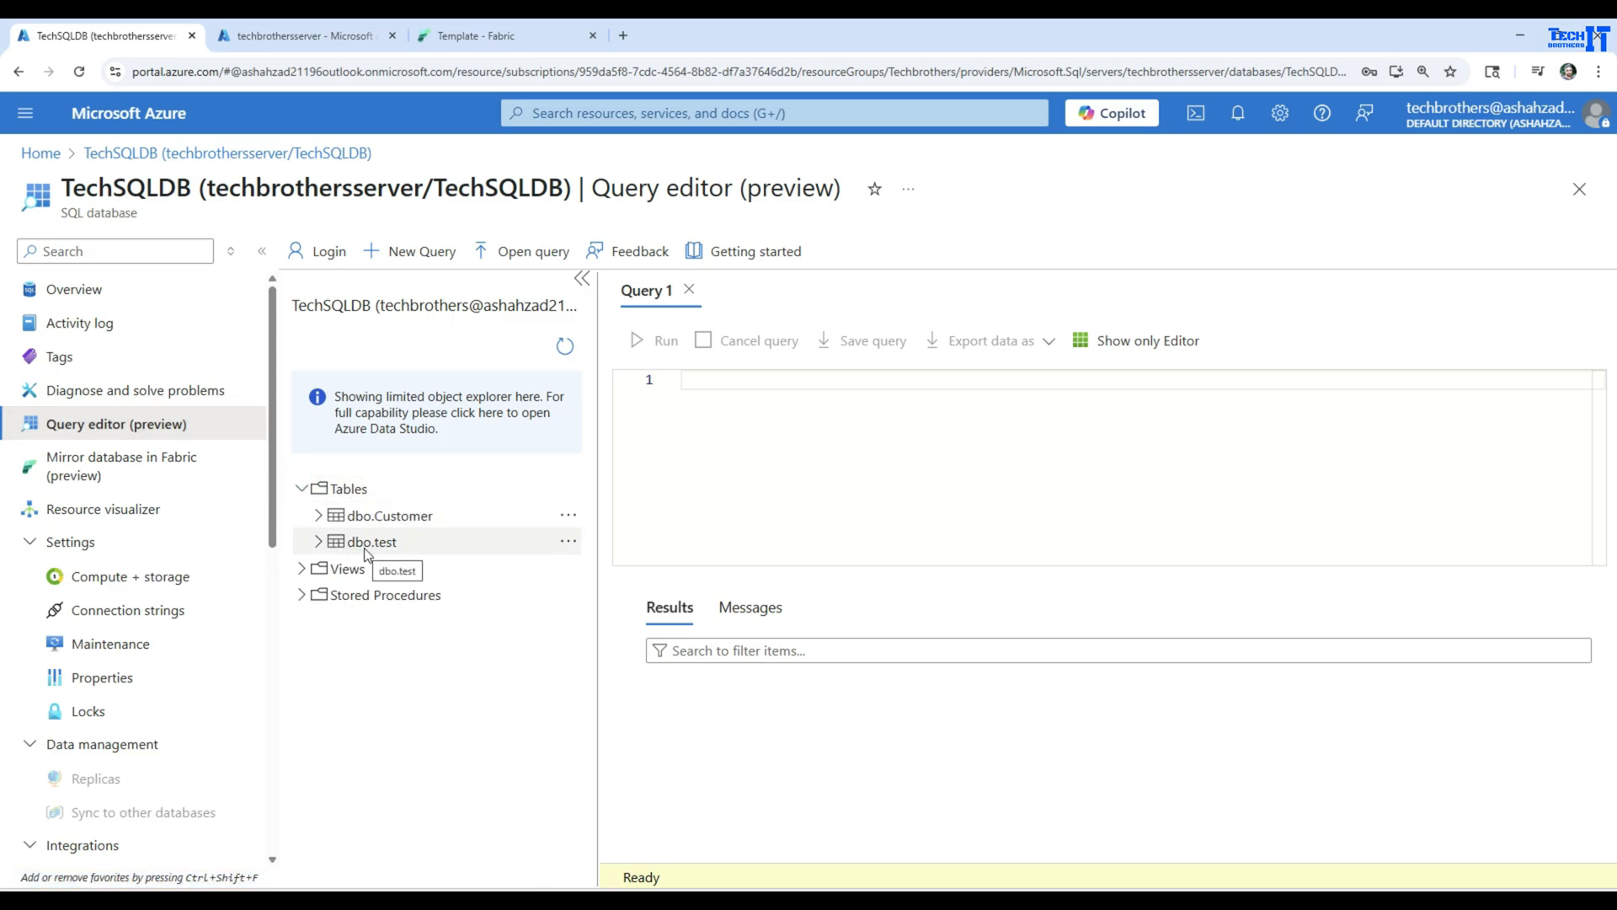
pyautogui.click(319, 516)
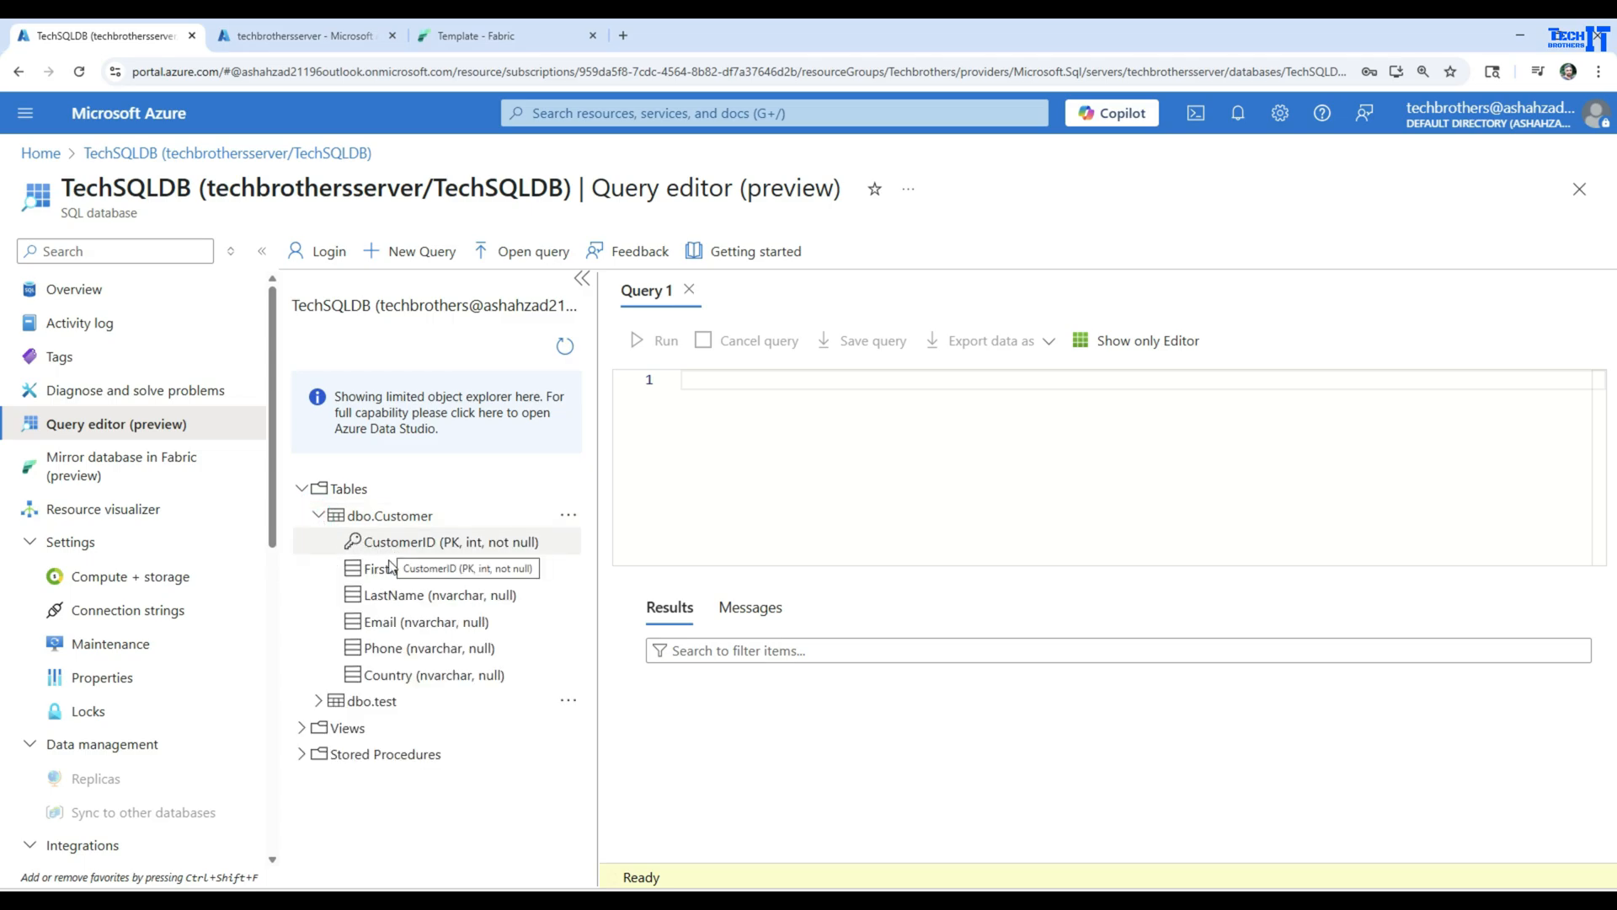
pyautogui.click(318, 515)
pyautogui.click(319, 543)
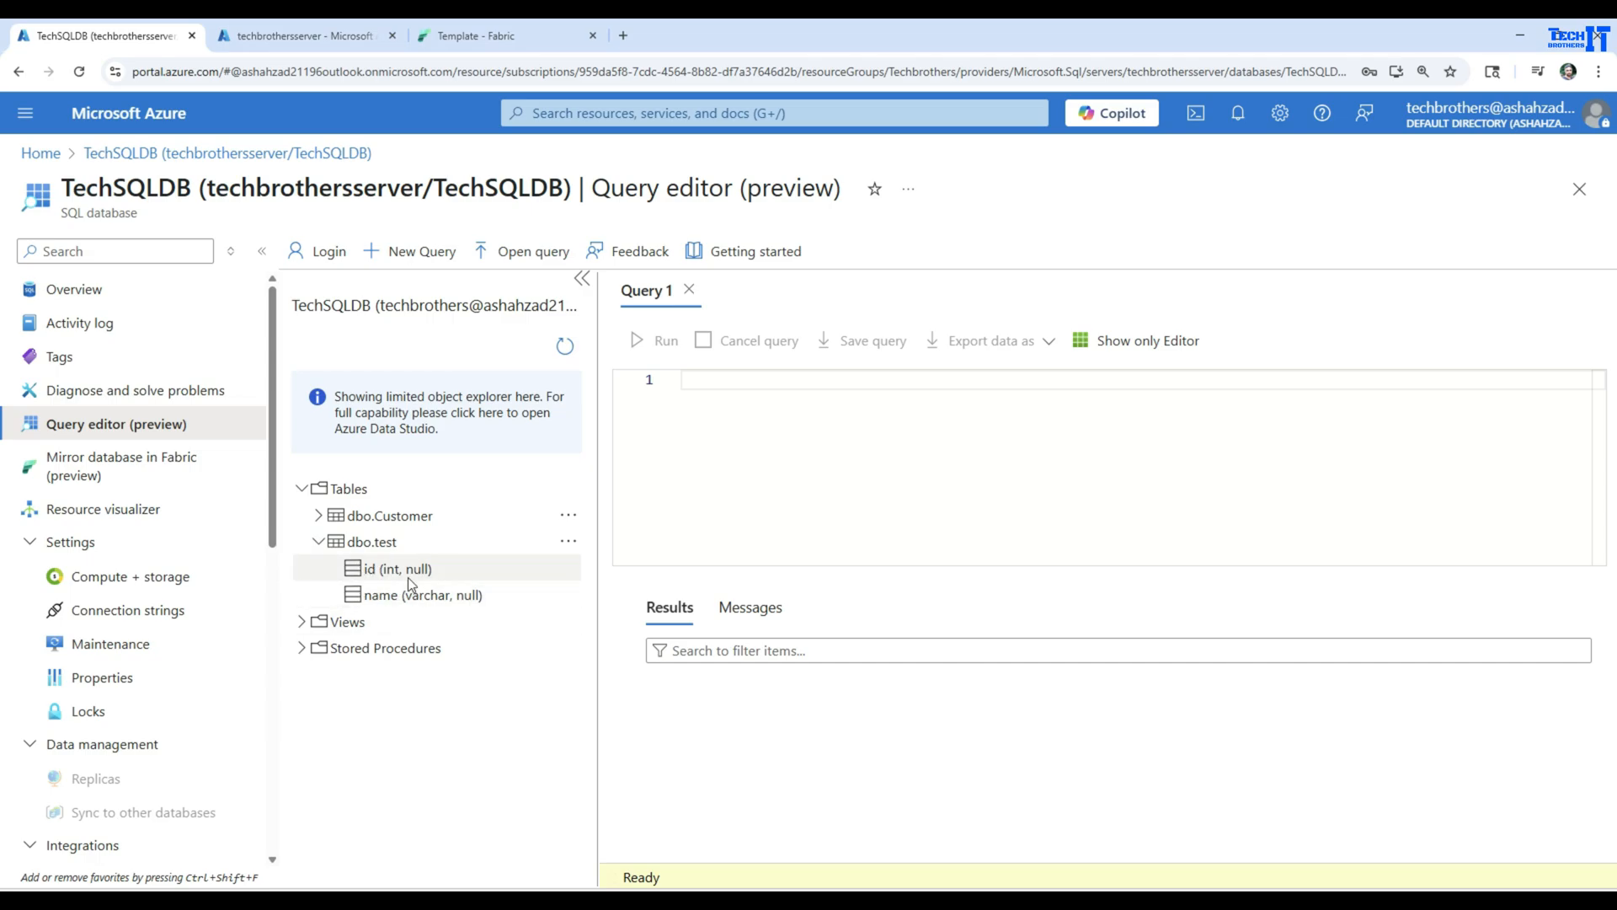
pyautogui.click(319, 542)
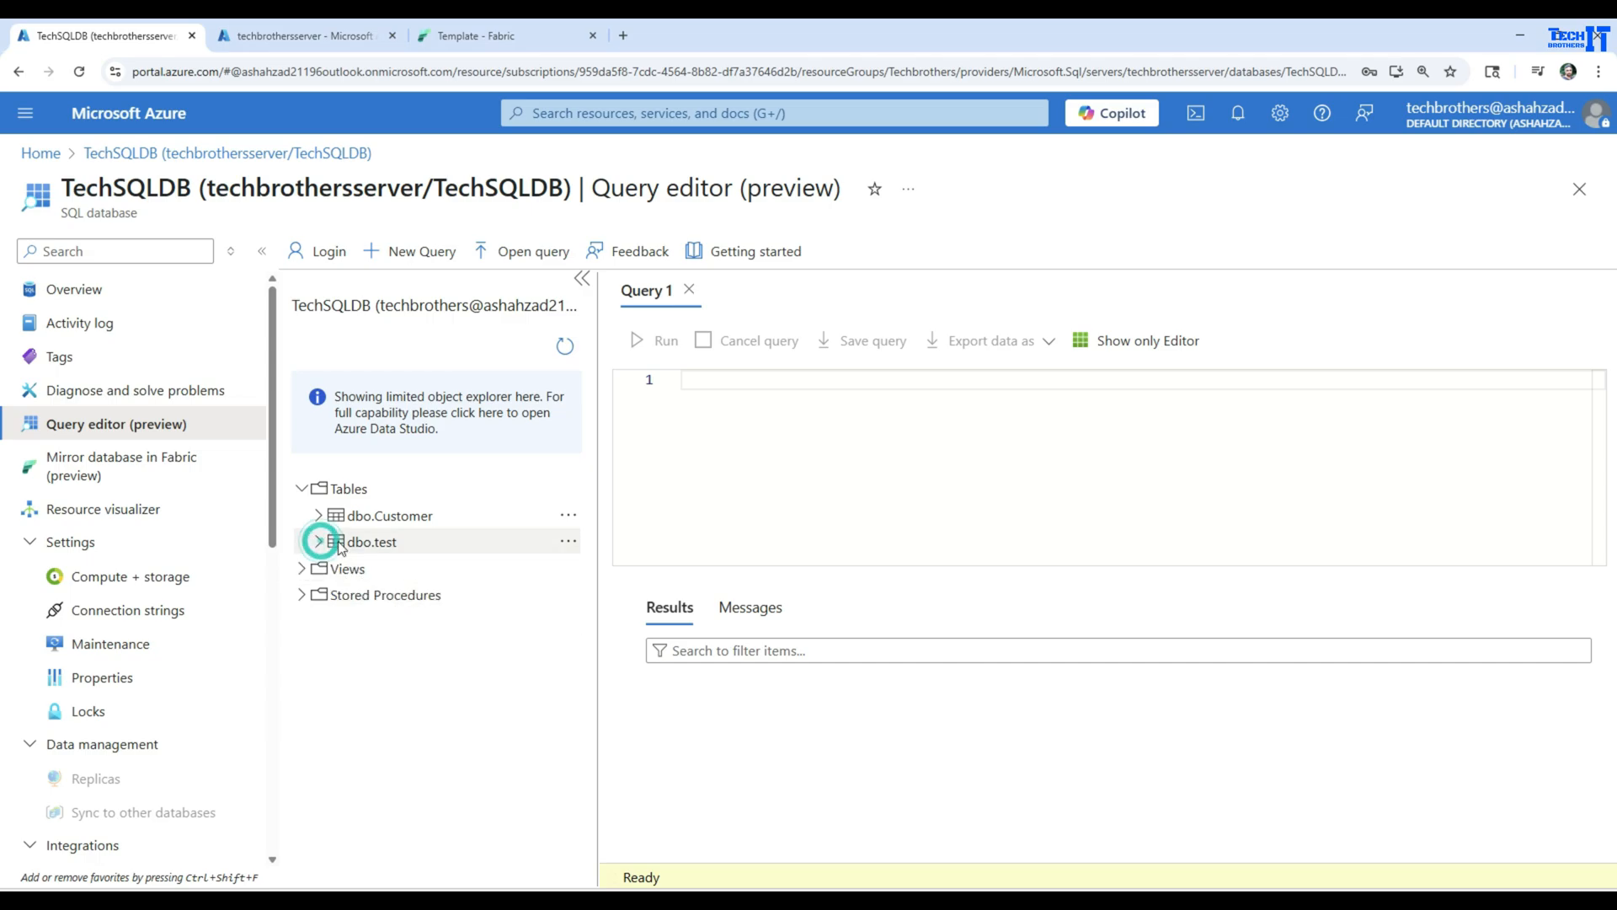
# Write and run the query Select * From [dbo].[Customer]
pyautogui.click(723, 435)
pyautogui.write('Sele')
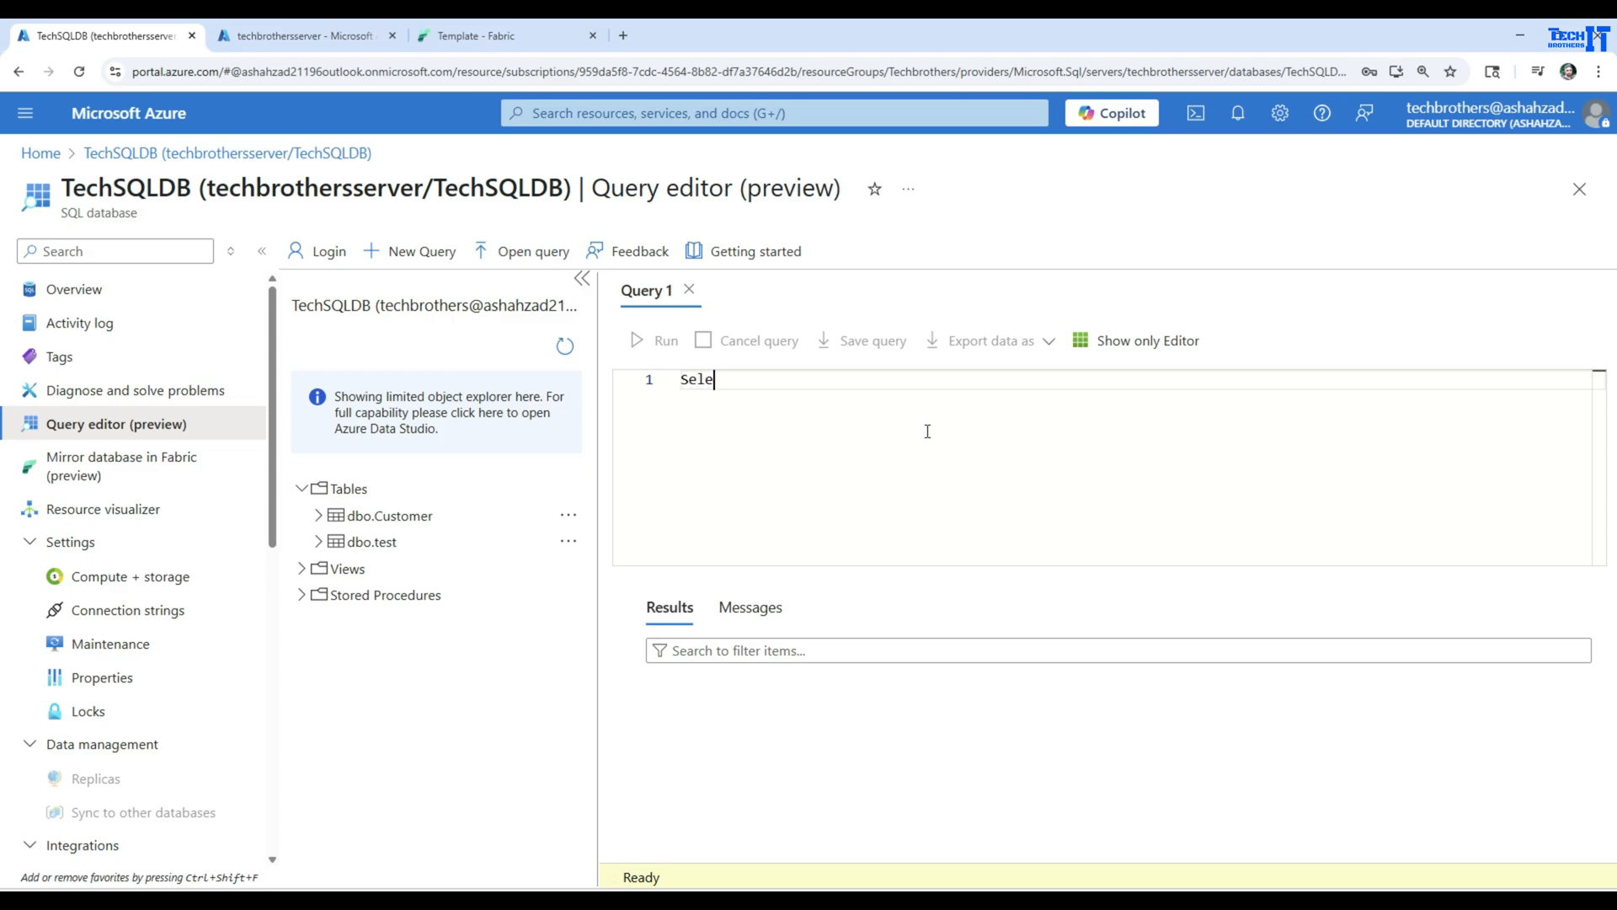
pyautogui.write('ct * From dbo.')
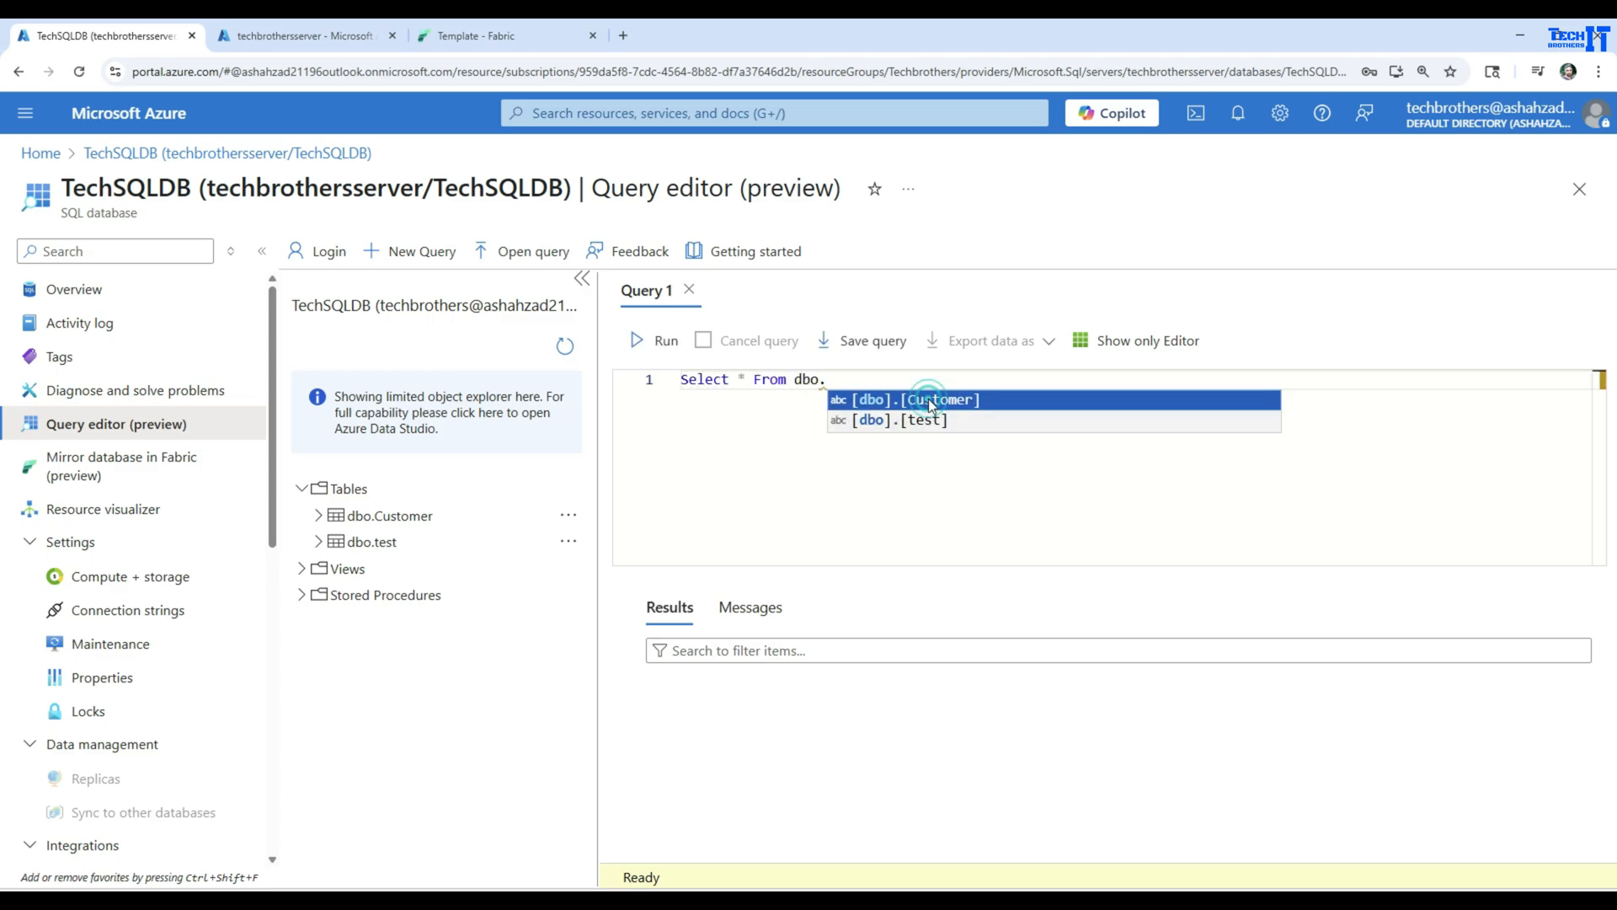
pyautogui.click(917, 399)
pyautogui.click(661, 341)
# Add a second query, Select * From dbo.[dbo].[test], two lines below the Customer query
pyautogui.click(1018, 410)
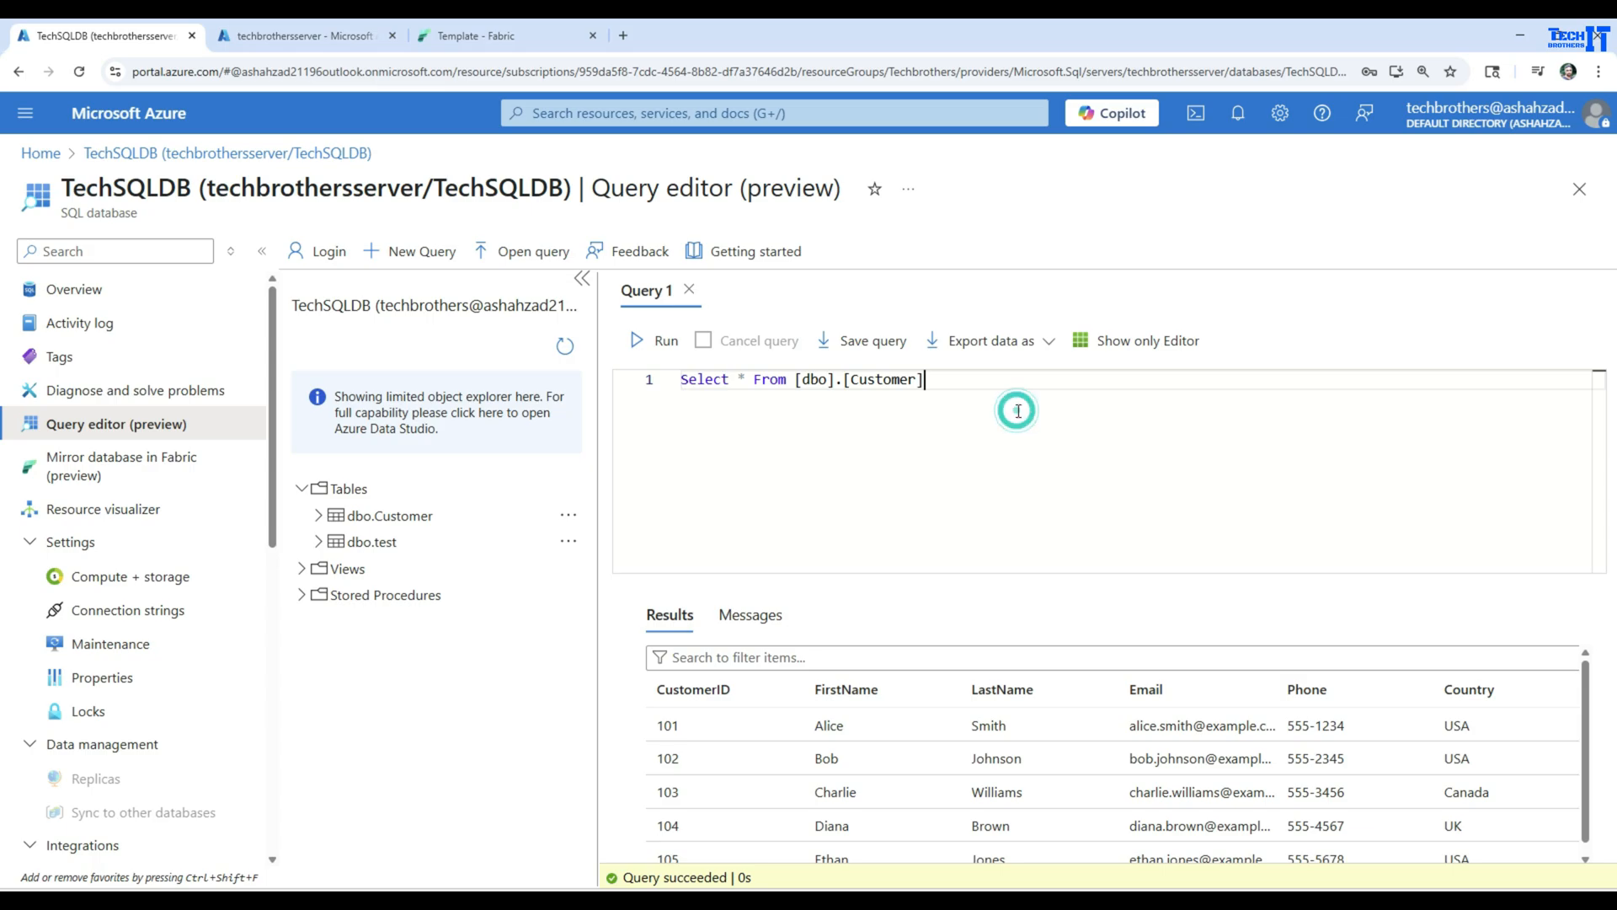
pyautogui.press('Return')
pyautogui.press('Return')
pyautogui.write('Select')
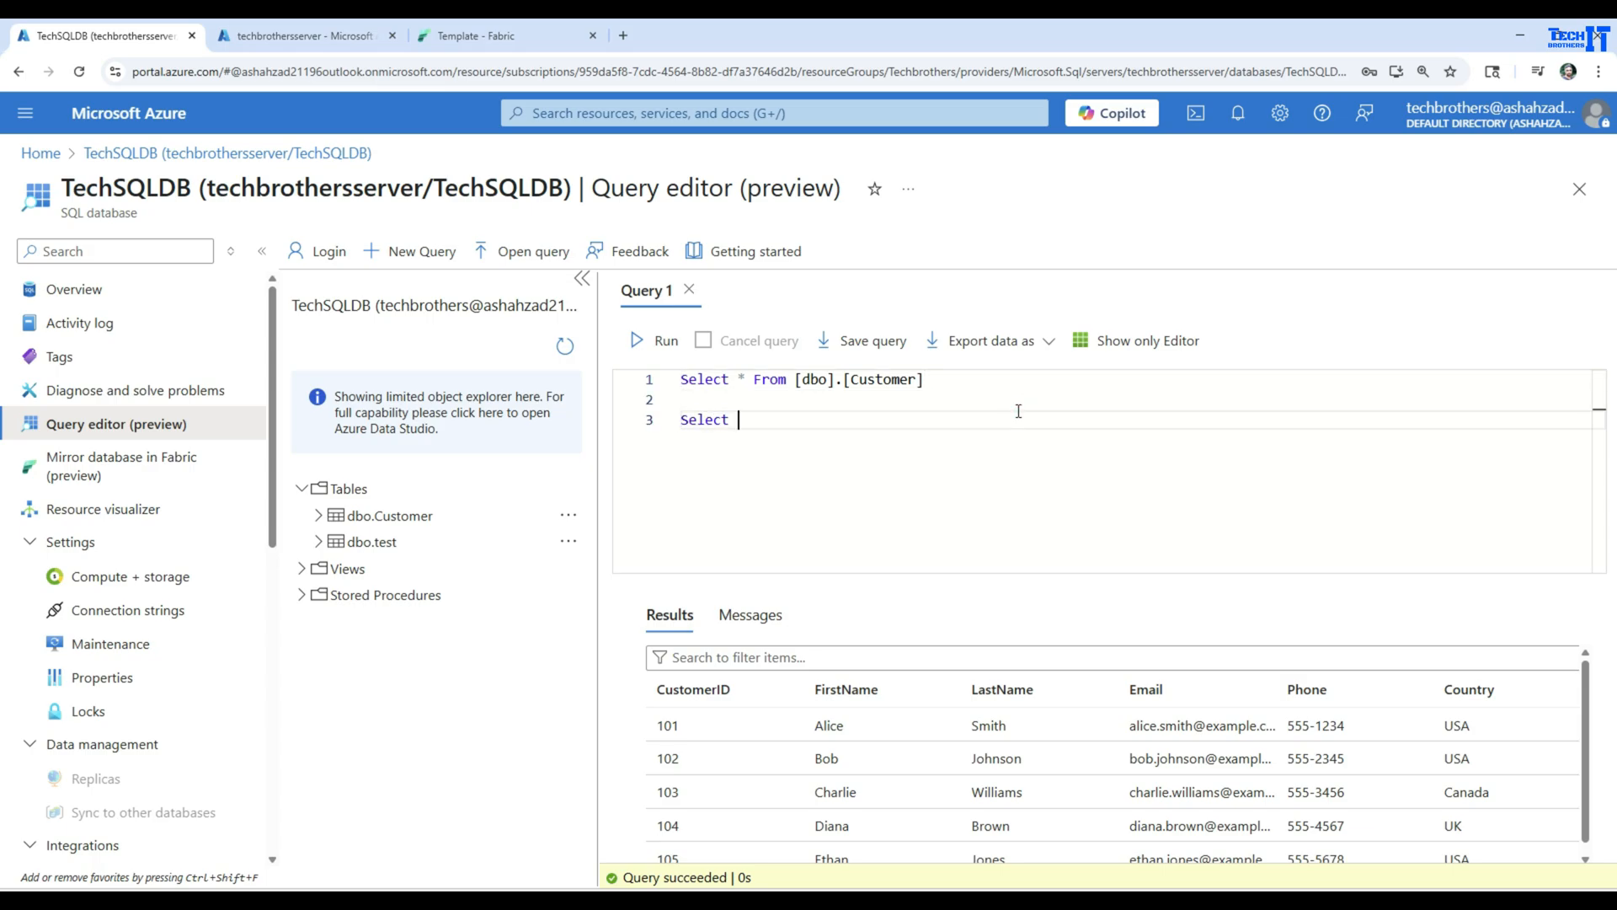
pyautogui.write(' * From dbo.cus')
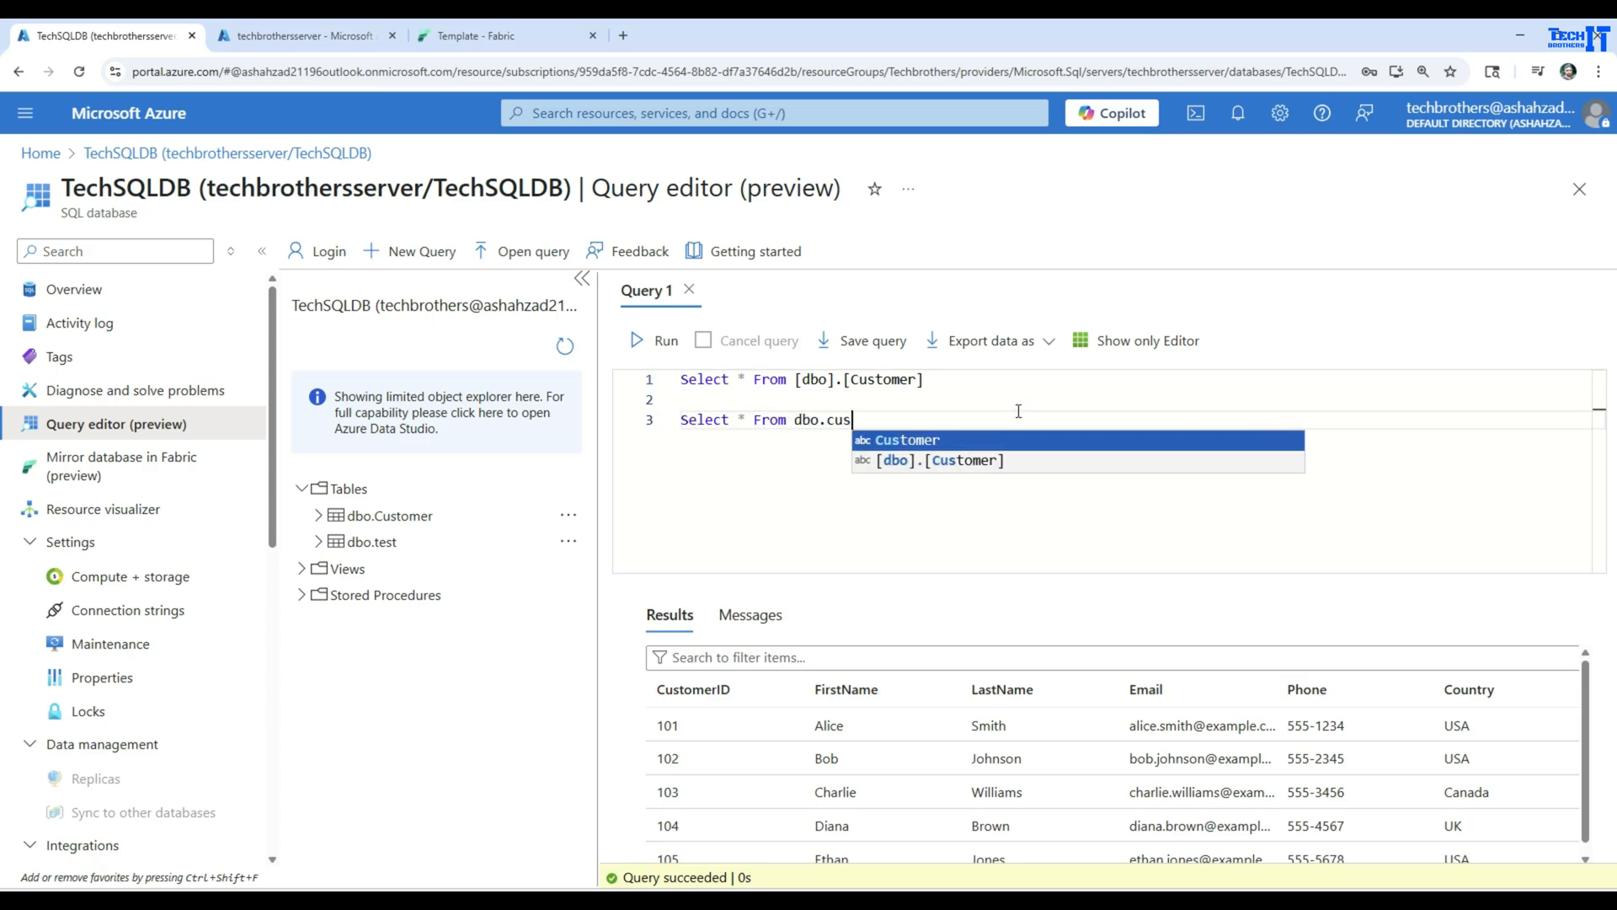
pyautogui.press('BackSpace')
pyautogui.press('BackSpace')
pyautogui.write('tes')
pyautogui.click(967, 441)
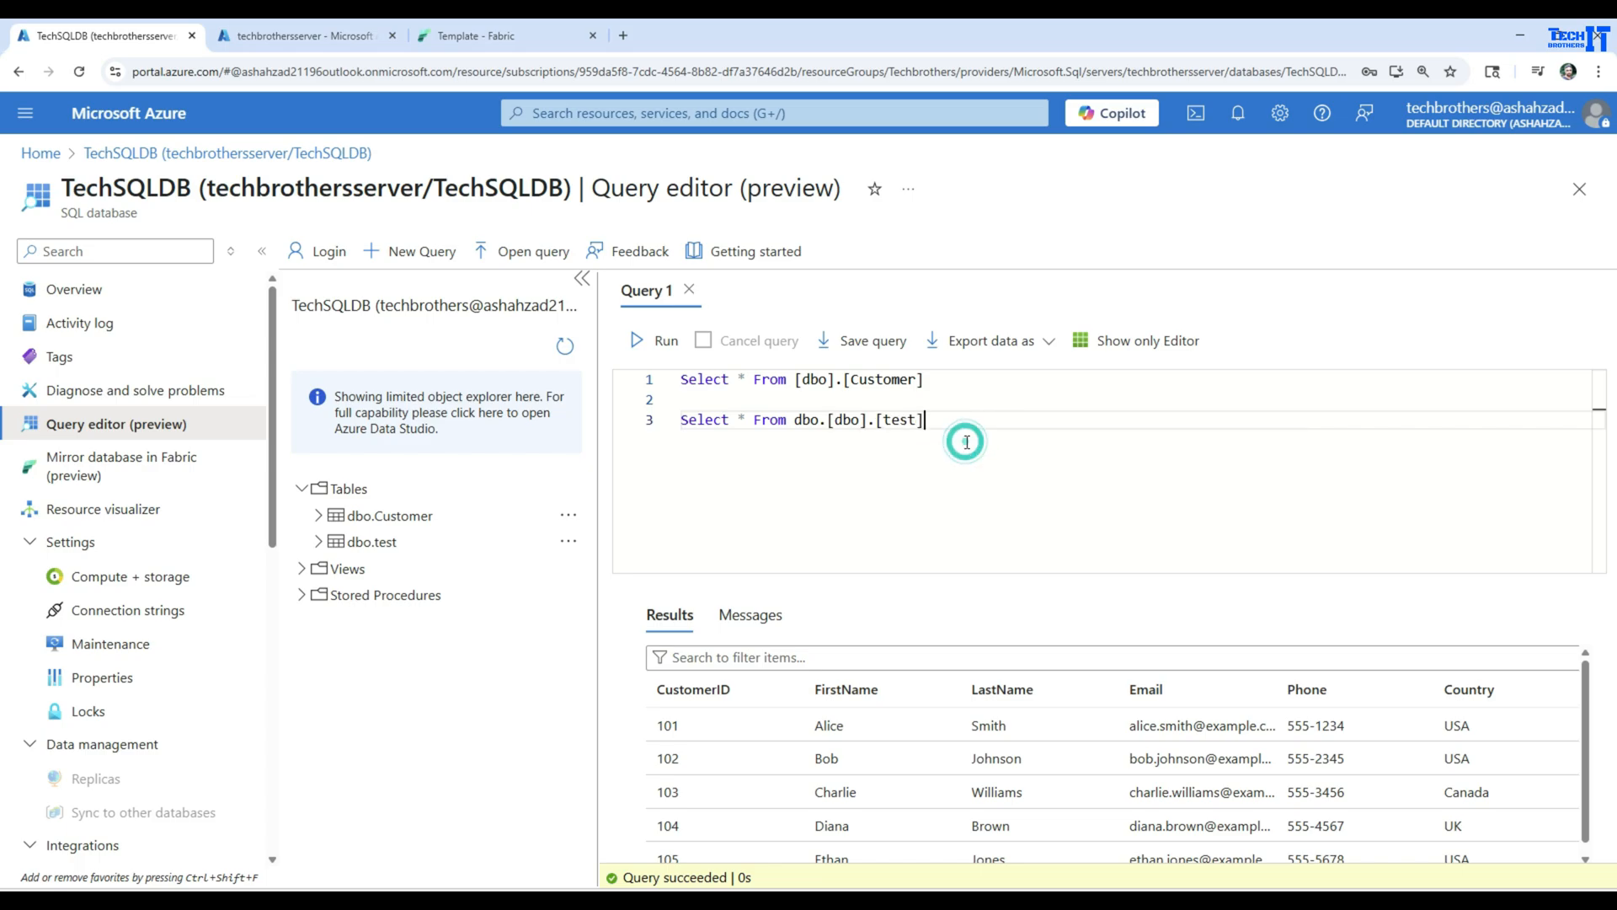
# Look through the Customer rows and try to run only the test table query
pyautogui.moveTo(1585, 701); pyautogui.dragTo(1585, 726)
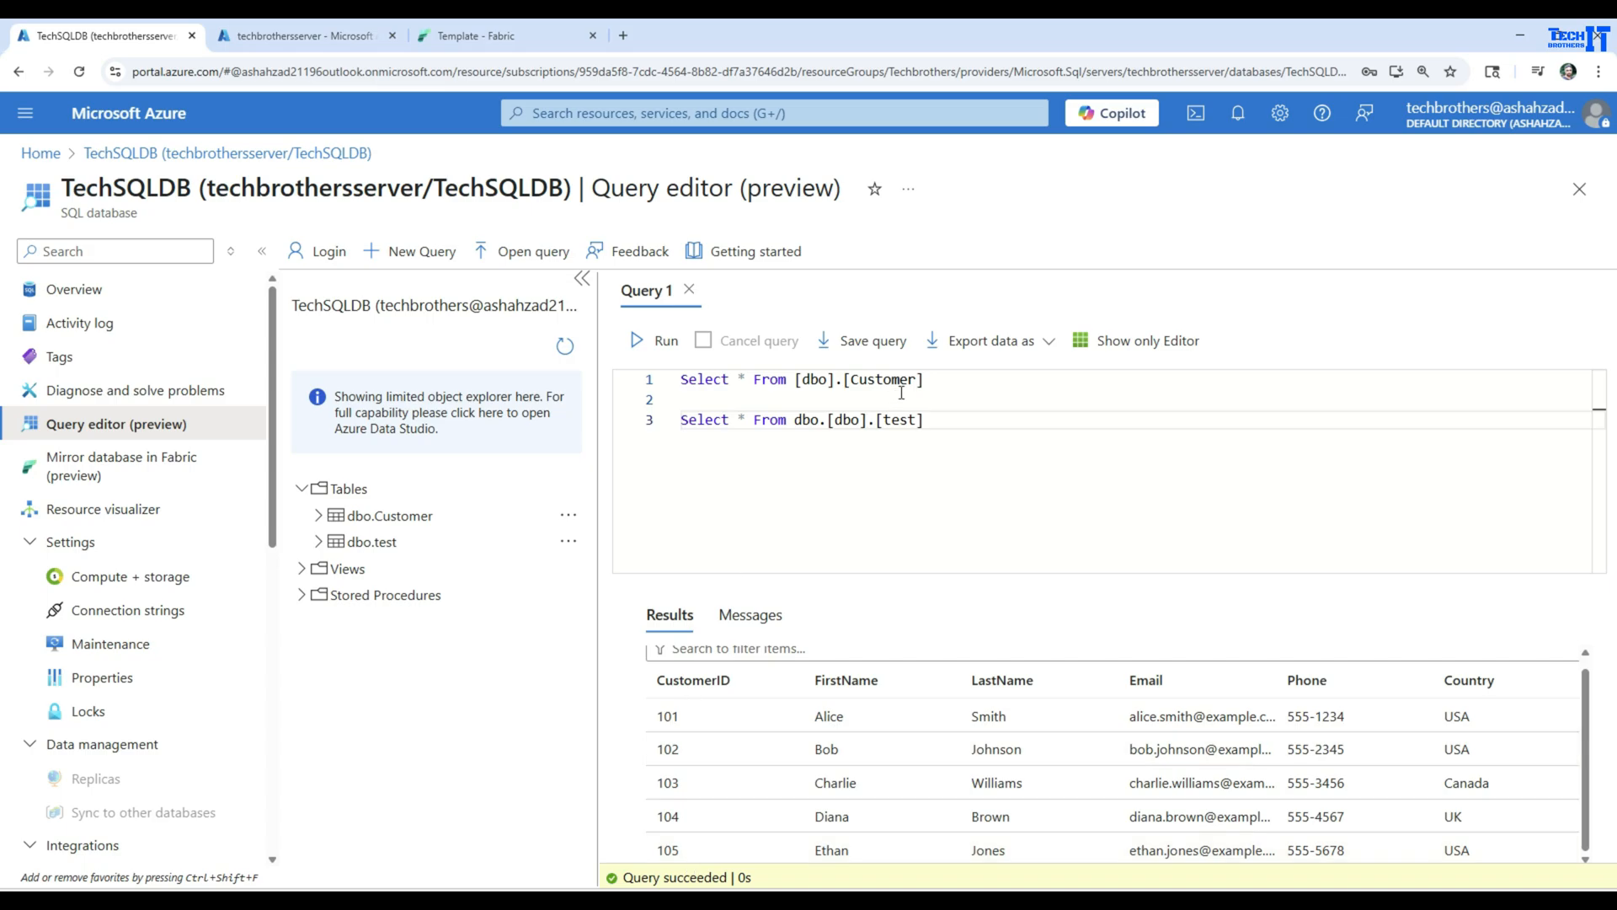
pyautogui.moveTo(939, 379); pyautogui.dragTo(637, 383)
pyautogui.click(925, 420)
pyautogui.moveTo(926, 420); pyautogui.dragTo(665, 421)
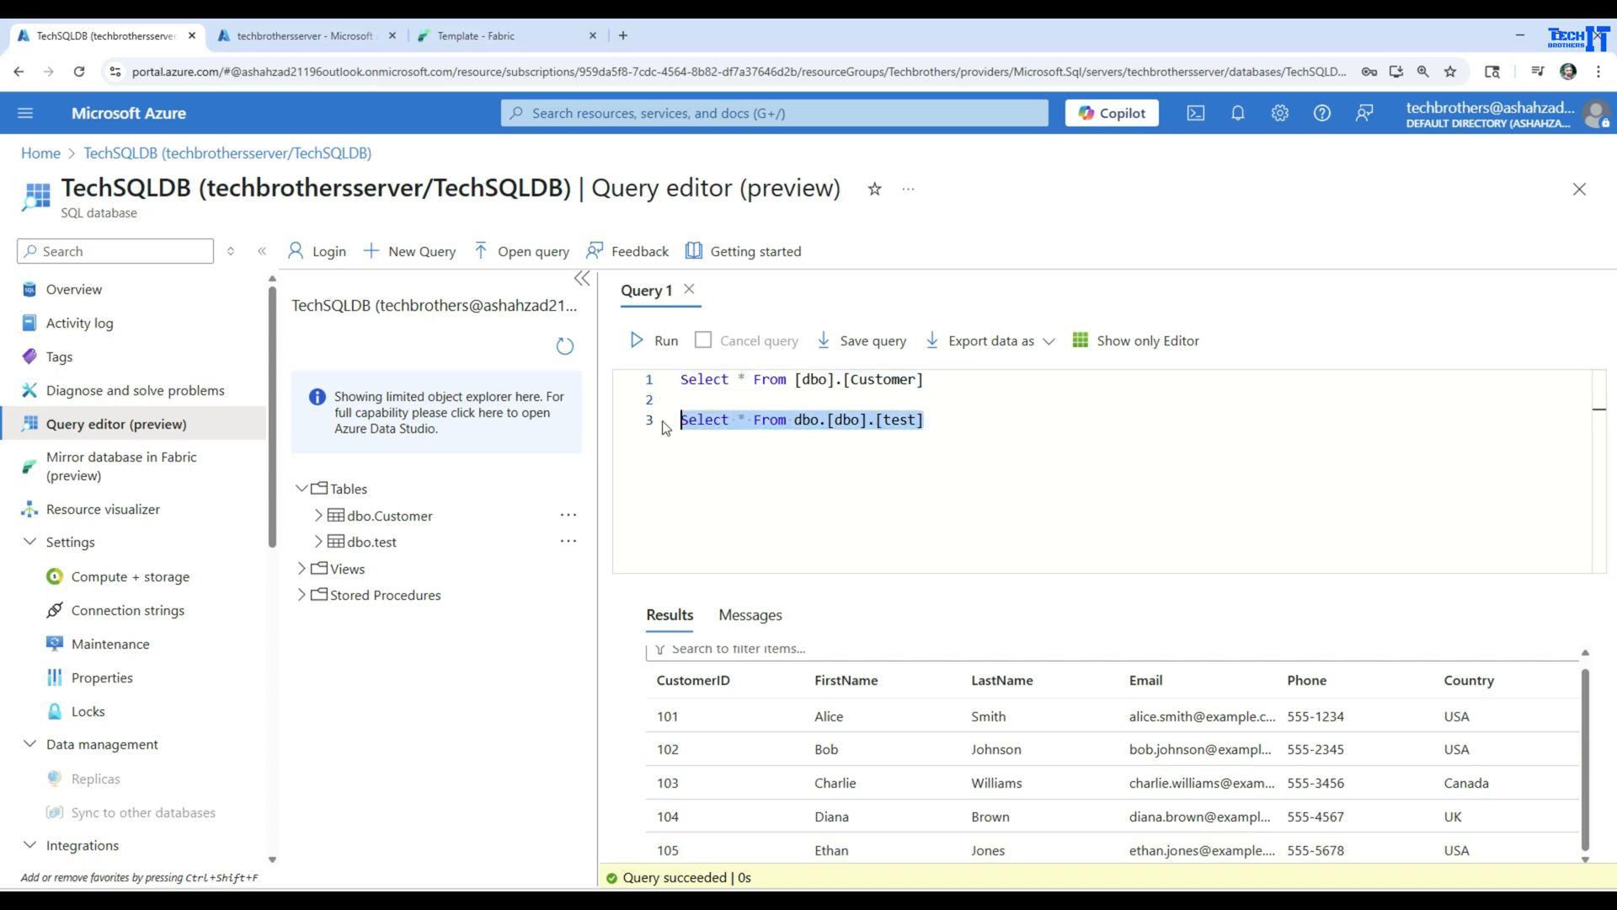
pyautogui.click(649, 340)
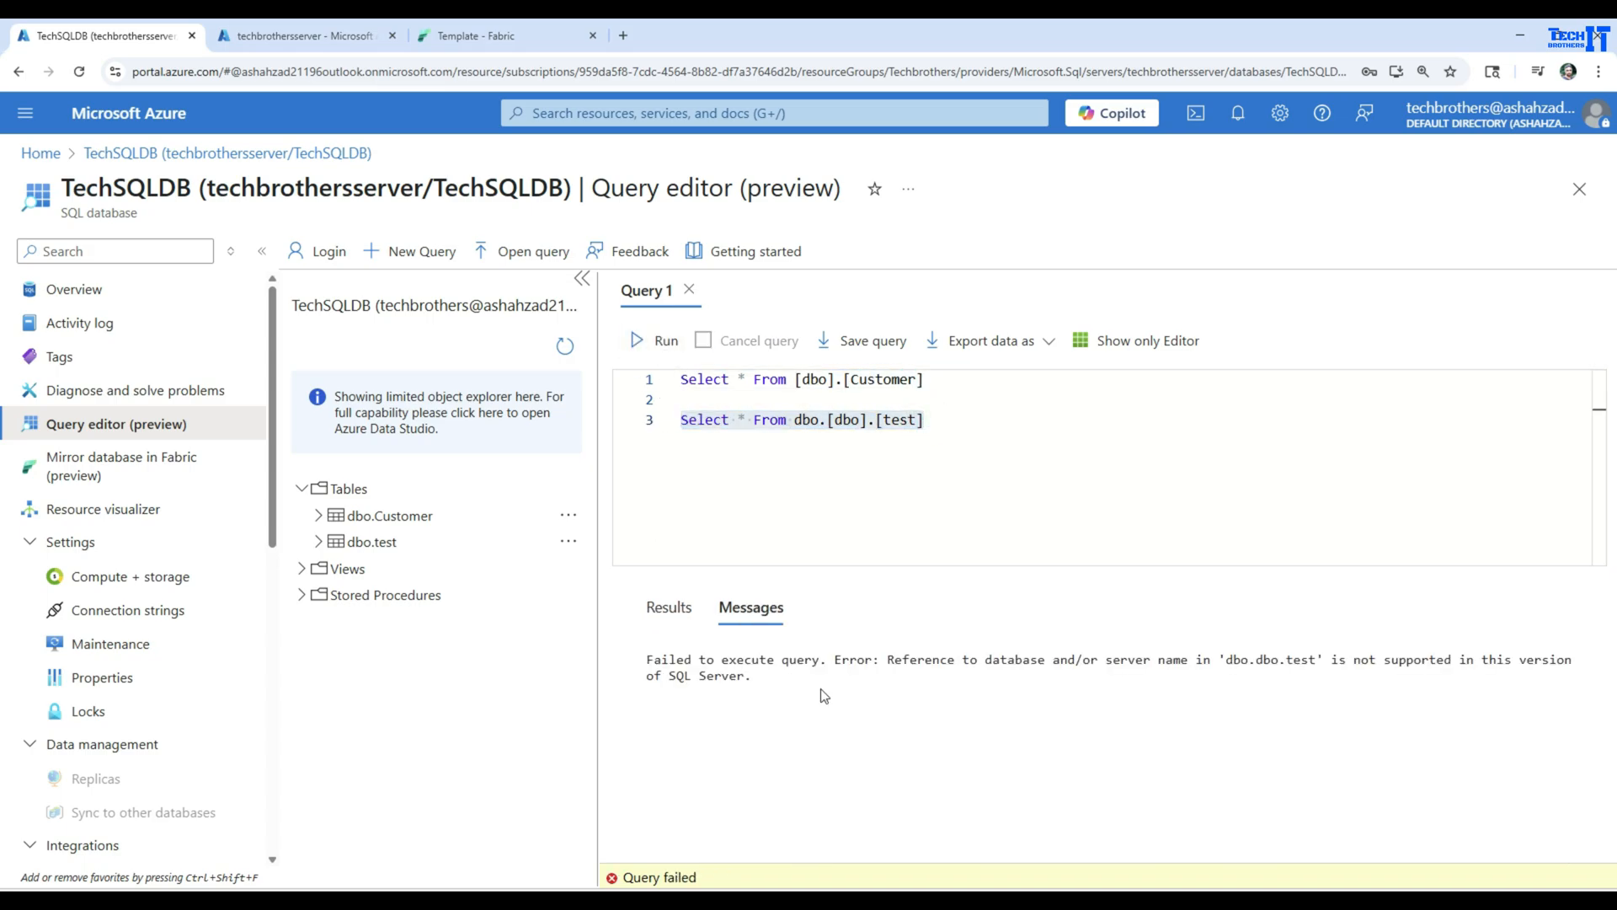
# Remove the duplicate dbo. prefix from the test table query and run only Select * From [dbo].[test]
pyautogui.click(910, 449)
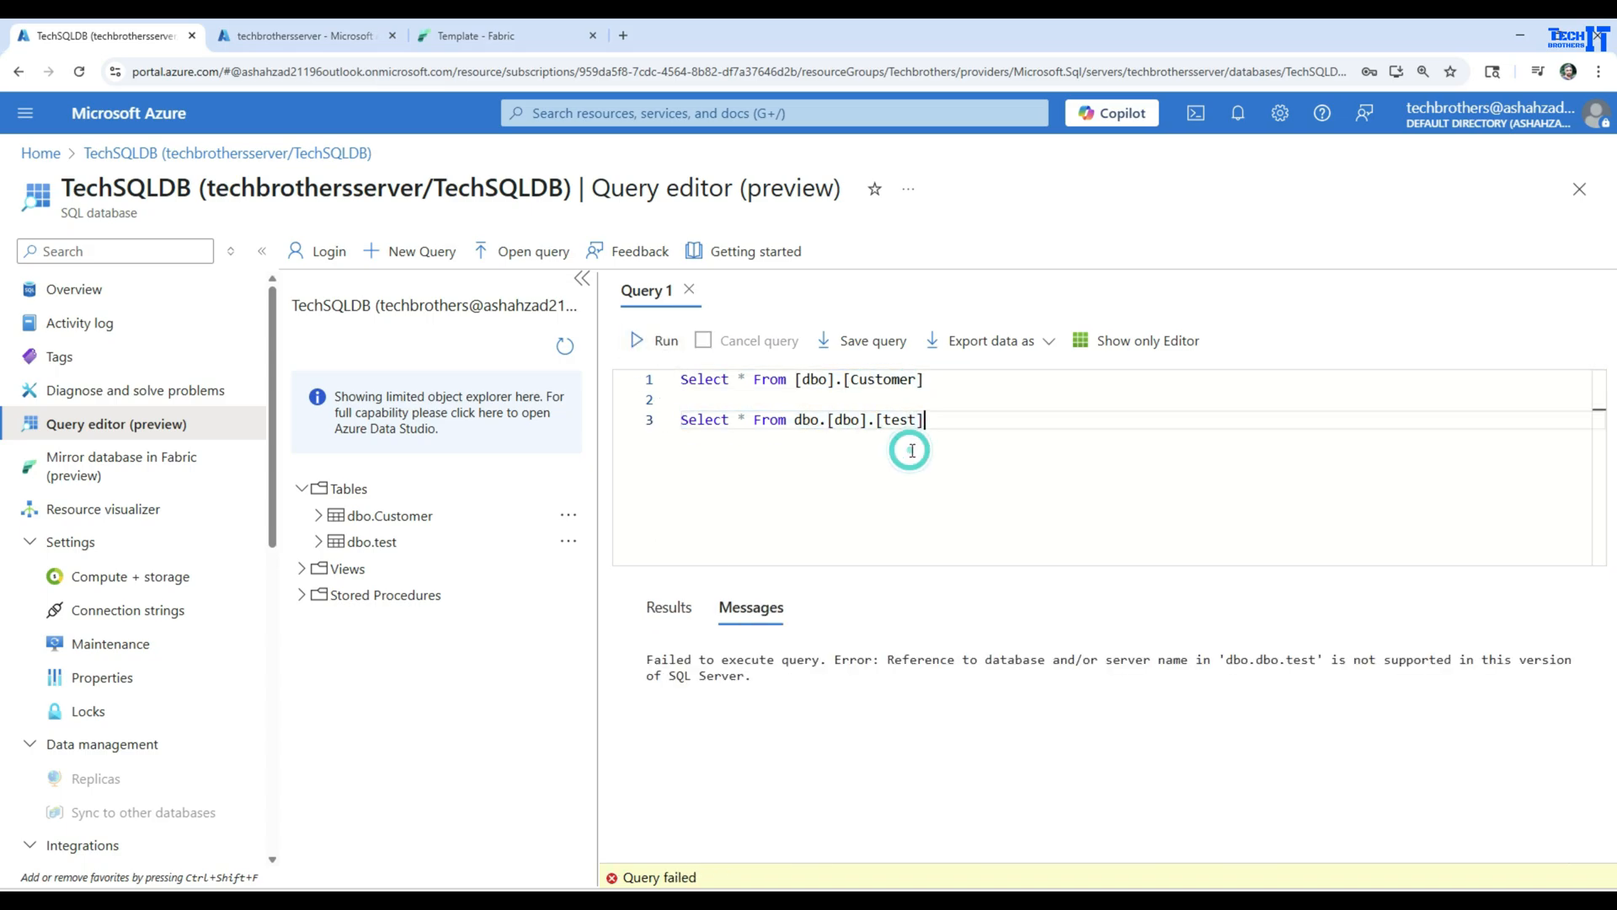
pyautogui.click(830, 419)
pyautogui.press('BackSpace')
pyautogui.press('BackSpace')
pyautogui.press('BackSpace')
pyautogui.press('BackSpace')
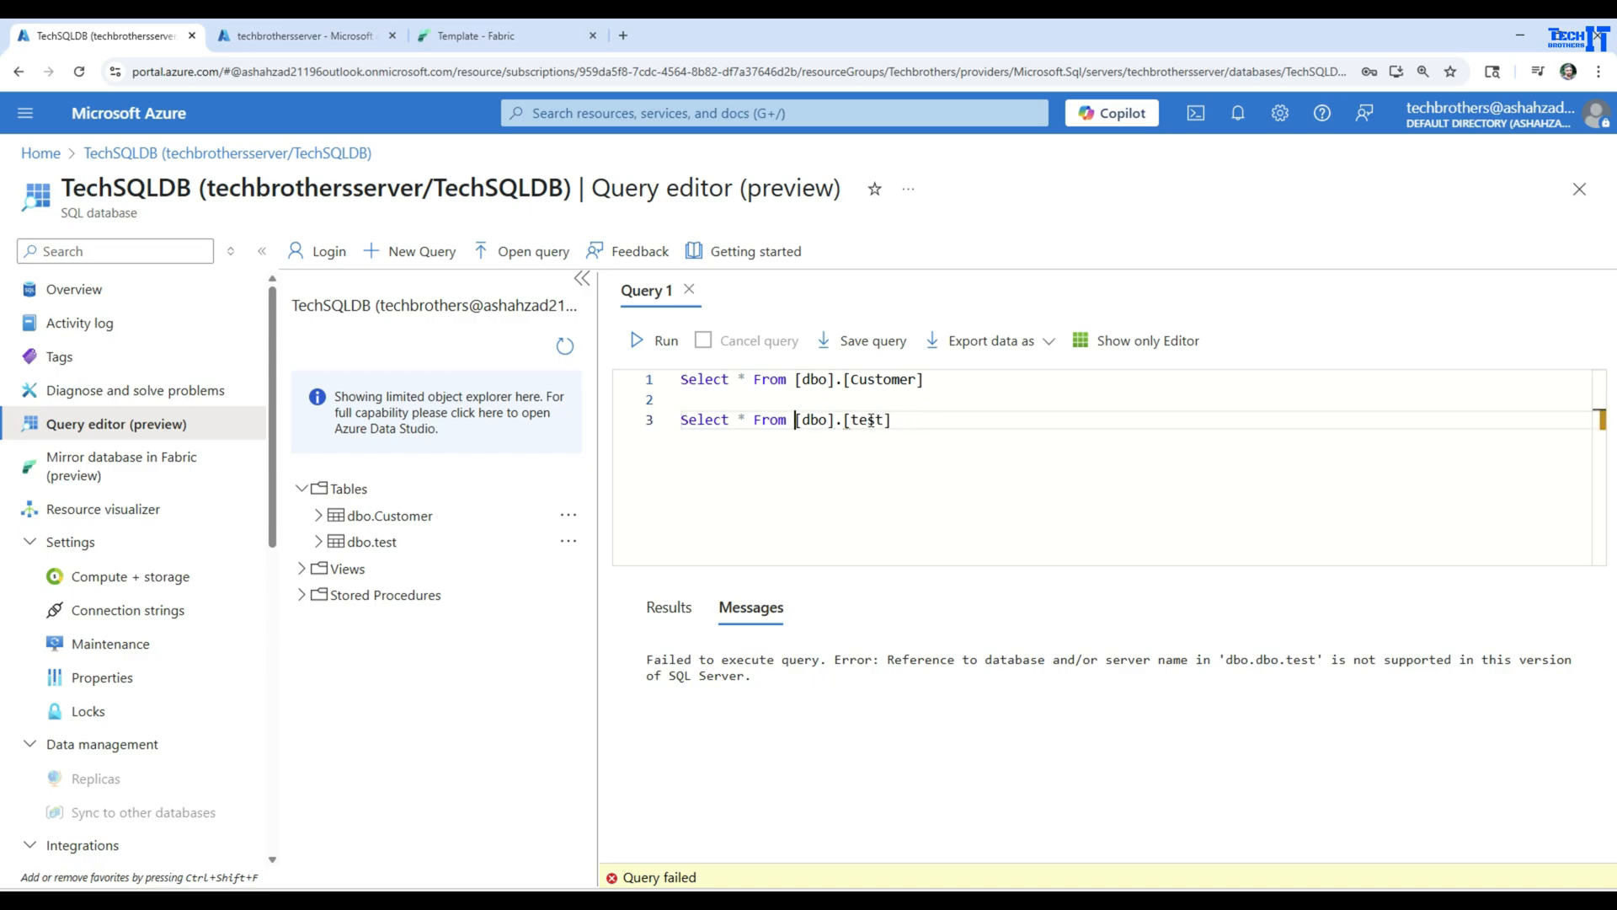
pyautogui.moveTo(905, 419); pyautogui.dragTo(642, 424)
pyautogui.click(661, 341)
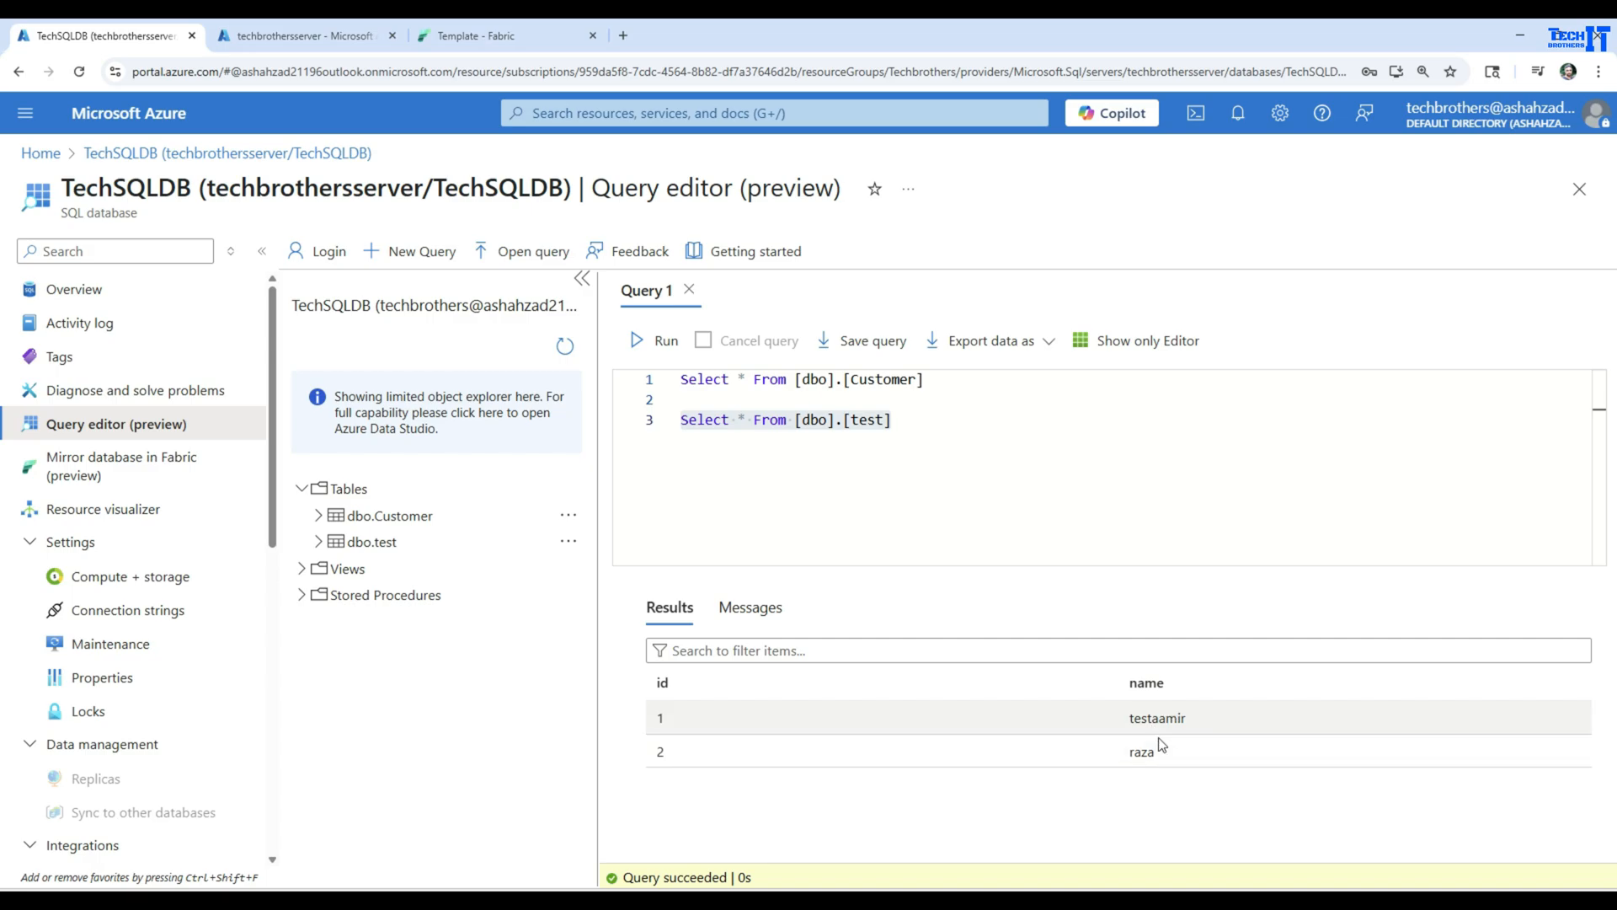
# Switch to Fabric and start a new Mirrored Azure SQL Database in the SalesWS workspace, choosing Azure SQL database as the new source
pyautogui.click(495, 39)
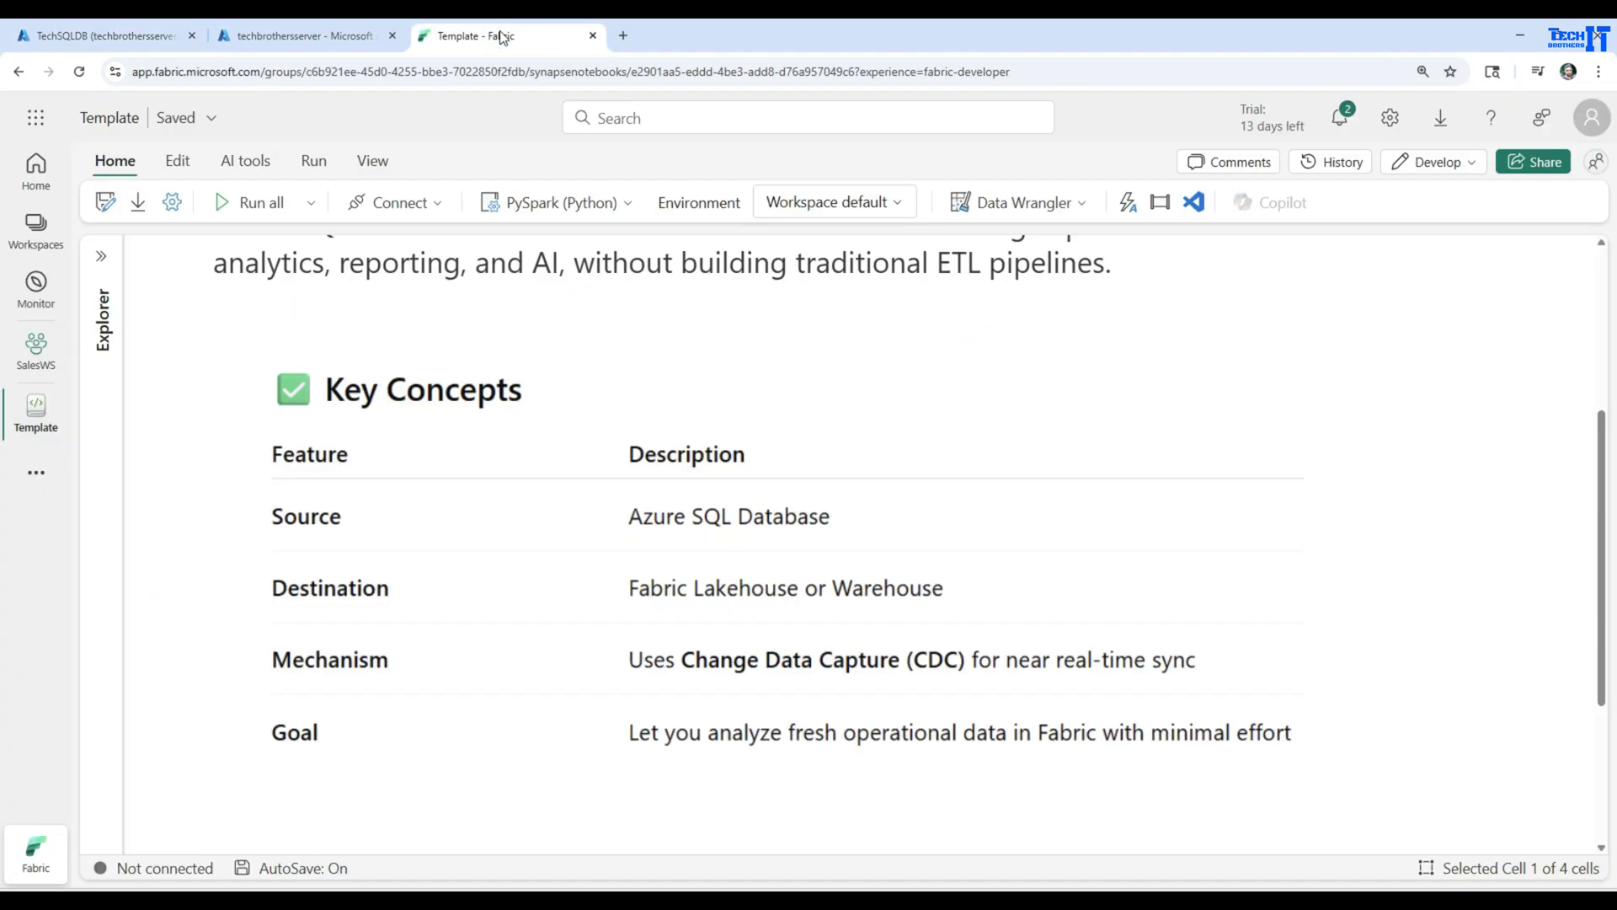
pyautogui.click(36, 346)
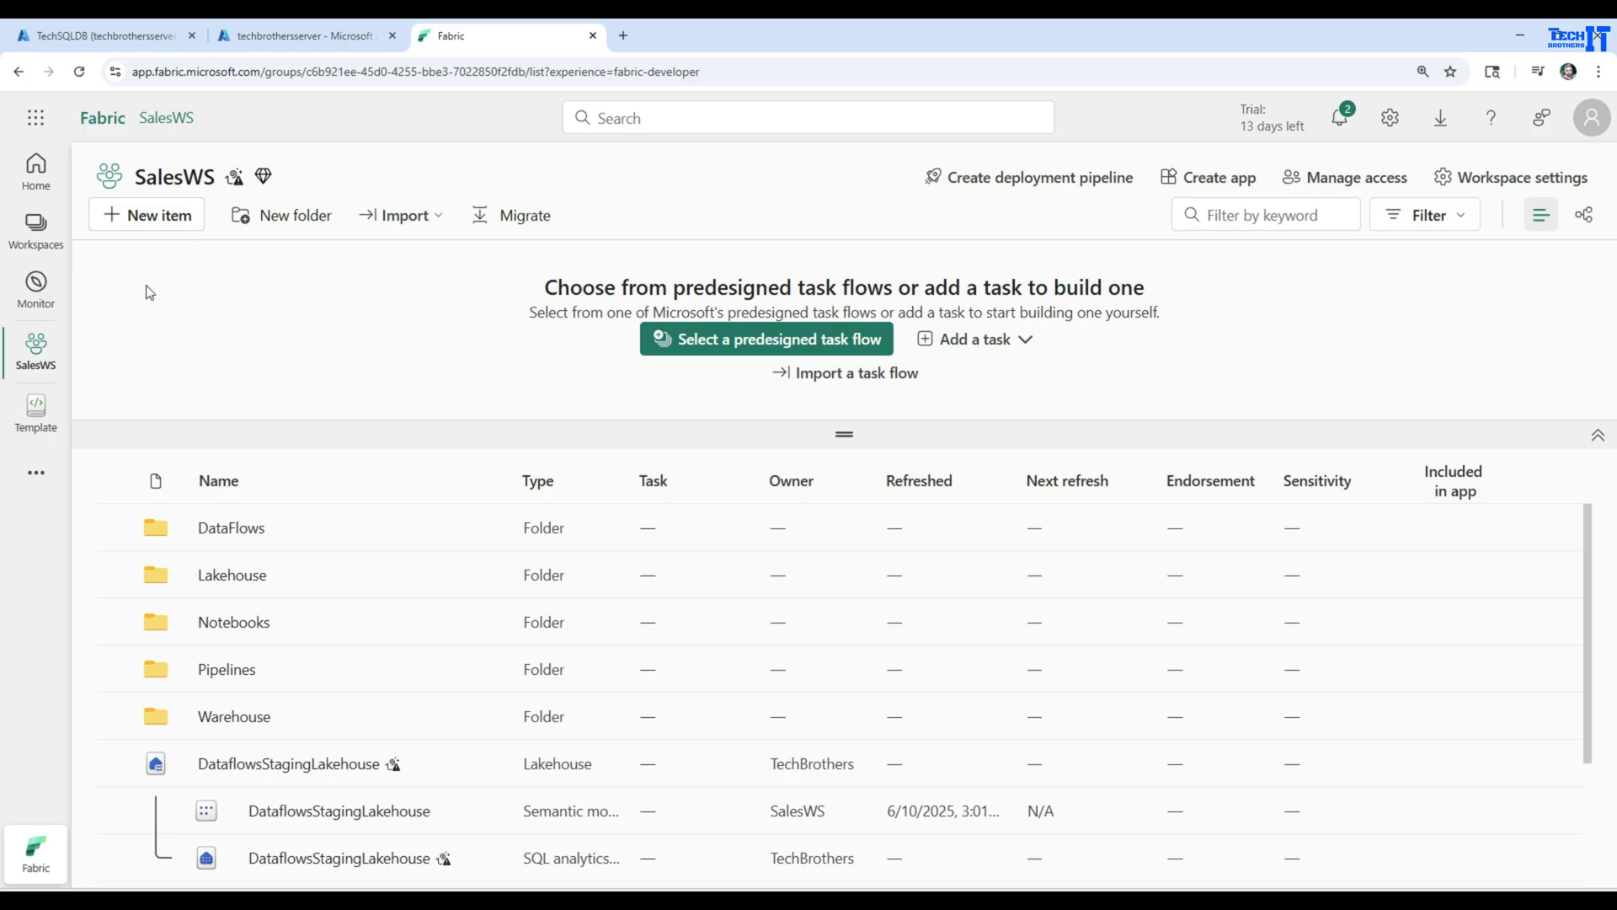
pyautogui.click(160, 217)
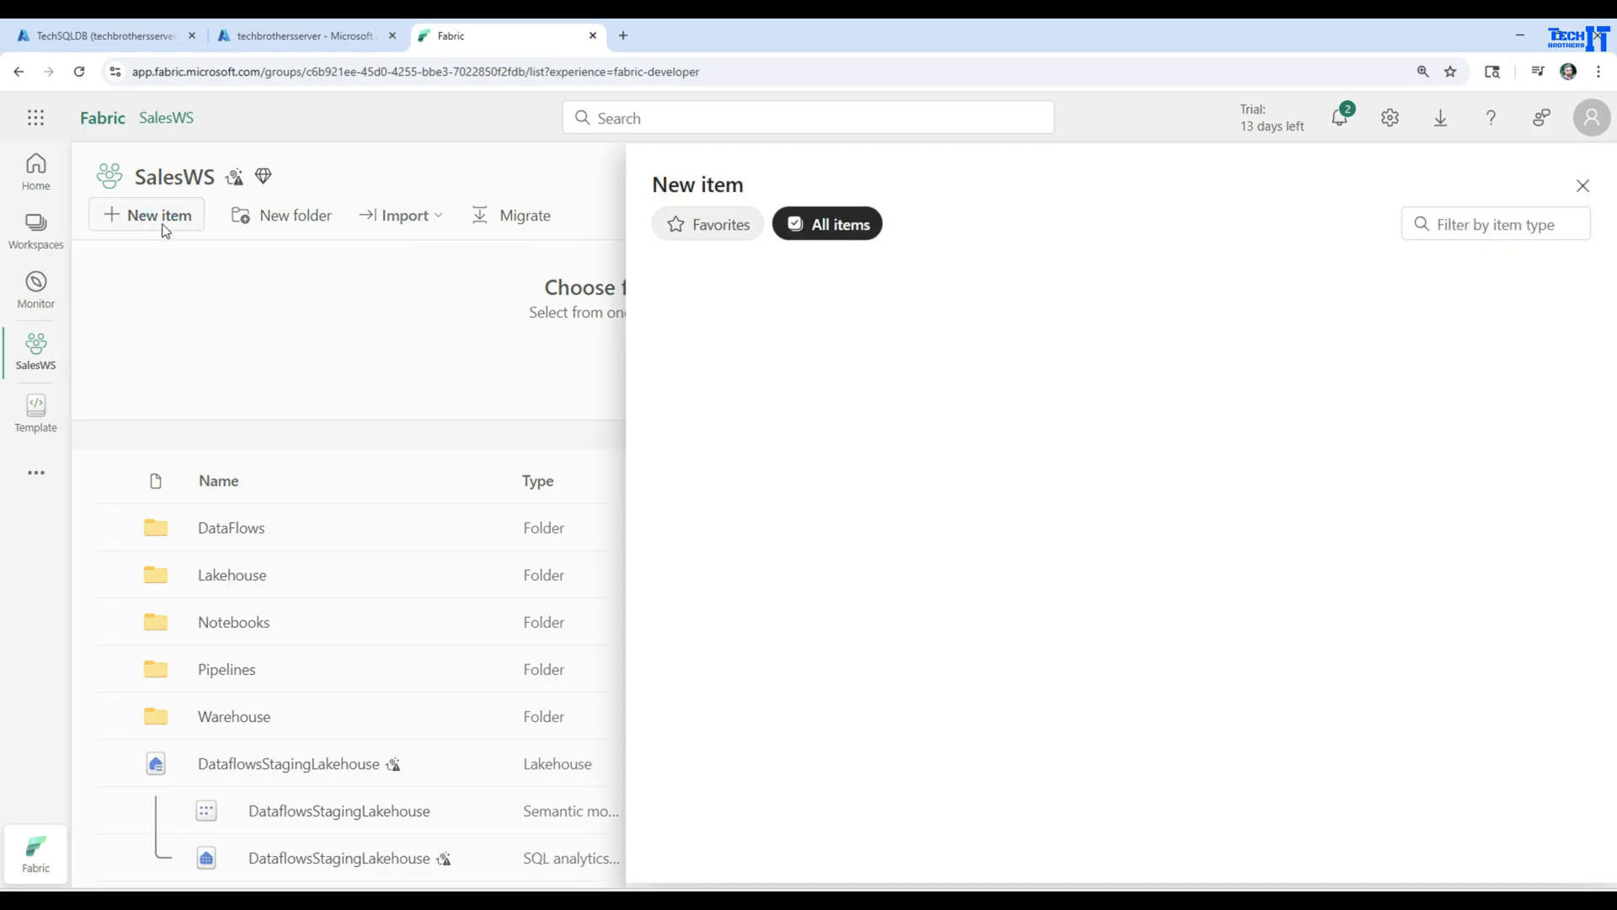
pyautogui.scroll(-1, 1361, 506)
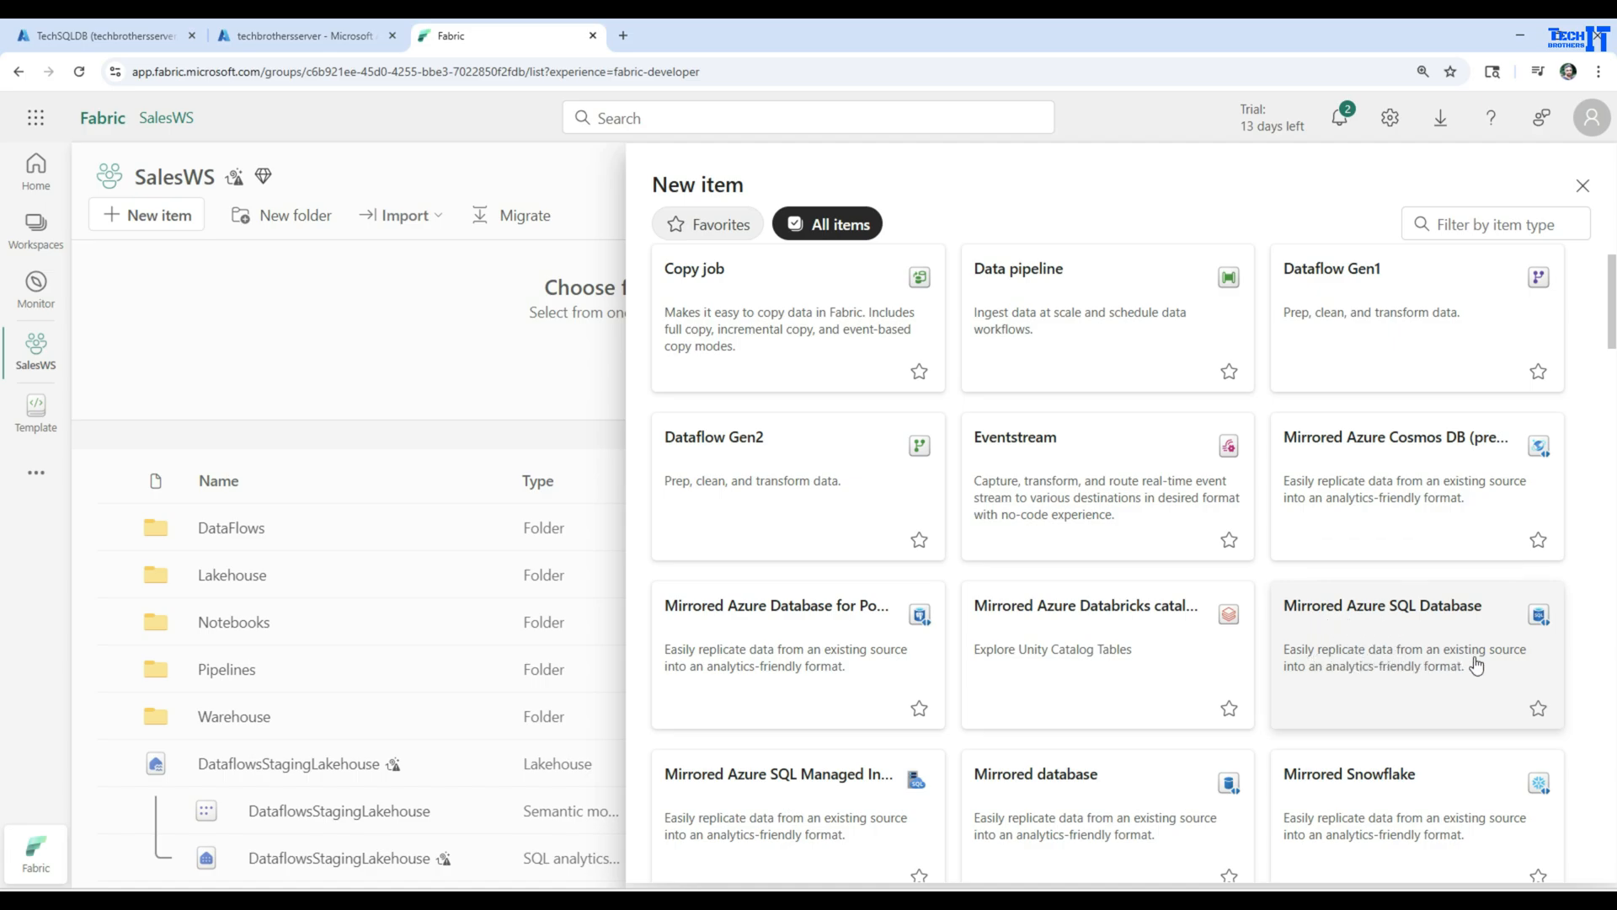
pyautogui.click(1419, 671)
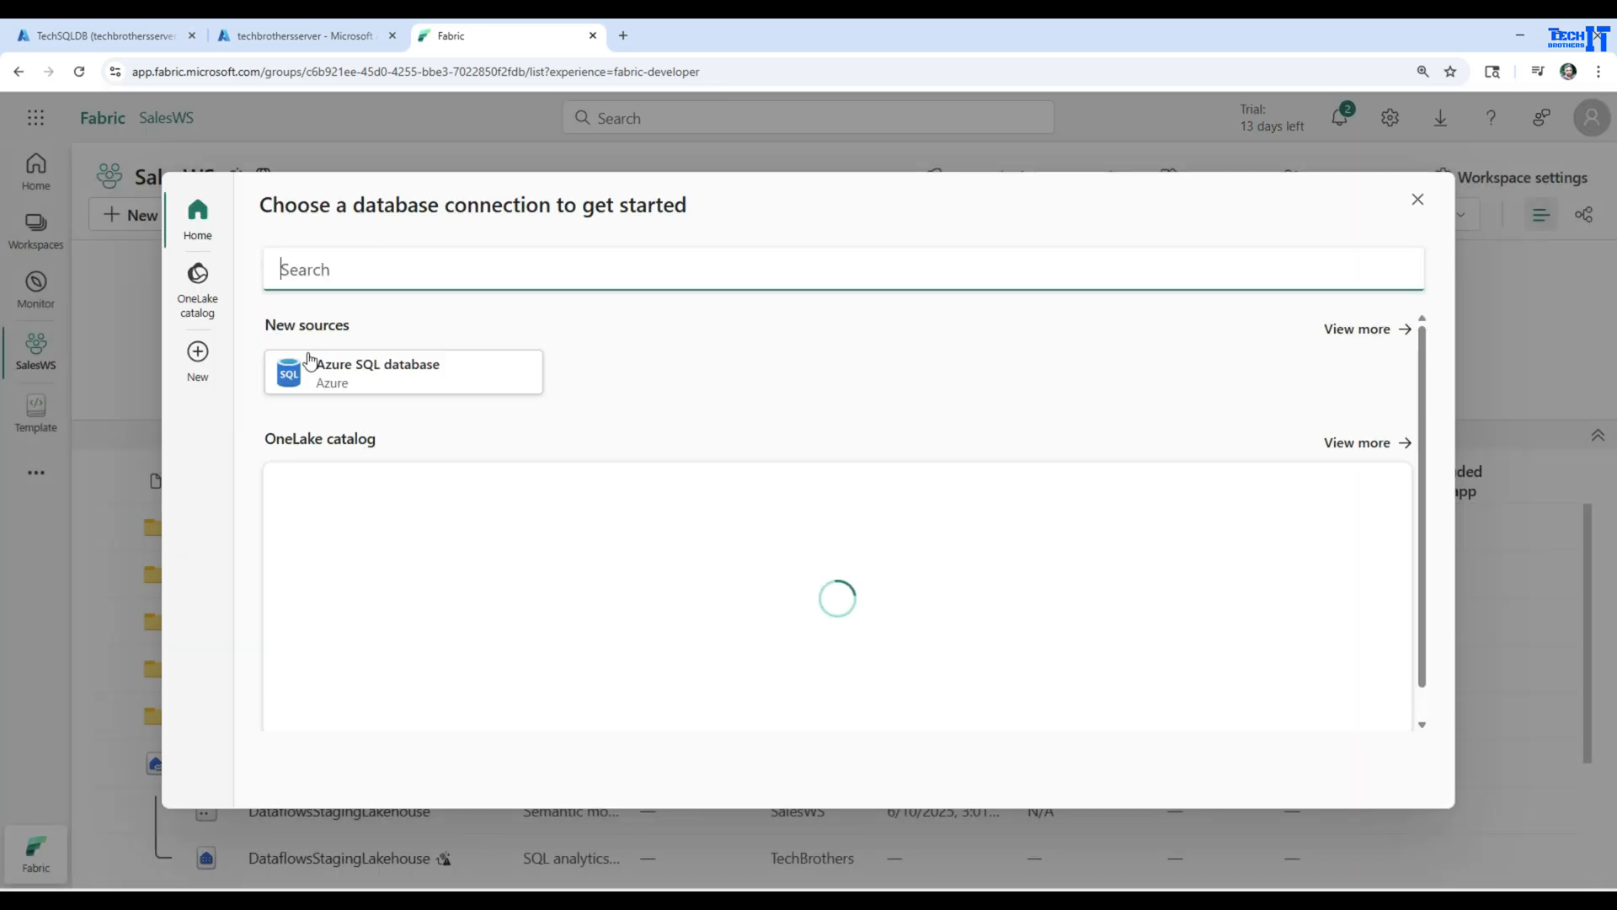
pyautogui.click(368, 387)
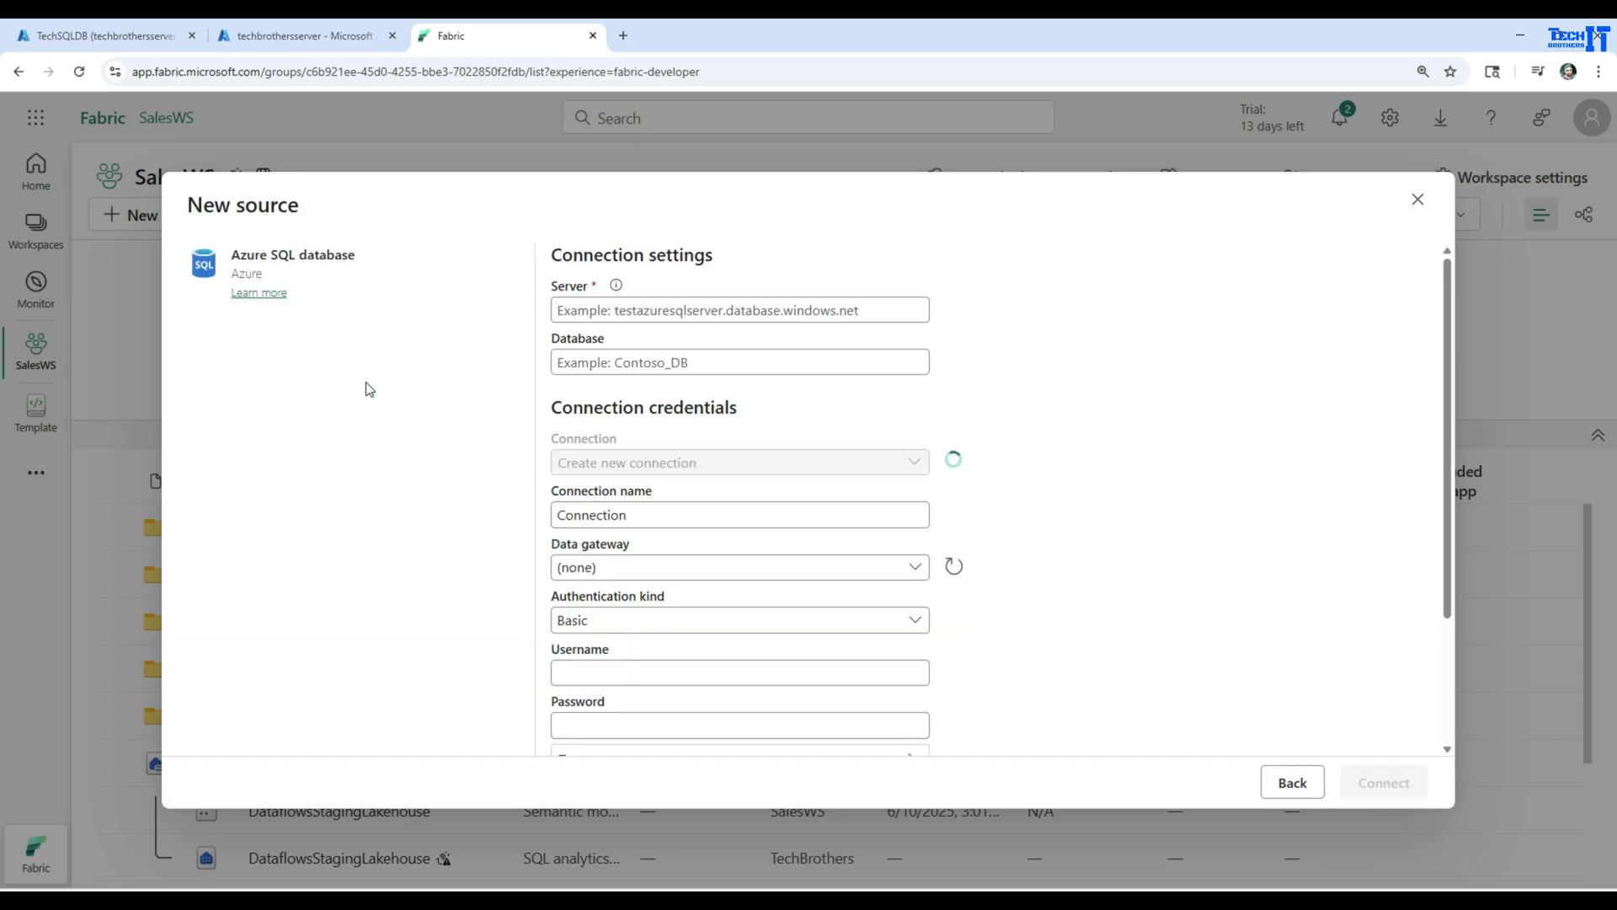
# Copy the server name techbrothersserver.database.windows.net from the SQL server's overview in the Azure portal and enter it as the Fabric connection's server
pyautogui.click(647, 309)
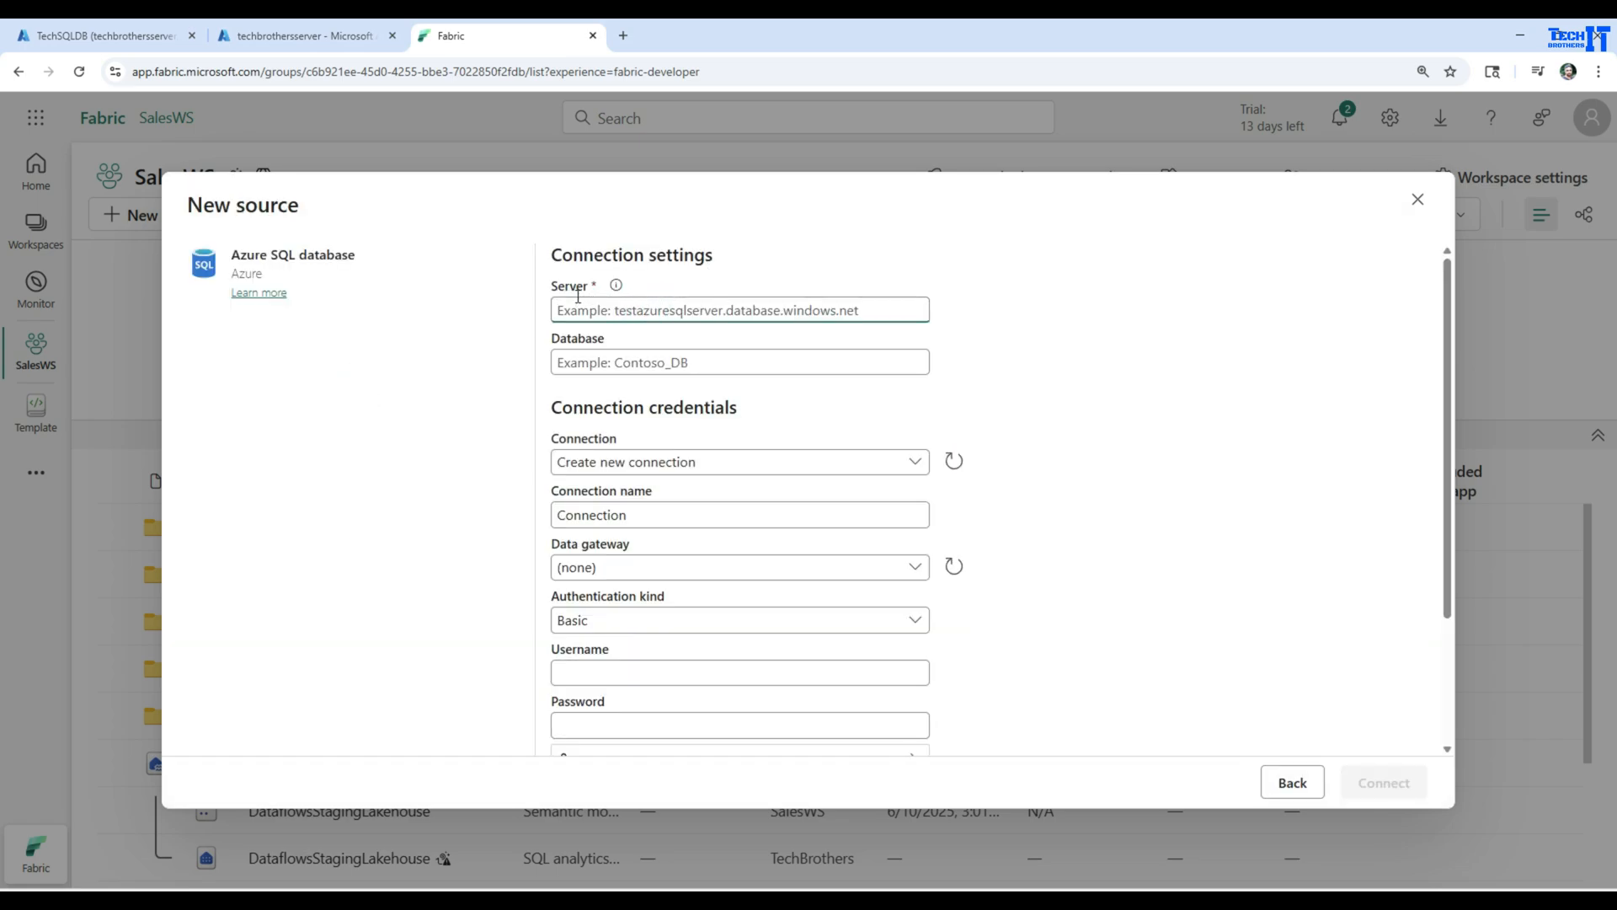
pyautogui.click(253, 35)
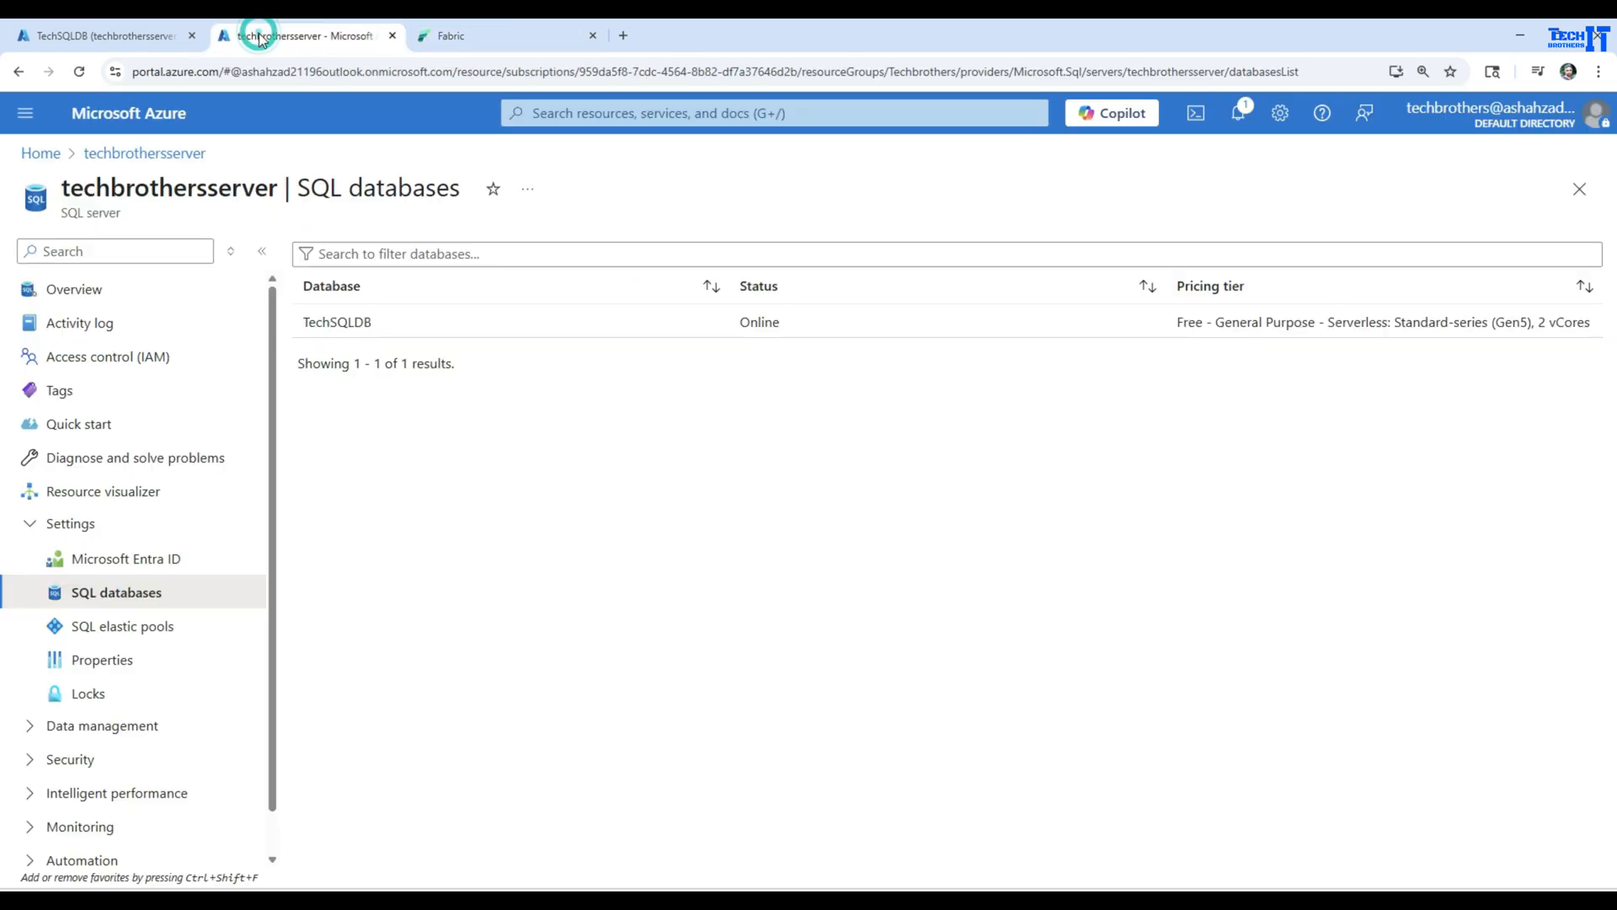
pyautogui.click(133, 33)
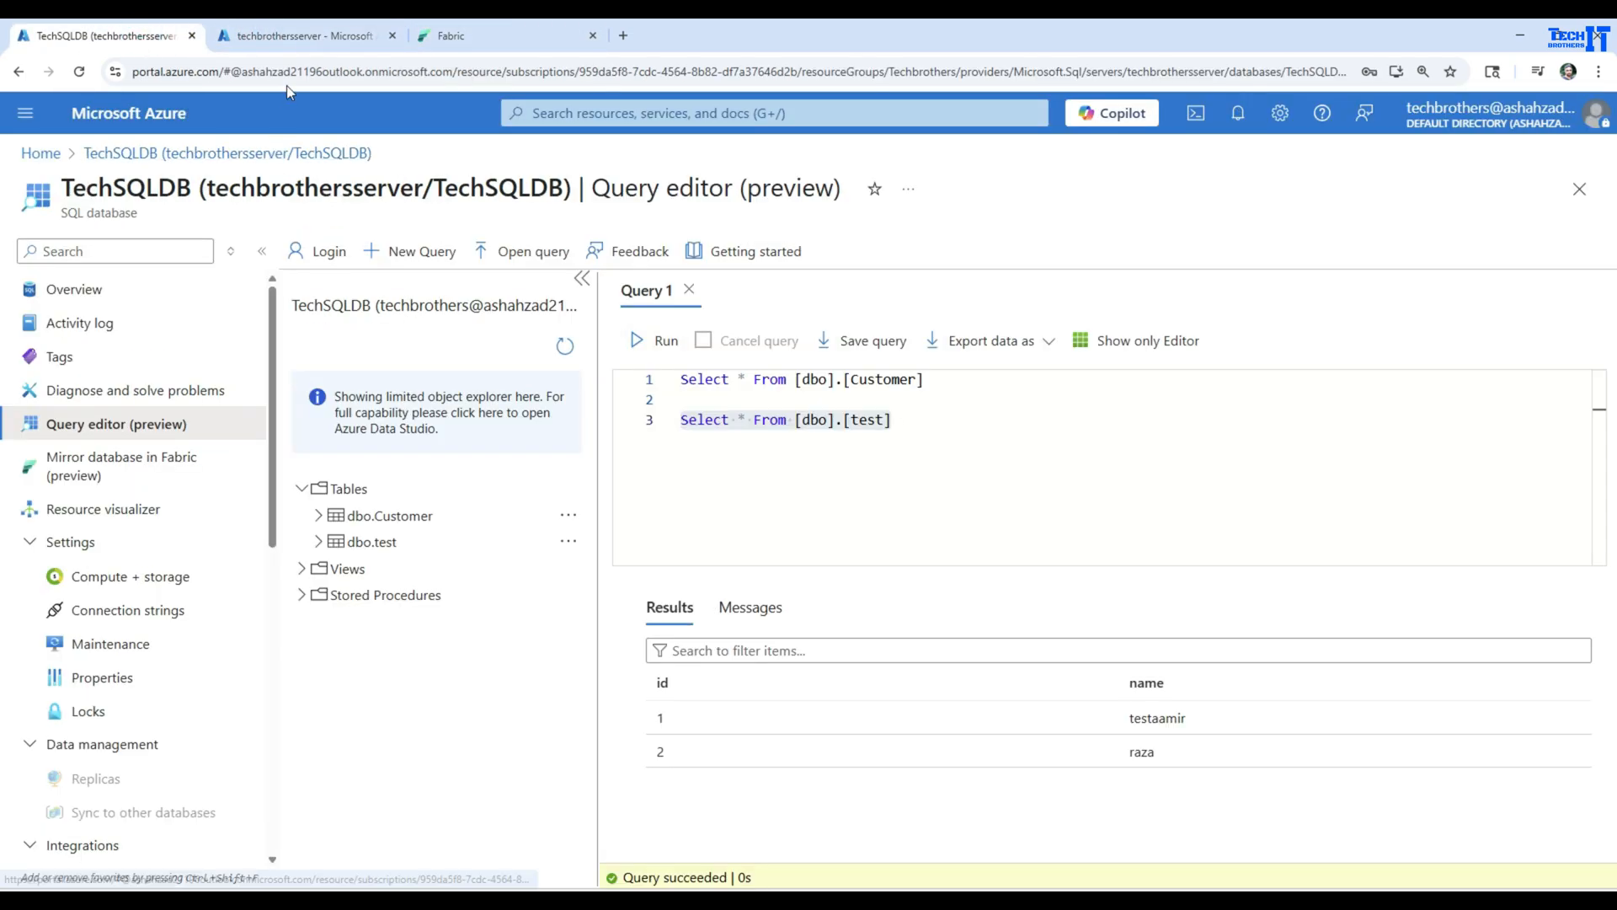
pyautogui.click(310, 35)
pyautogui.click(74, 290)
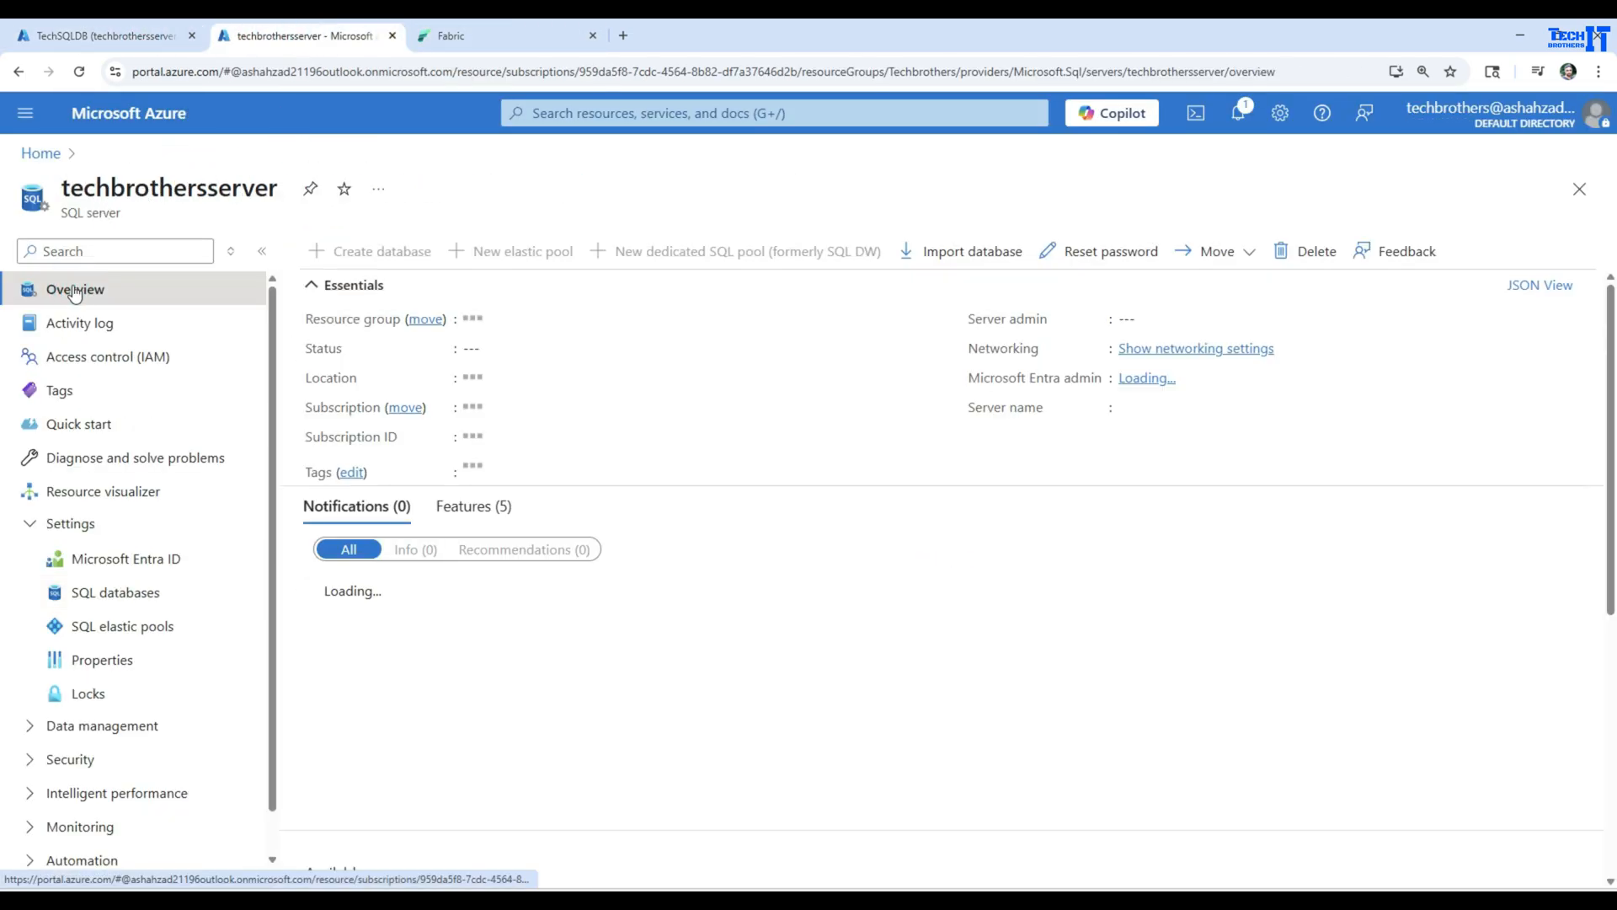
pyautogui.click(1380, 408)
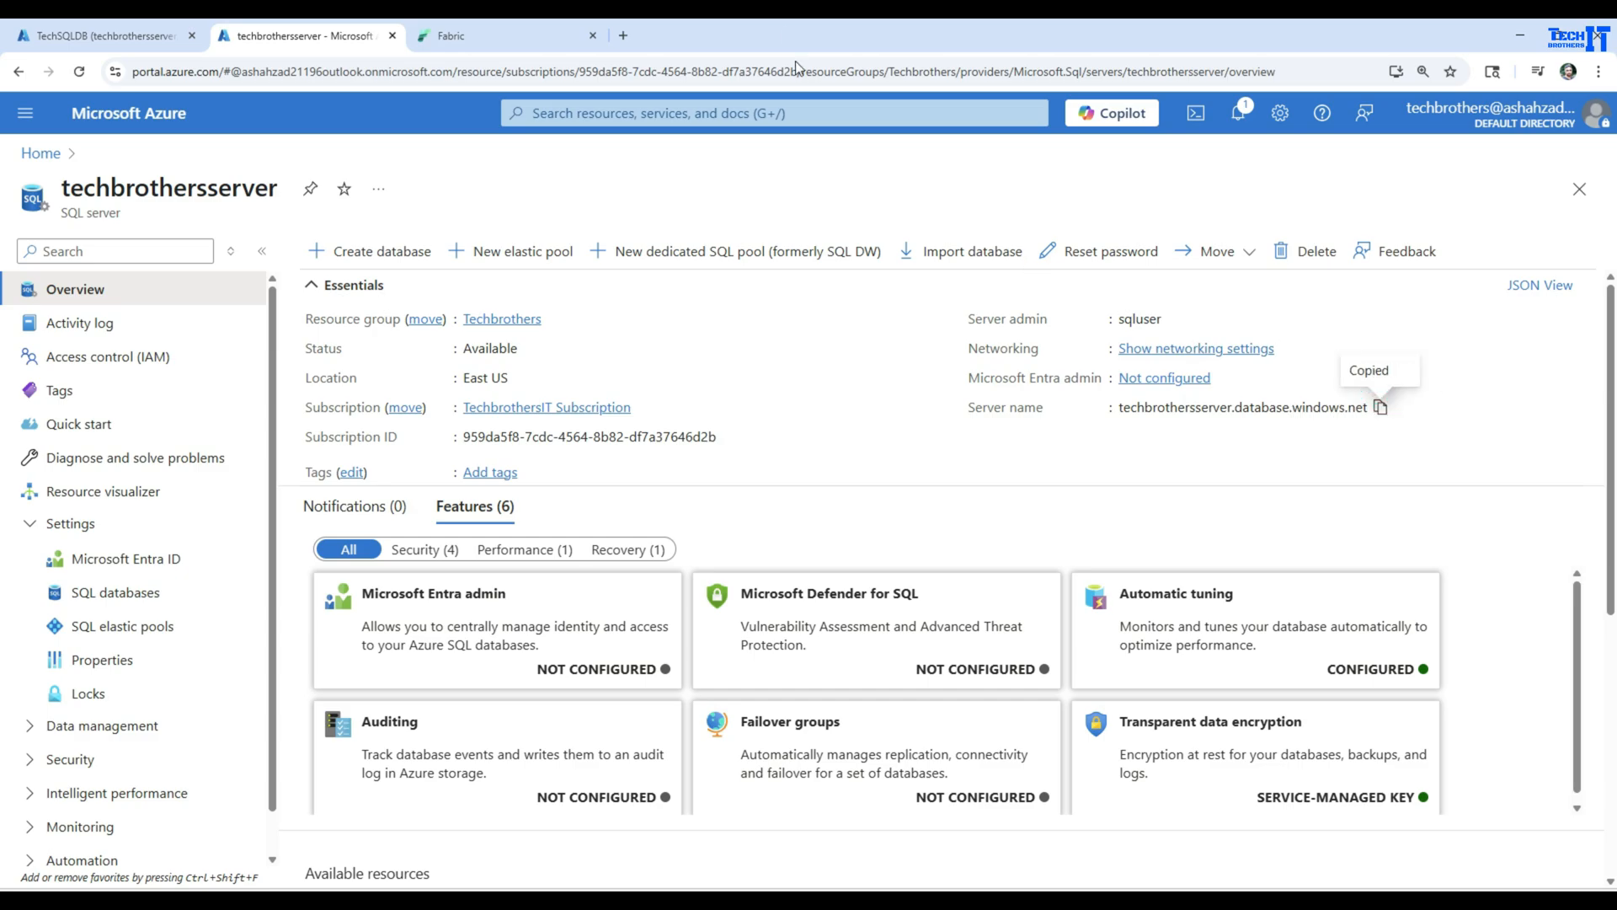
pyautogui.click(447, 25)
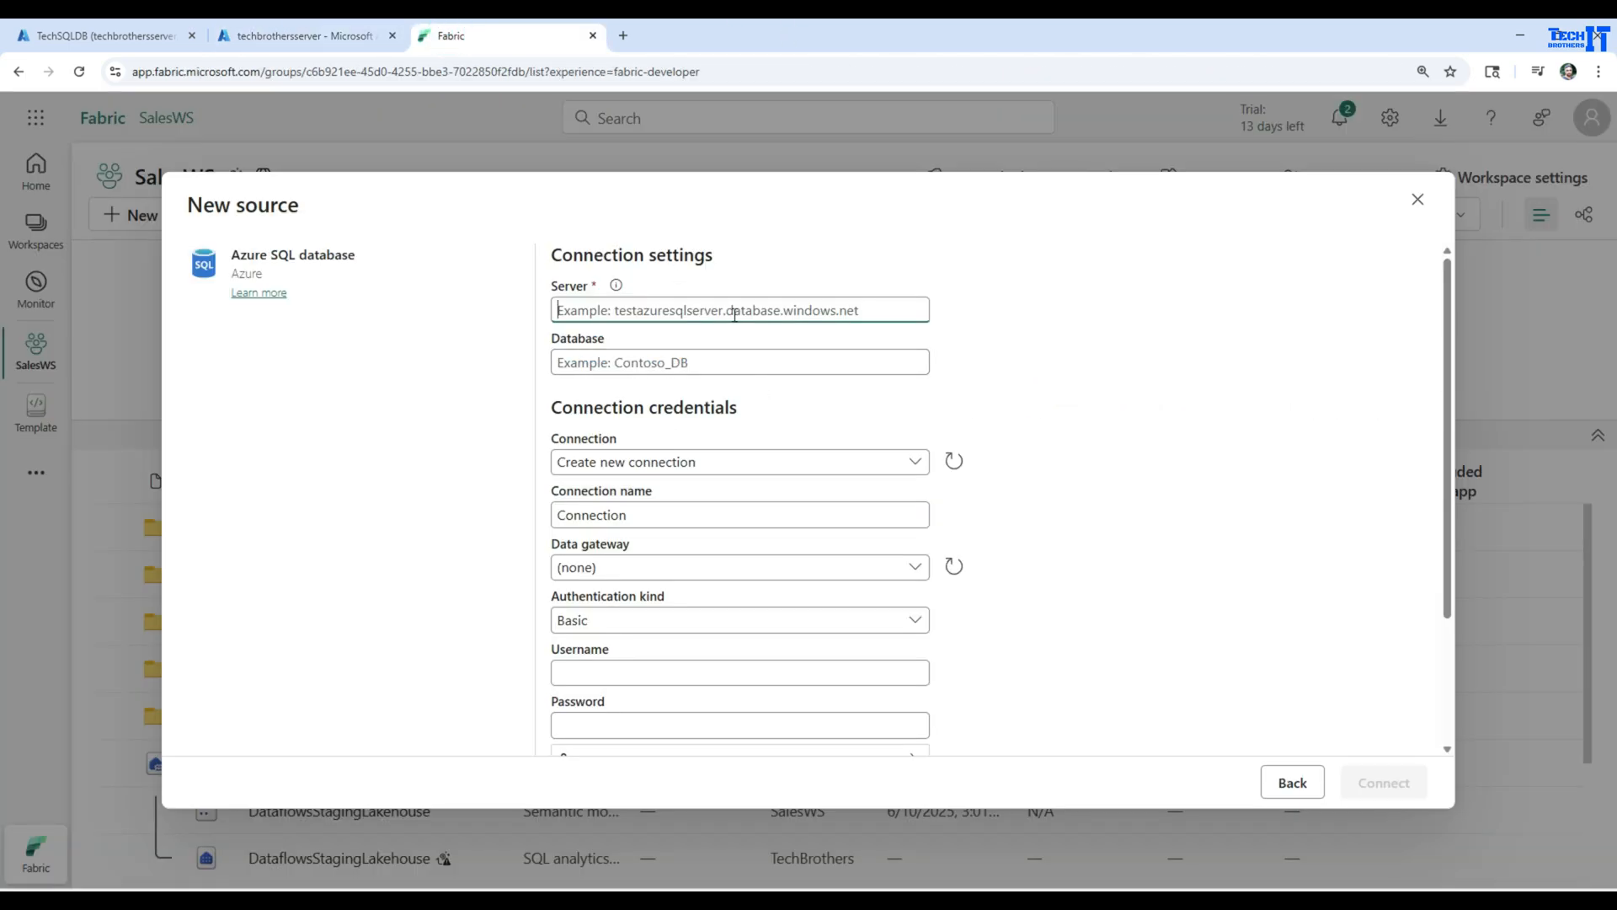
pyautogui.hotkey('ctrl', 'v')
# Copy the database name TechSQLDB from the server's SQL databases in the Azure portal and enter it as the Fabric connection's database
pyautogui.click(587, 356)
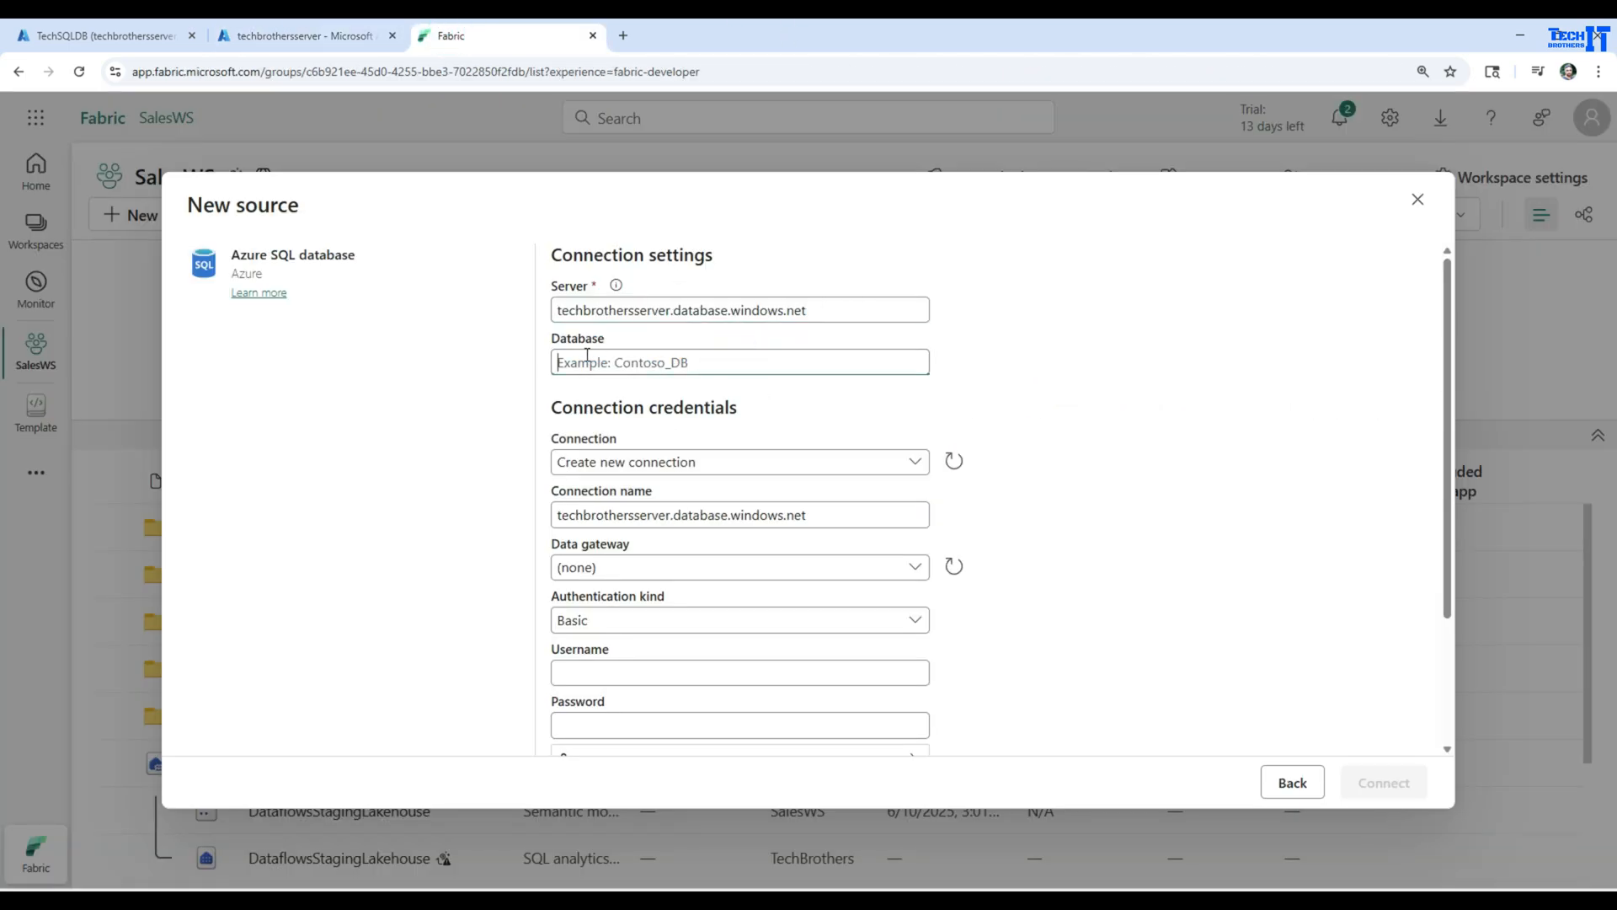
pyautogui.click(266, 35)
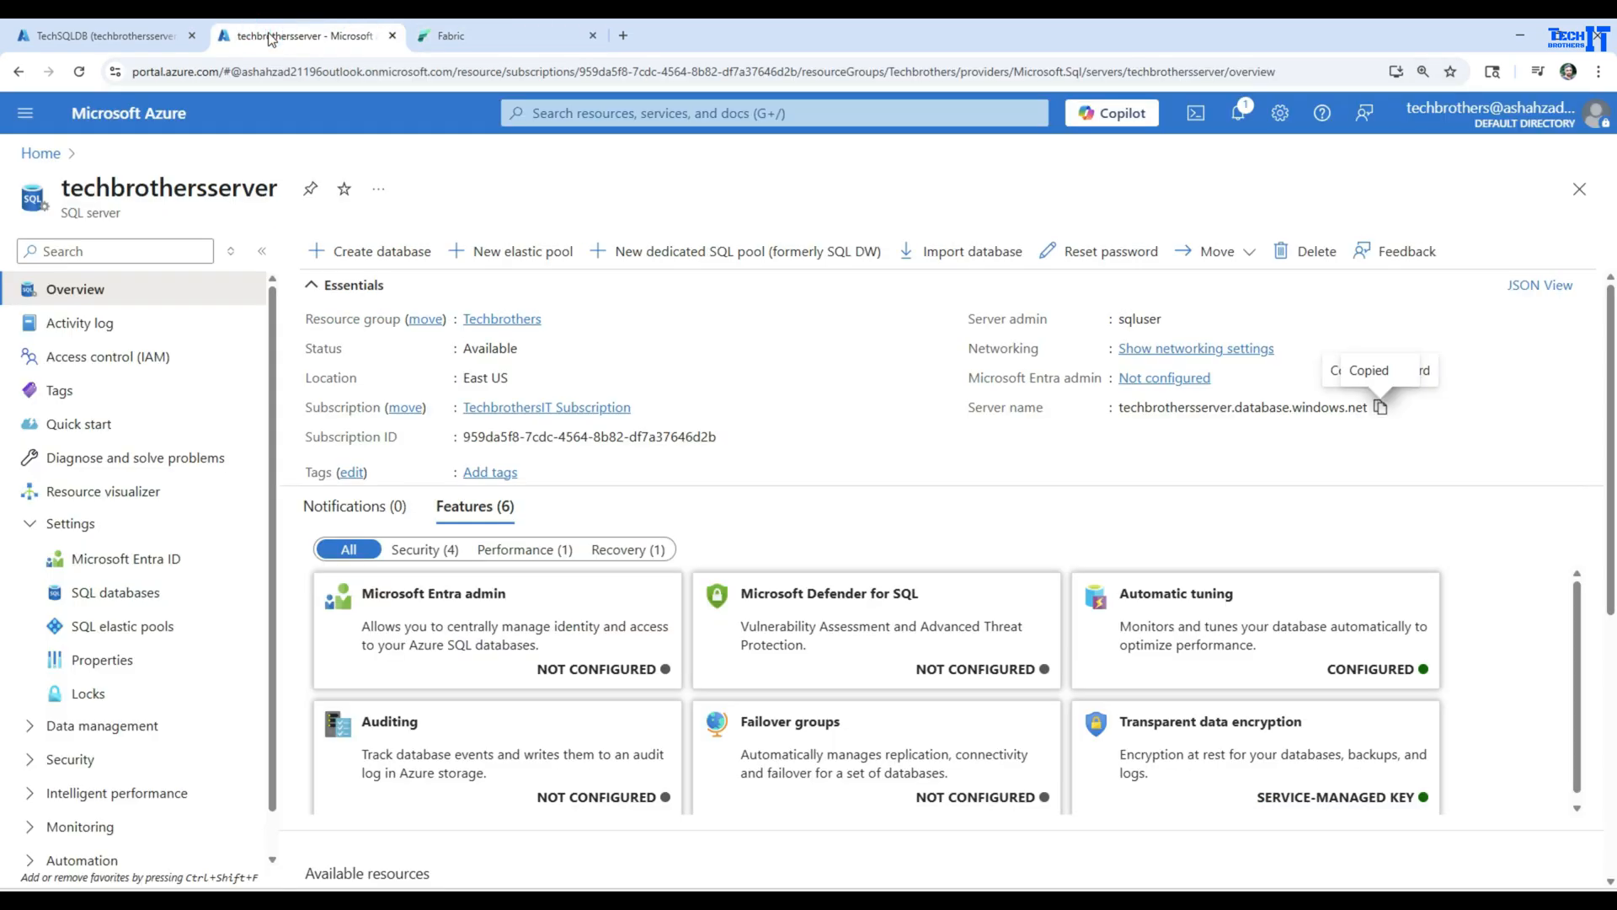
pyautogui.click(126, 590)
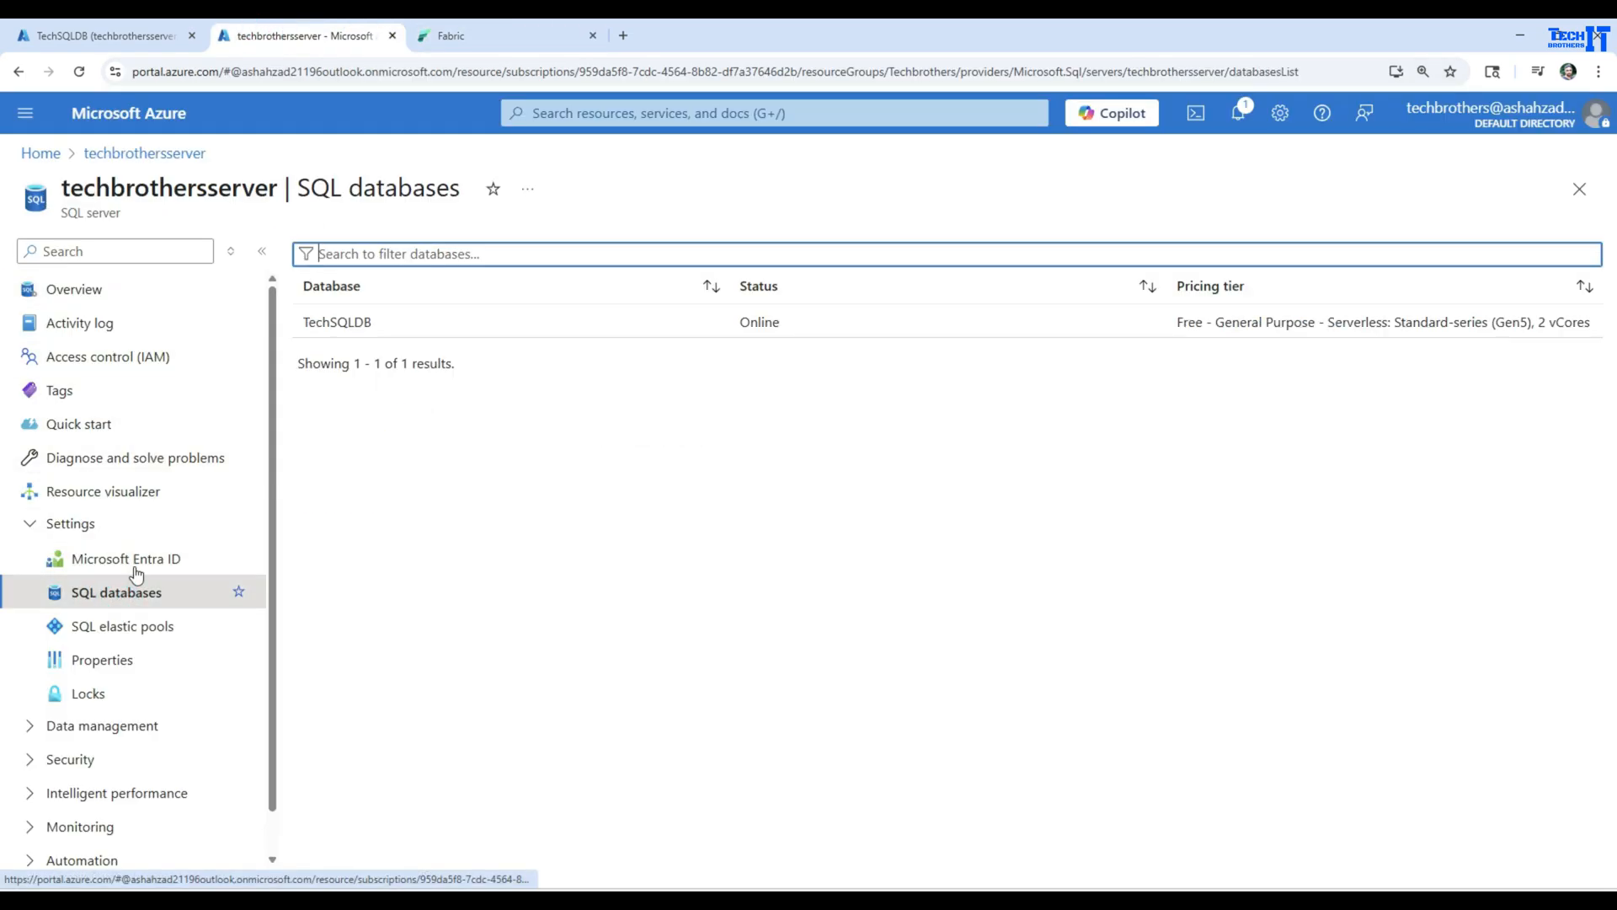
pyautogui.moveTo(401, 321); pyautogui.dragTo(302, 329)
pyautogui.rightClick(314, 327)
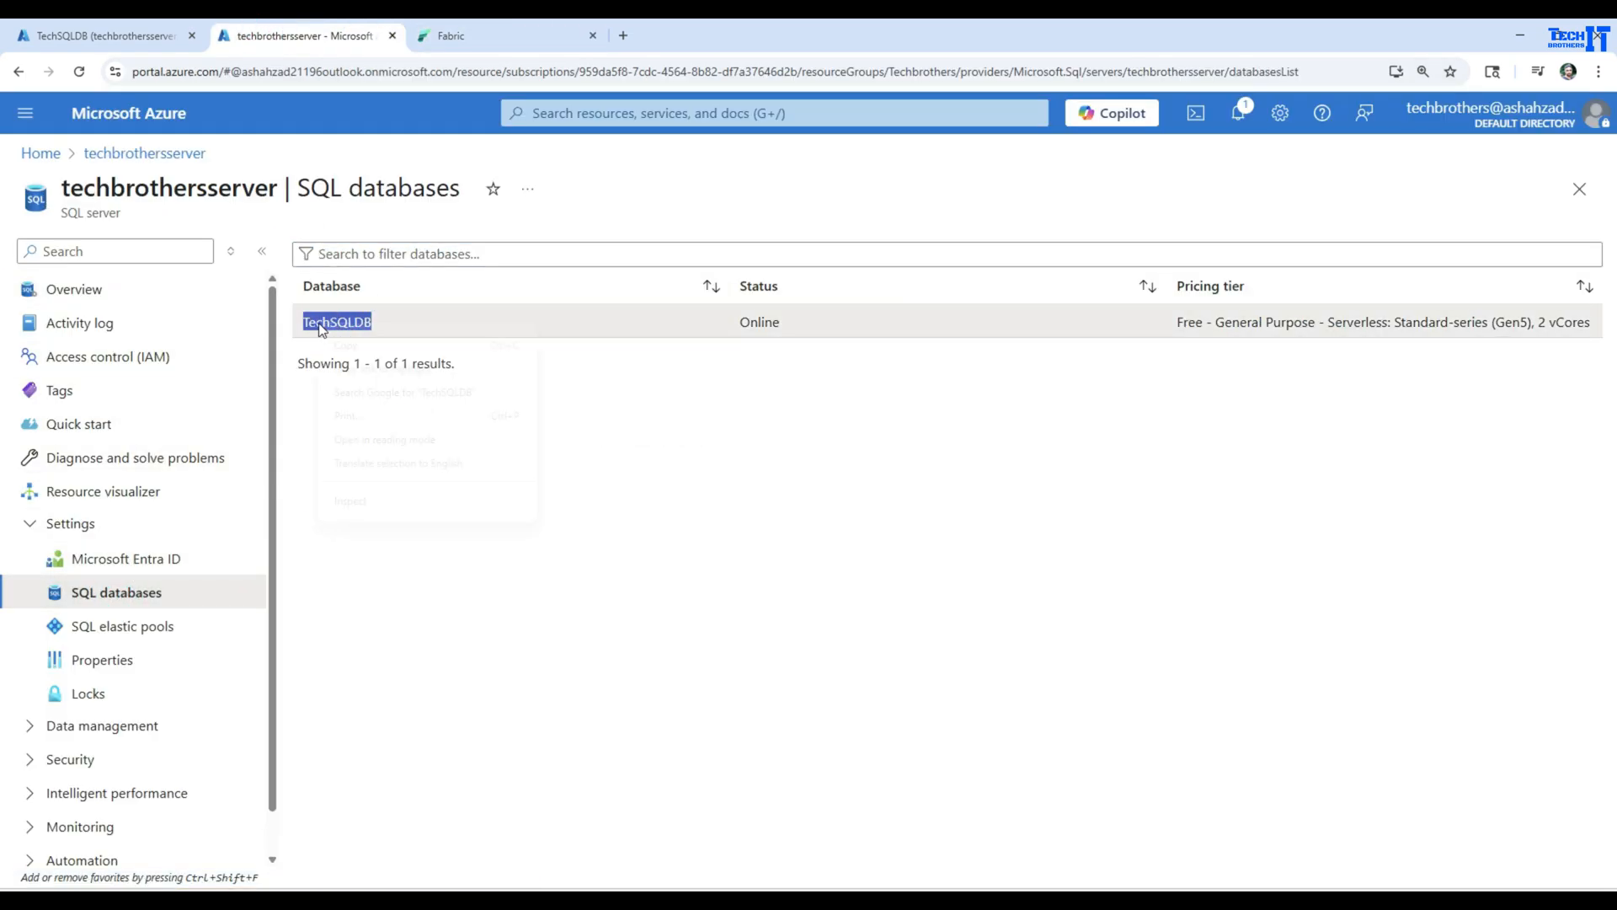
pyautogui.click(336, 342)
pyautogui.click(567, 28)
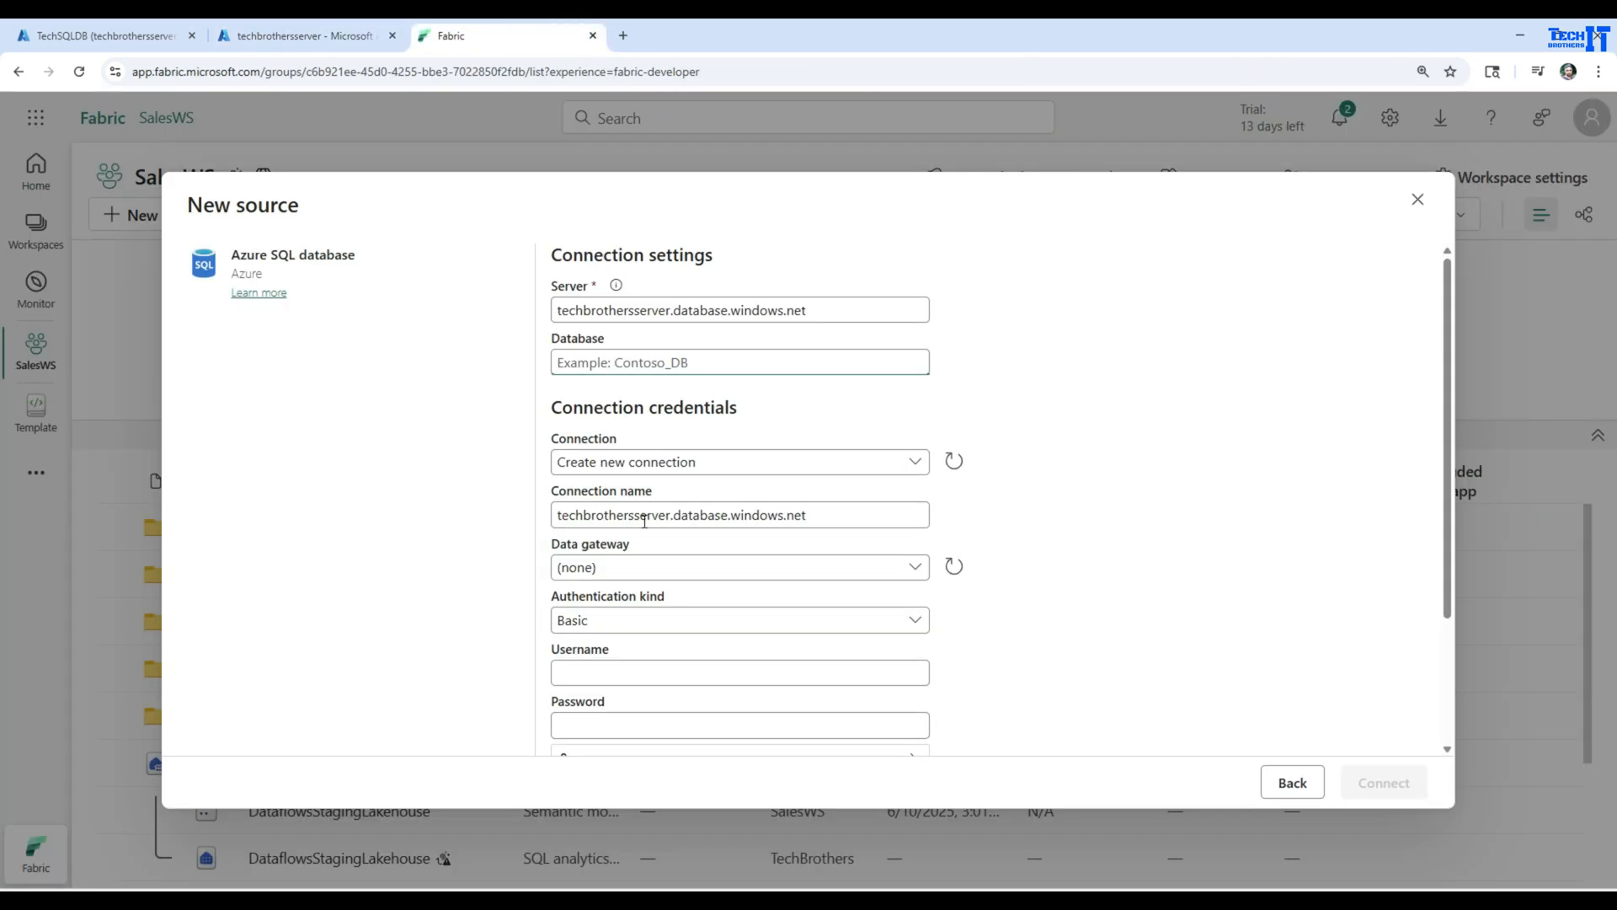
pyautogui.hotkey('ctrl', 'v')
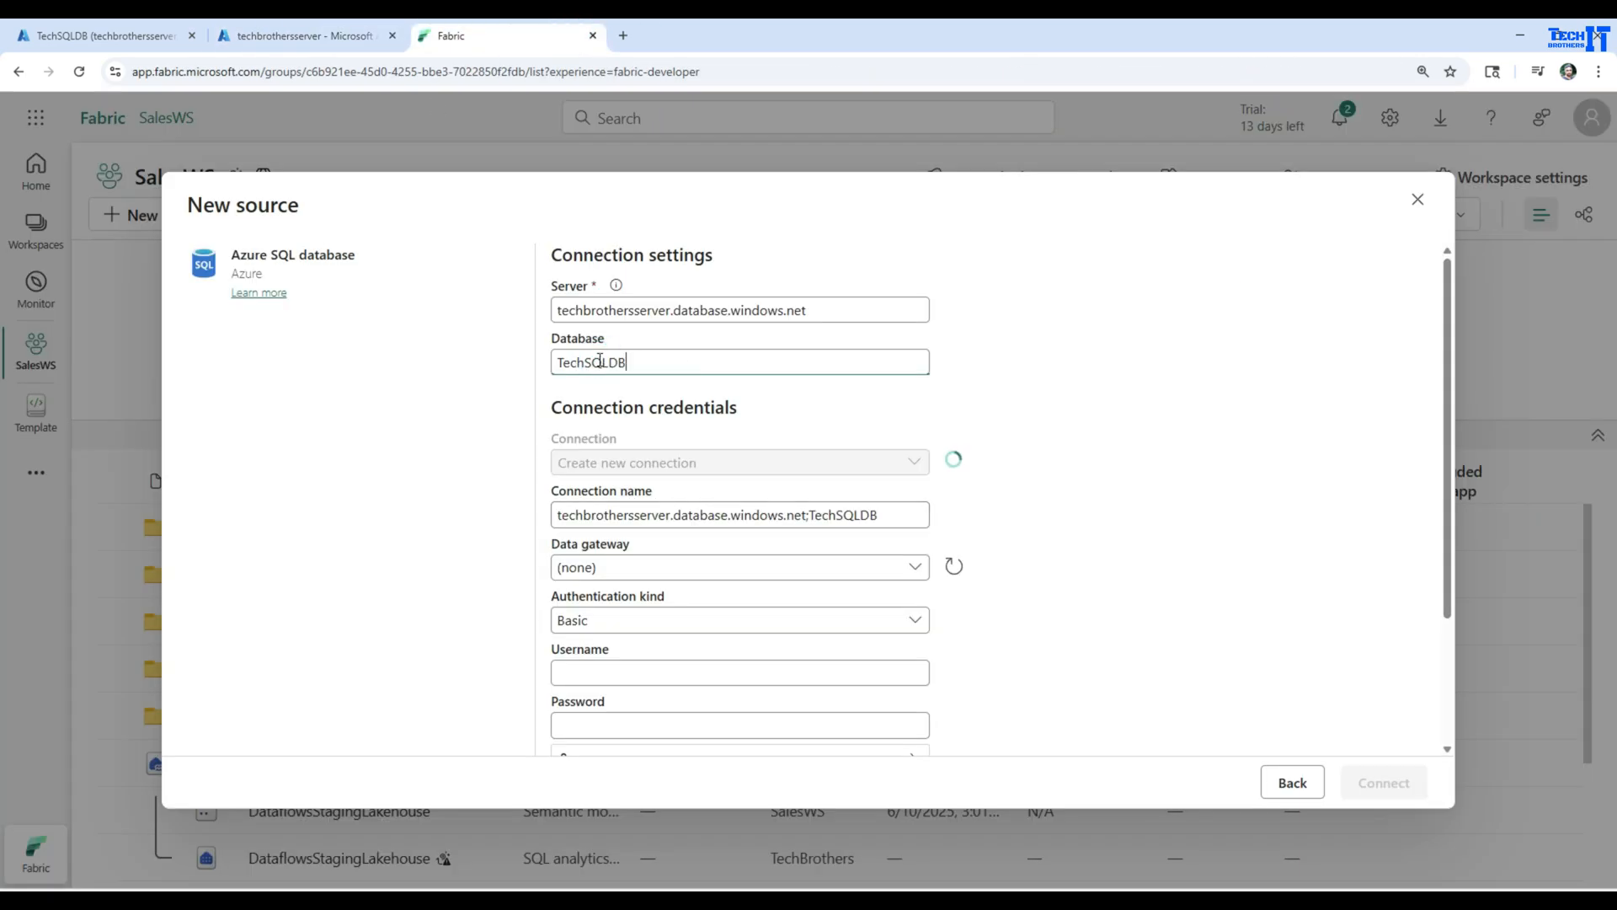
# Keep Create new connection selected and name the connection azure_Sql_mirror_source
pyautogui.click(665, 465)
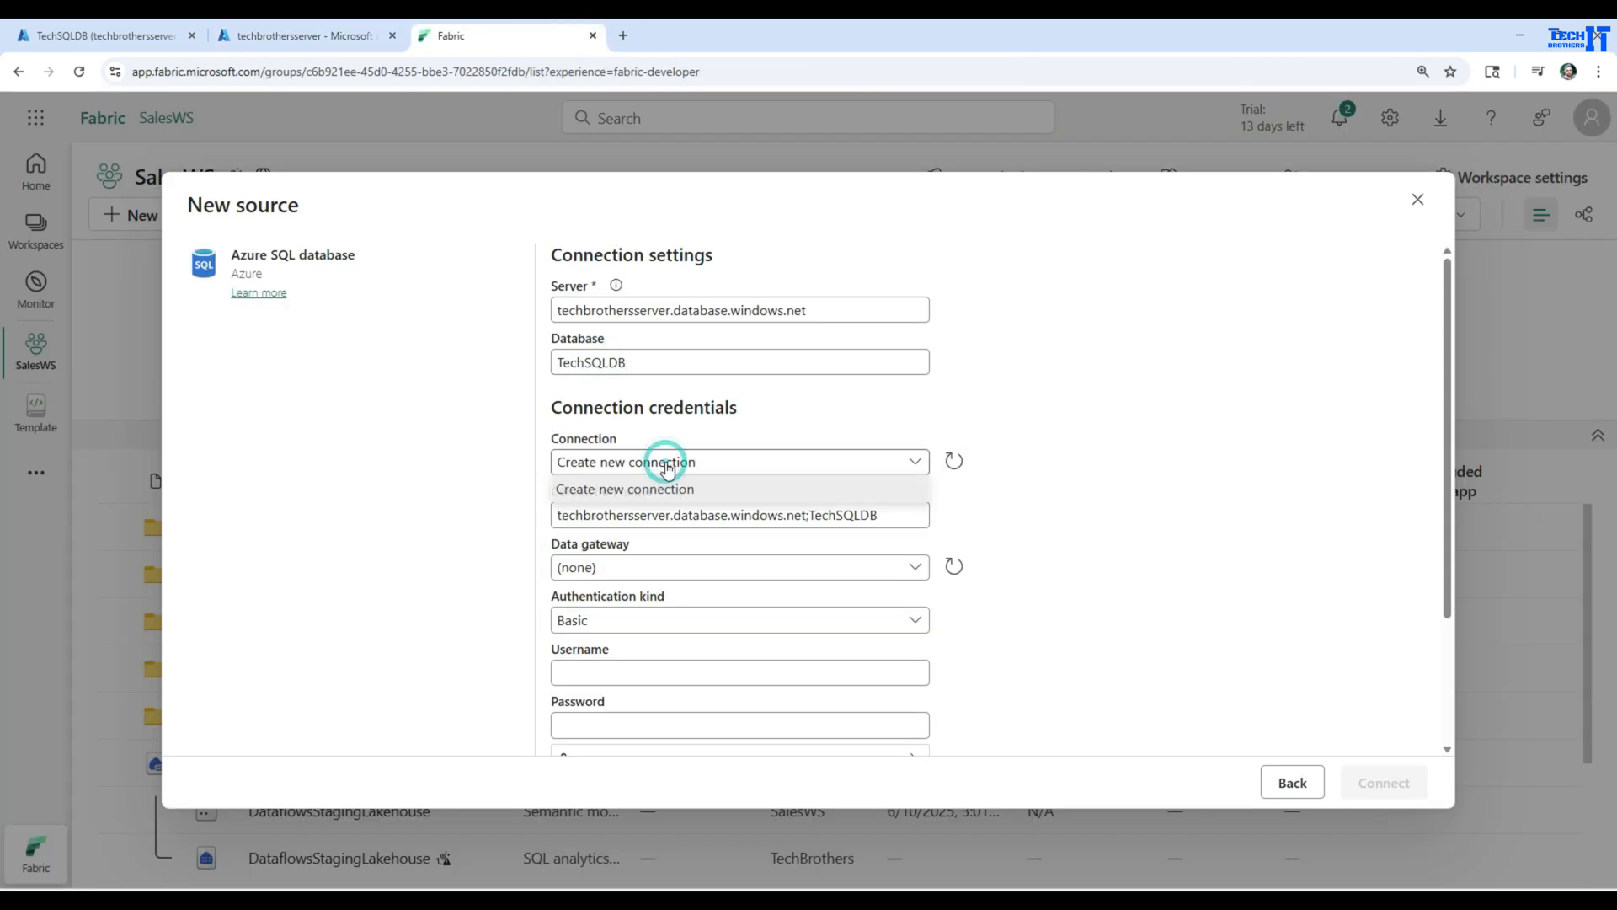
pyautogui.click(632, 489)
pyautogui.moveTo(892, 513); pyautogui.dragTo(553, 518)
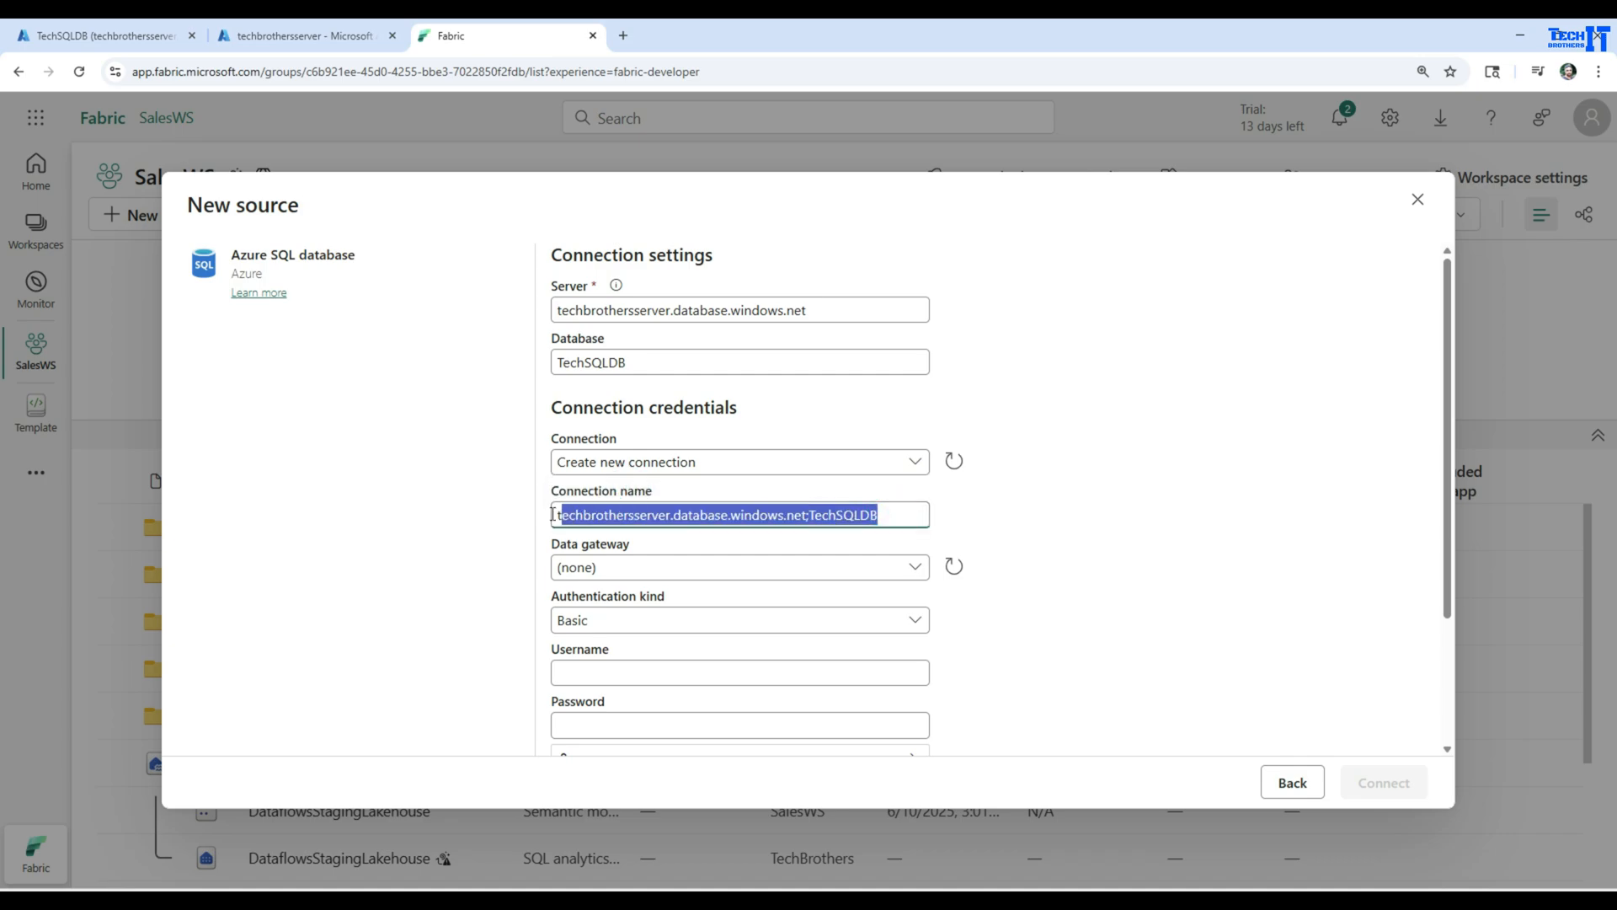
pyautogui.write('azure_Sql_mirror_source')
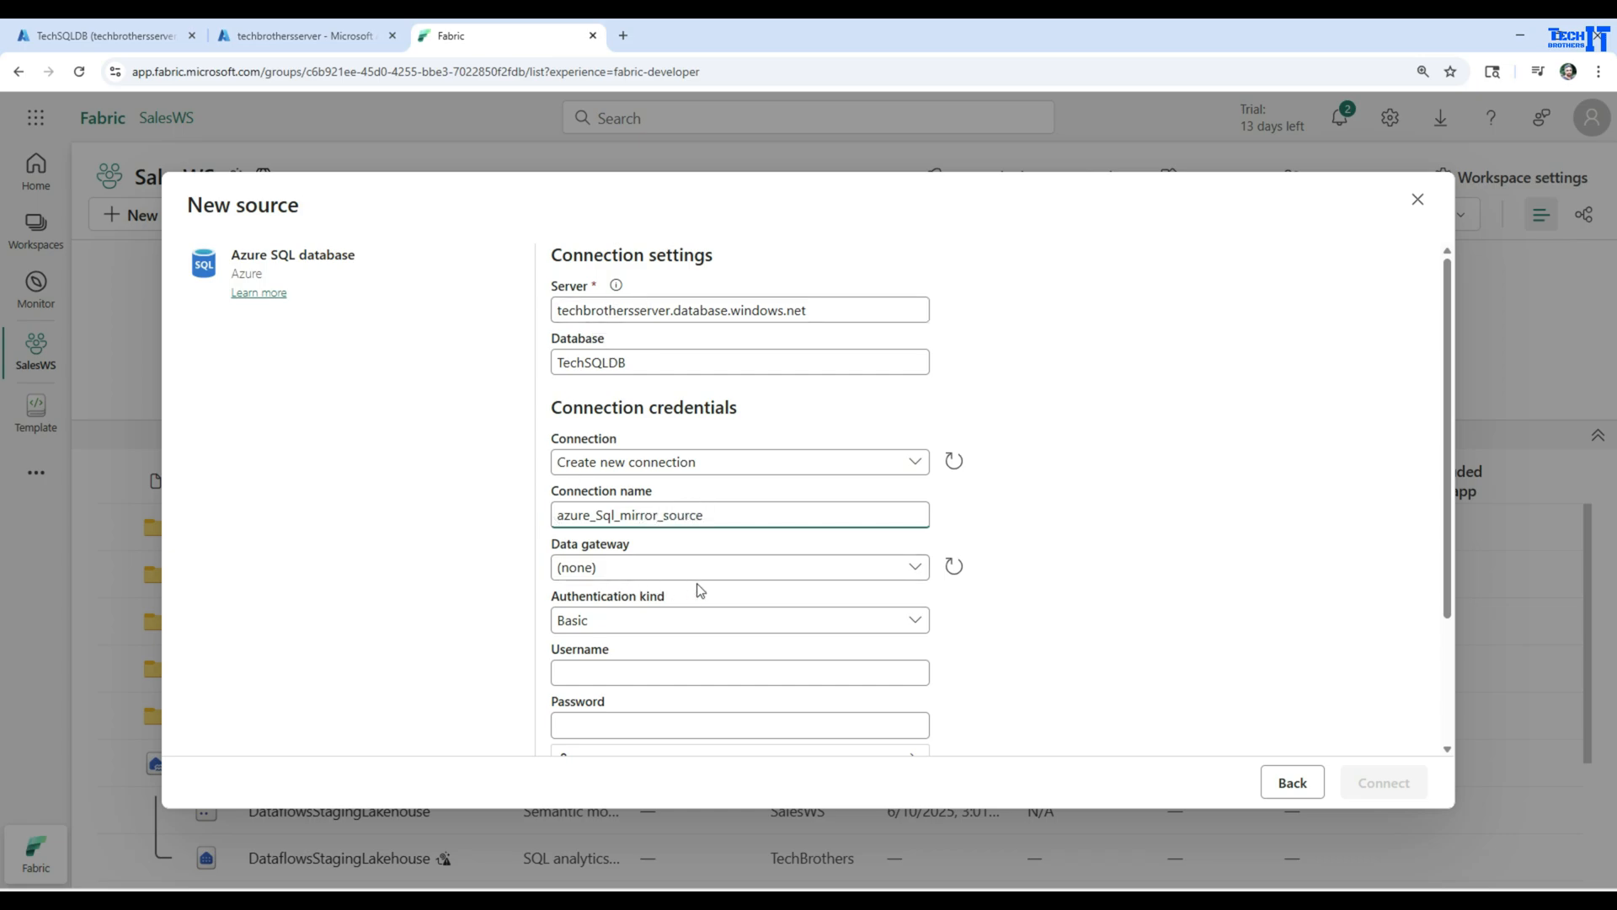
# Enter sqluser as the username and fill in the account password for the Basic authentication
pyautogui.scroll(-3, 699, 589)
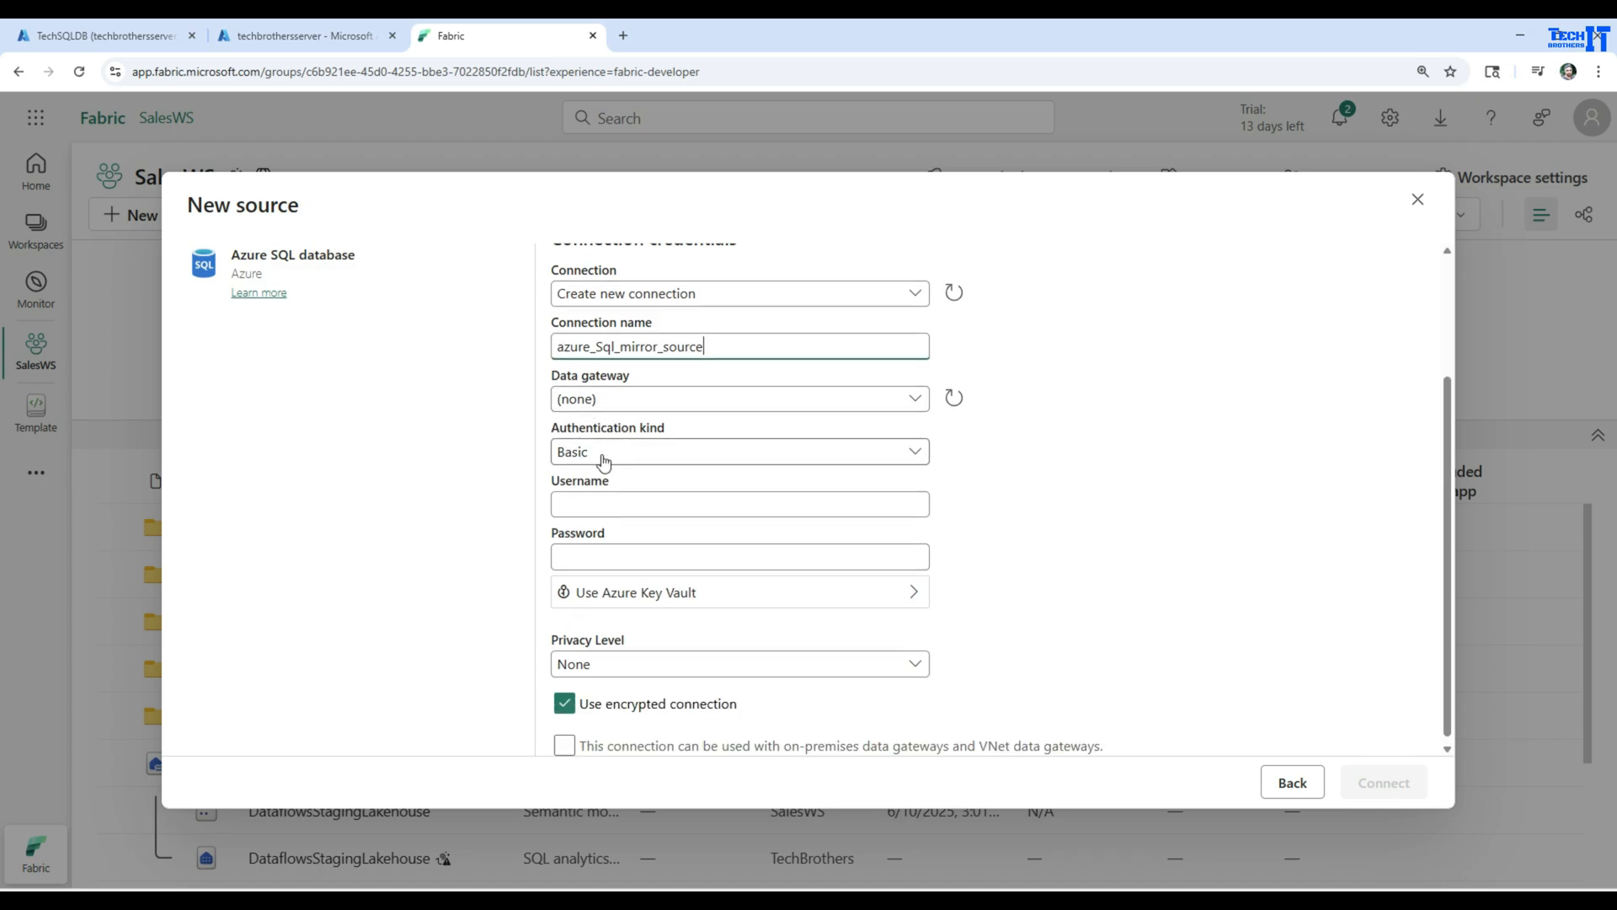
pyautogui.click(604, 501)
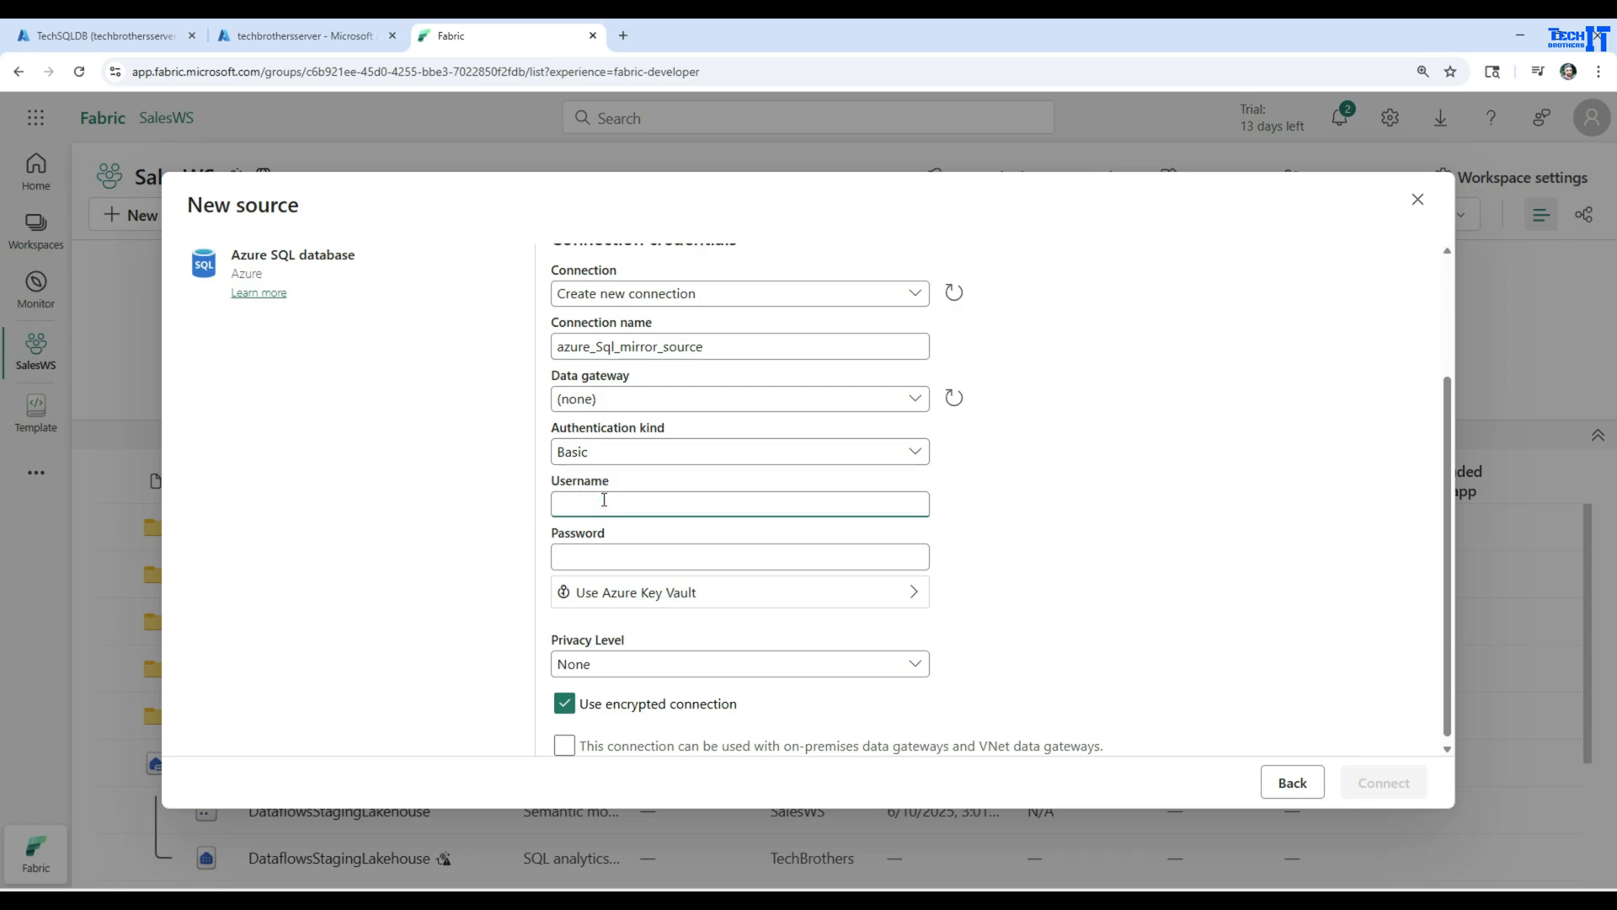
pyautogui.write('sqluser')
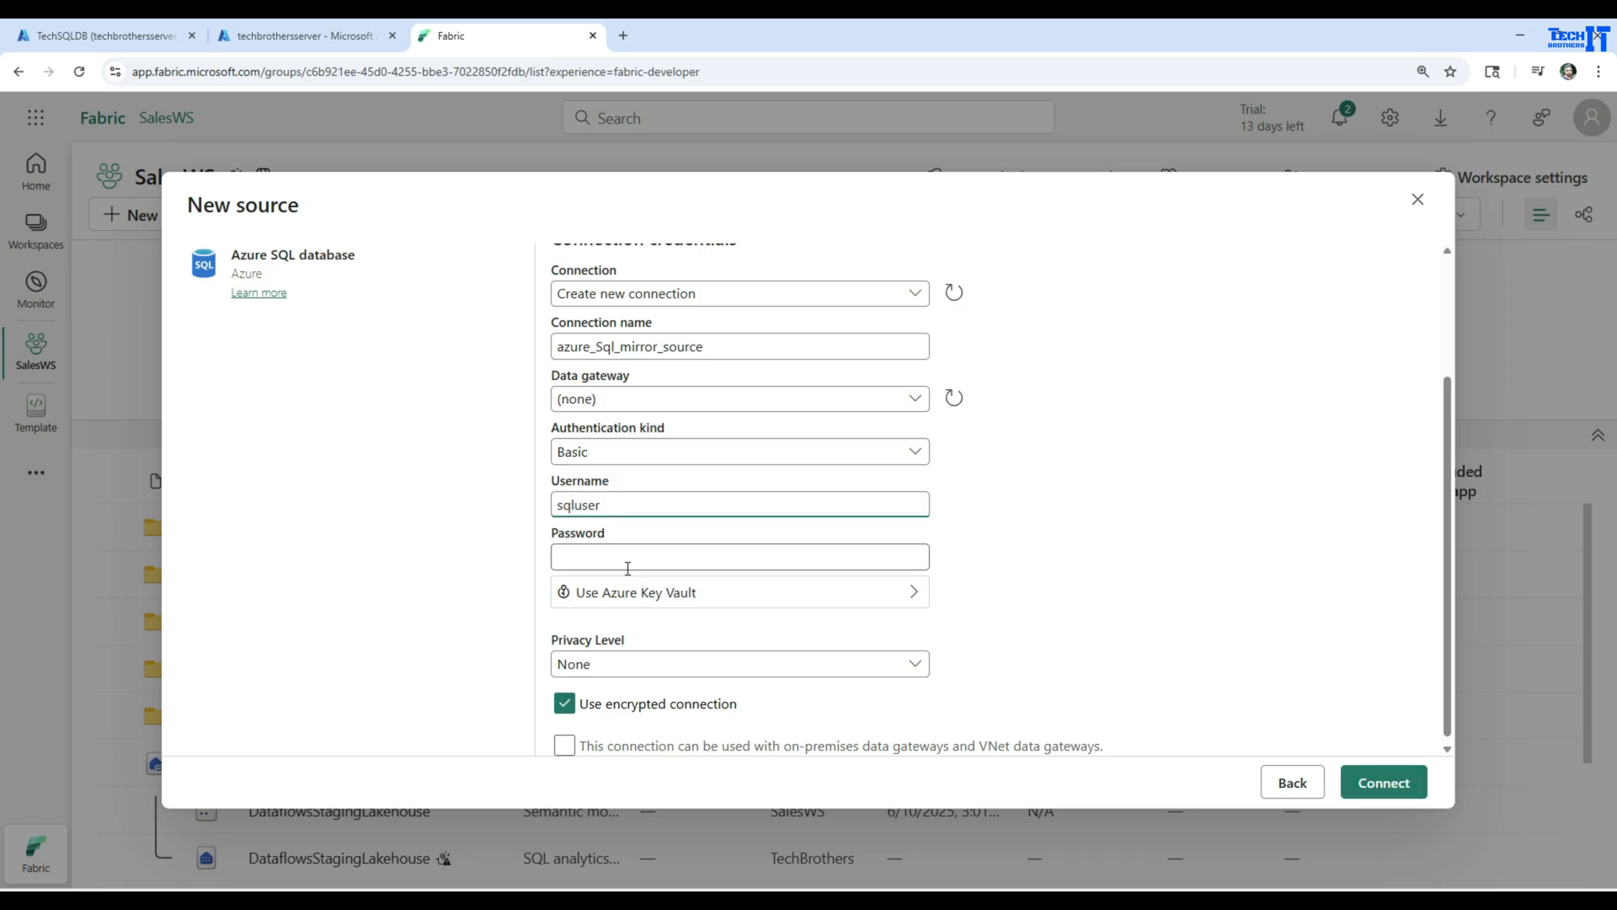
pyautogui.click(630, 562)
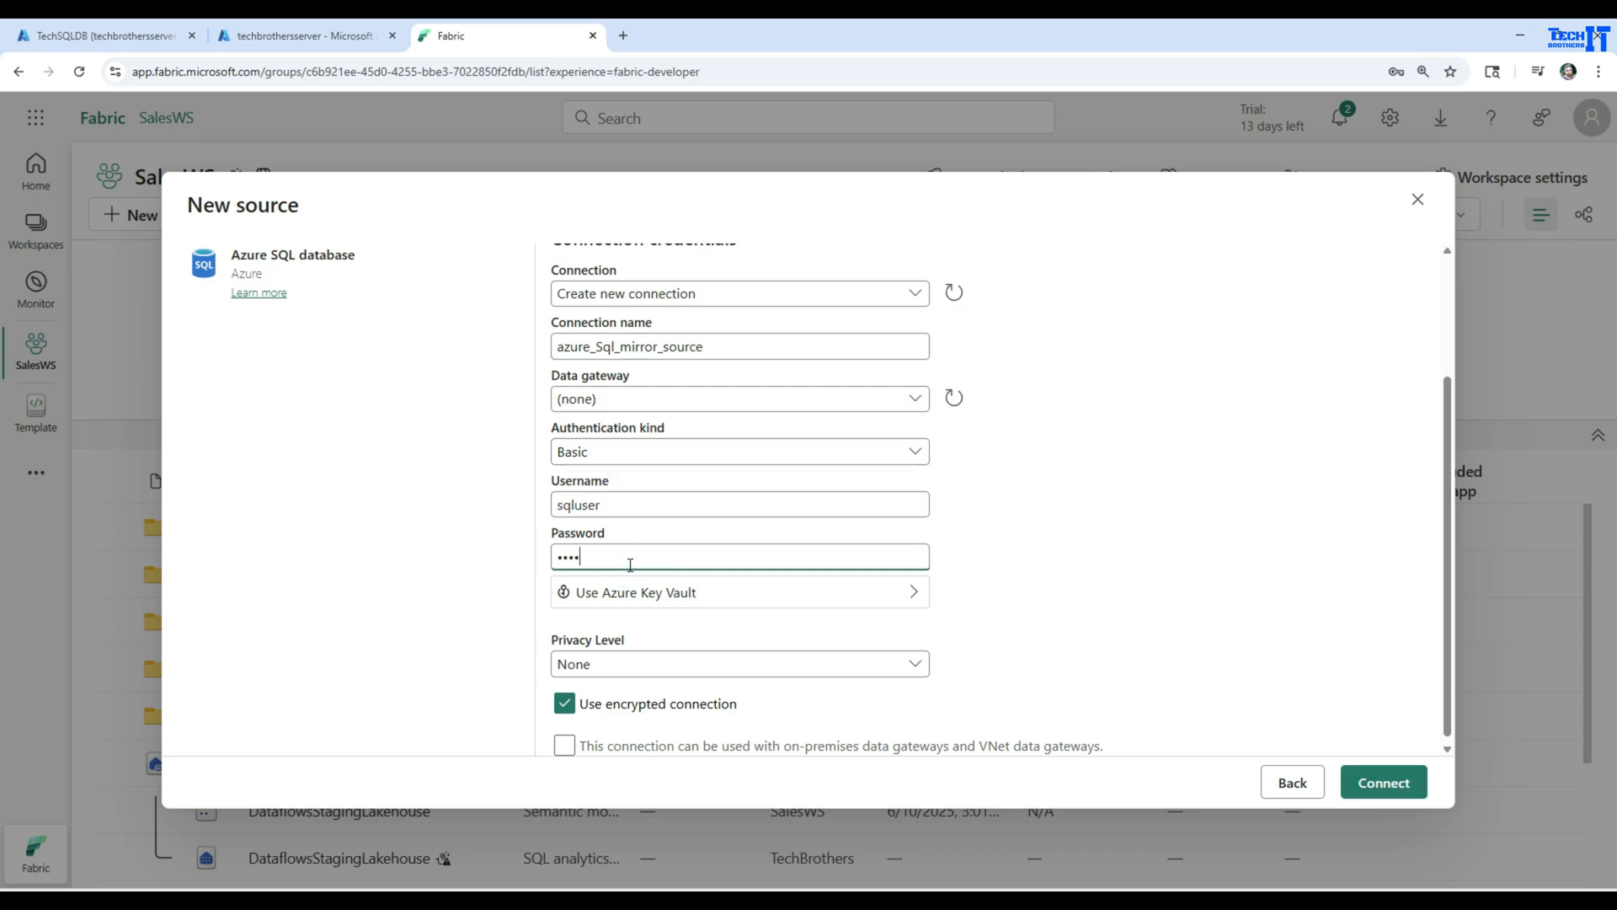
pyautogui.write('••••••••')
pyautogui.hotkey('ctrl', 'a')
# Turn off the encrypted connection, keep the privacy level at None, and connect to the Azure SQL database
pyautogui.scroll(-1, 641, 594)
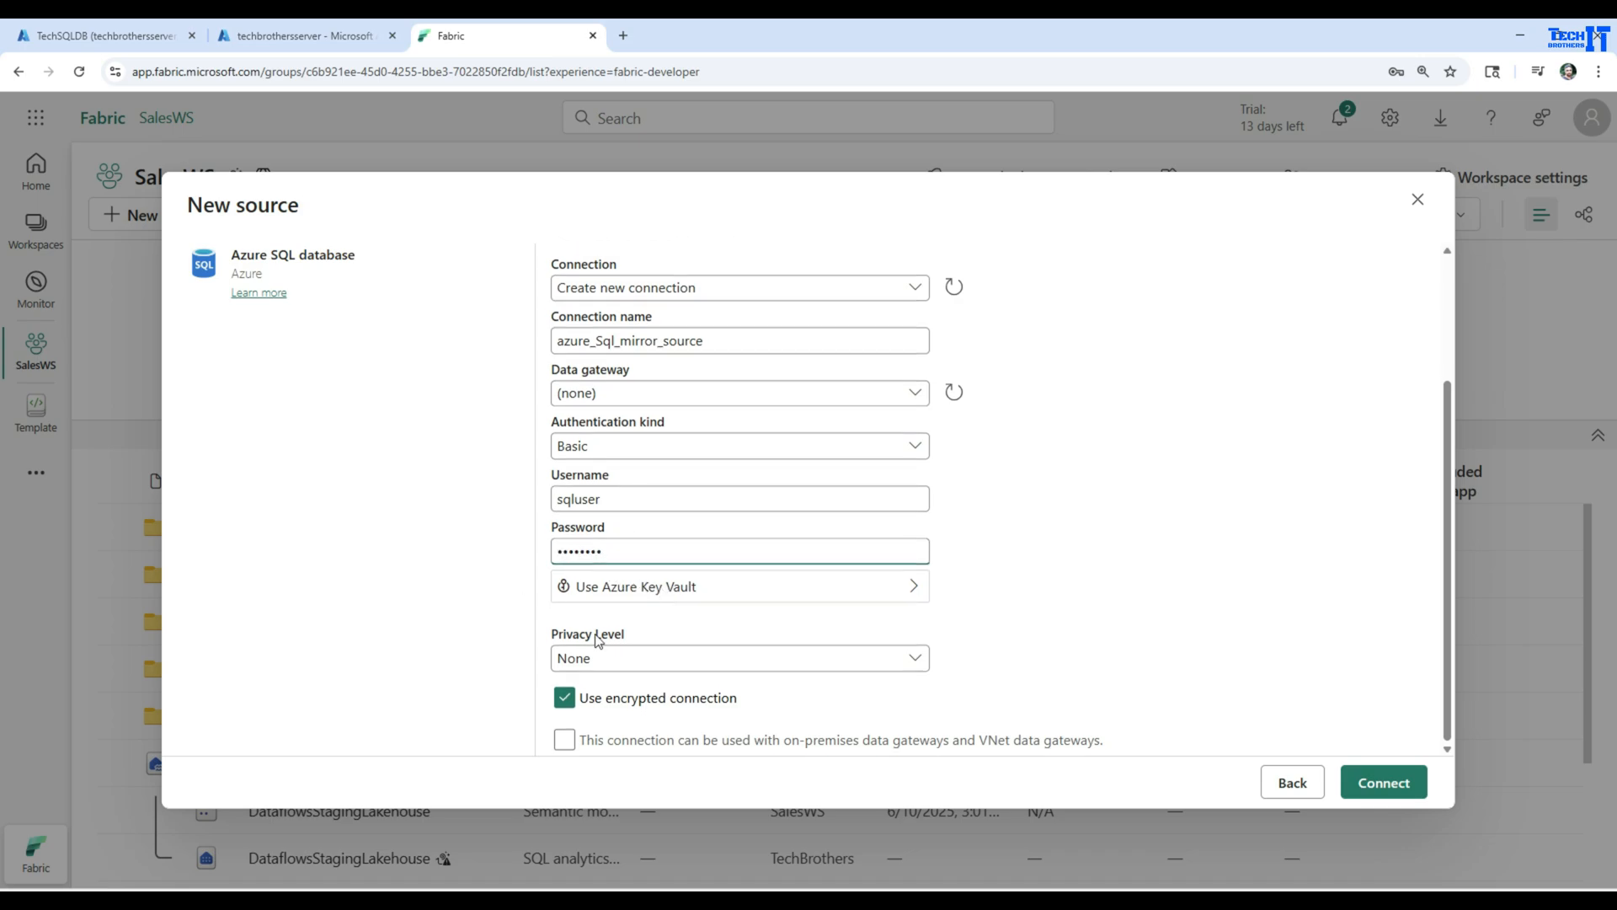
pyautogui.click(585, 707)
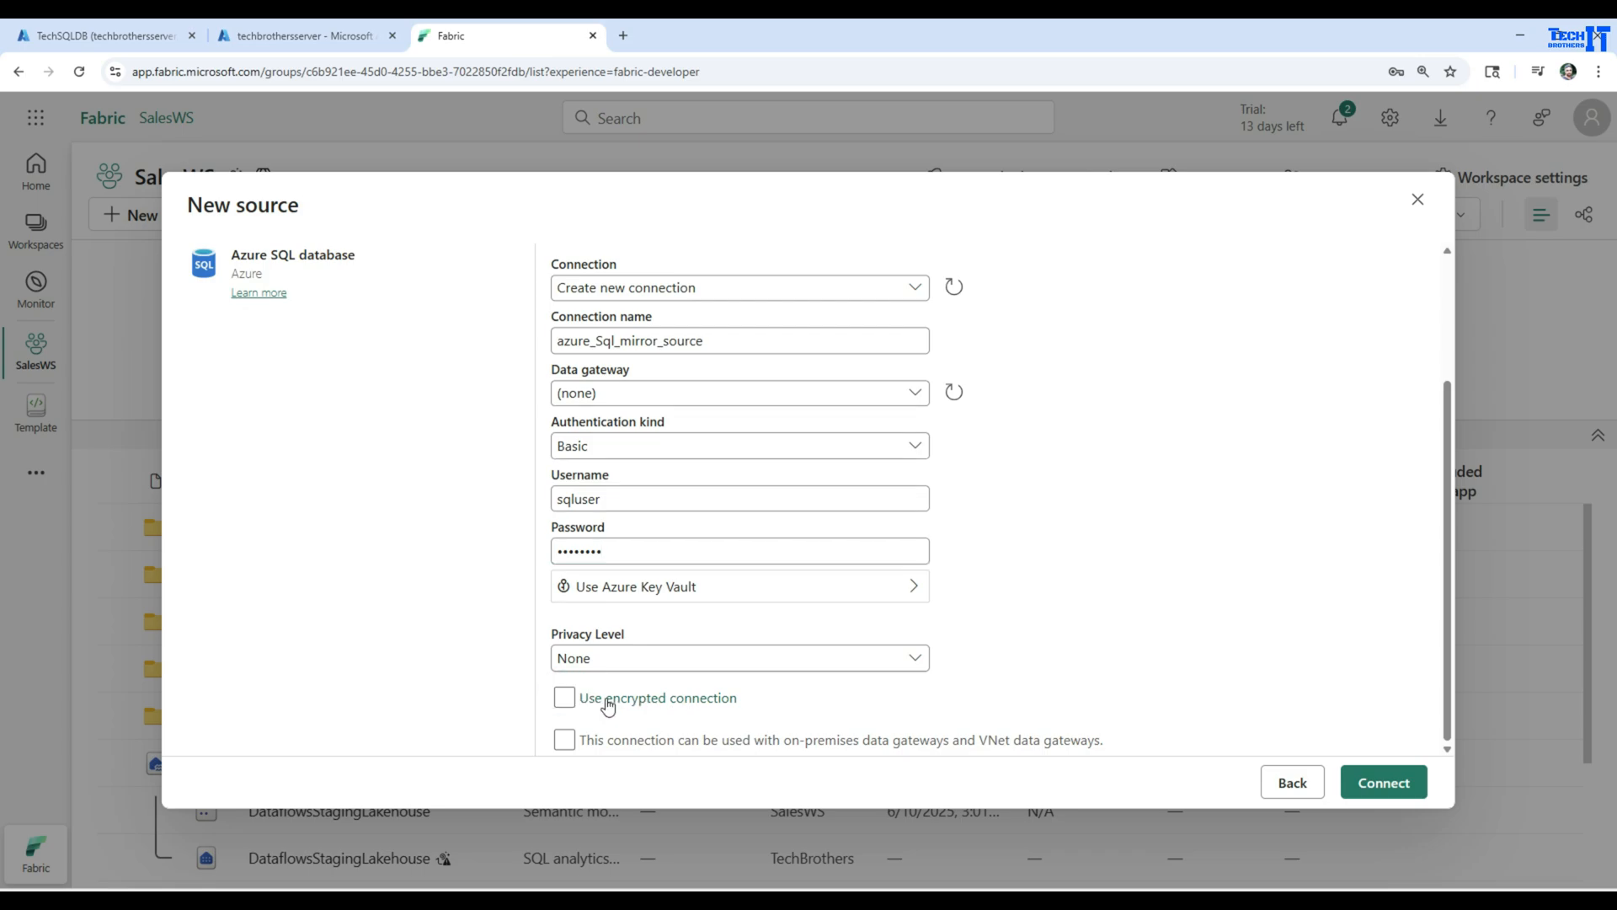
pyautogui.click(589, 657)
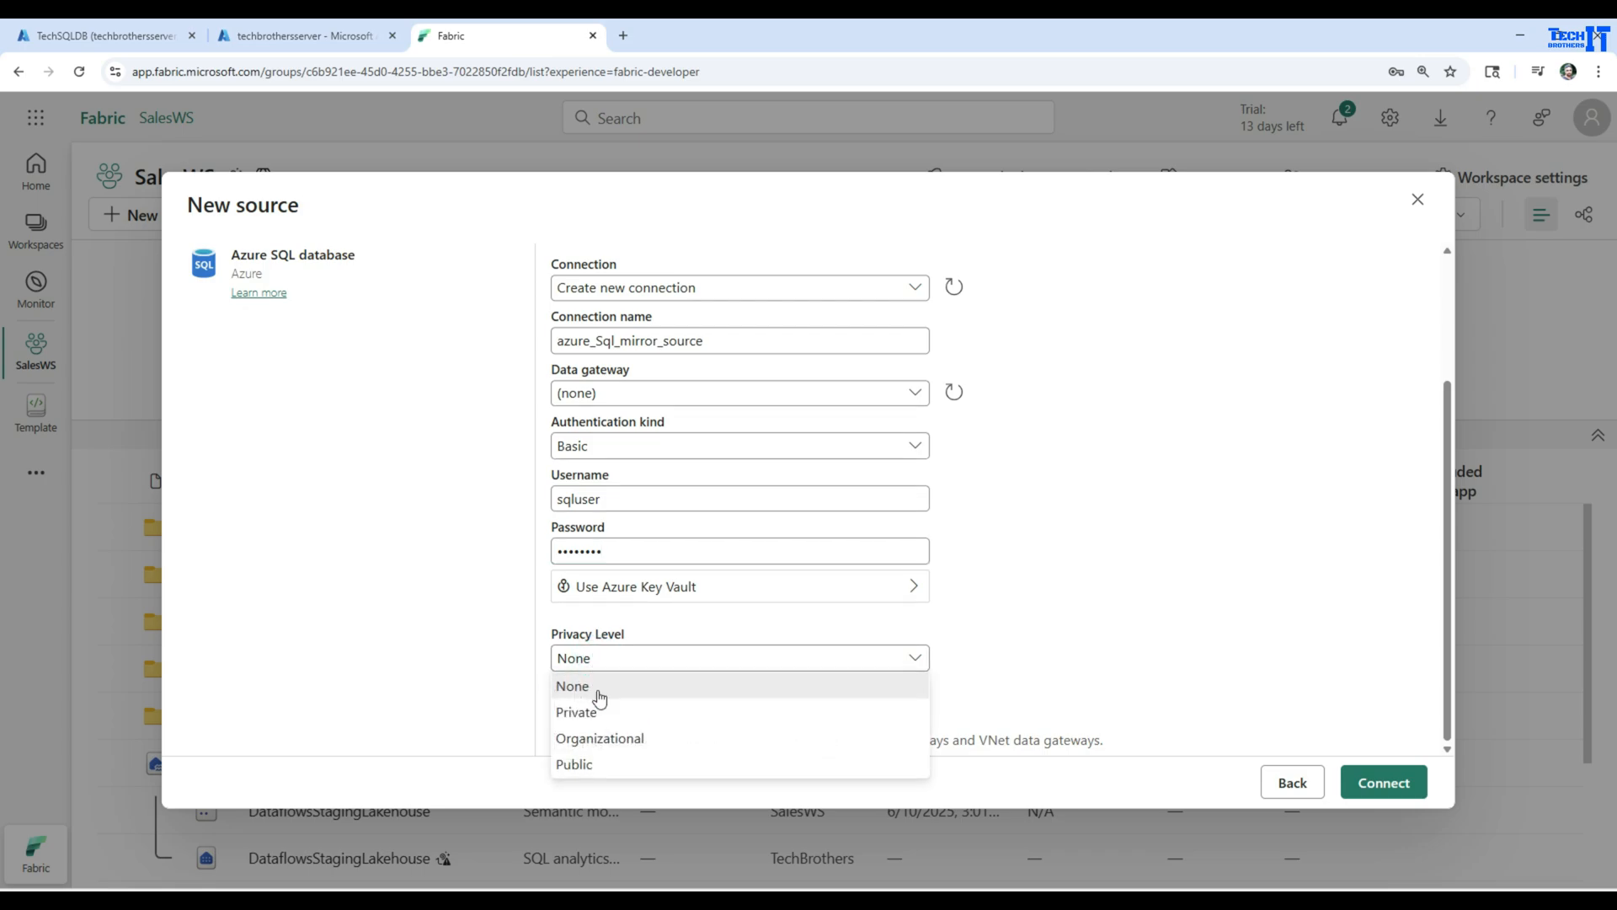
pyautogui.click(595, 686)
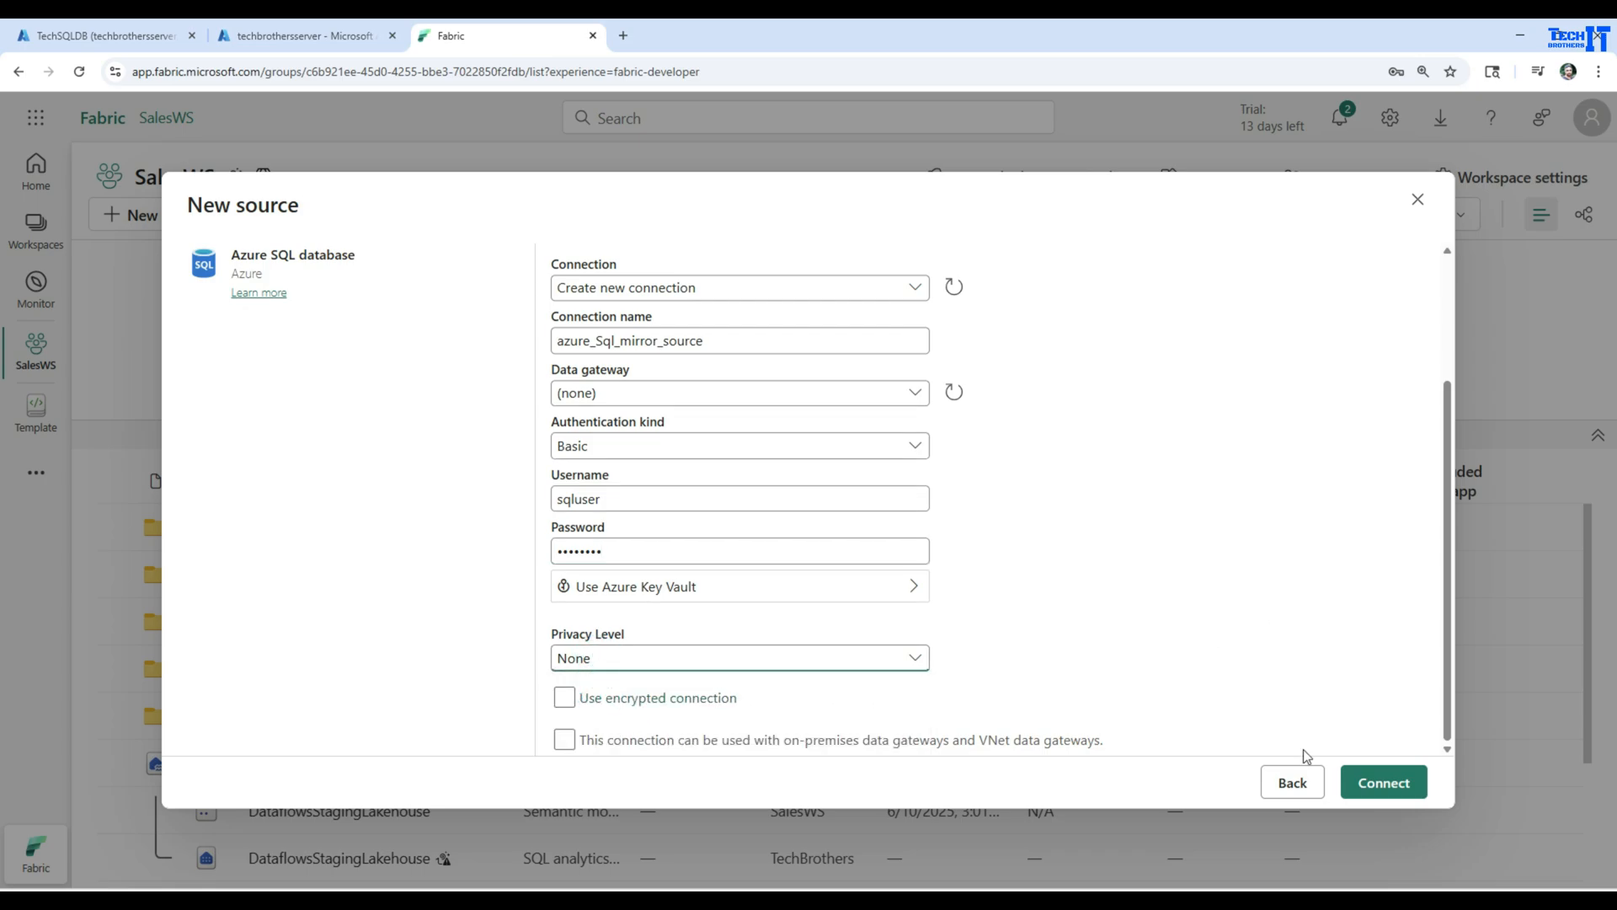
pyautogui.click(1384, 783)
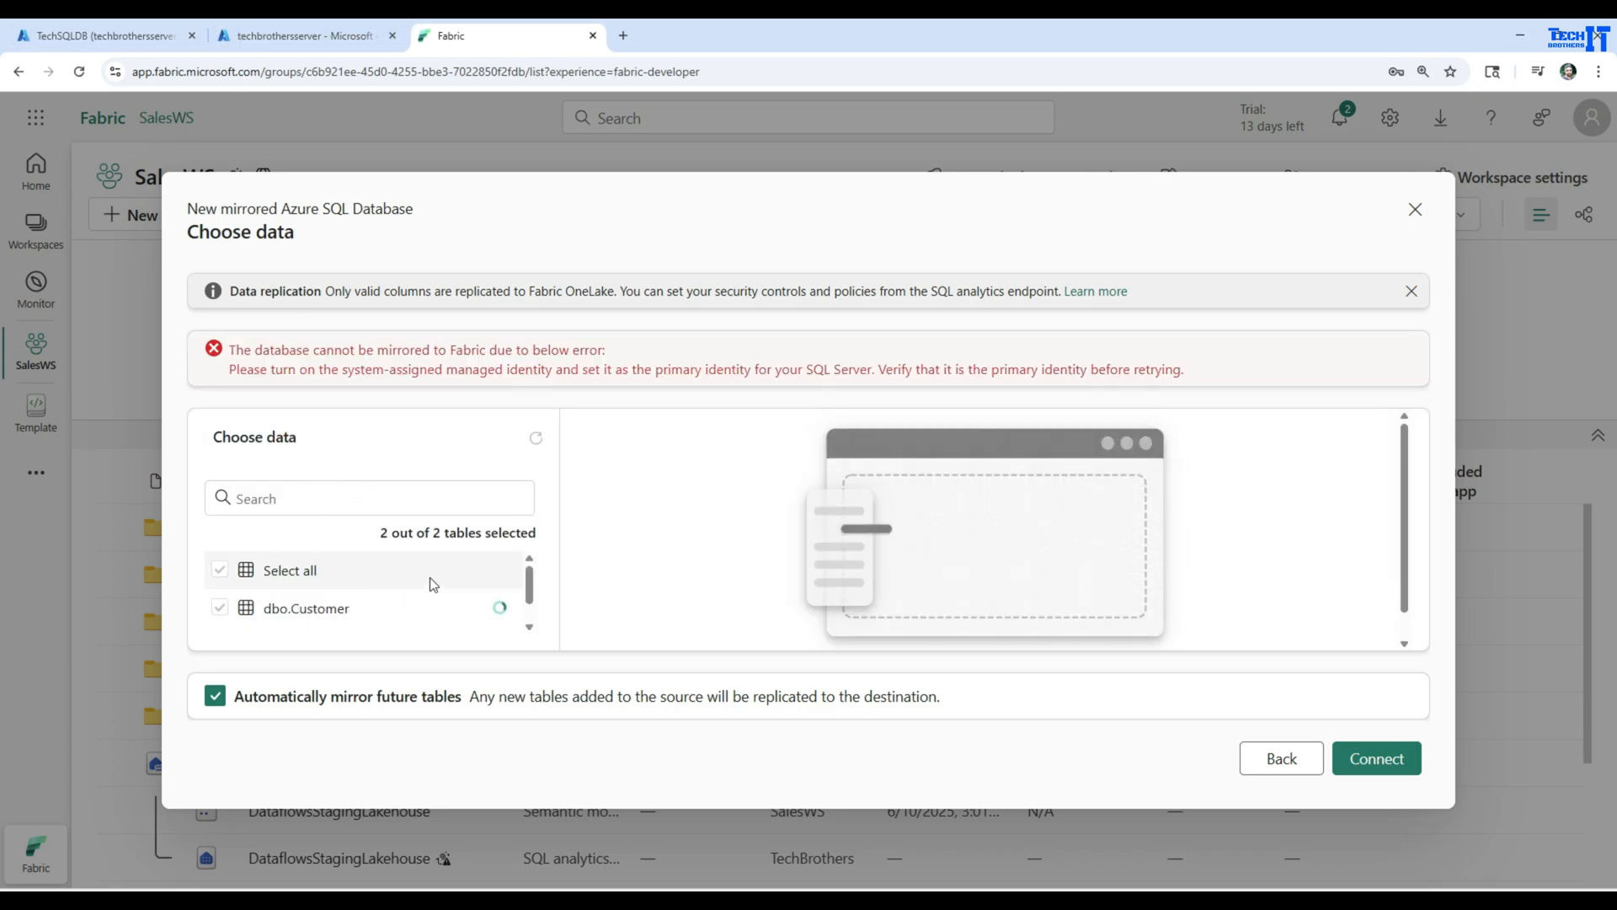
# Look through the tables selected for mirroring and read the mirroring error message
pyautogui.scroll(-1, 429, 577)
pyautogui.scroll(1, 271, 593)
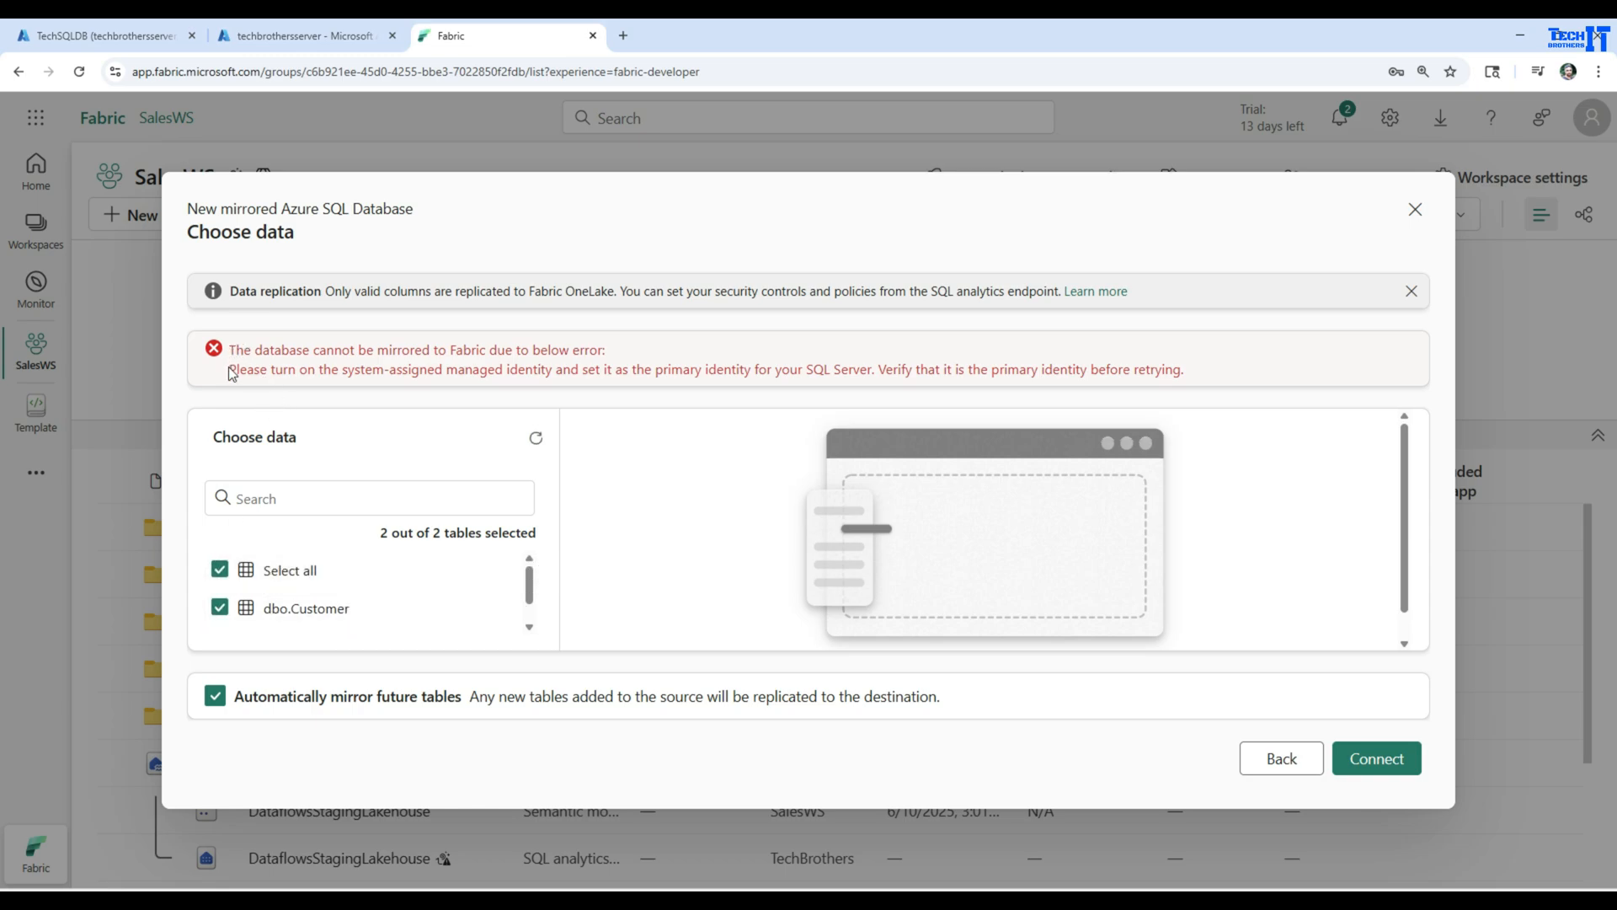
pyautogui.moveTo(232, 374); pyautogui.dragTo(1197, 374)
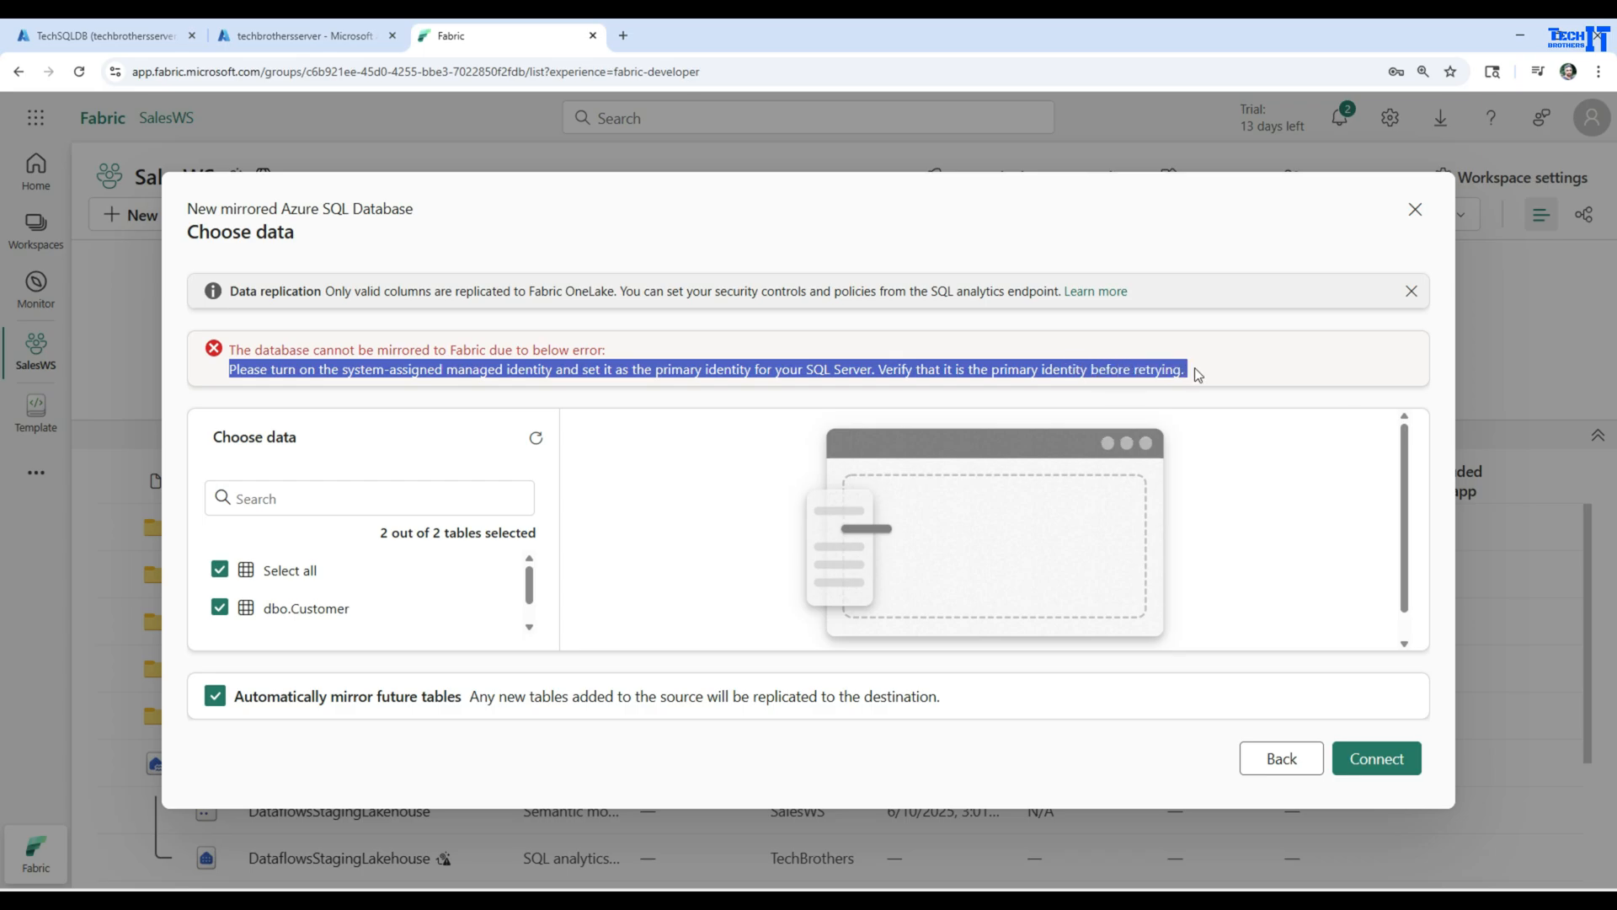
pyautogui.click(1065, 369)
# Switch to the Azure portal, set the system assigned managed identity of techbrothersserver to On in its Identity settings, and save
pyautogui.click(289, 38)
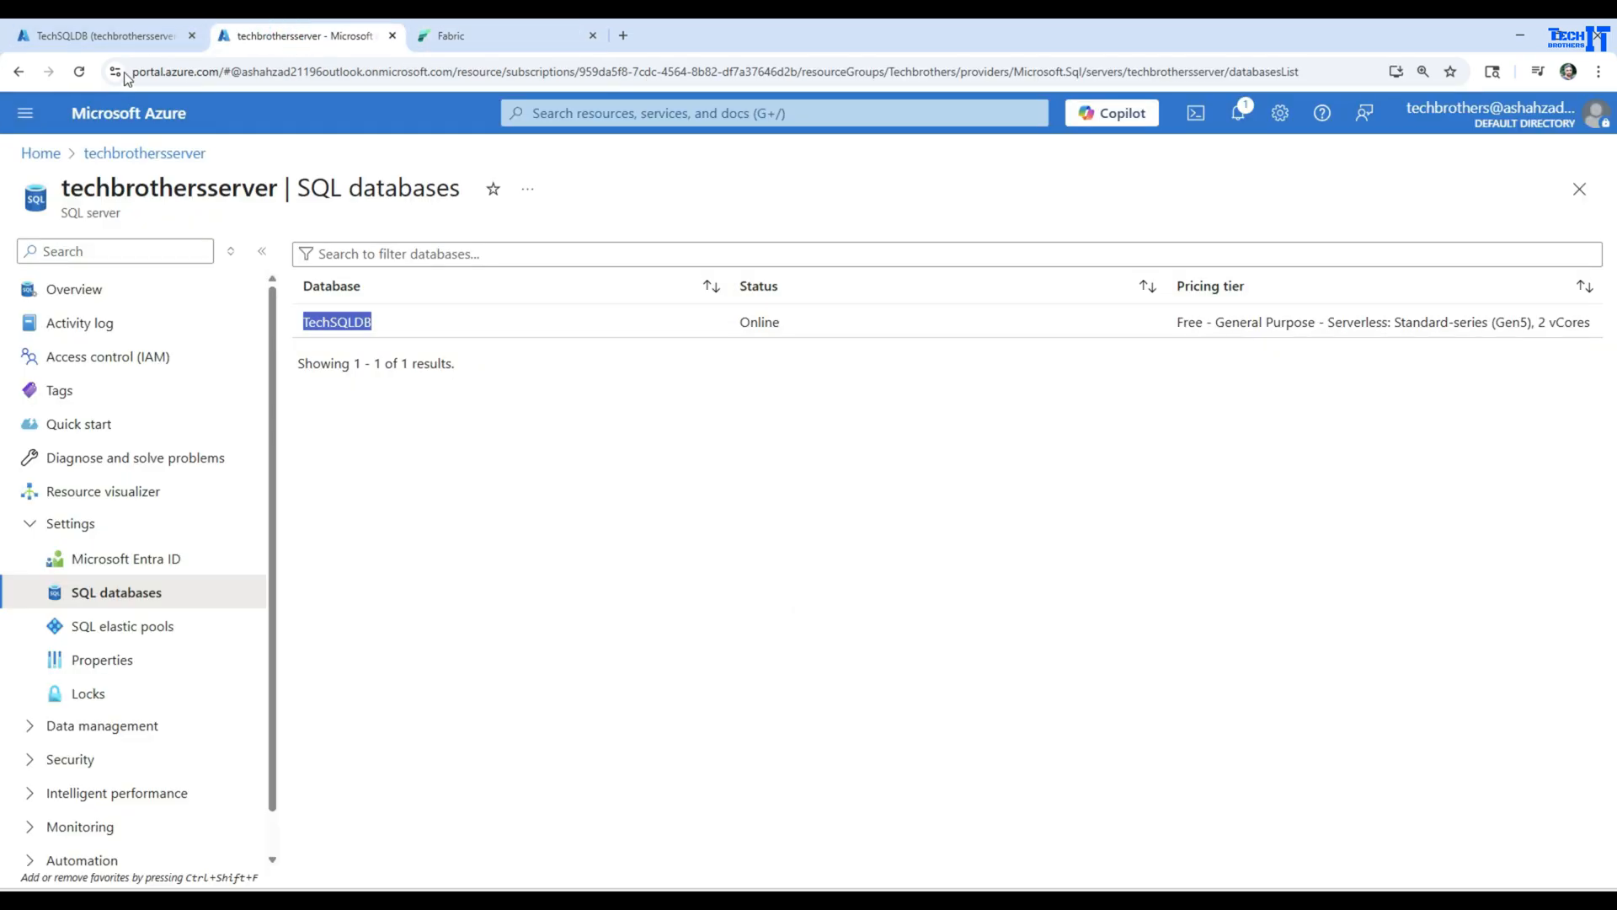
pyautogui.click(110, 36)
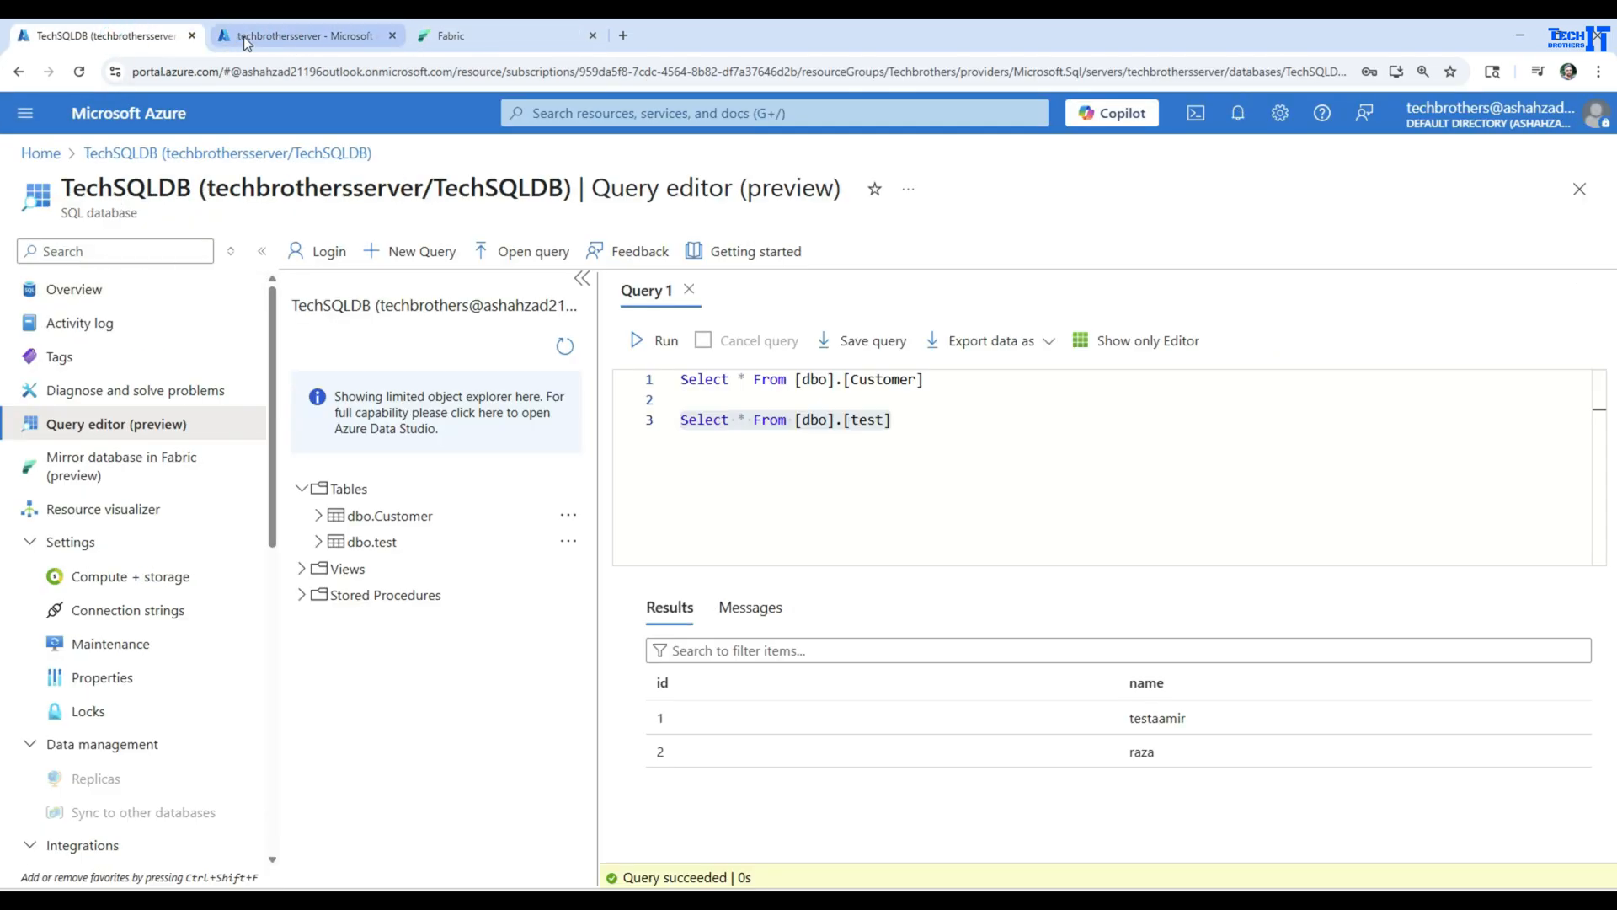
pyautogui.click(295, 35)
pyautogui.click(76, 293)
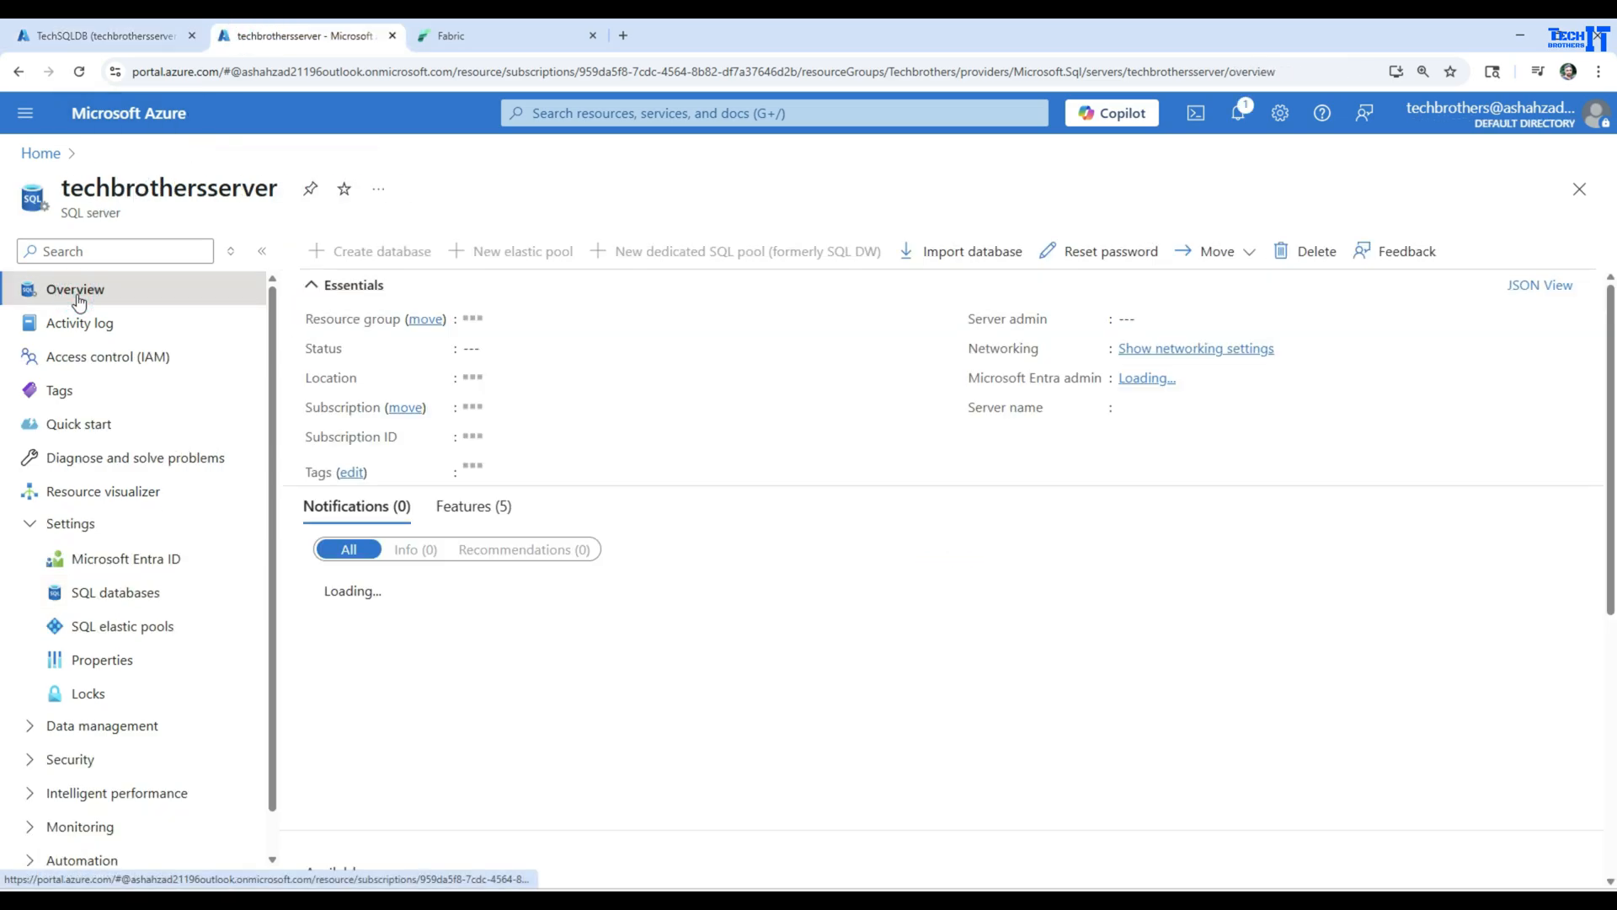
pyautogui.click(27, 524)
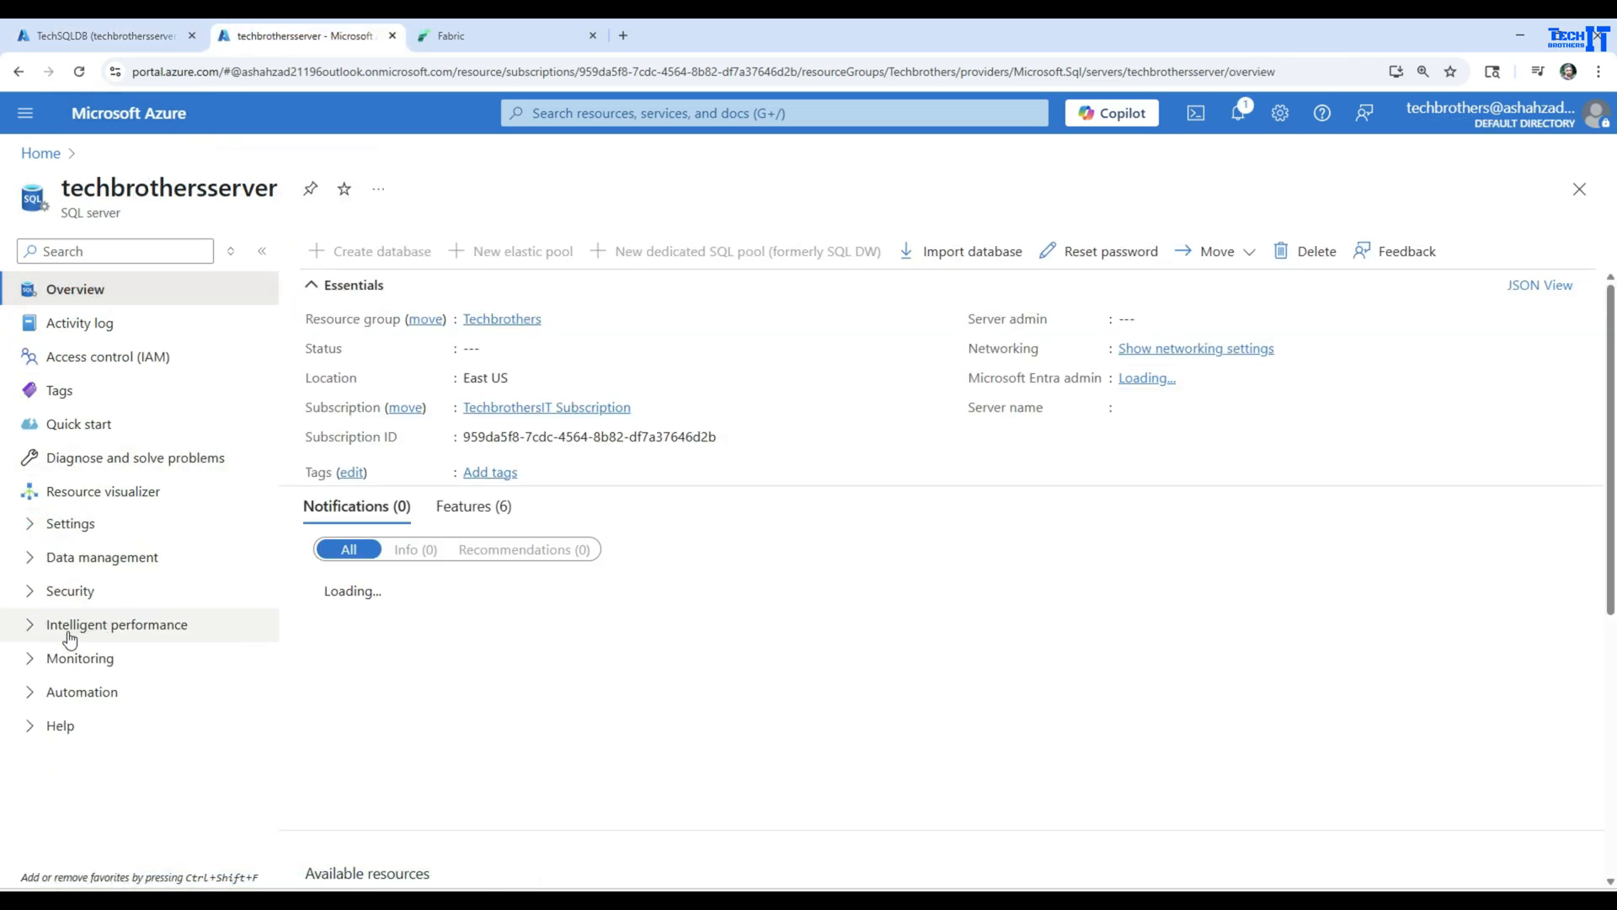
pyautogui.click(30, 591)
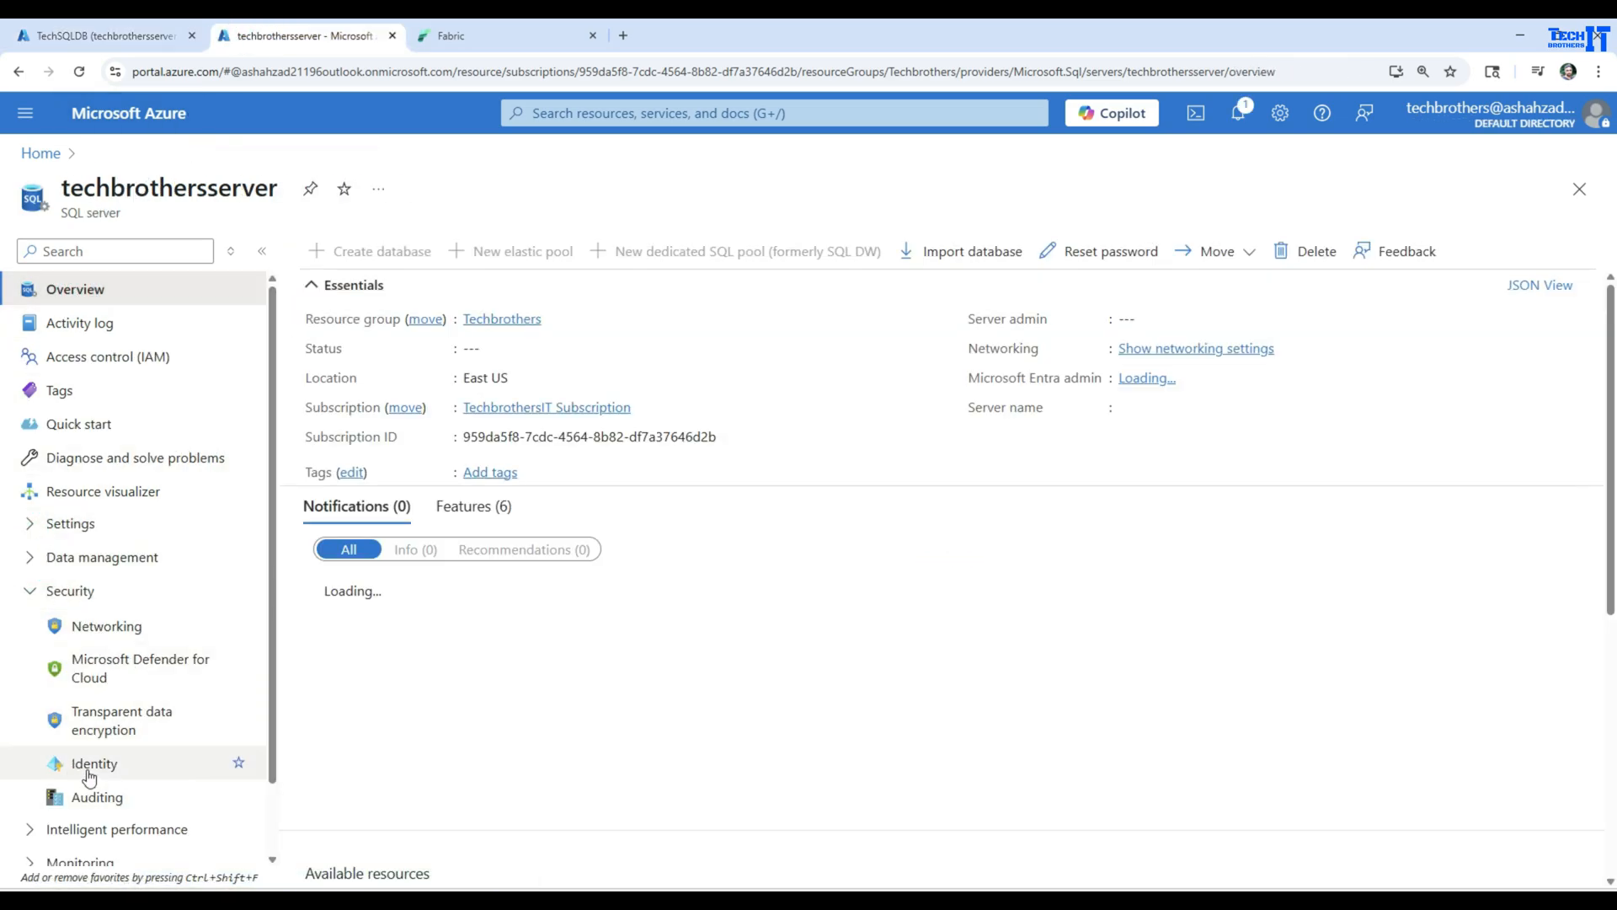
pyautogui.click(89, 764)
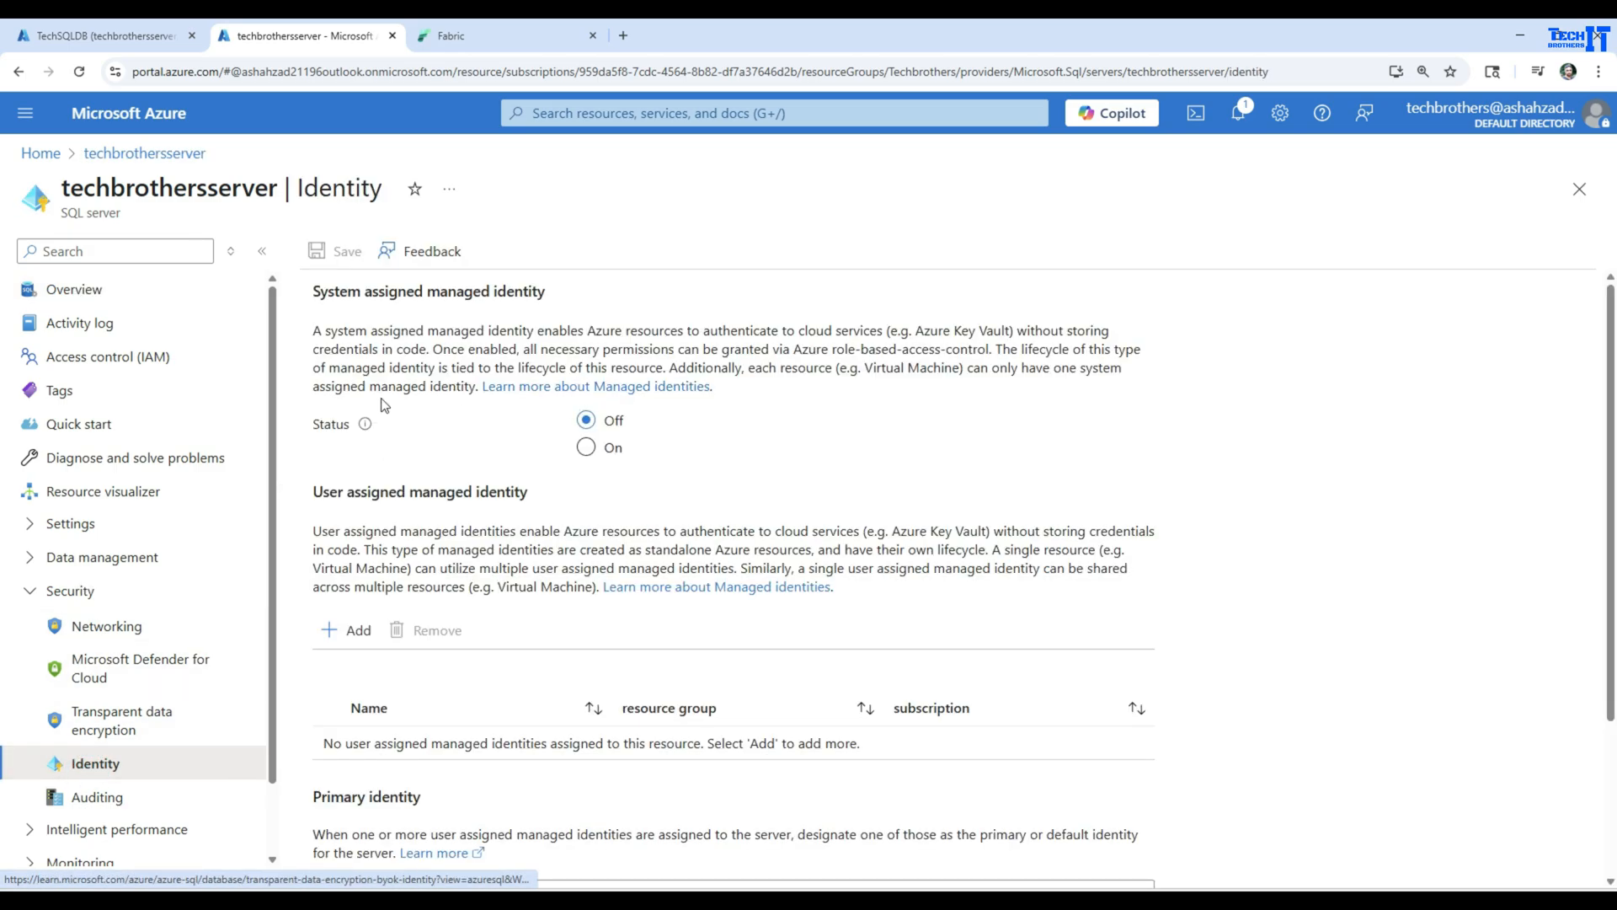
pyautogui.moveTo(313, 290); pyautogui.dragTo(560, 302)
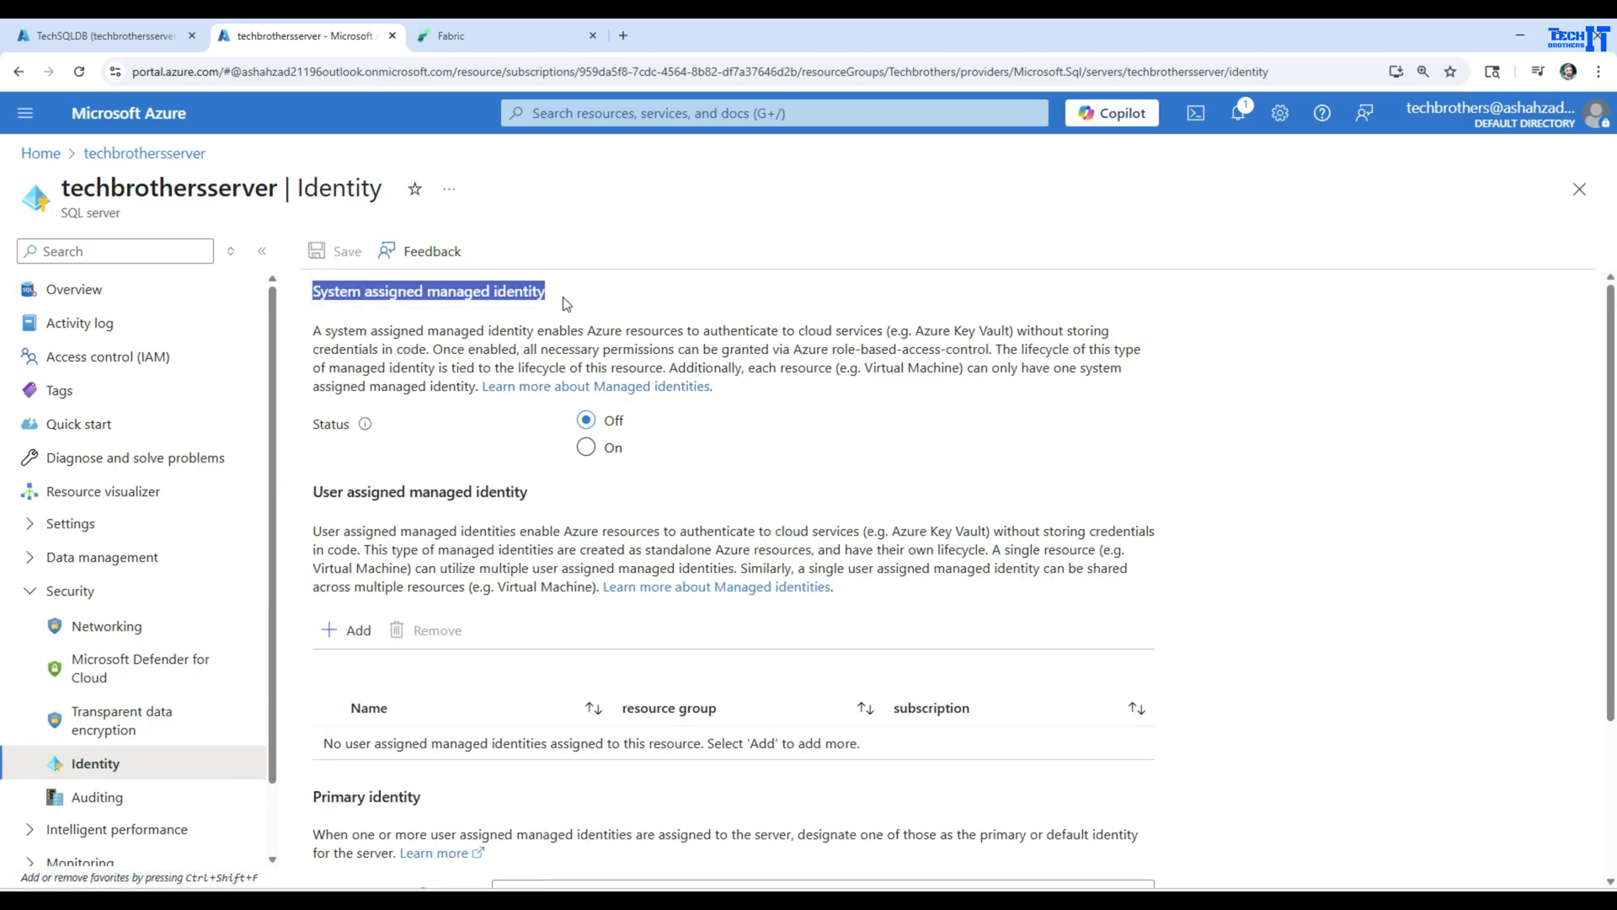
pyautogui.click(585, 447)
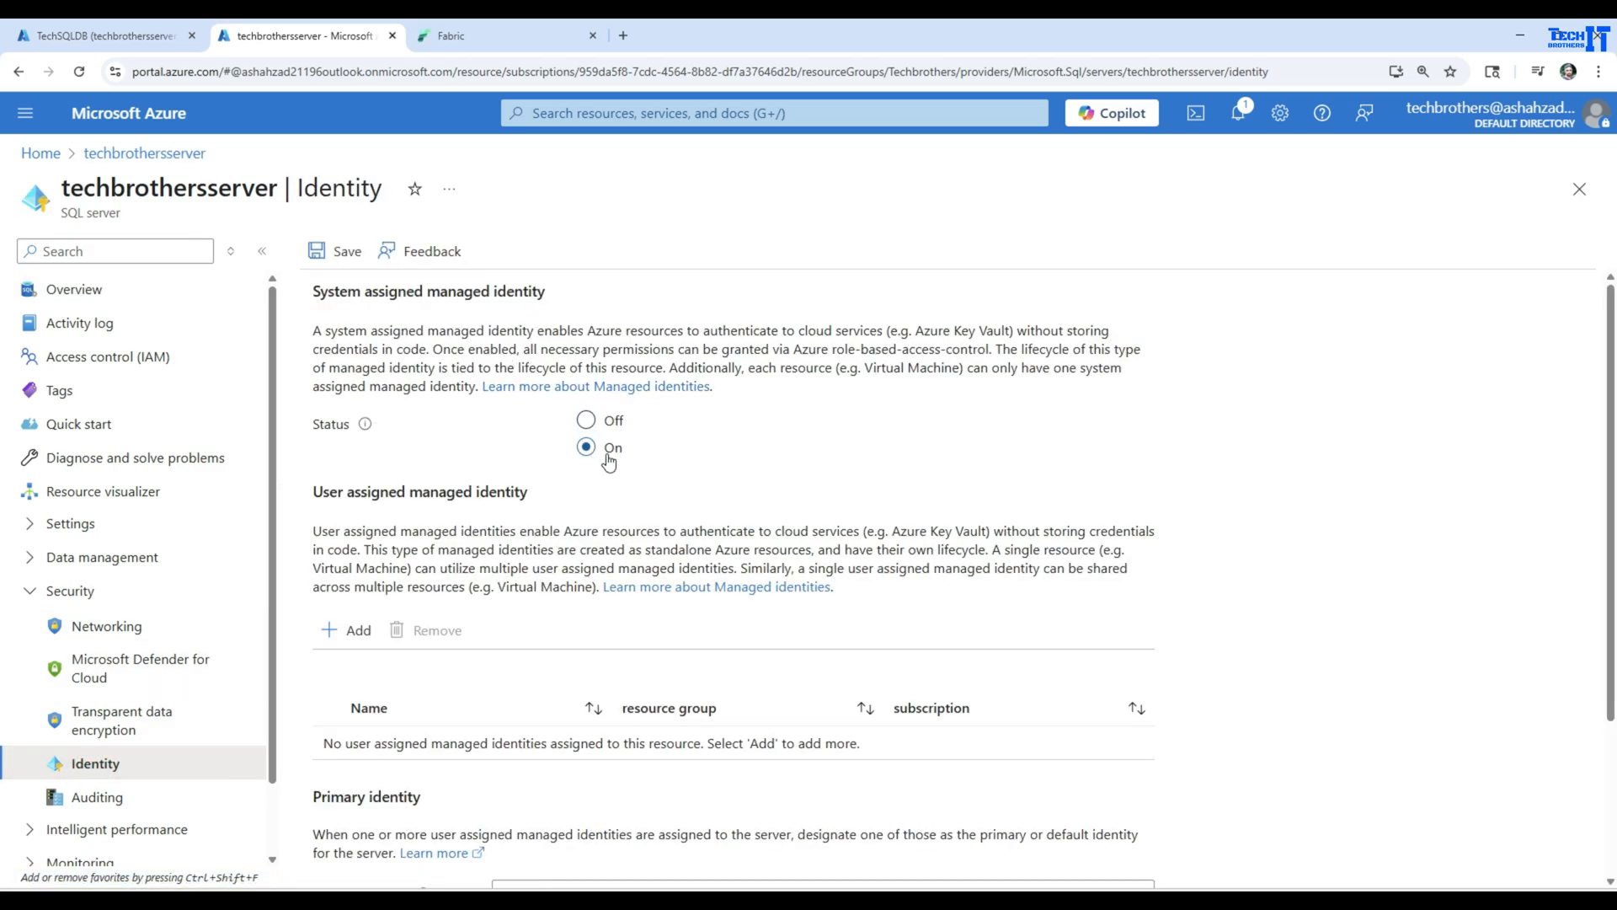
pyautogui.click(335, 251)
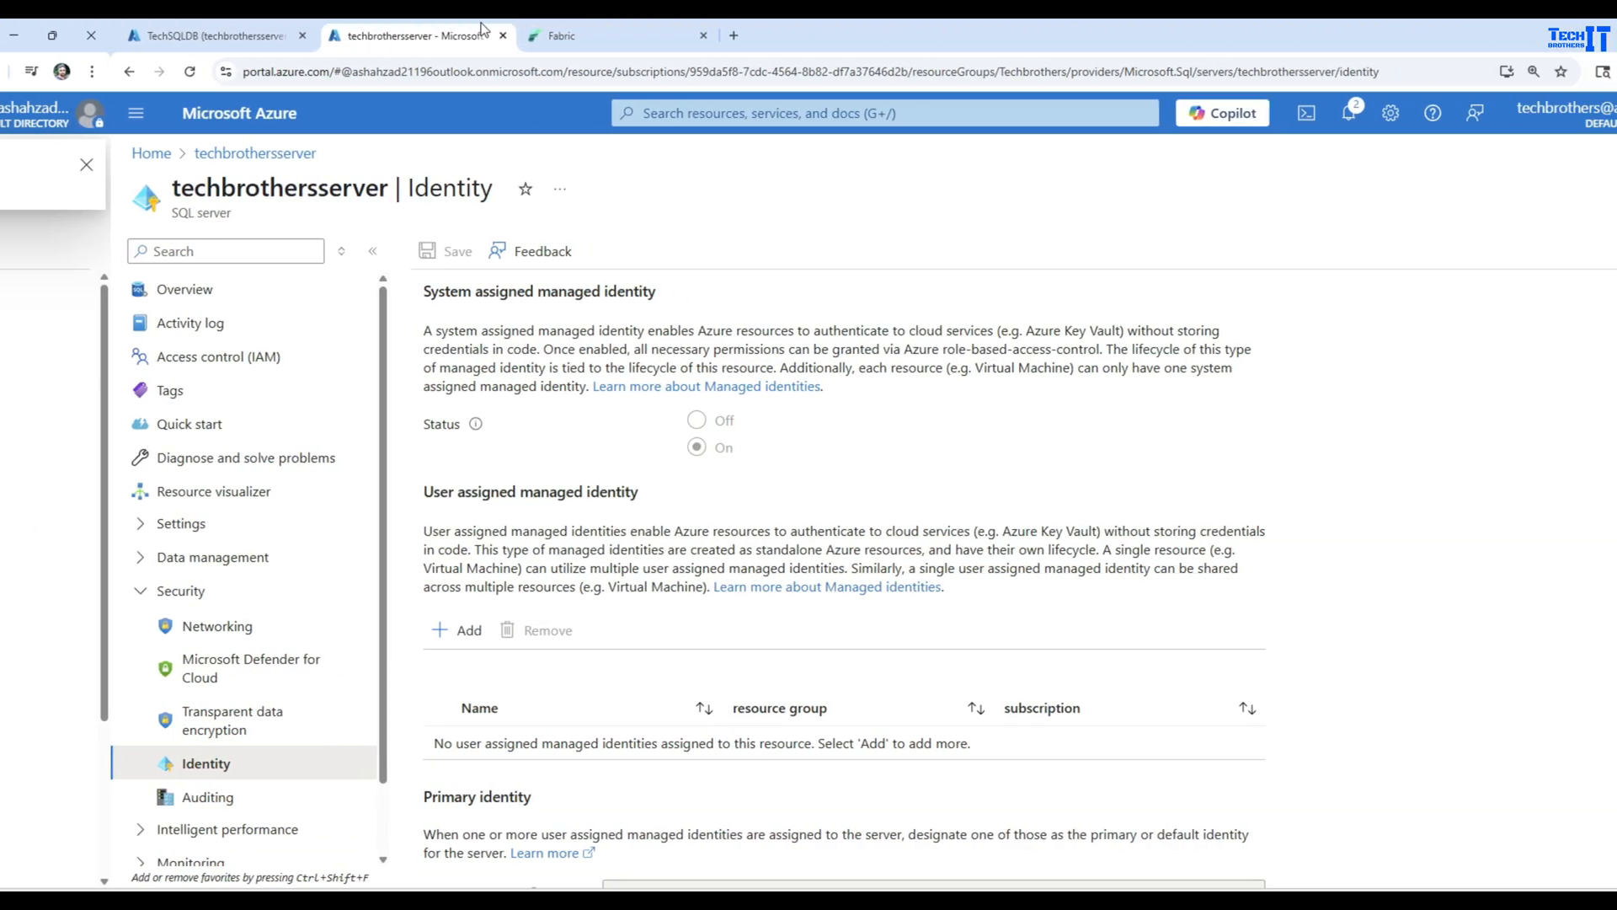
# Switch back to Fabric, reselect all tables (dbo.Customer and dbo.test), turn on automatic mirroring of future tables, and connect
pyautogui.click(469, 39)
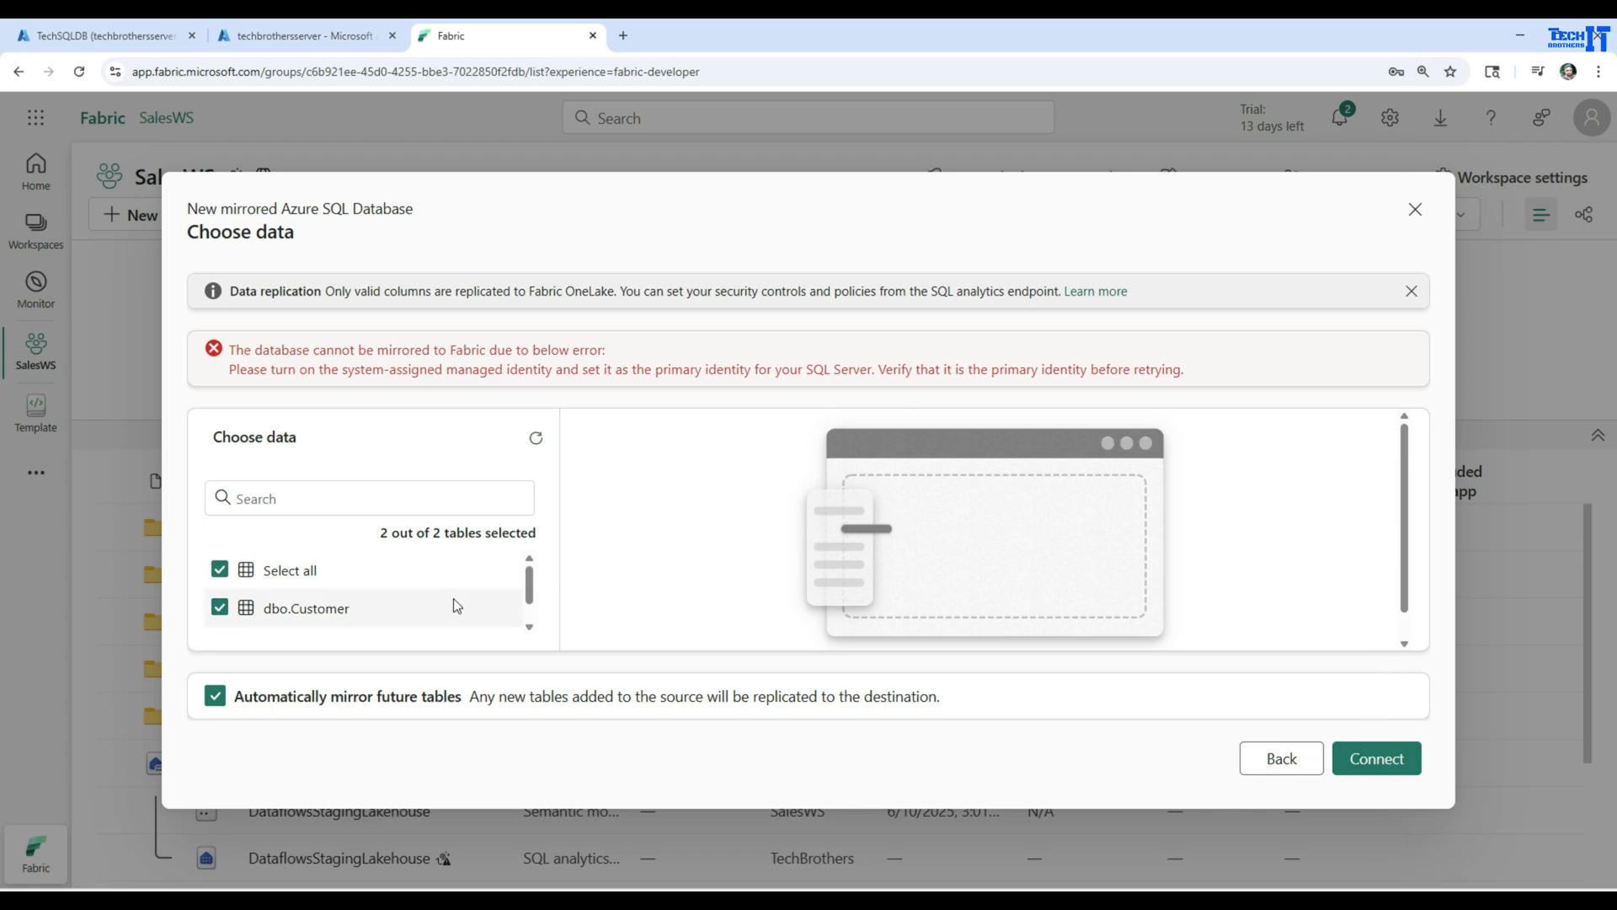
pyautogui.moveTo(528, 583)
pyautogui.mouseDown()
pyautogui.moveTo(528, 602)
pyautogui.moveTo(529, 580)
pyautogui.mouseUp()
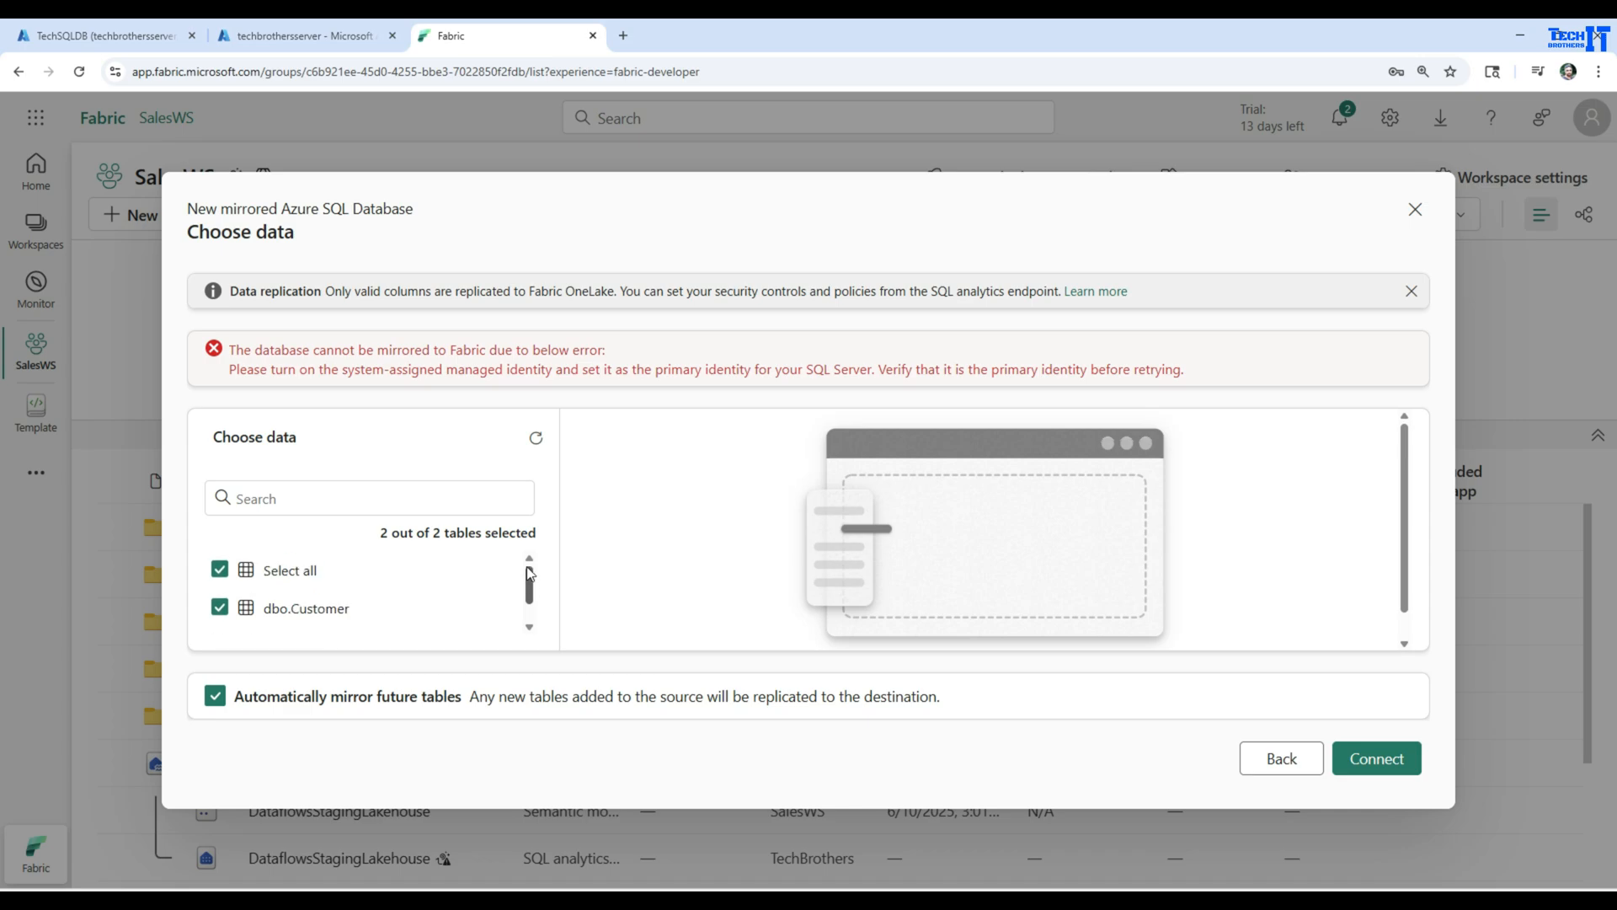
pyautogui.click(220, 571)
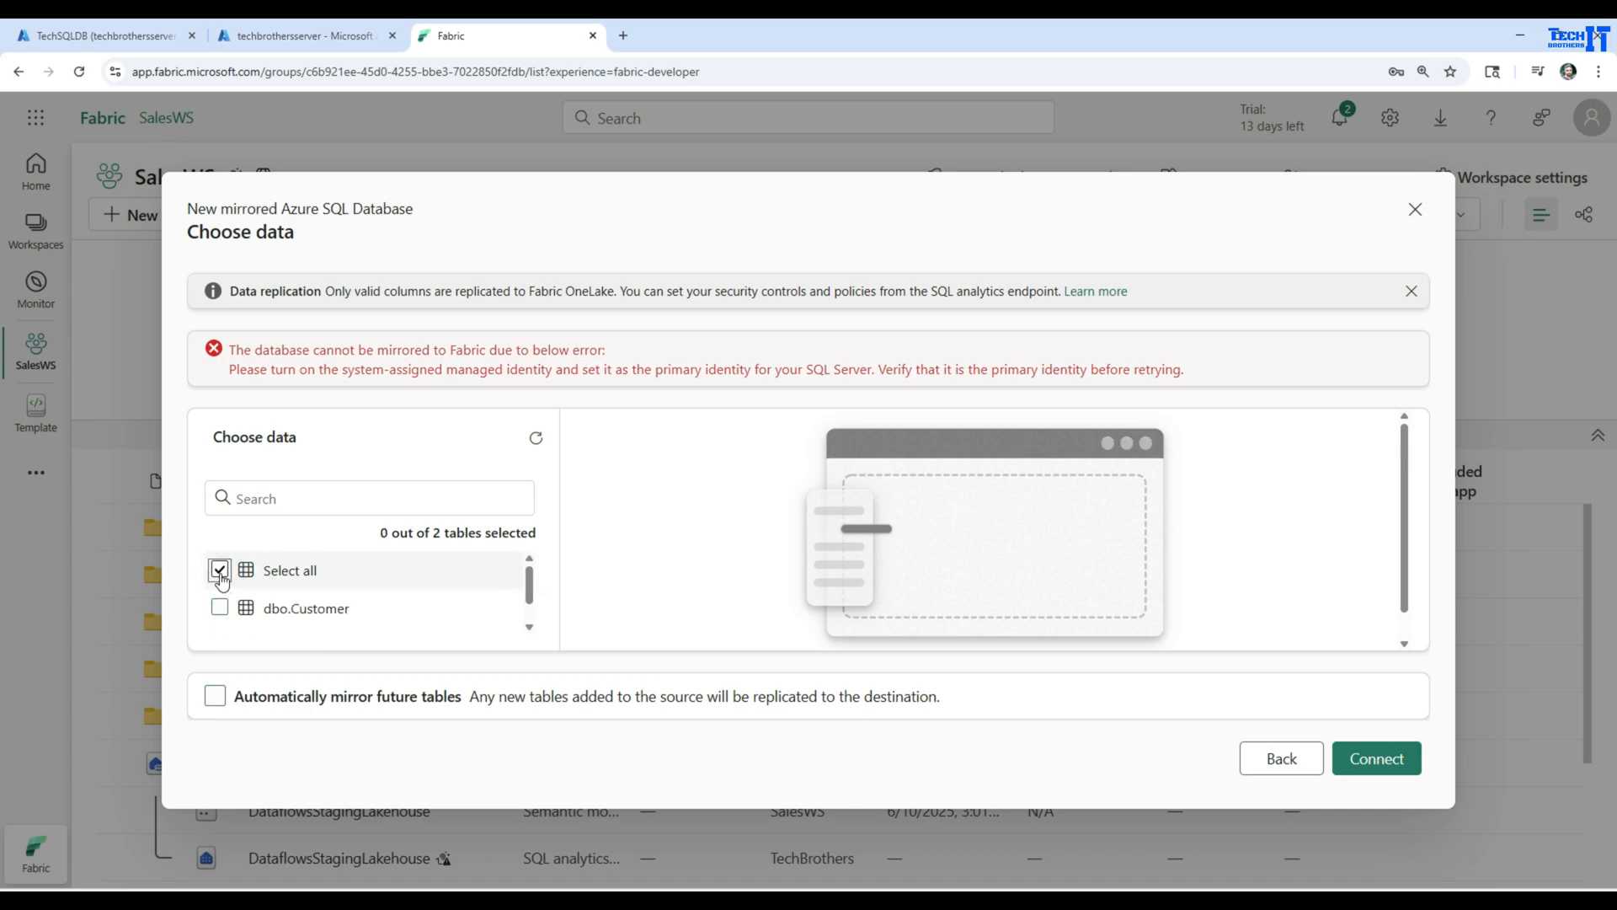
pyautogui.click(220, 571)
pyautogui.scroll(-1, 404, 608)
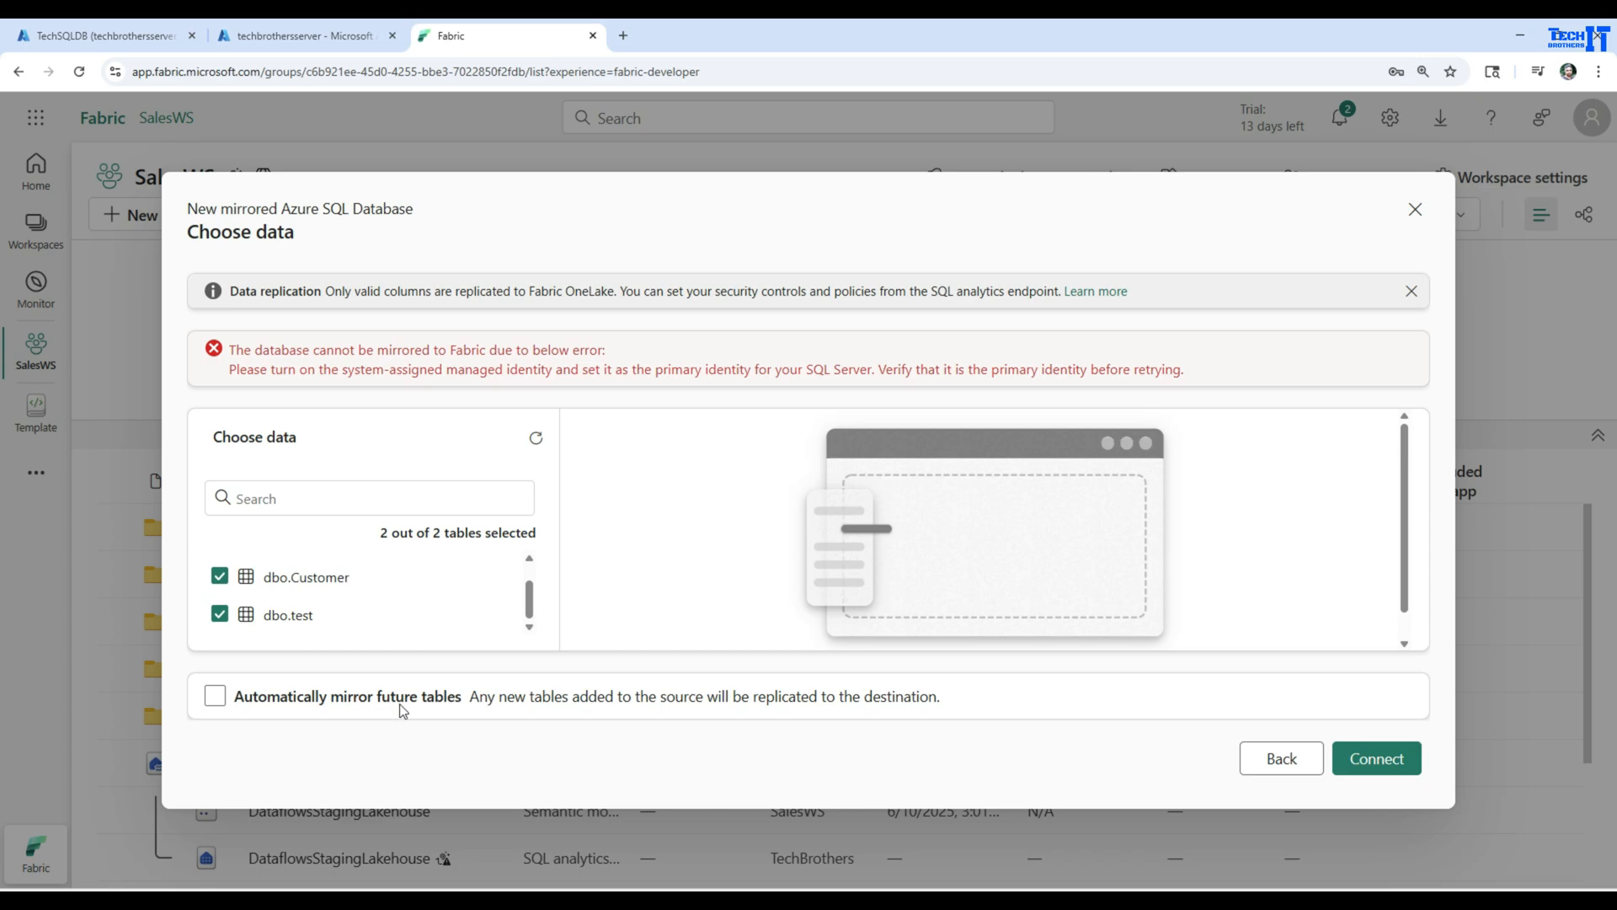
pyautogui.click(216, 702)
pyautogui.click(1366, 758)
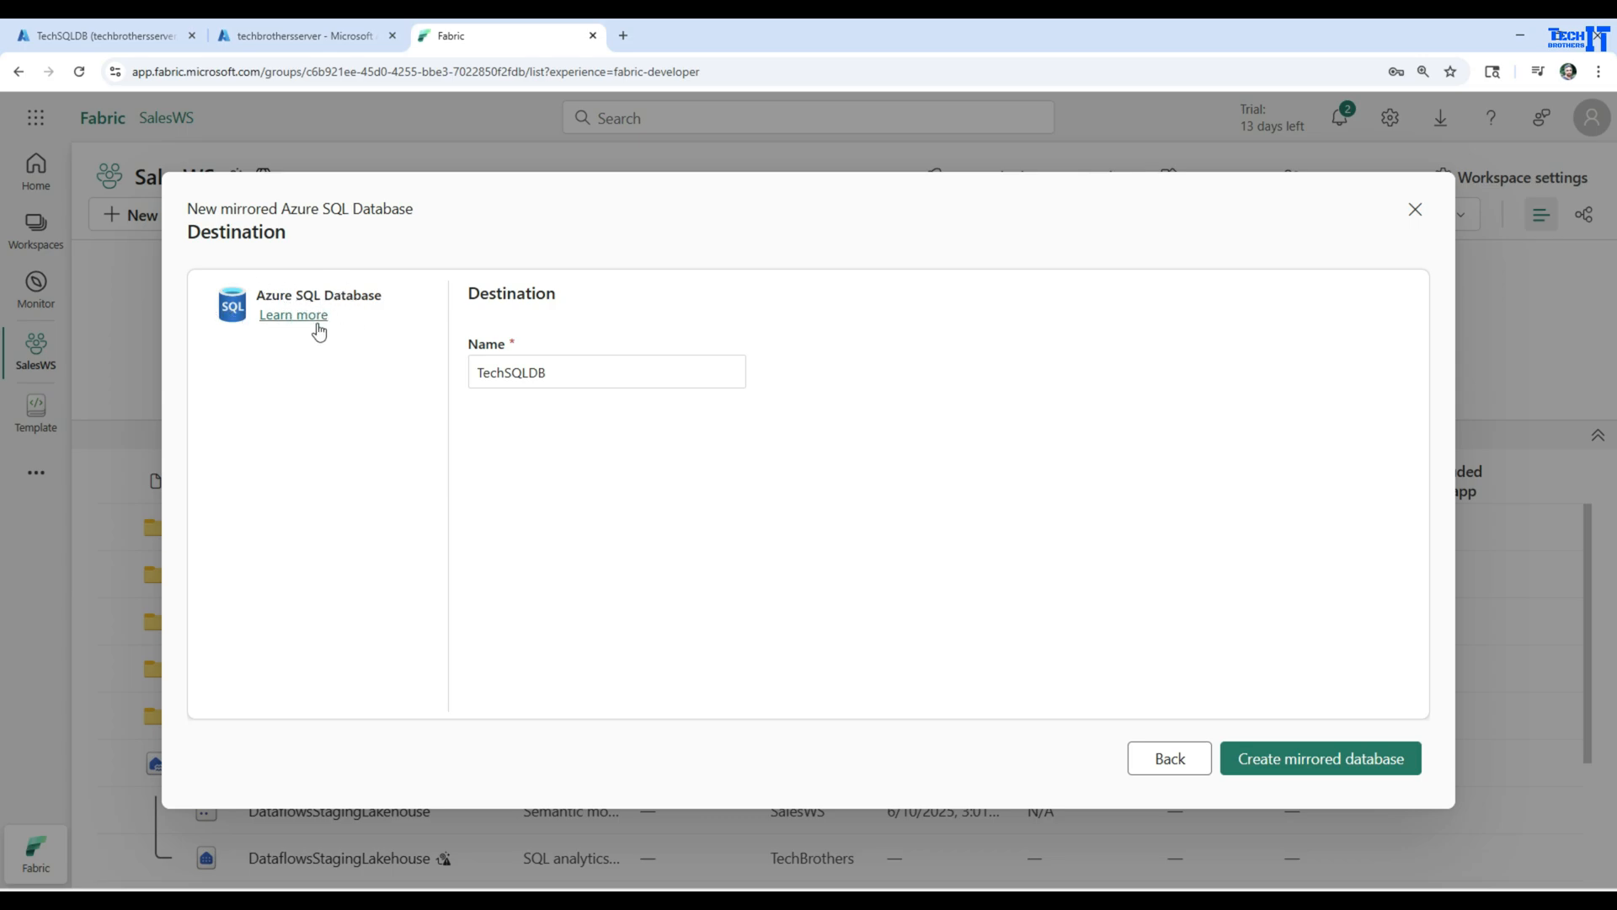
# Name the destination TechSQLDB_mirror_Destination and create the mirrored database
pyautogui.click(527, 372)
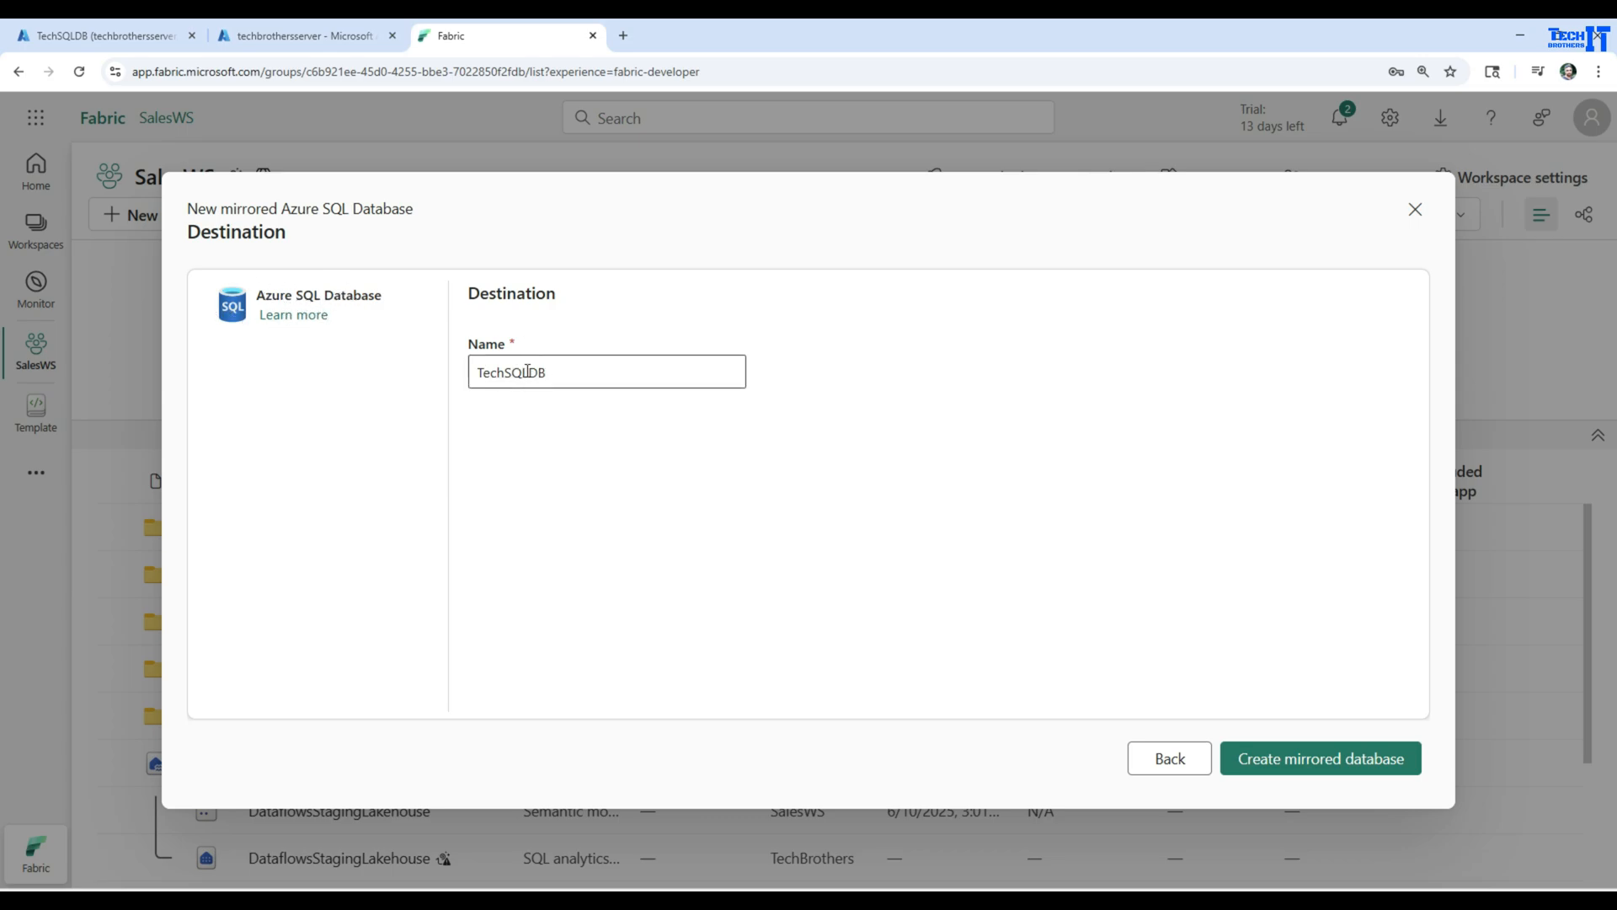
pyautogui.click(561, 373)
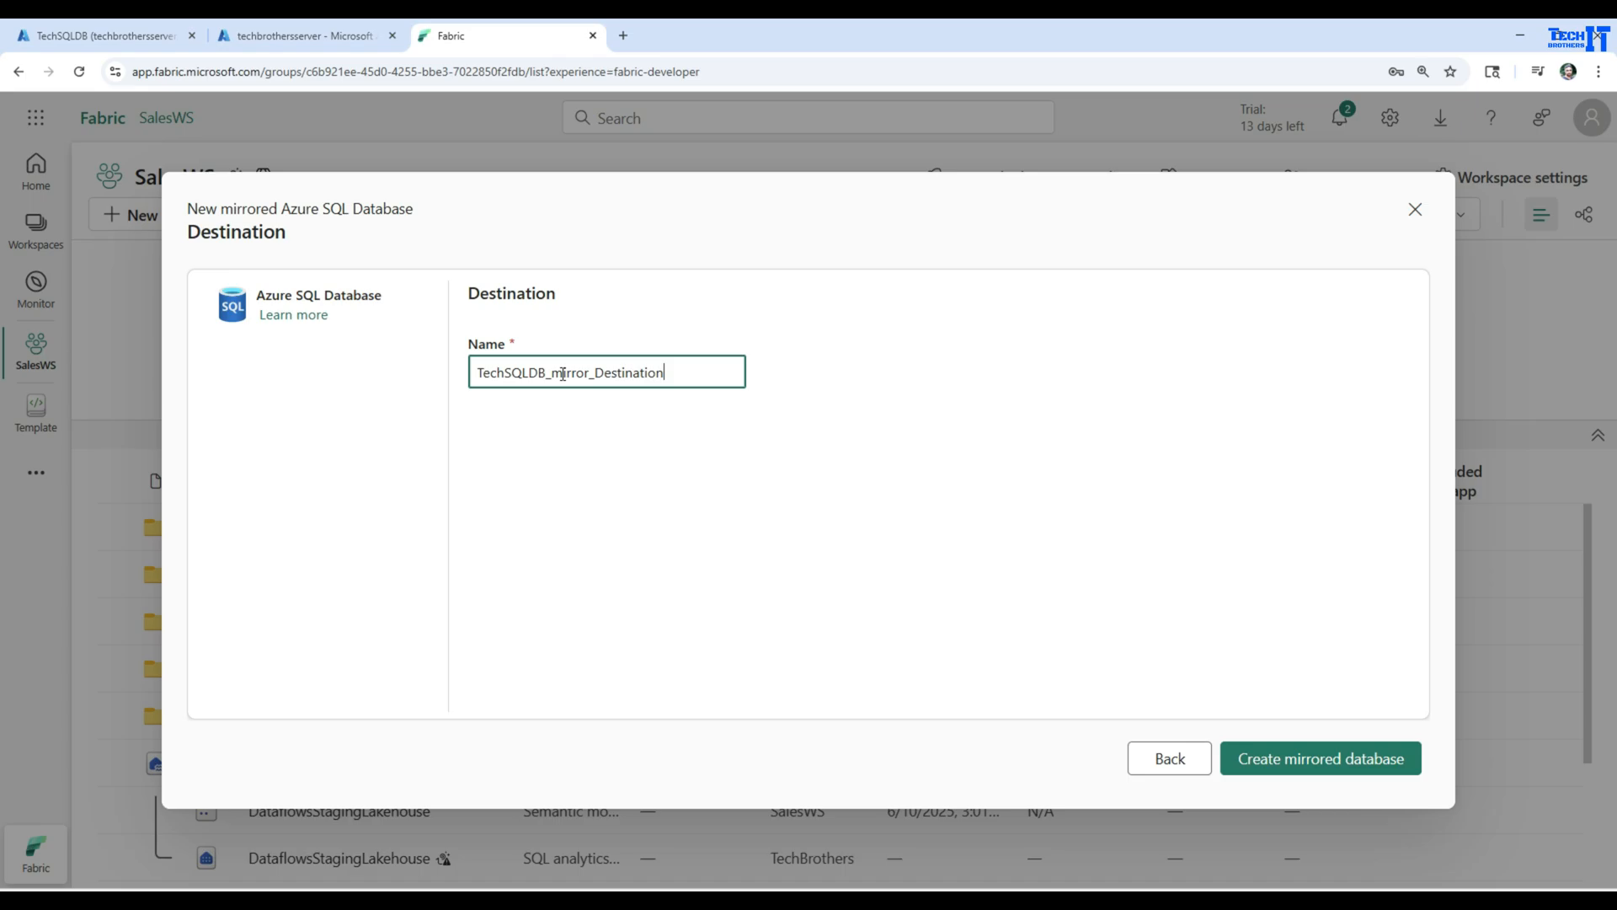
pyautogui.click(1353, 763)
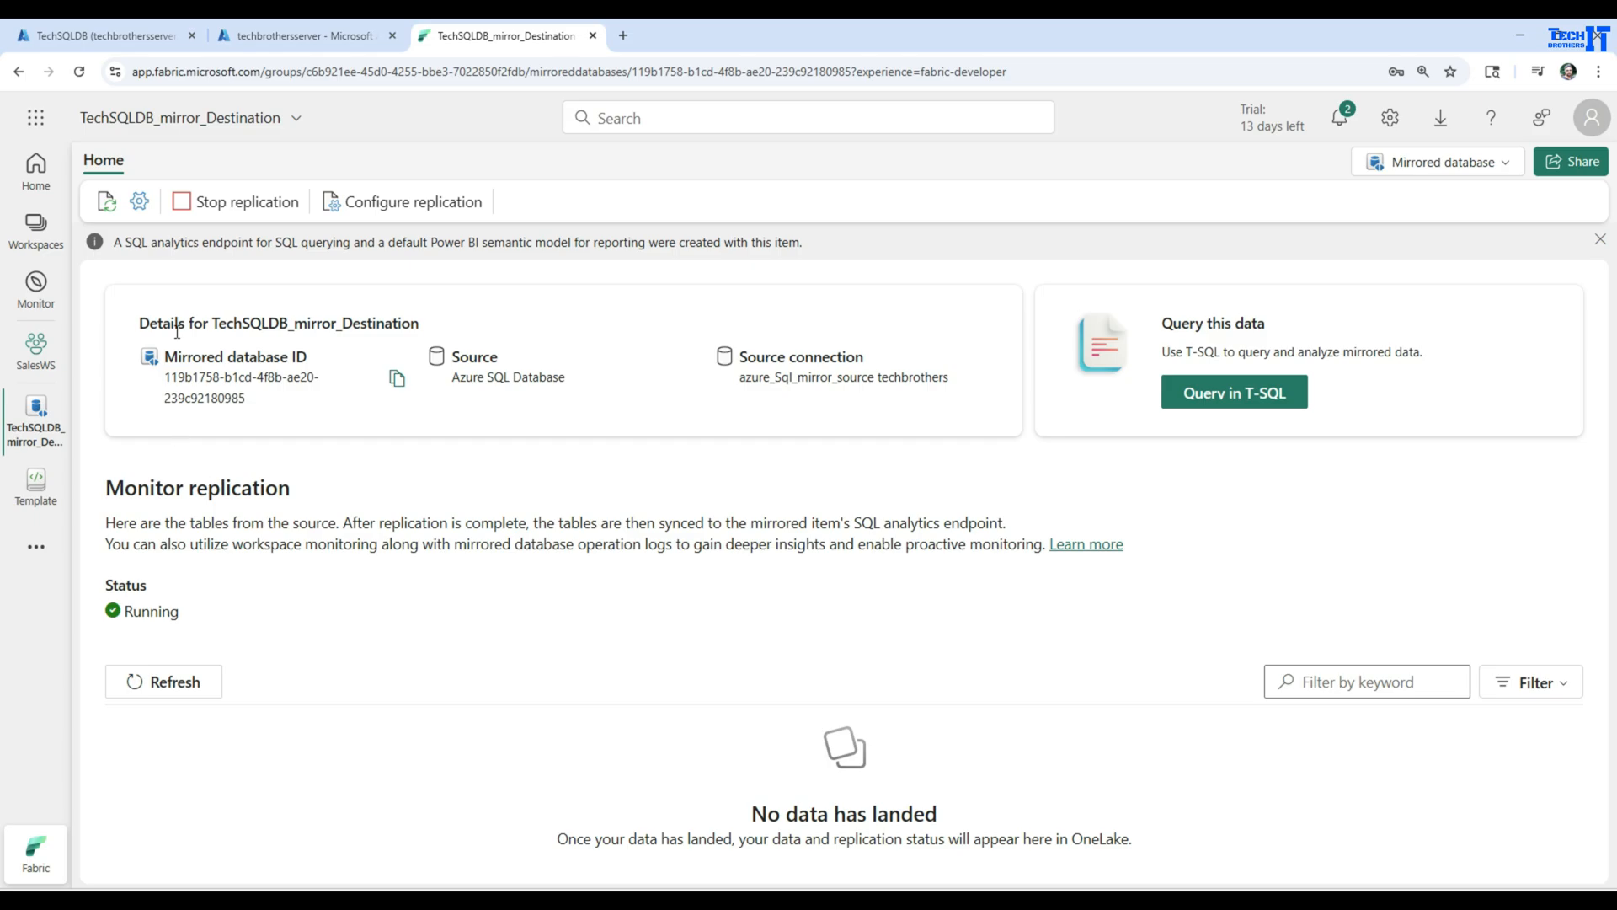
# Review the mirrored database ID, source, and source connection in the details of TechSQLDB_mirror_Destination
pyautogui.moveTo(166, 354)
pyautogui.mouseDown()
pyautogui.moveTo(310, 360)
pyautogui.moveTo(166, 376)
pyautogui.mouseUp()
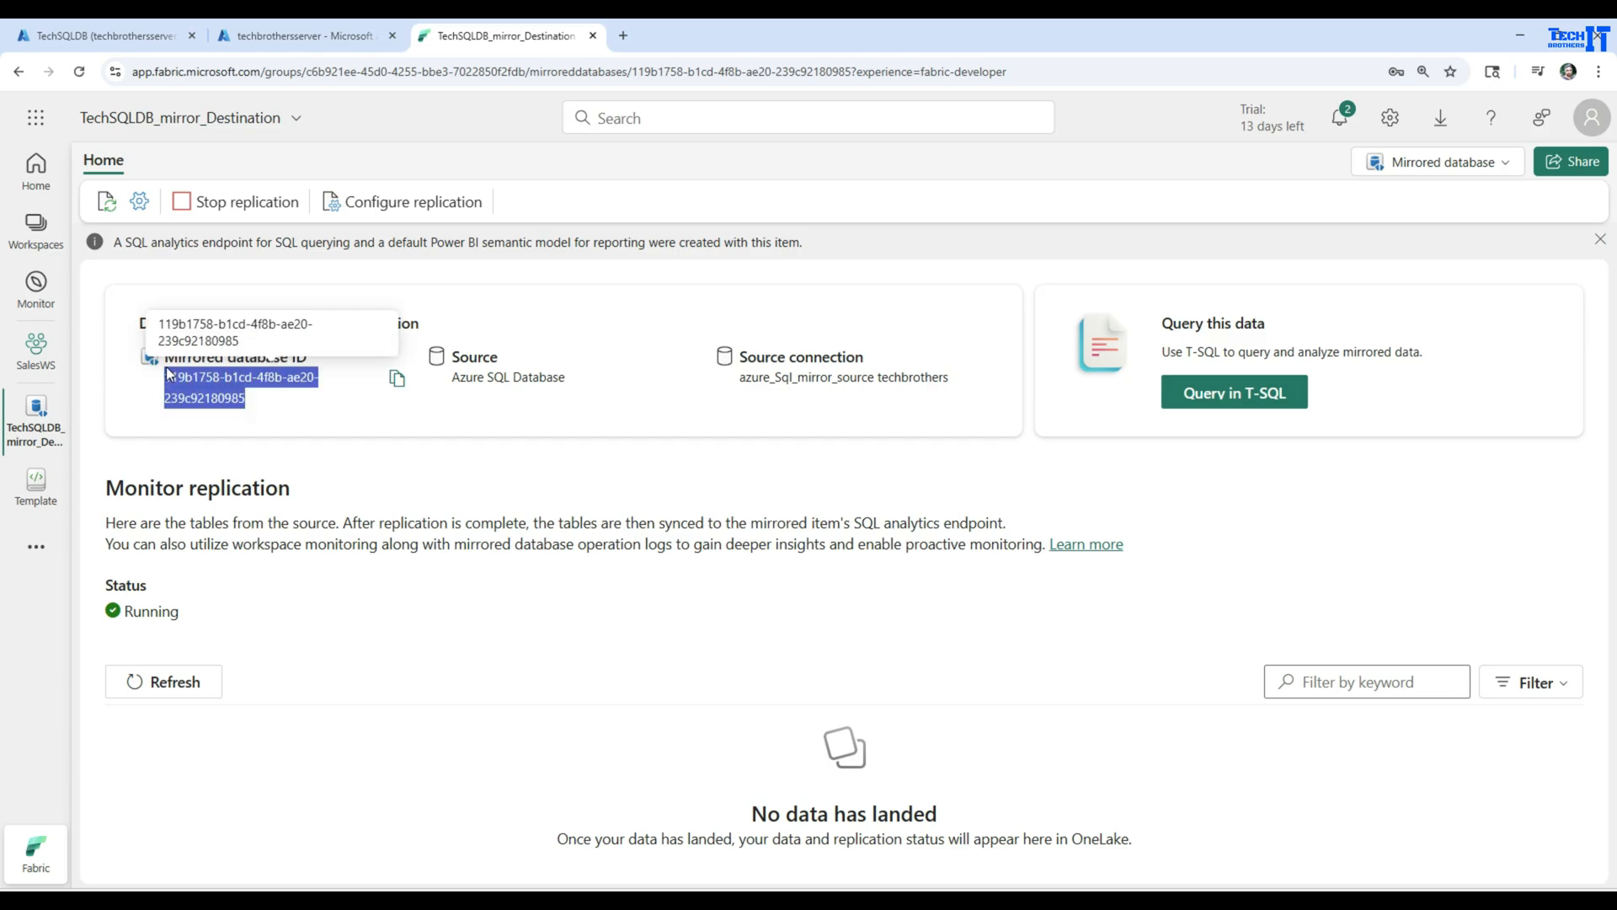
pyautogui.click(468, 397)
pyautogui.moveTo(455, 358); pyautogui.dragTo(566, 381)
pyautogui.click(671, 423)
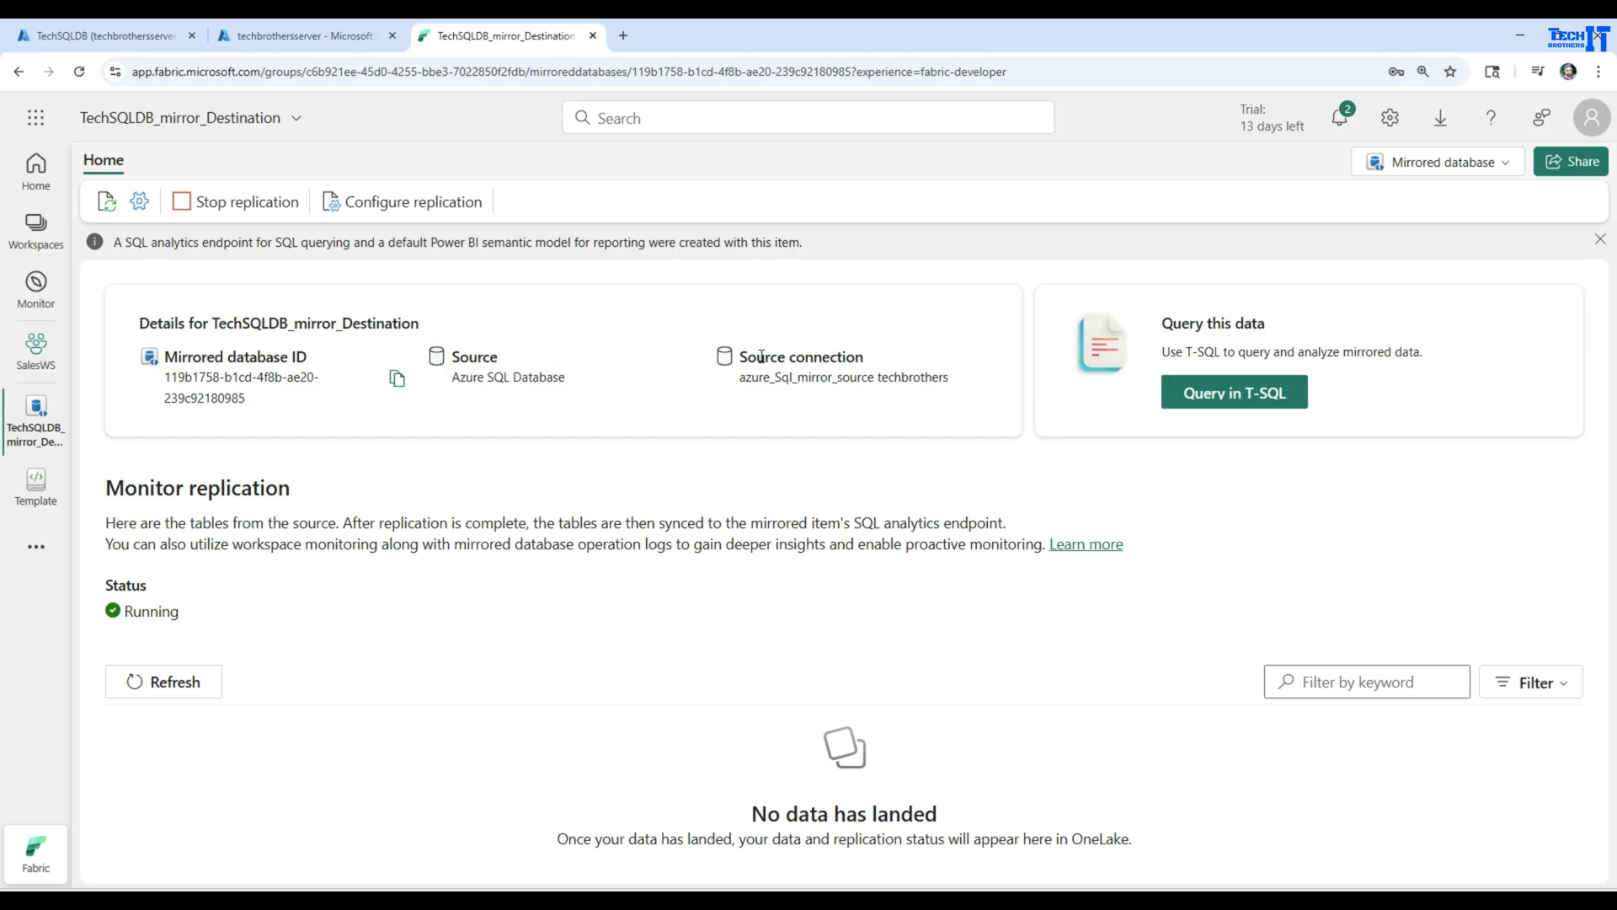
pyautogui.moveTo(743, 357); pyautogui.dragTo(861, 354)
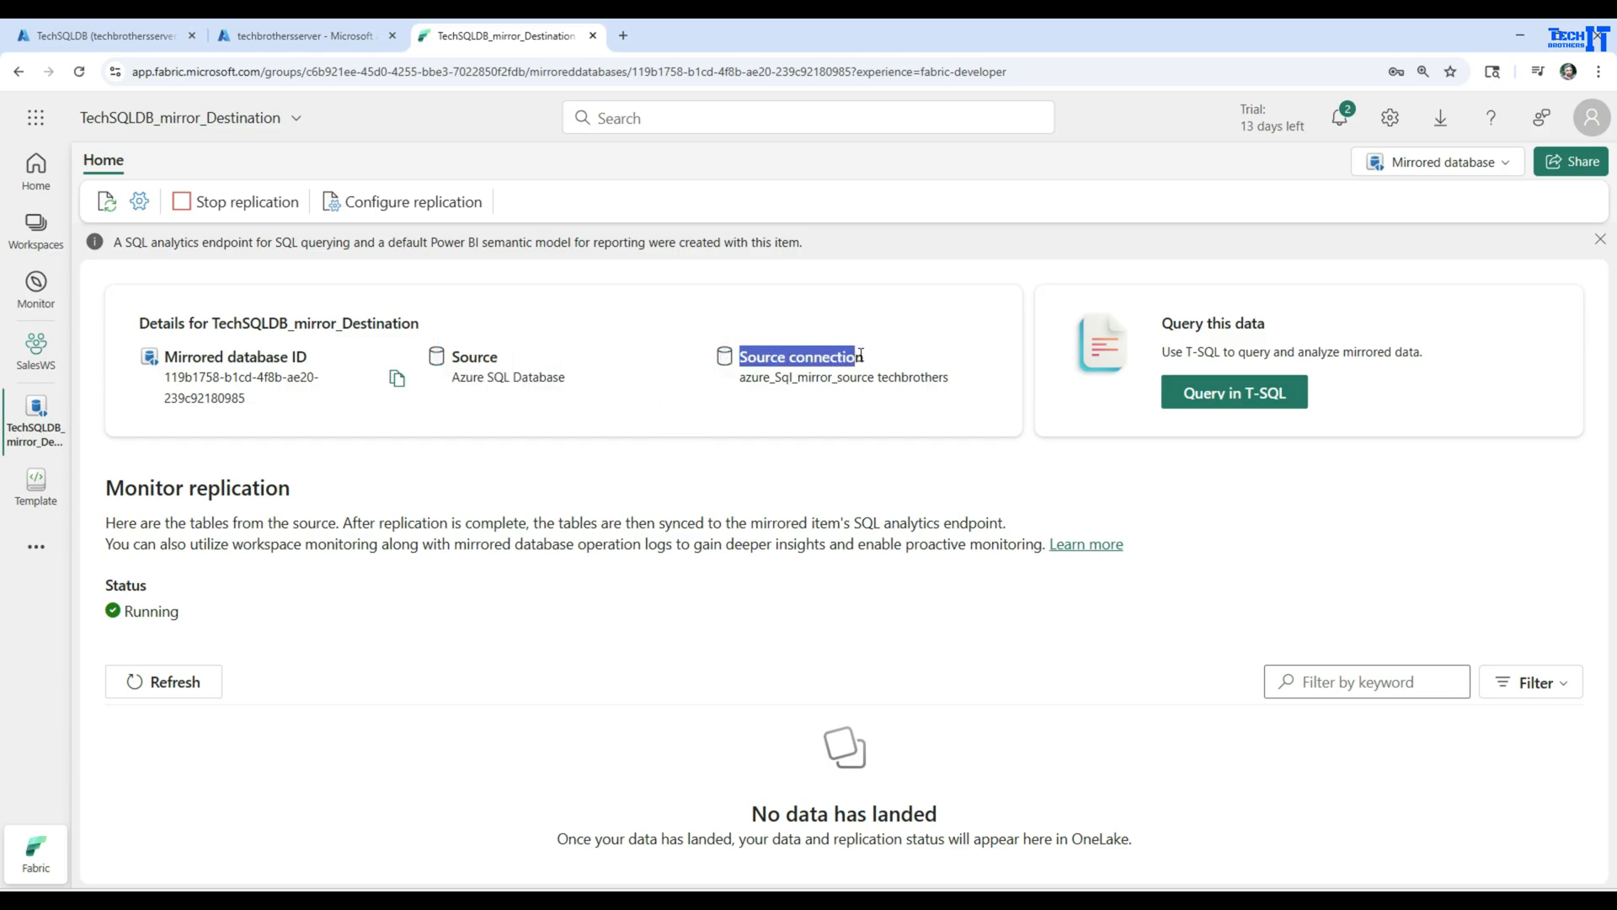
pyautogui.click(849, 380)
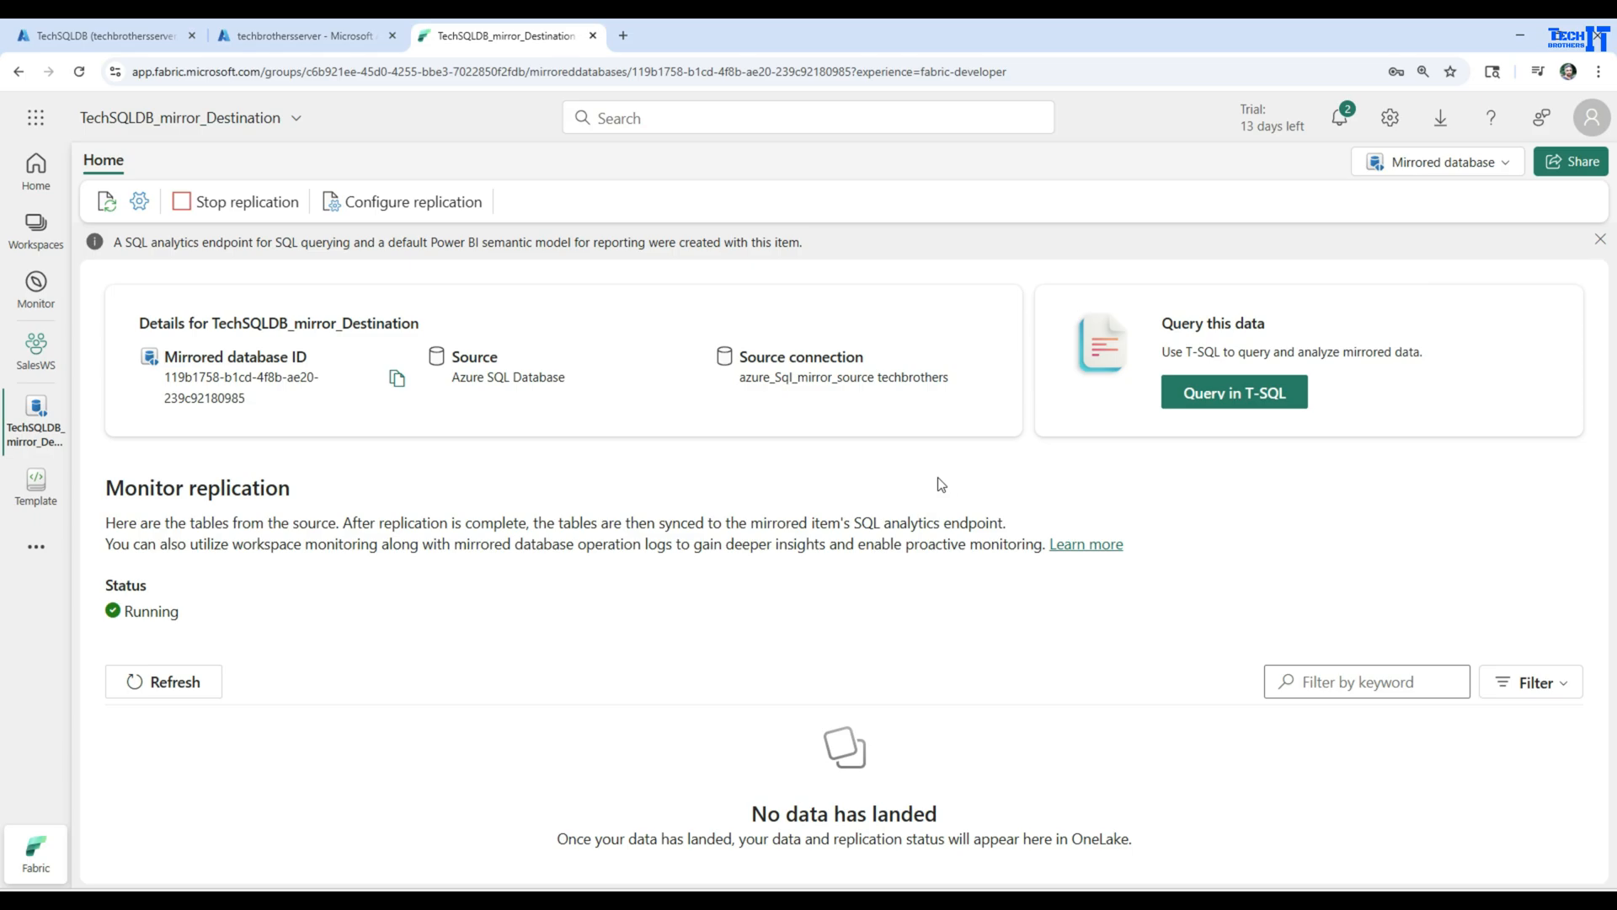
# Refresh the replication status and review the tables chosen in the mirroring configuration without applying changes
pyautogui.click(169, 680)
pyautogui.moveTo(219, 615); pyautogui.dragTo(102, 615)
pyautogui.click(414, 612)
pyautogui.click(372, 205)
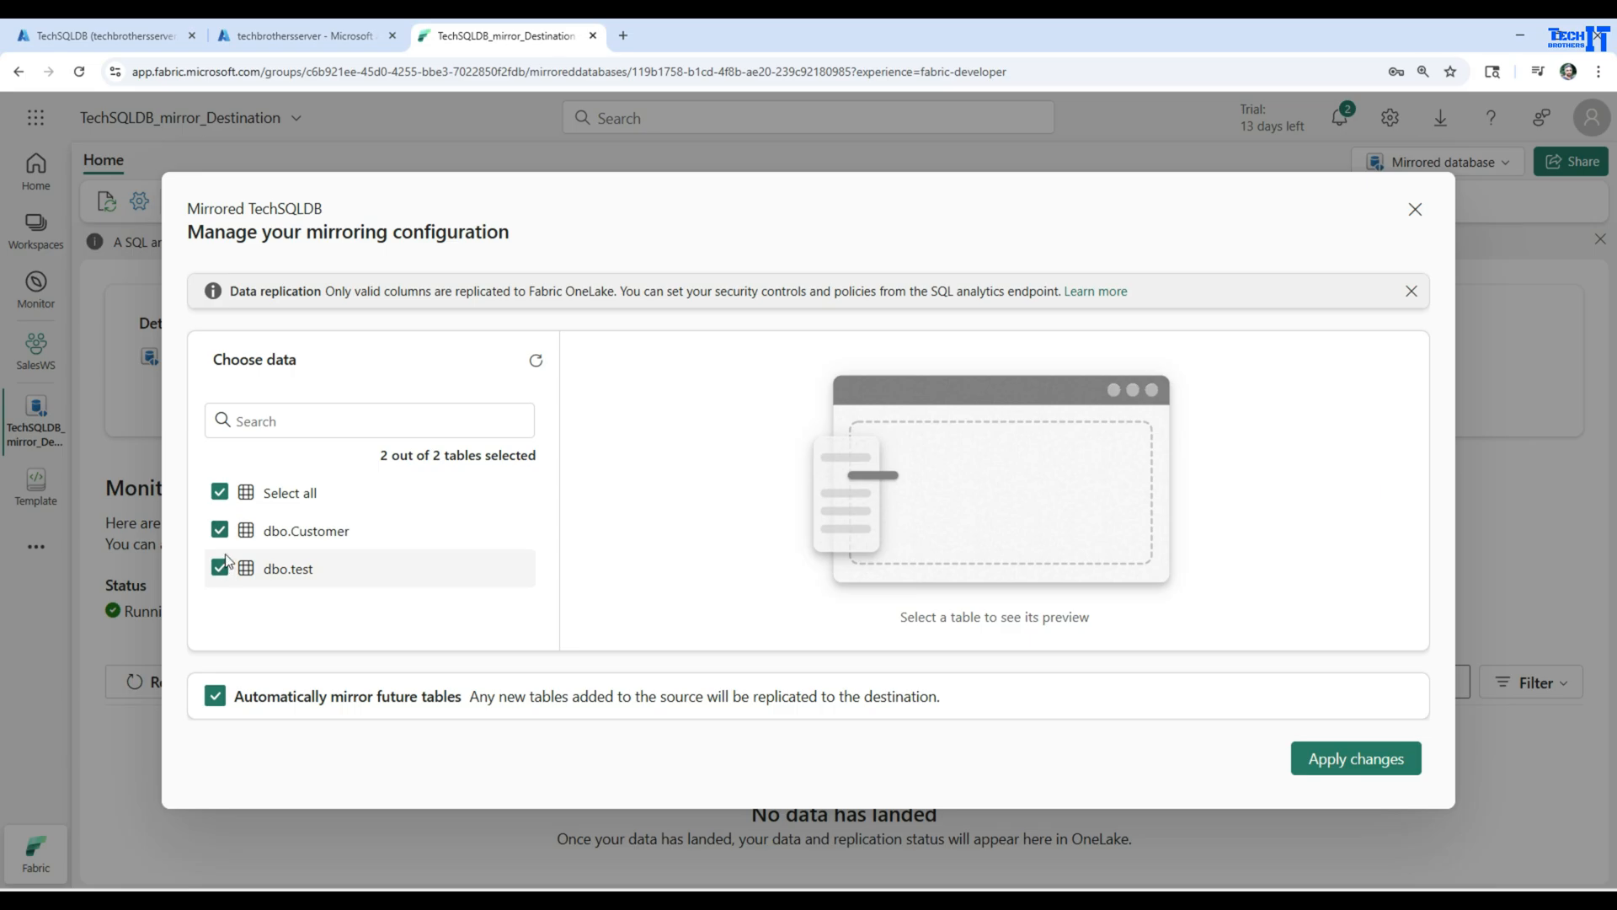
pyautogui.click(1417, 211)
pyautogui.click(796, 576)
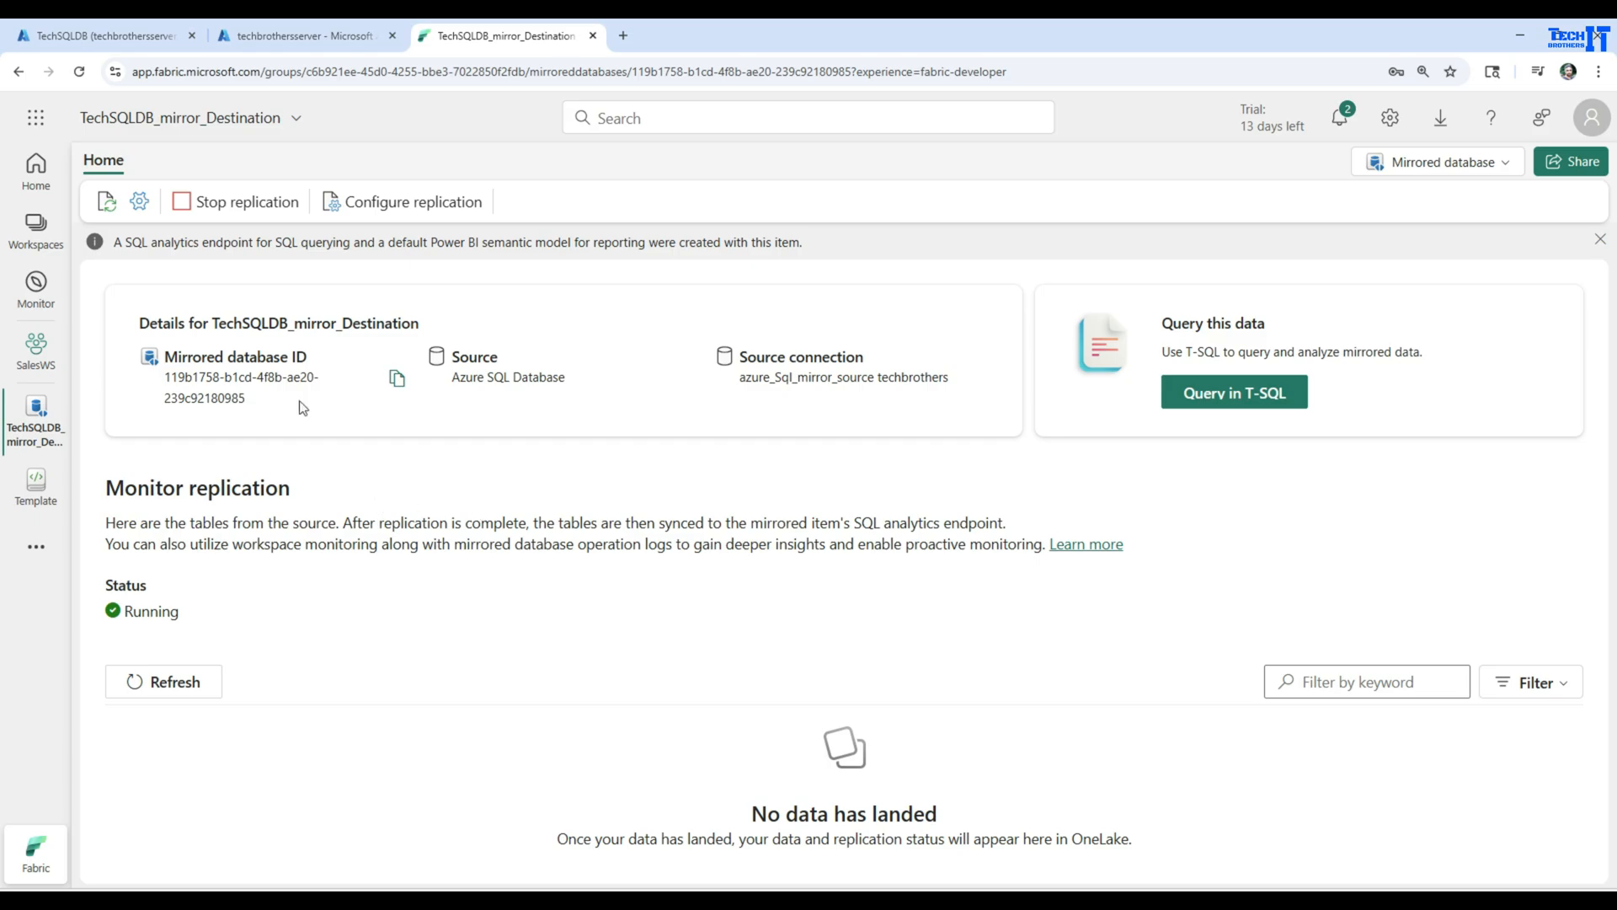
# Look through the mirrored database's About, Endorsement, SQL endpoint, and Maintenance settings, and close them
pyautogui.click(138, 207)
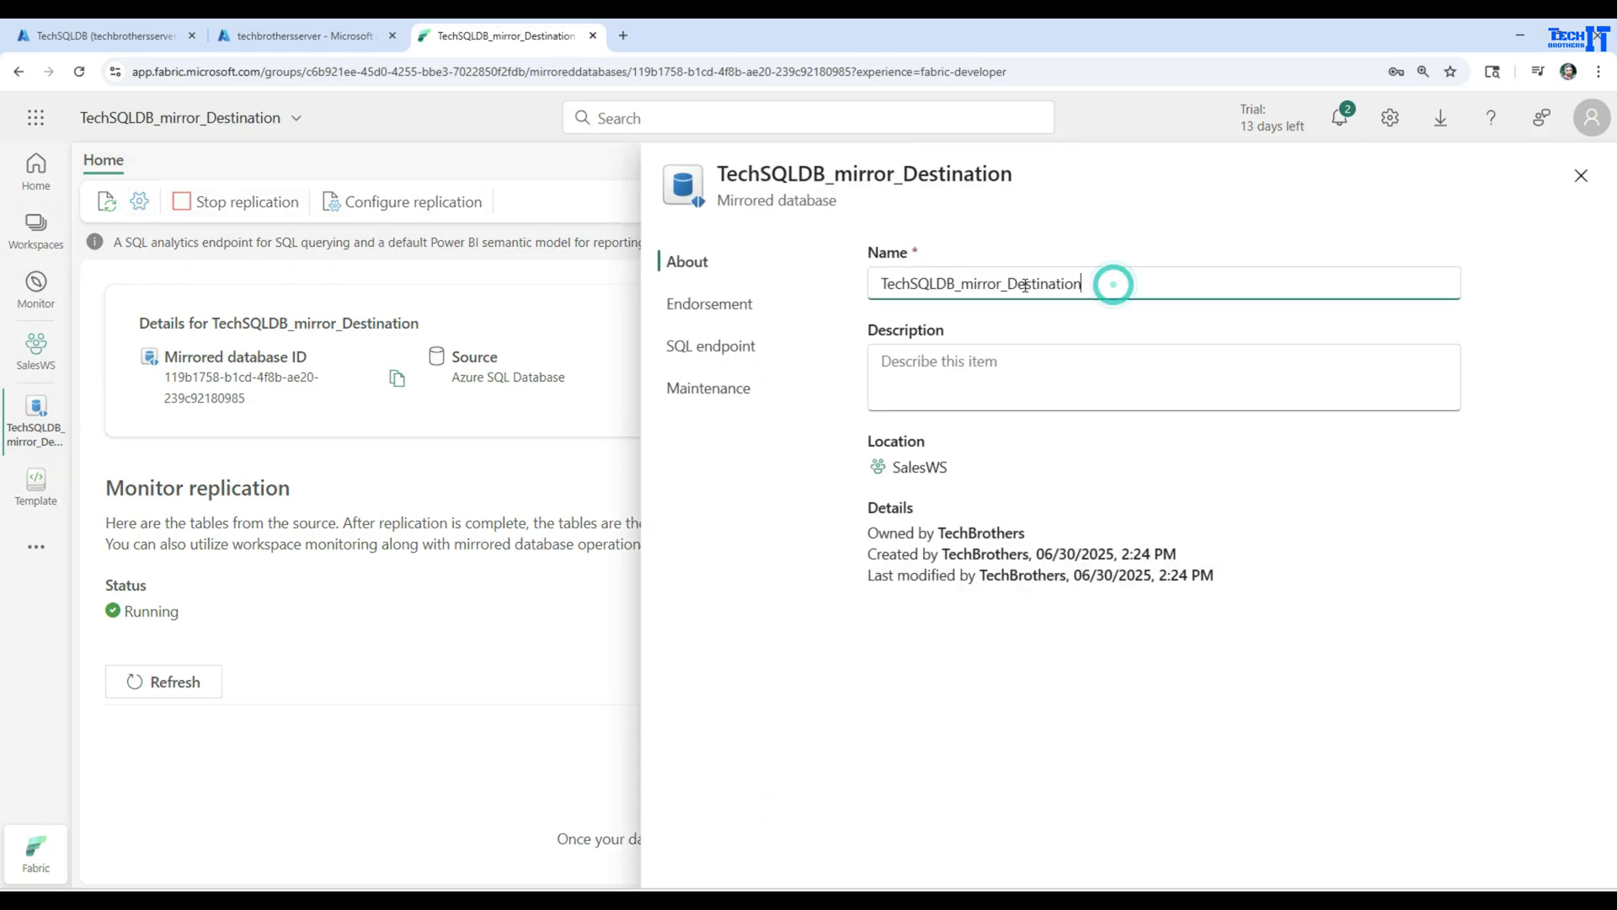
pyautogui.doubleClick(1110, 283)
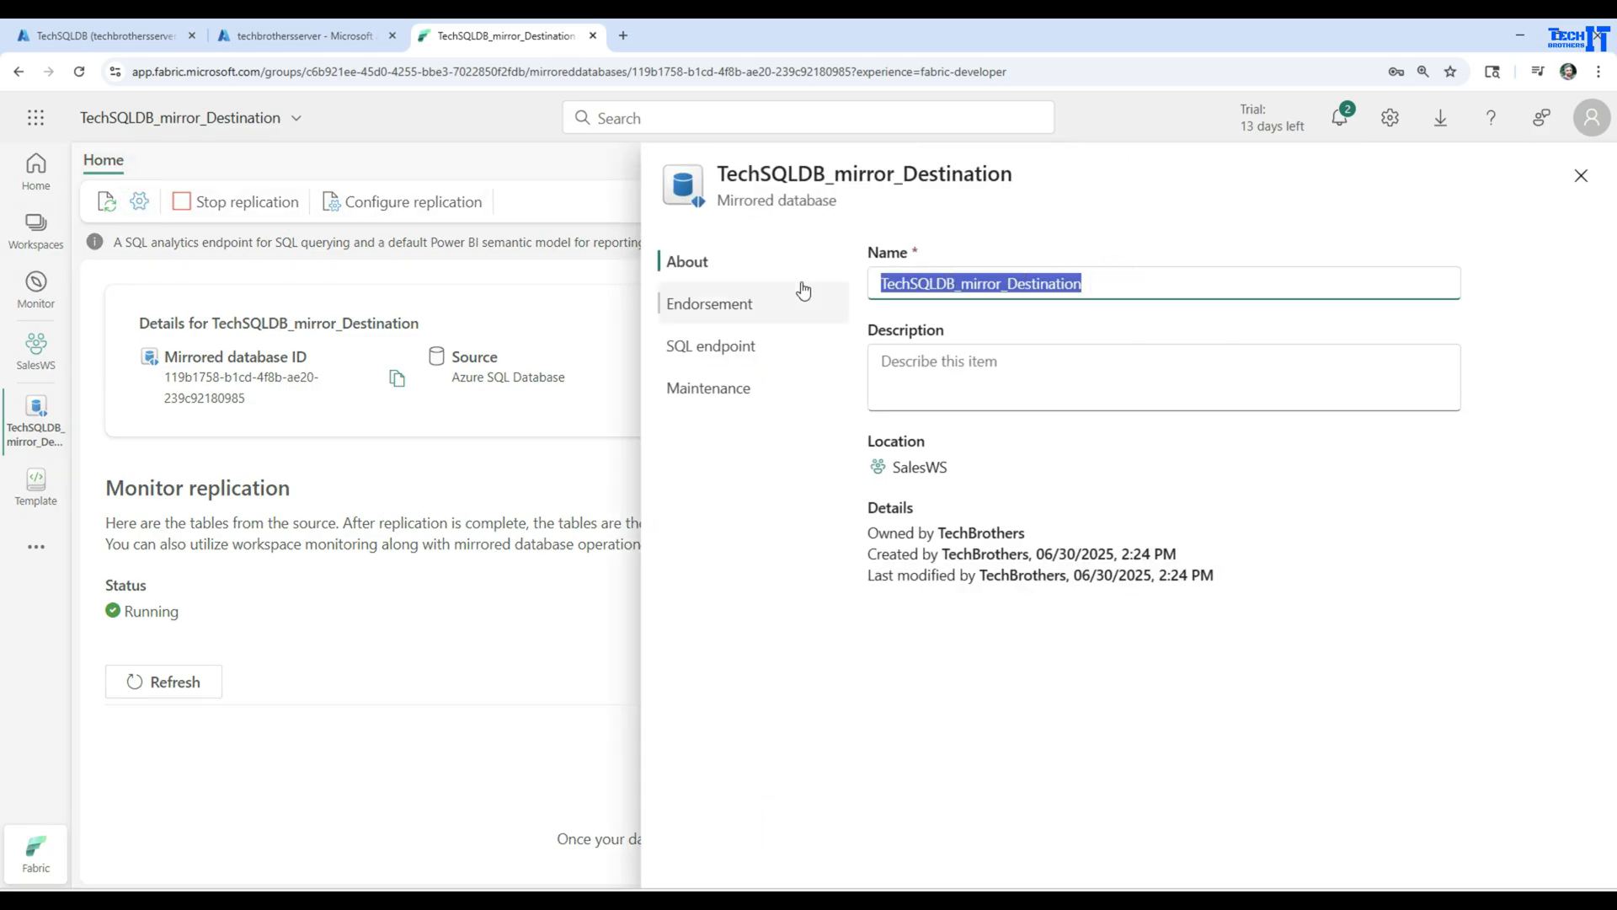
pyautogui.click(711, 307)
pyautogui.click(712, 349)
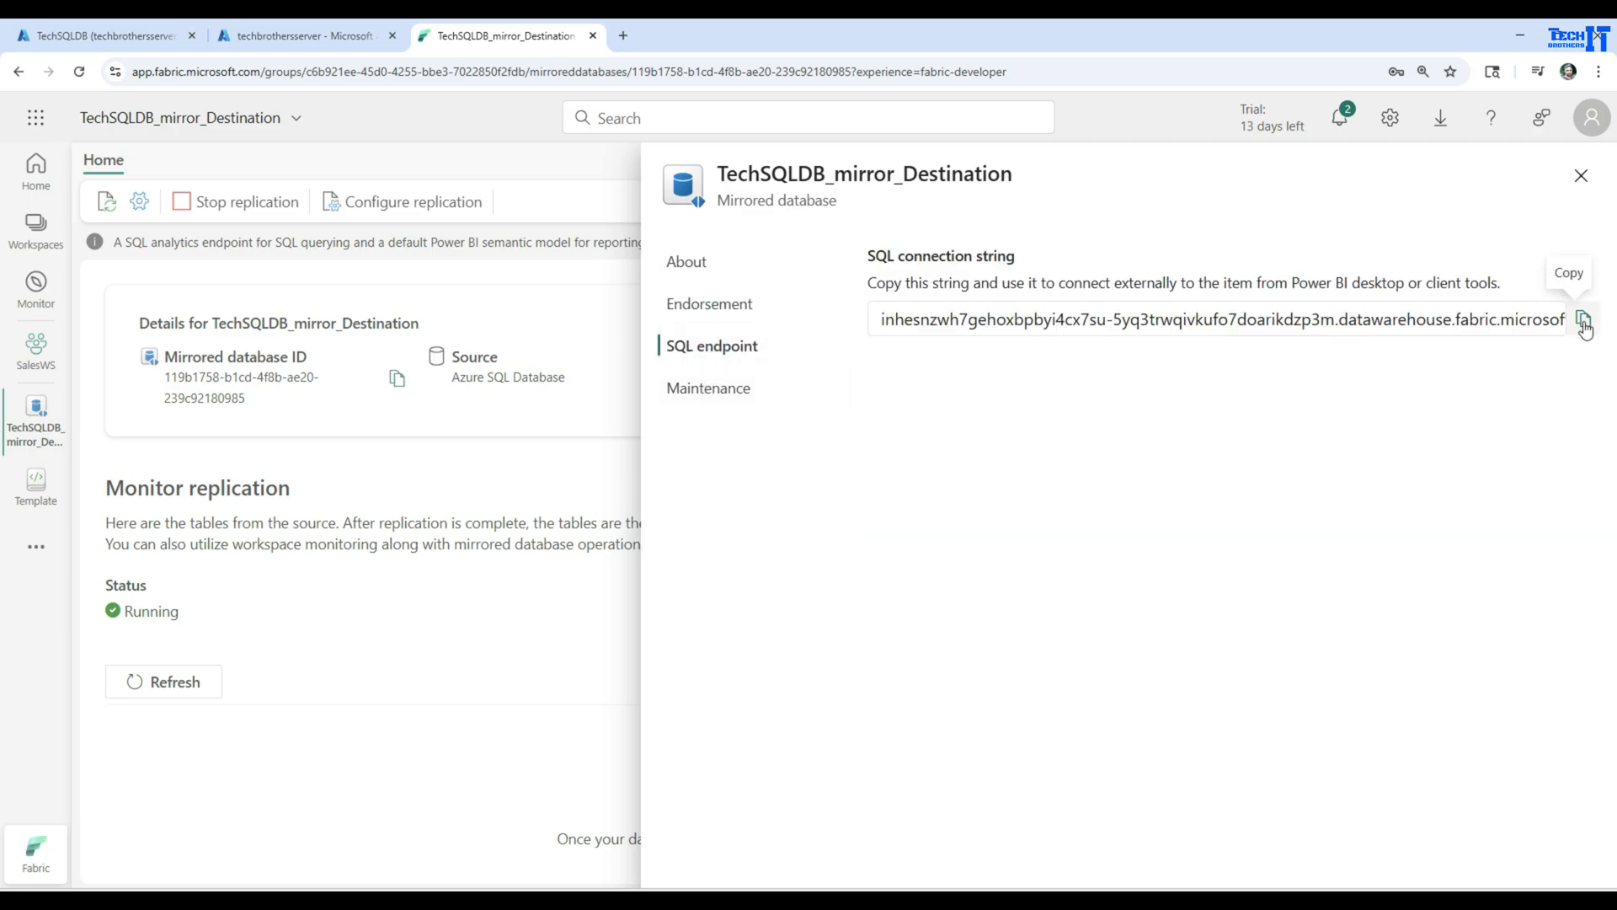
pyautogui.click(742, 392)
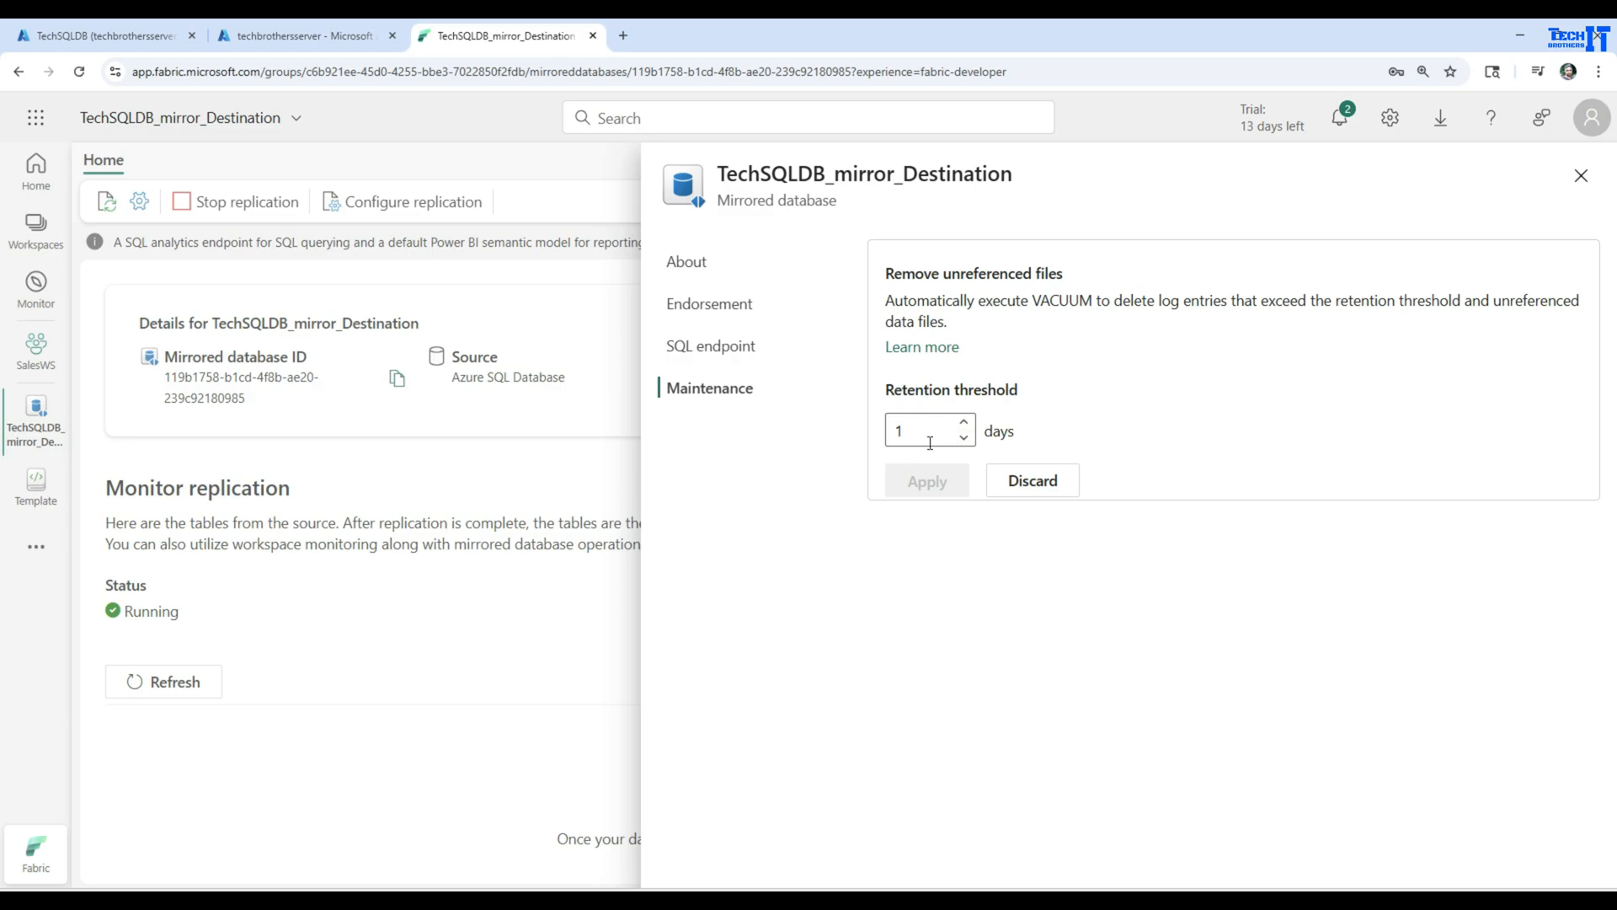
pyautogui.click(1580, 176)
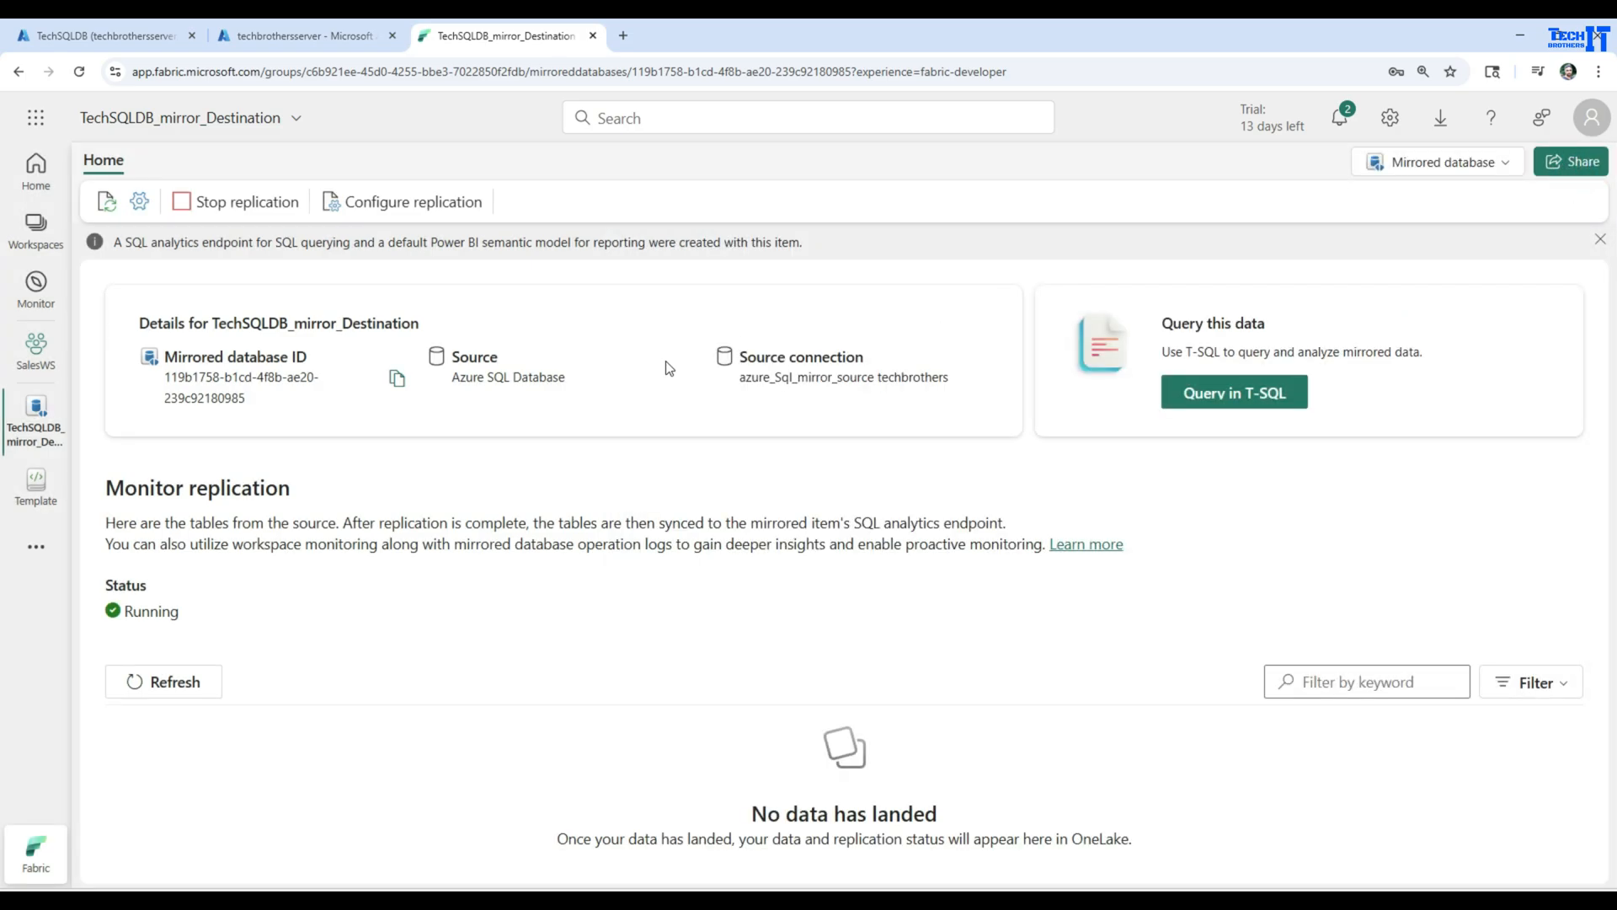
# Refresh the replication monitor and examine the listed tables and their statuses
pyautogui.click(172, 680)
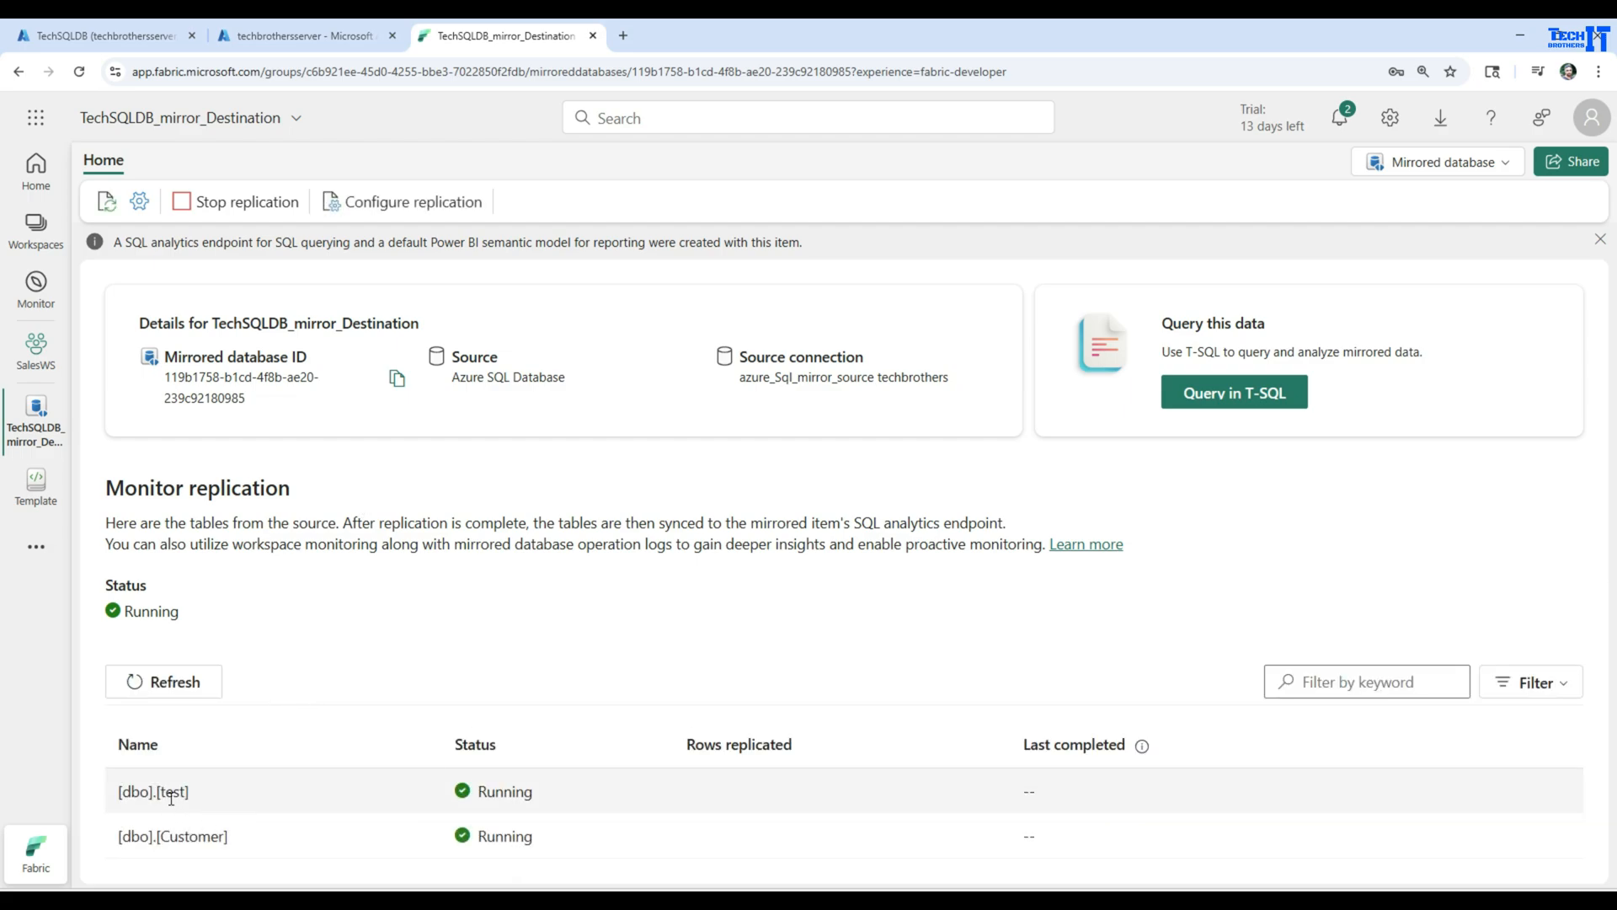
pyautogui.moveTo(234, 835); pyautogui.dragTo(126, 842)
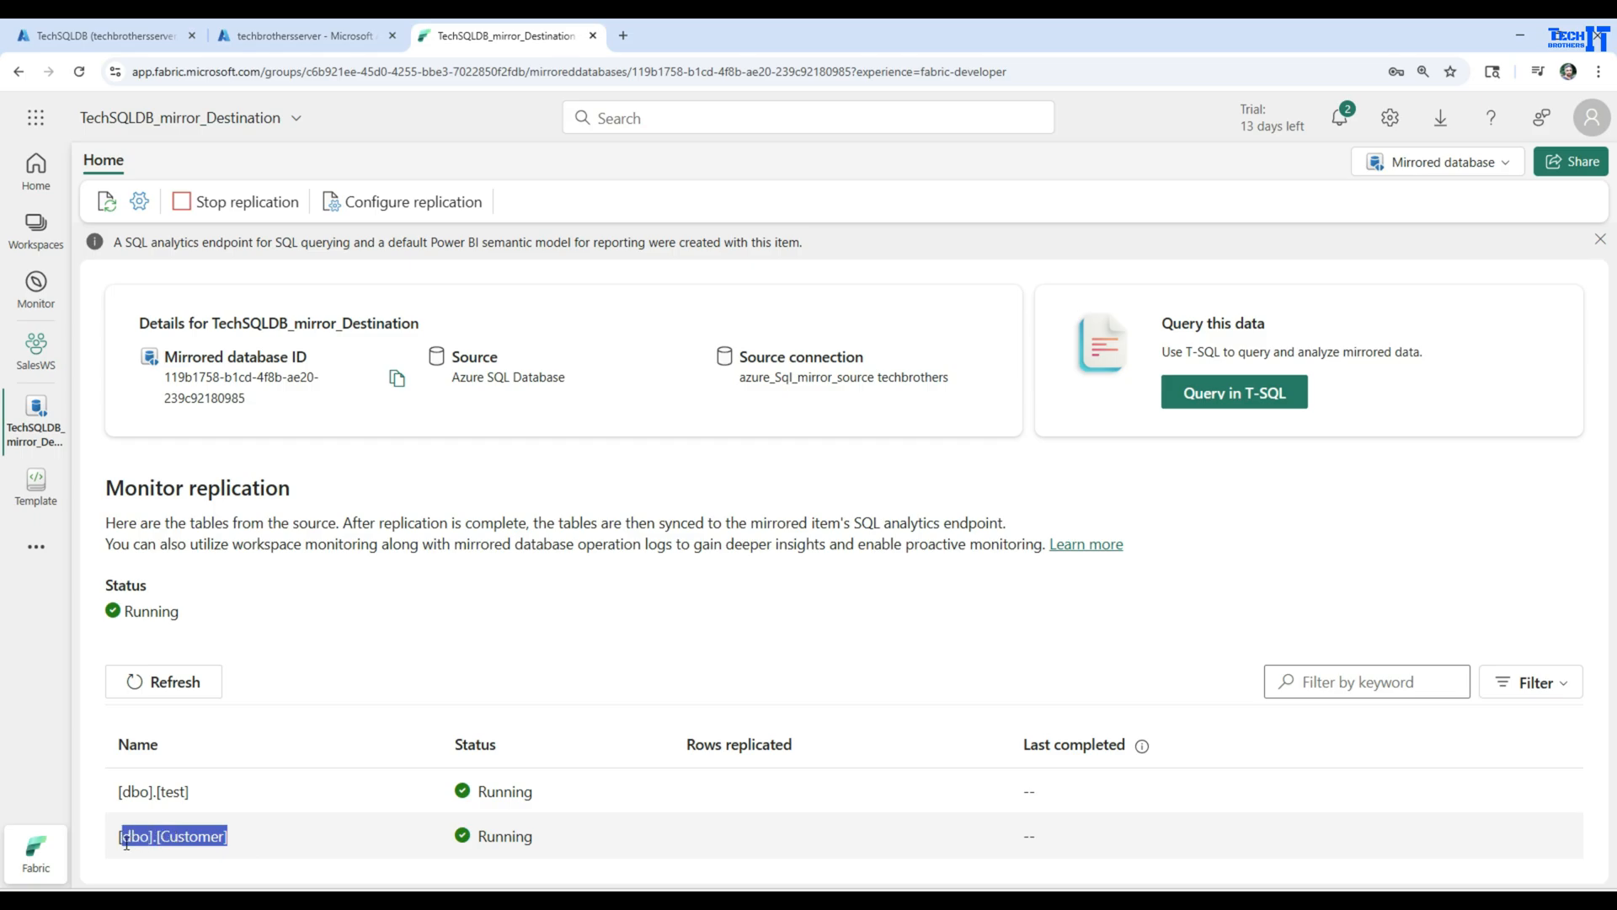
pyautogui.moveTo(560, 796); pyautogui.dragTo(476, 792)
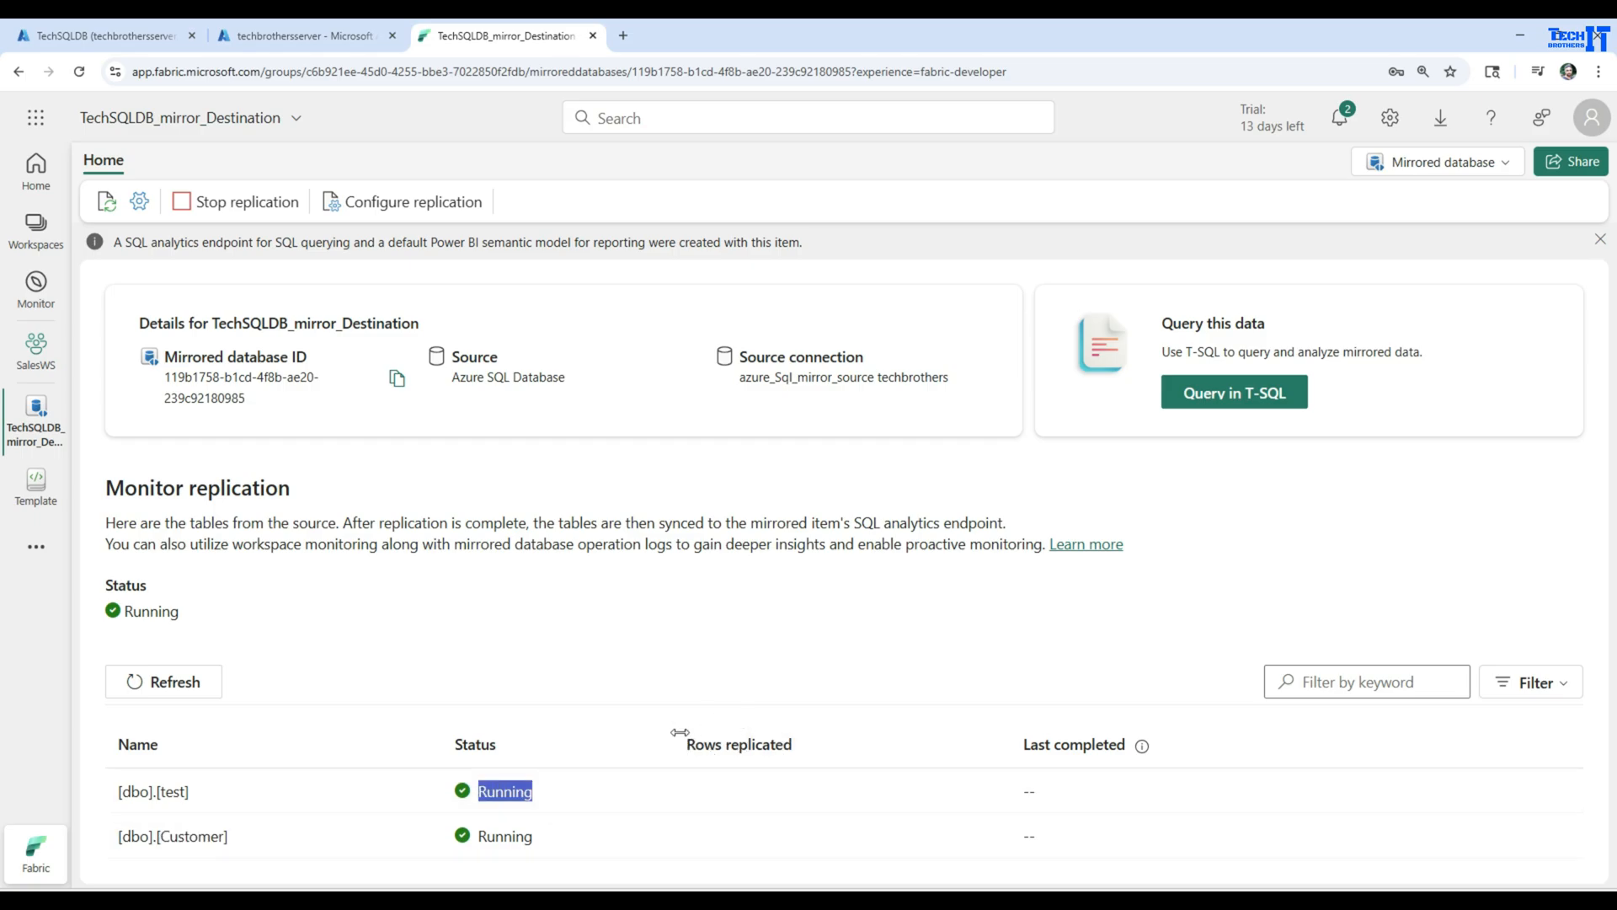
# Check the Schemas folder in the SQL analytics endpoint, widening its Explorer, and return to the mirrored database to refresh the replication status
pyautogui.click(1235, 394)
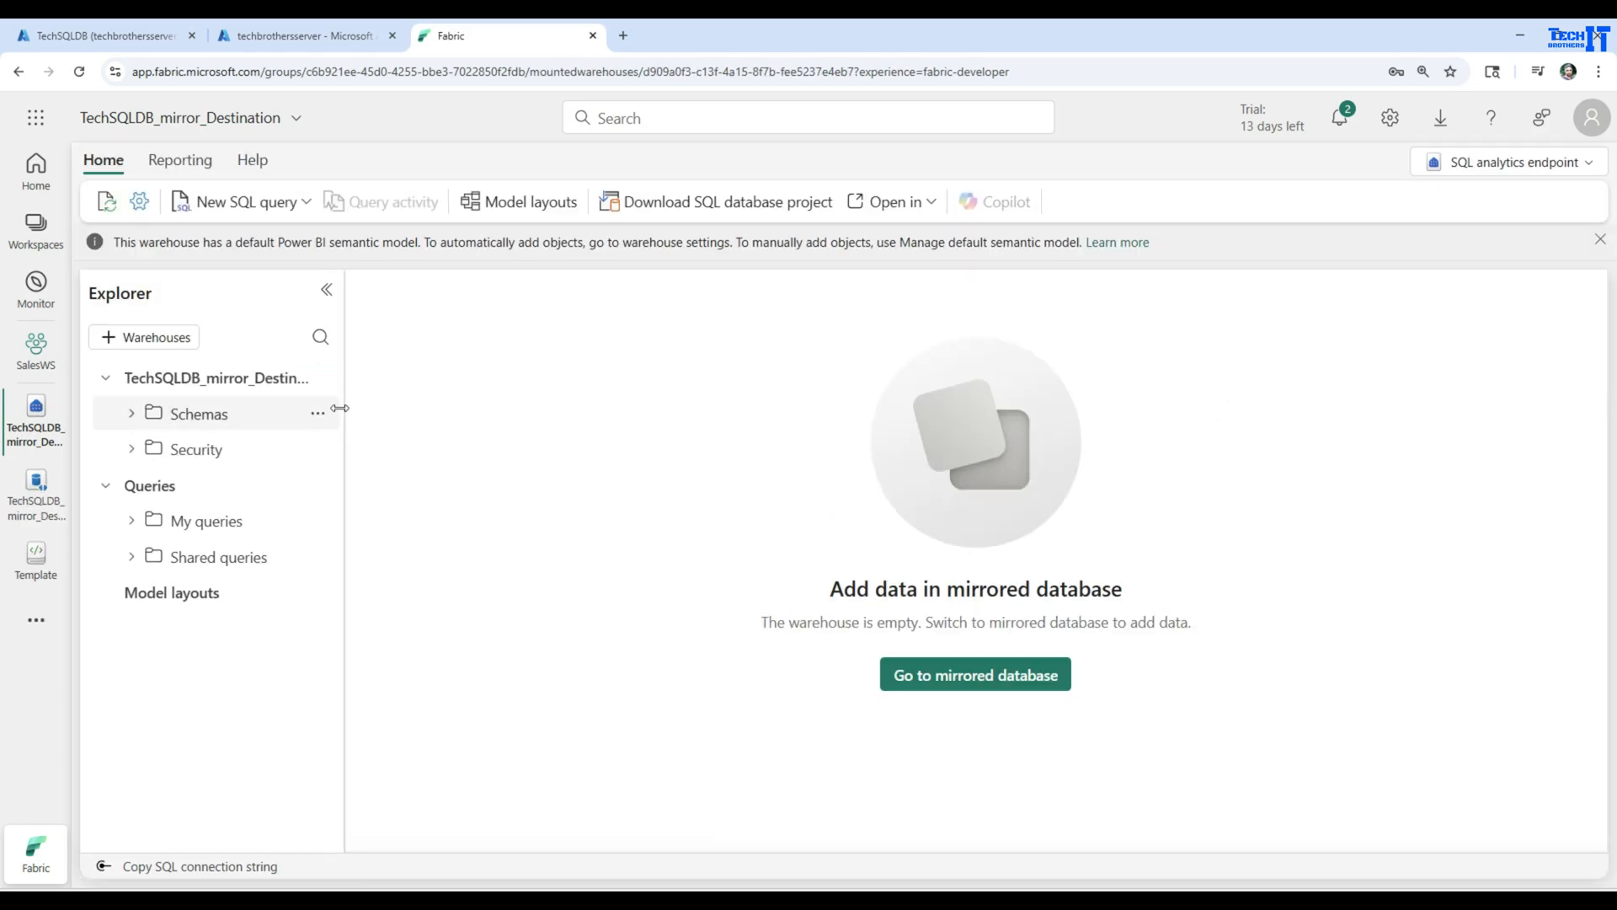
pyautogui.moveTo(343, 401); pyautogui.dragTo(516, 415)
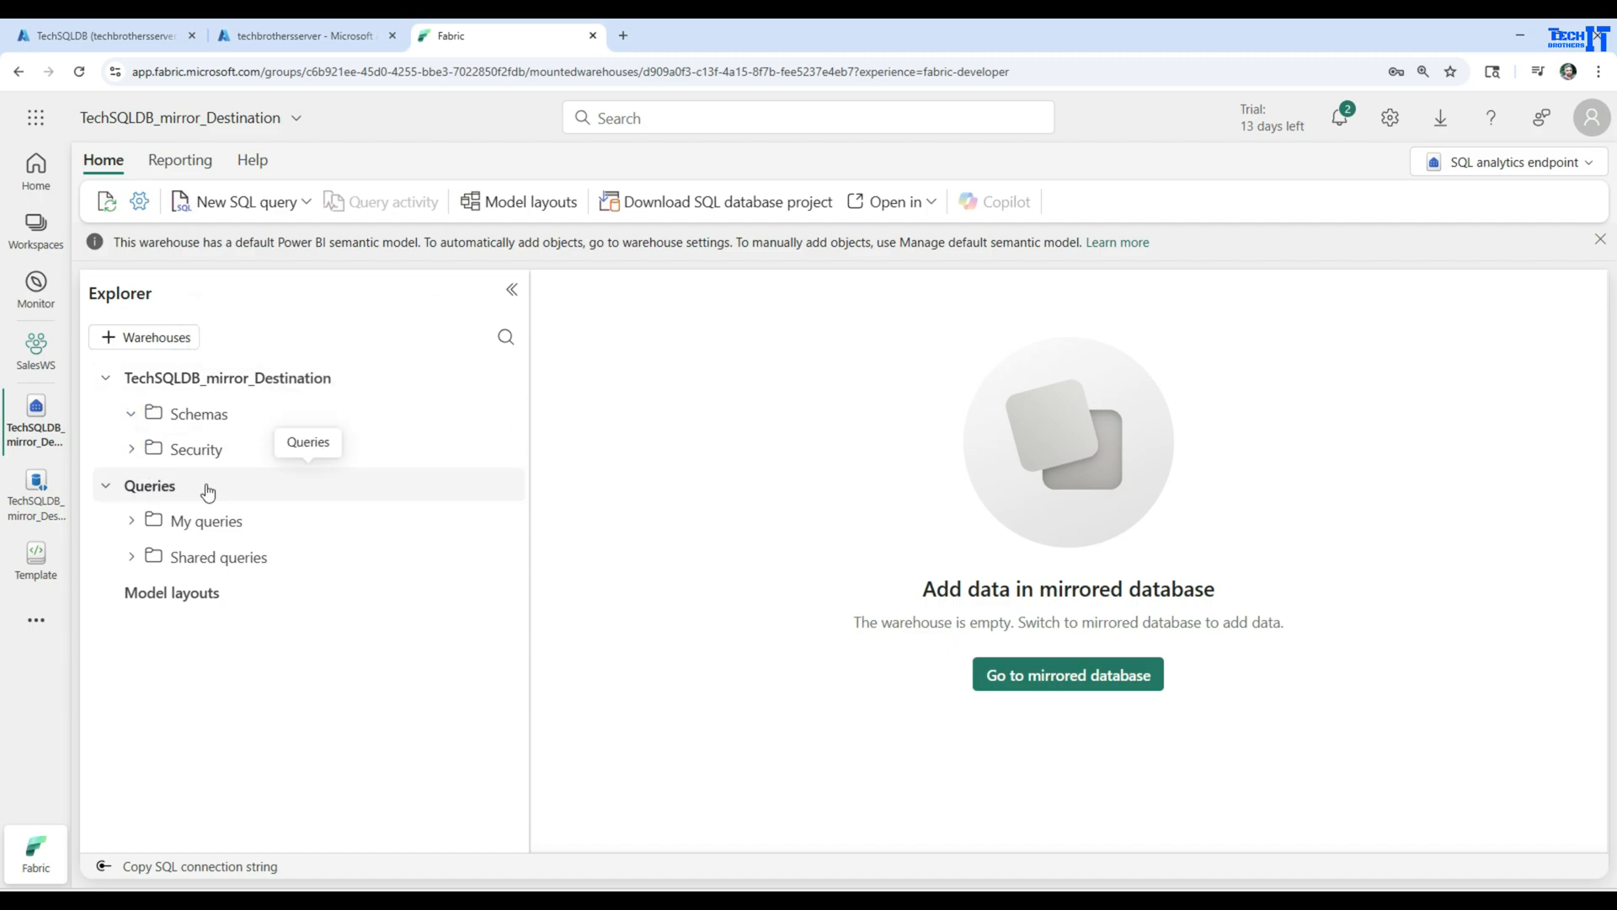
pyautogui.click(131, 413)
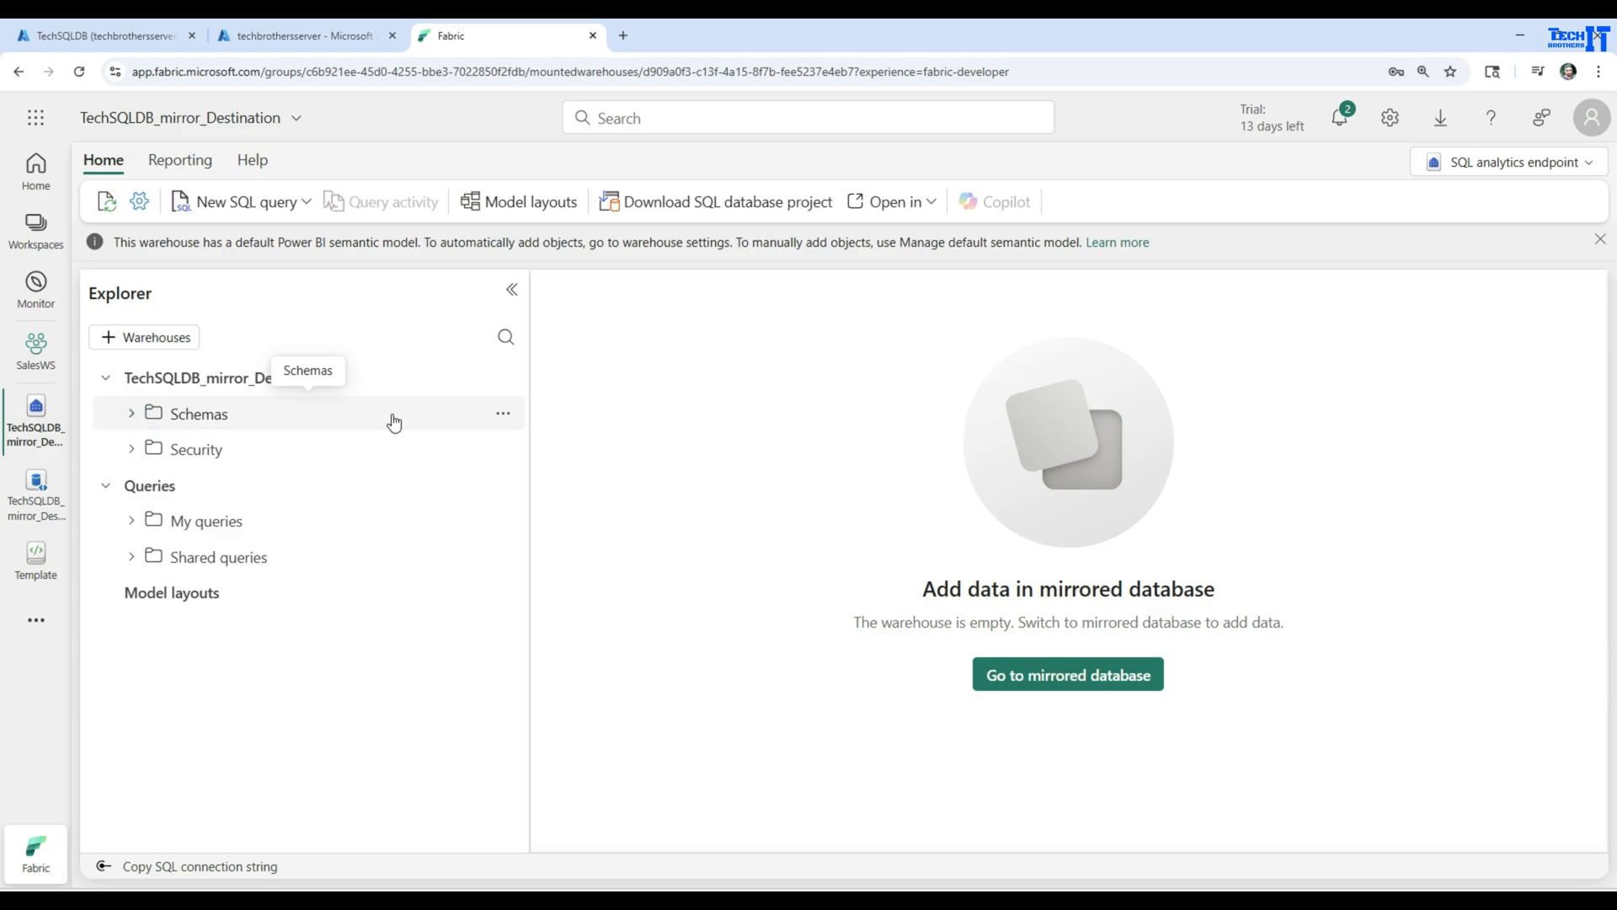
pyautogui.click(503, 412)
pyautogui.click(539, 449)
pyautogui.click(35, 492)
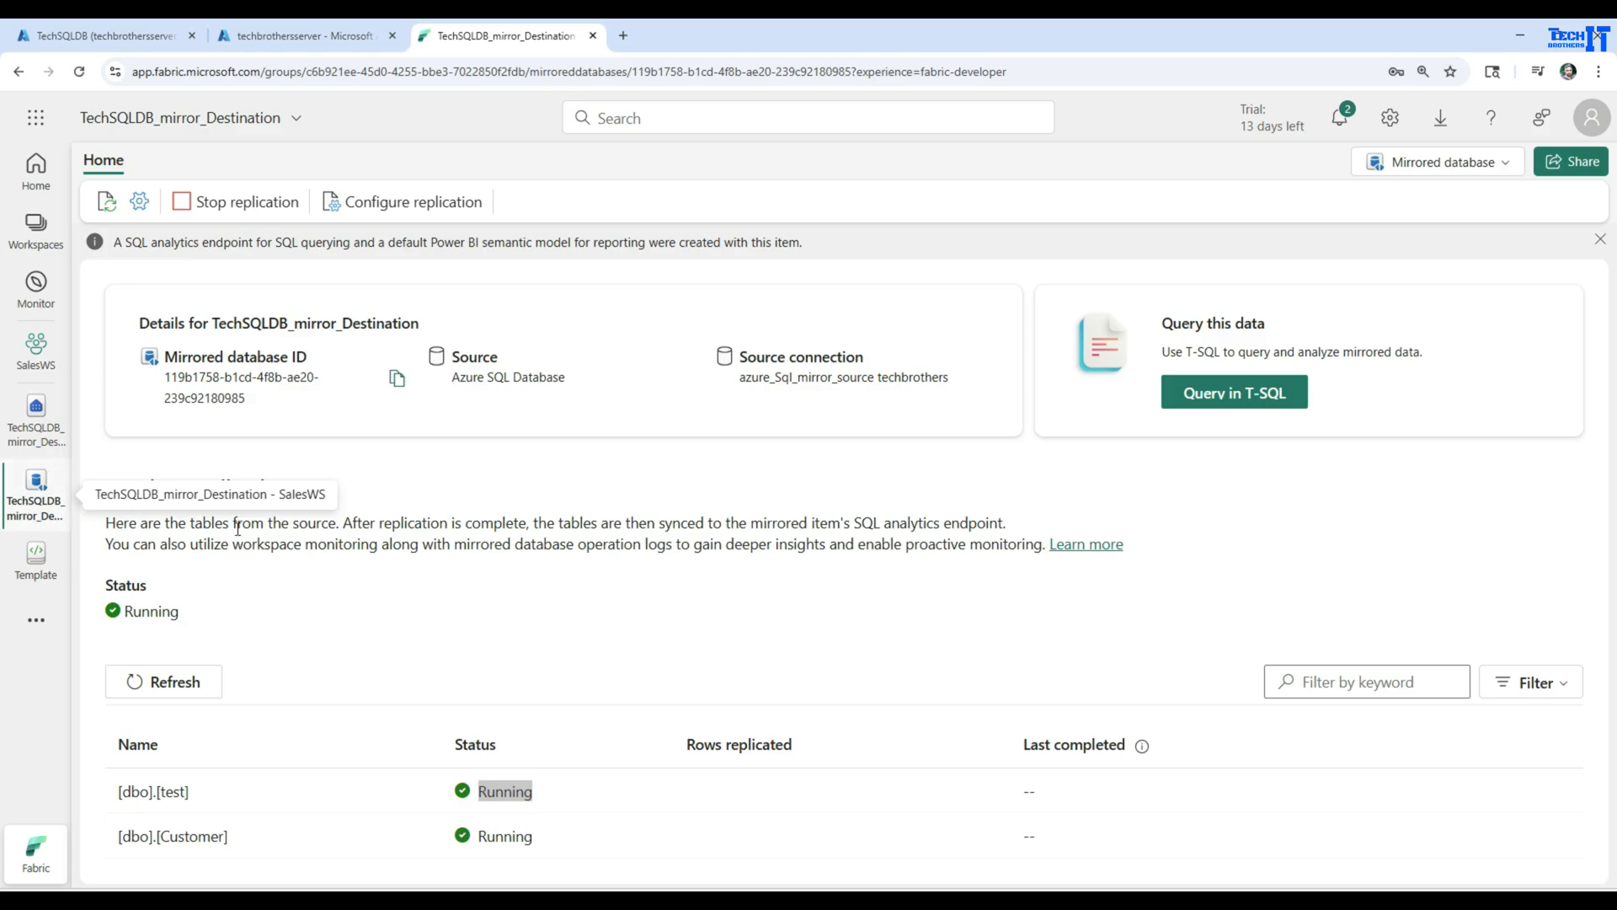
pyautogui.click(175, 682)
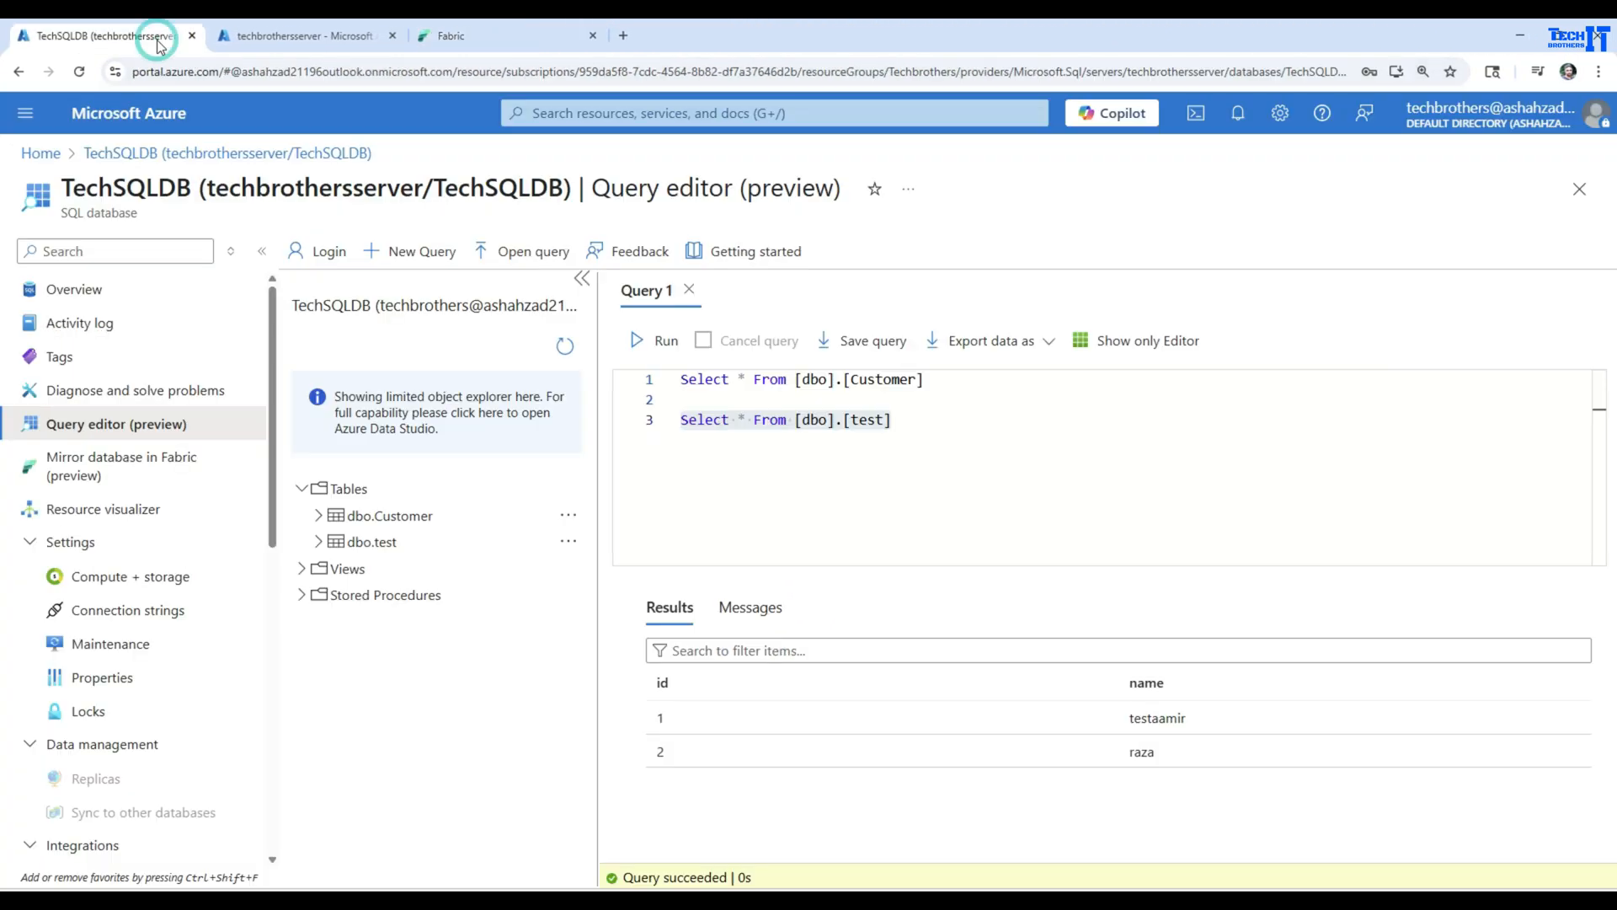
# Switch to the TechSQLDB query editor in the Azure portal and copy the table name [dbo].[test] from the select statement
pyautogui.click(164, 36)
pyautogui.moveTo(957, 419); pyautogui.dragTo(796, 421)
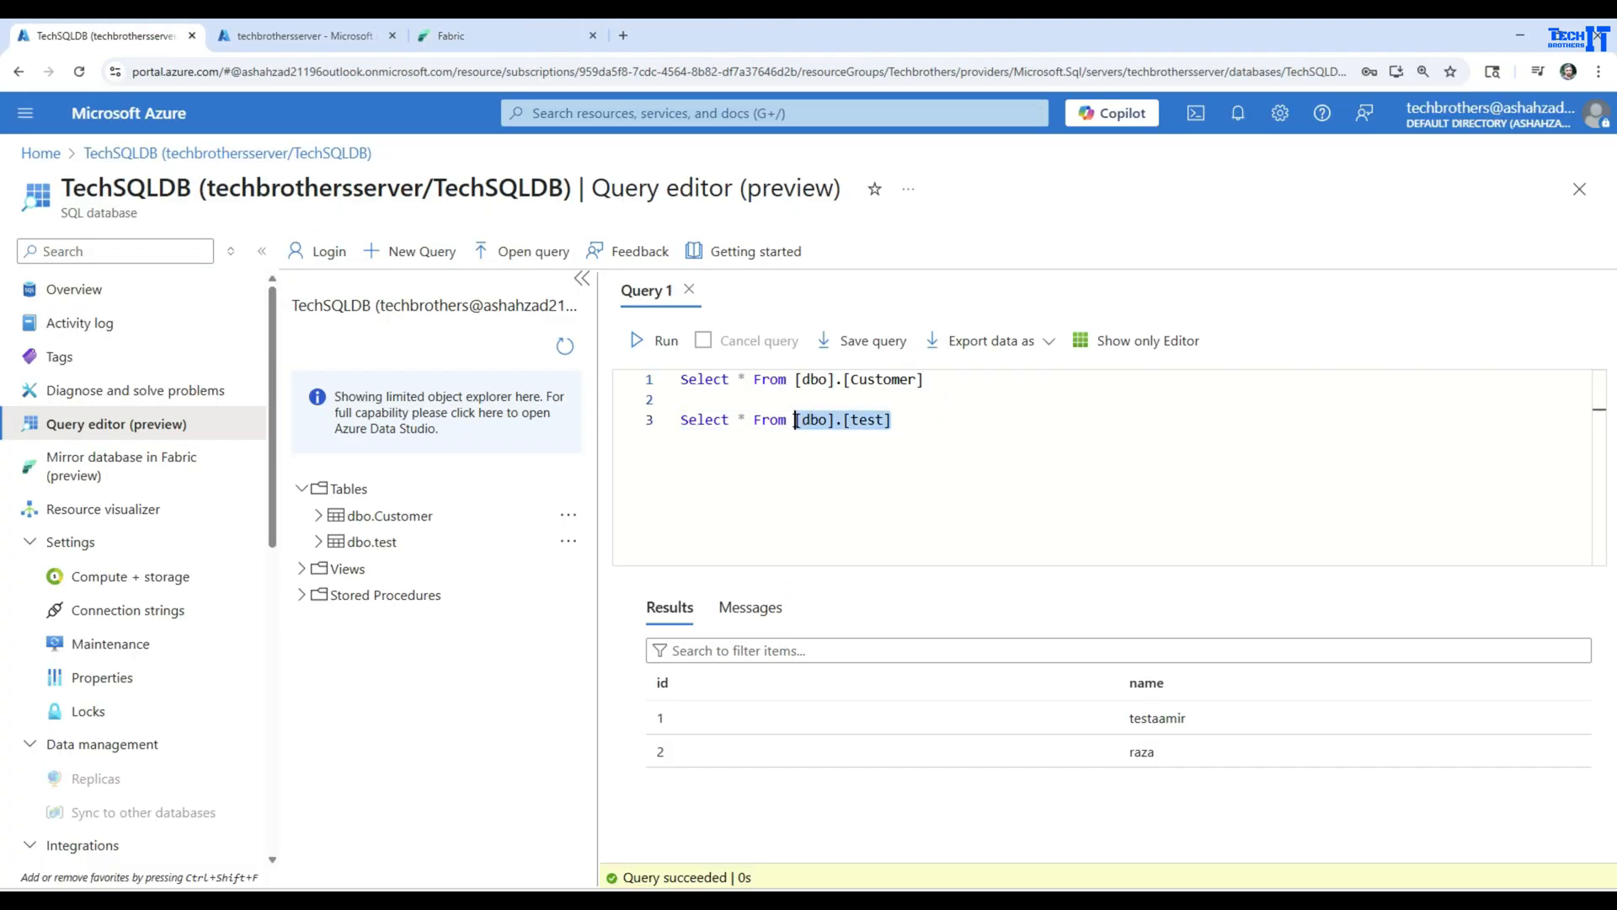
pyautogui.rightClick(806, 419)
pyautogui.click(843, 499)
pyautogui.click(956, 449)
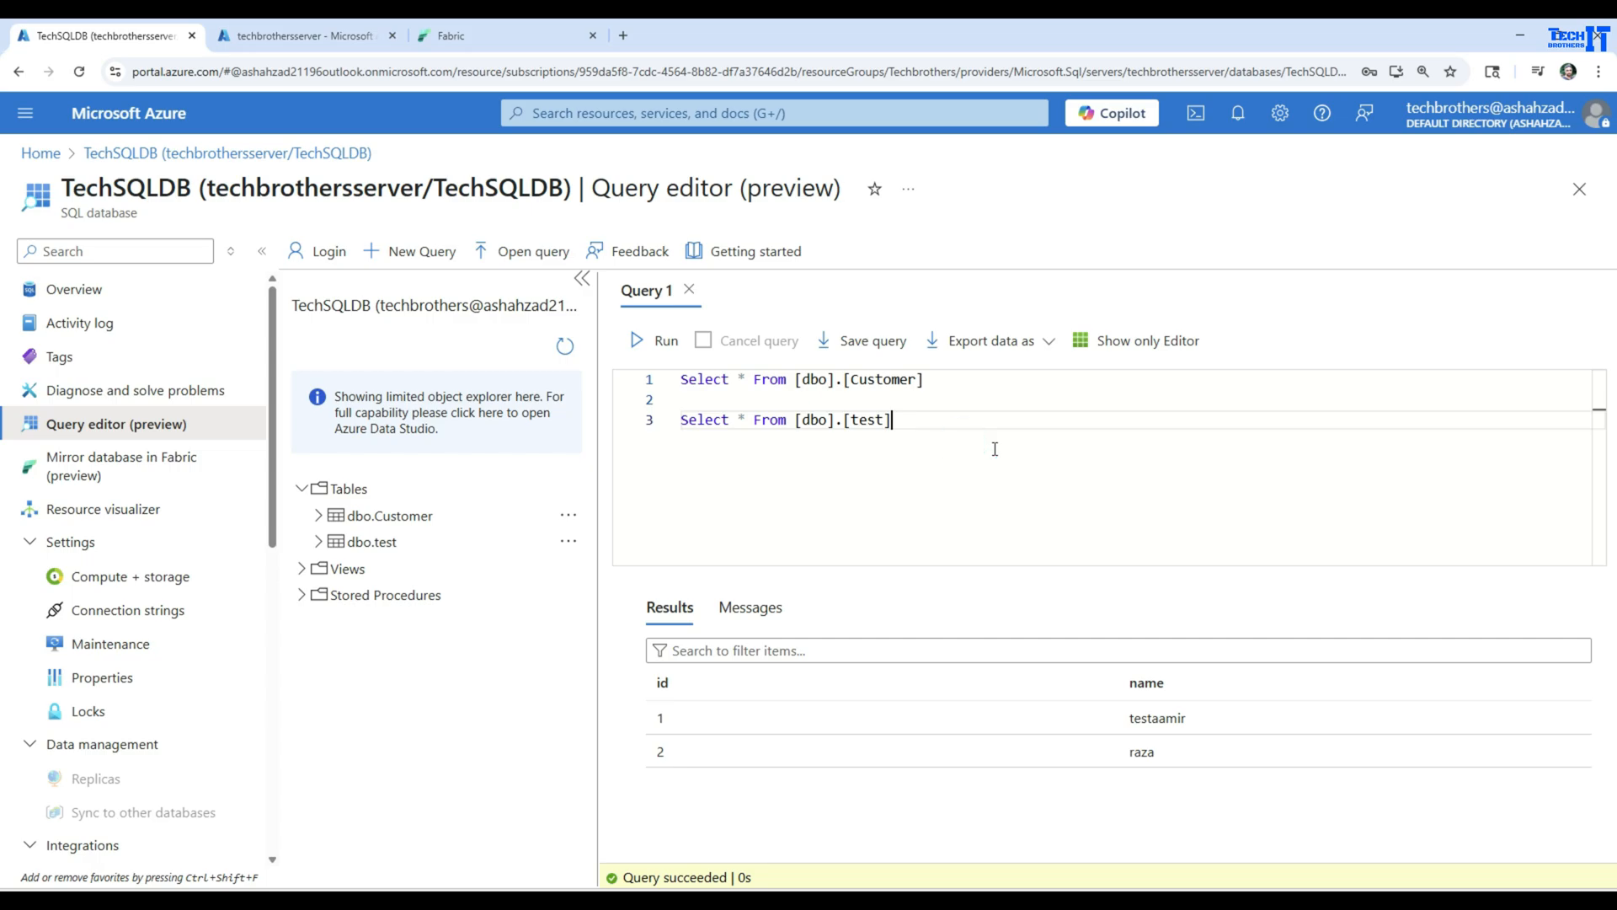
# Add the statement insert into [dbo].[test] values (3,'Replicaitontest') below the select statements in Query 1
pyautogui.press('Return')
pyautogui.press('Return')
pyautogui.write('insert i')
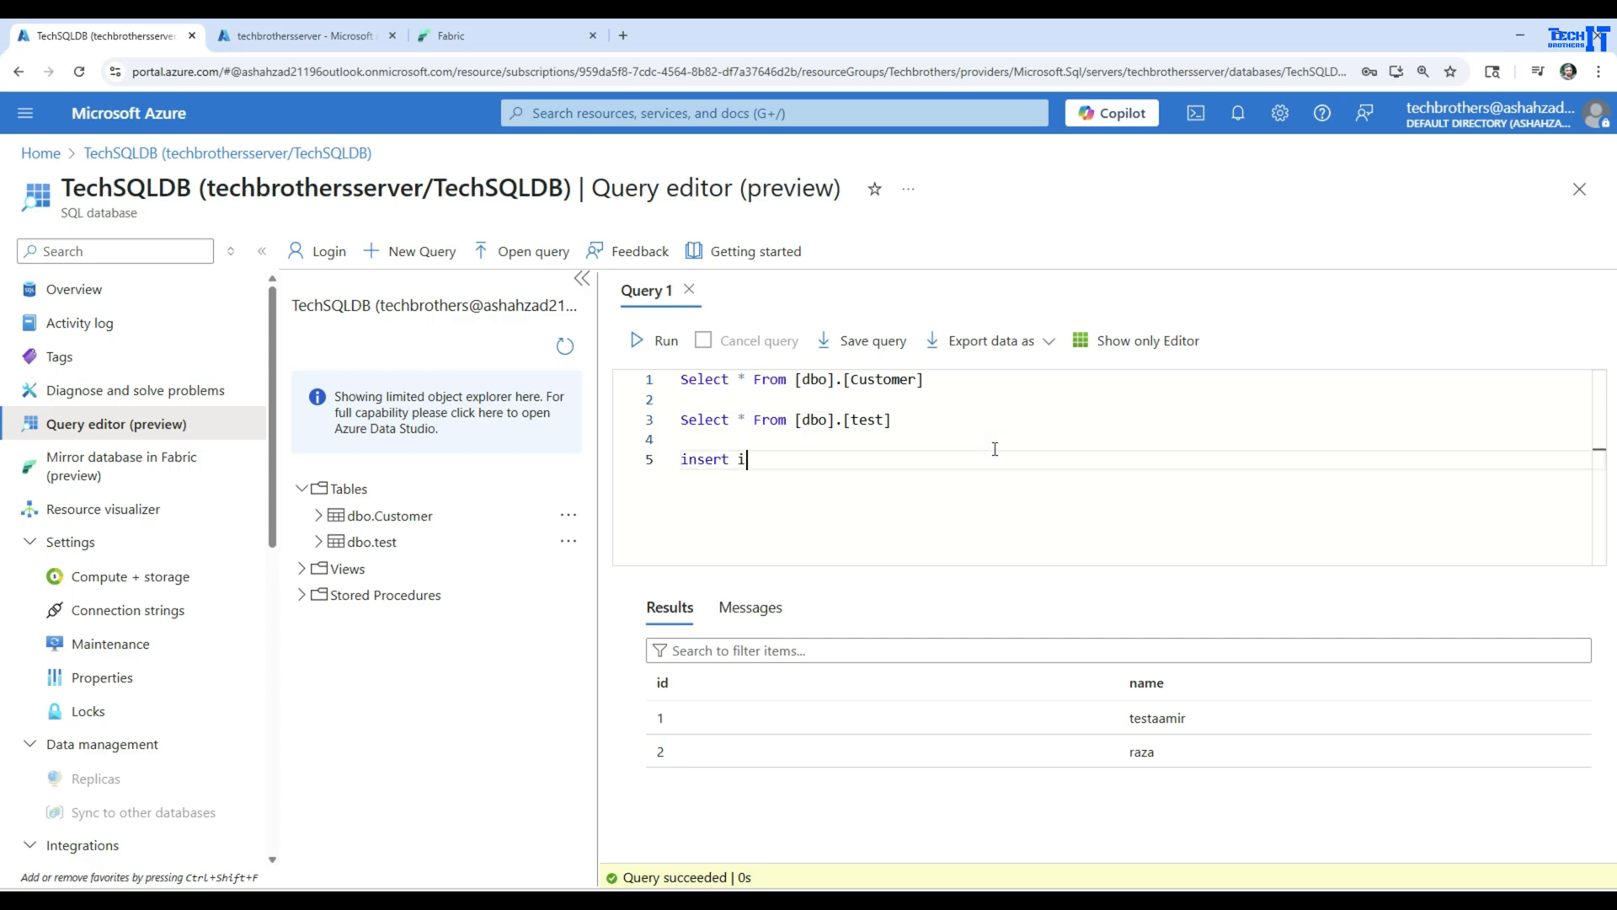
pyautogui.write('nto')
pyautogui.hotkey('ctrl', 'v')
pyautogui.press('Return')
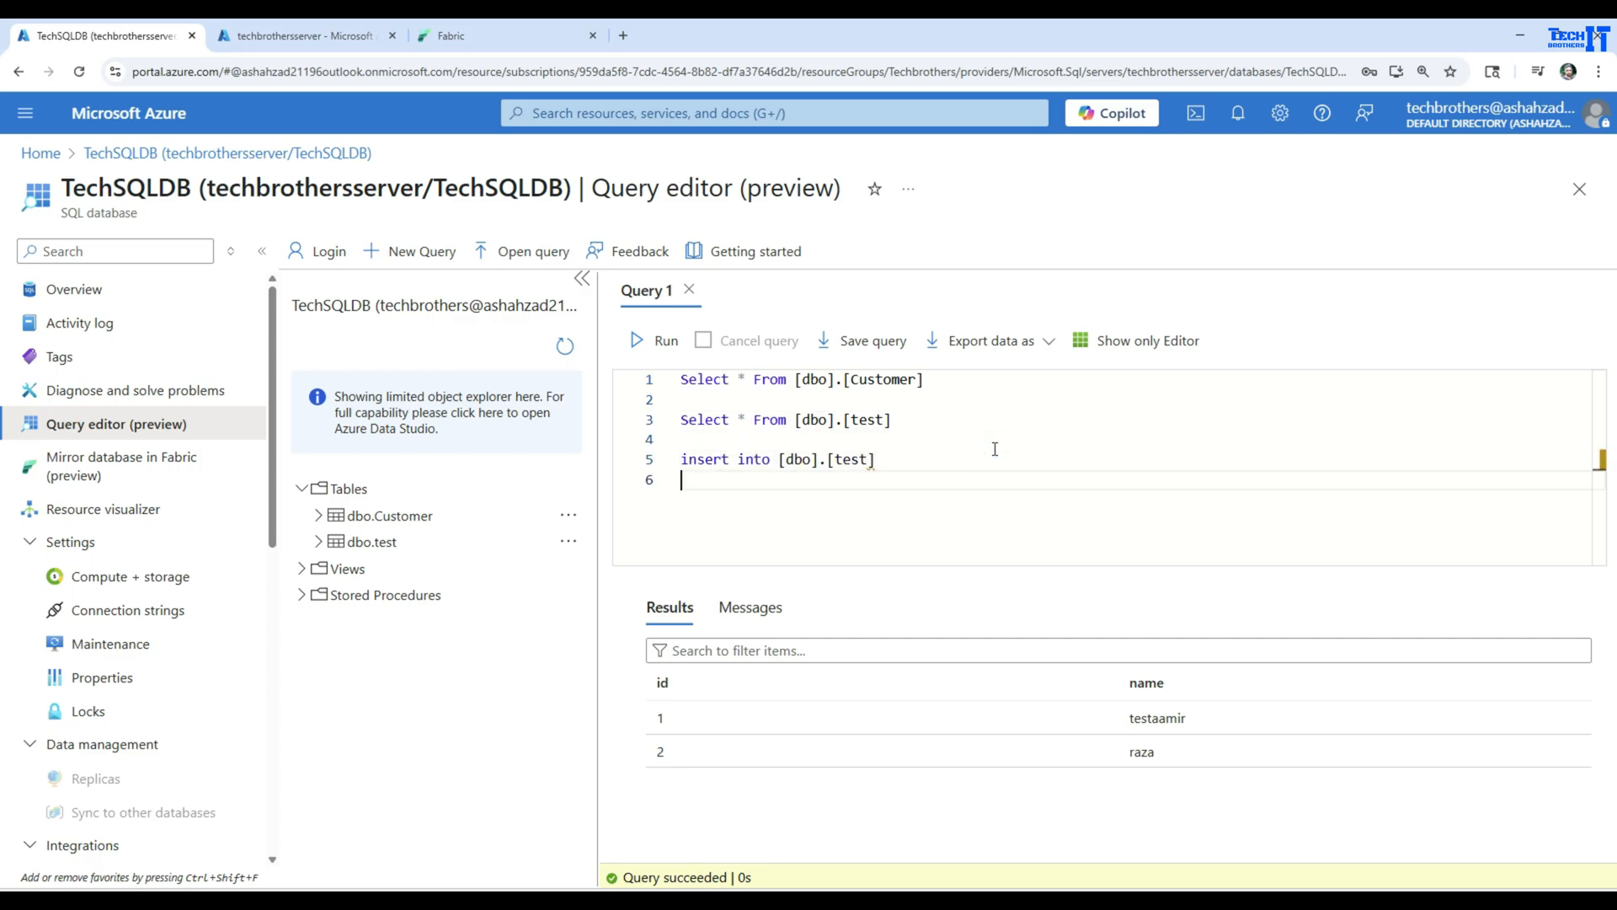
pyautogui.write("values (3,'Replicaito")
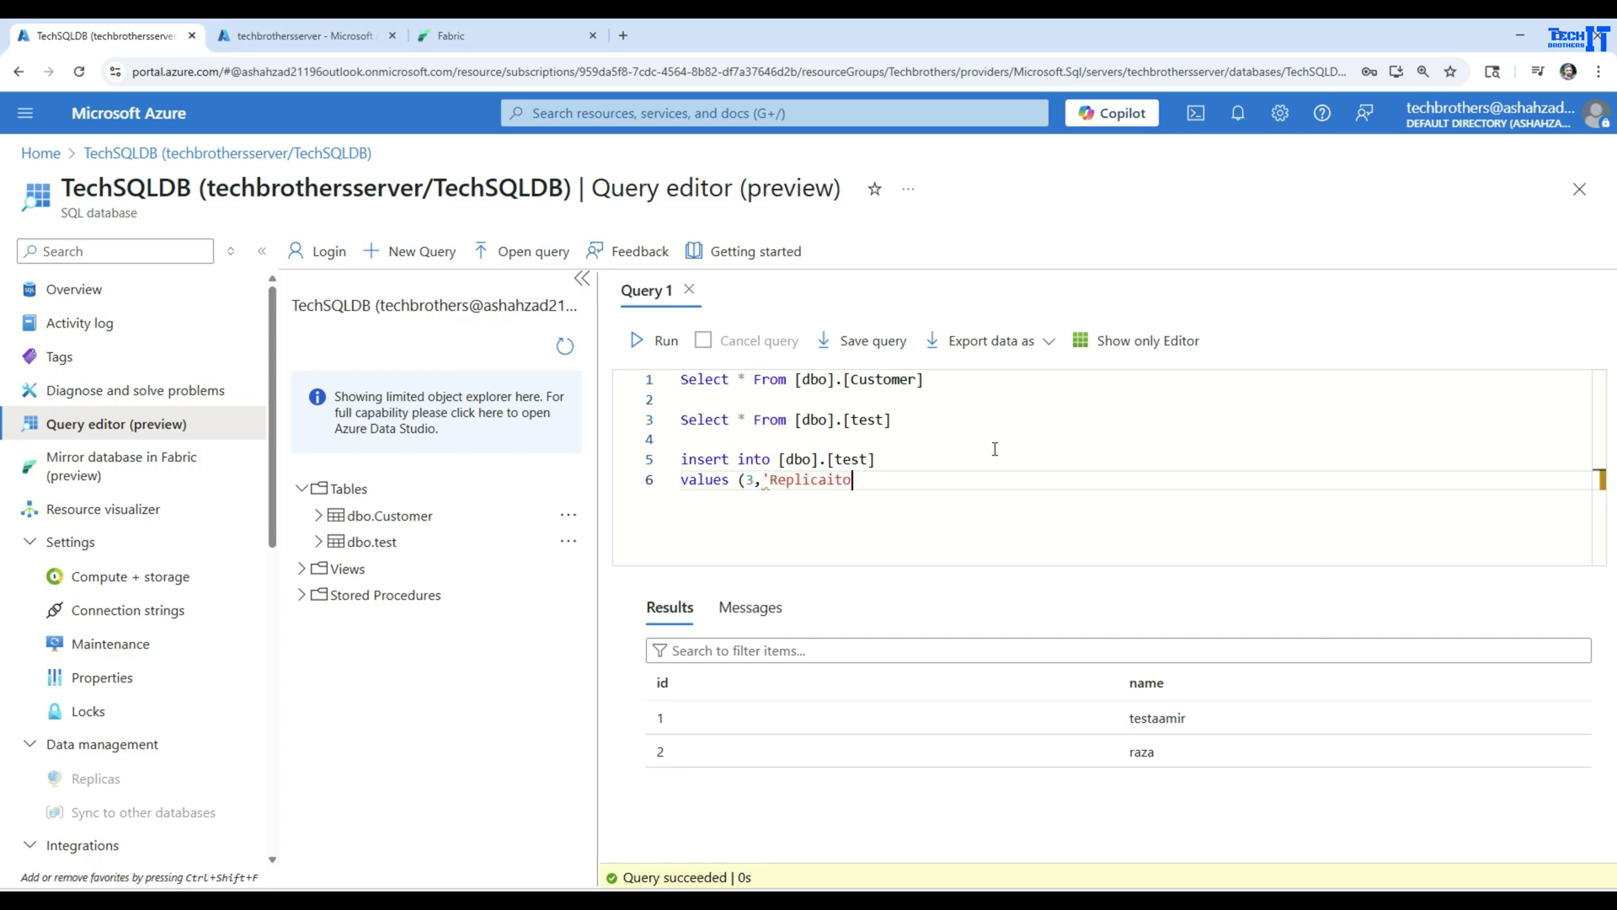
pyautogui.write("ntest')")
# Copy the table name [dbo].[test] from the second select statement in Query 1
pyautogui.moveTo(905, 421); pyautogui.dragTo(798, 423)
pyautogui.rightClick(814, 421)
pyautogui.click(747, 504)
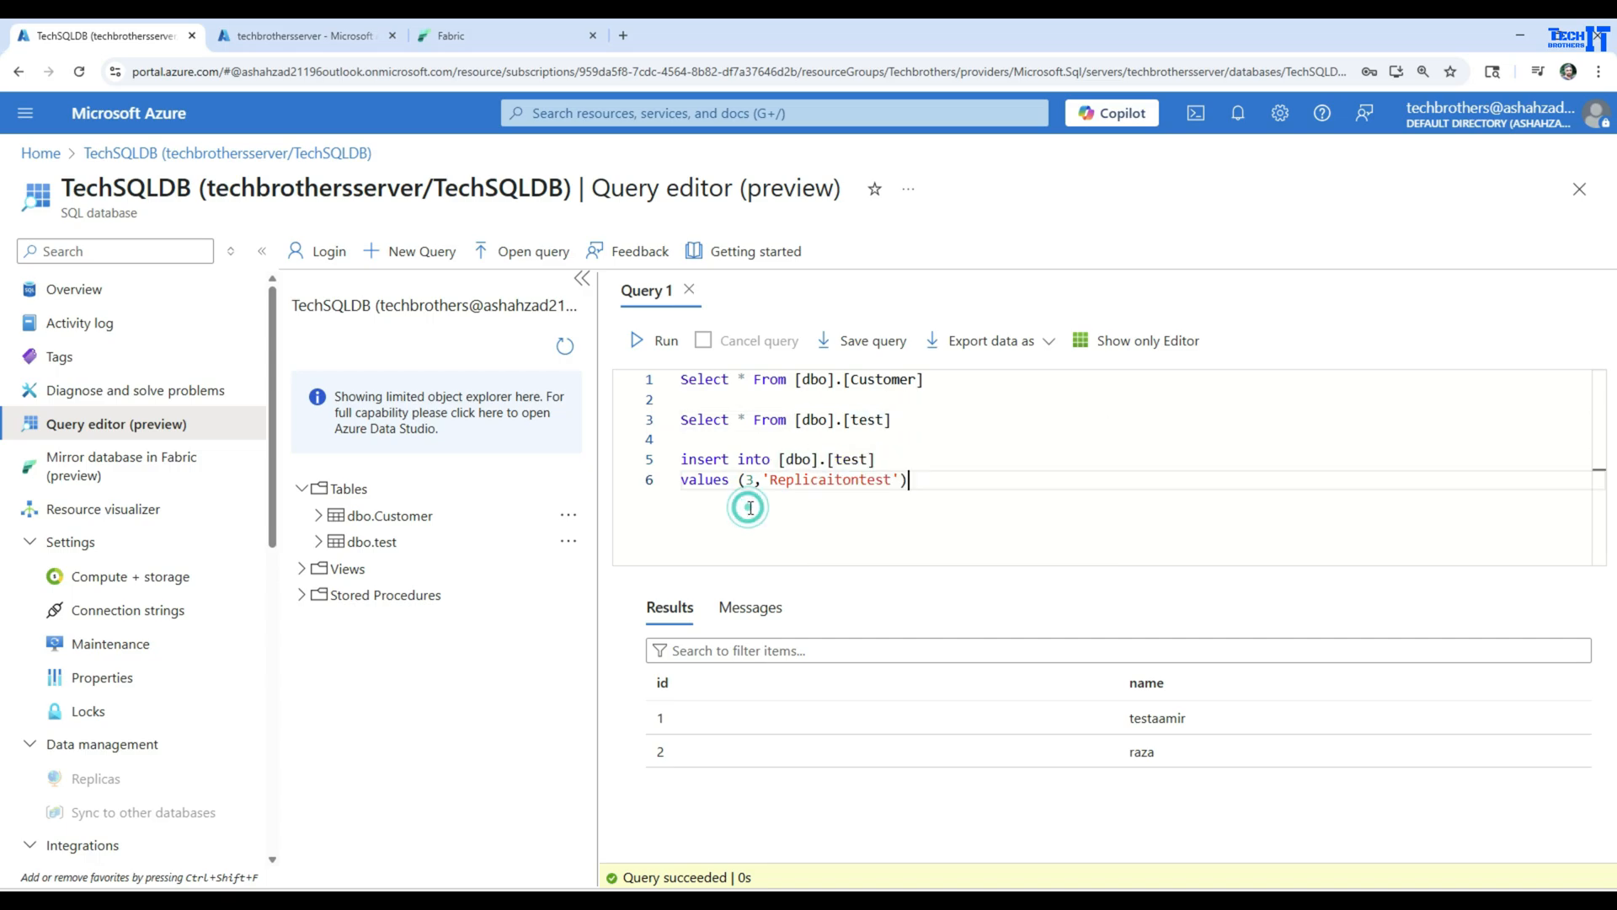
# Add the statement update [dbo].[test] set id=100 where Id=1 below the insert statement in Query 1
pyautogui.click(920, 487)
pyautogui.press('Return')
pyautogui.press('Return')
pyautogui.write('upda')
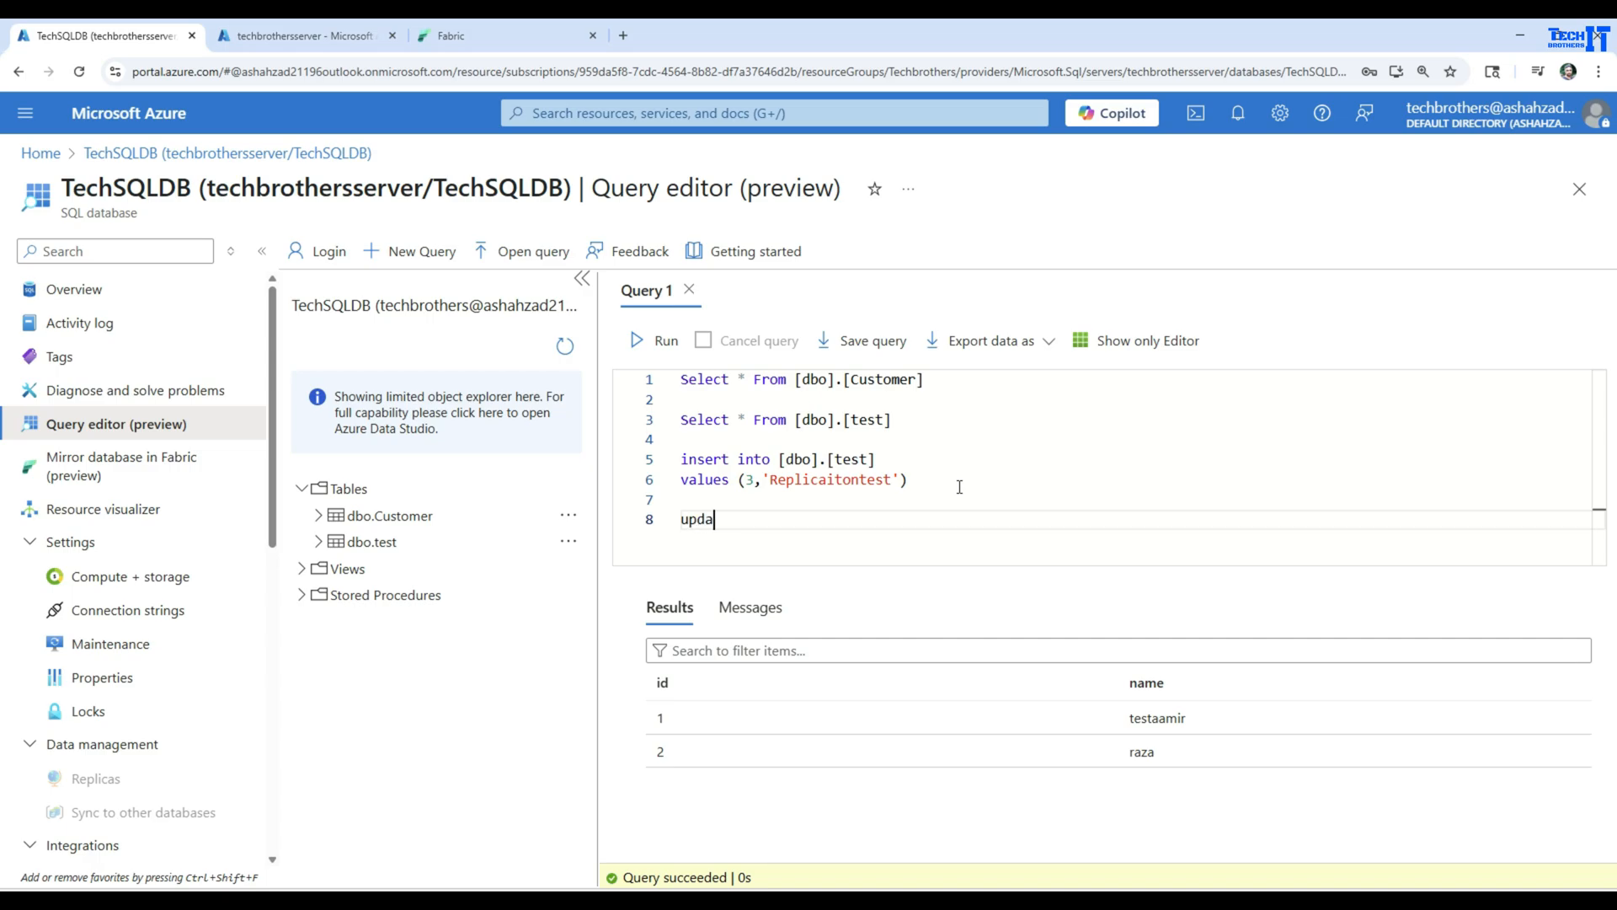
pyautogui.write('te')
pyautogui.hotkey('ctrl', 'v')
pyautogui.press('Return')
pyautogui.write('set')
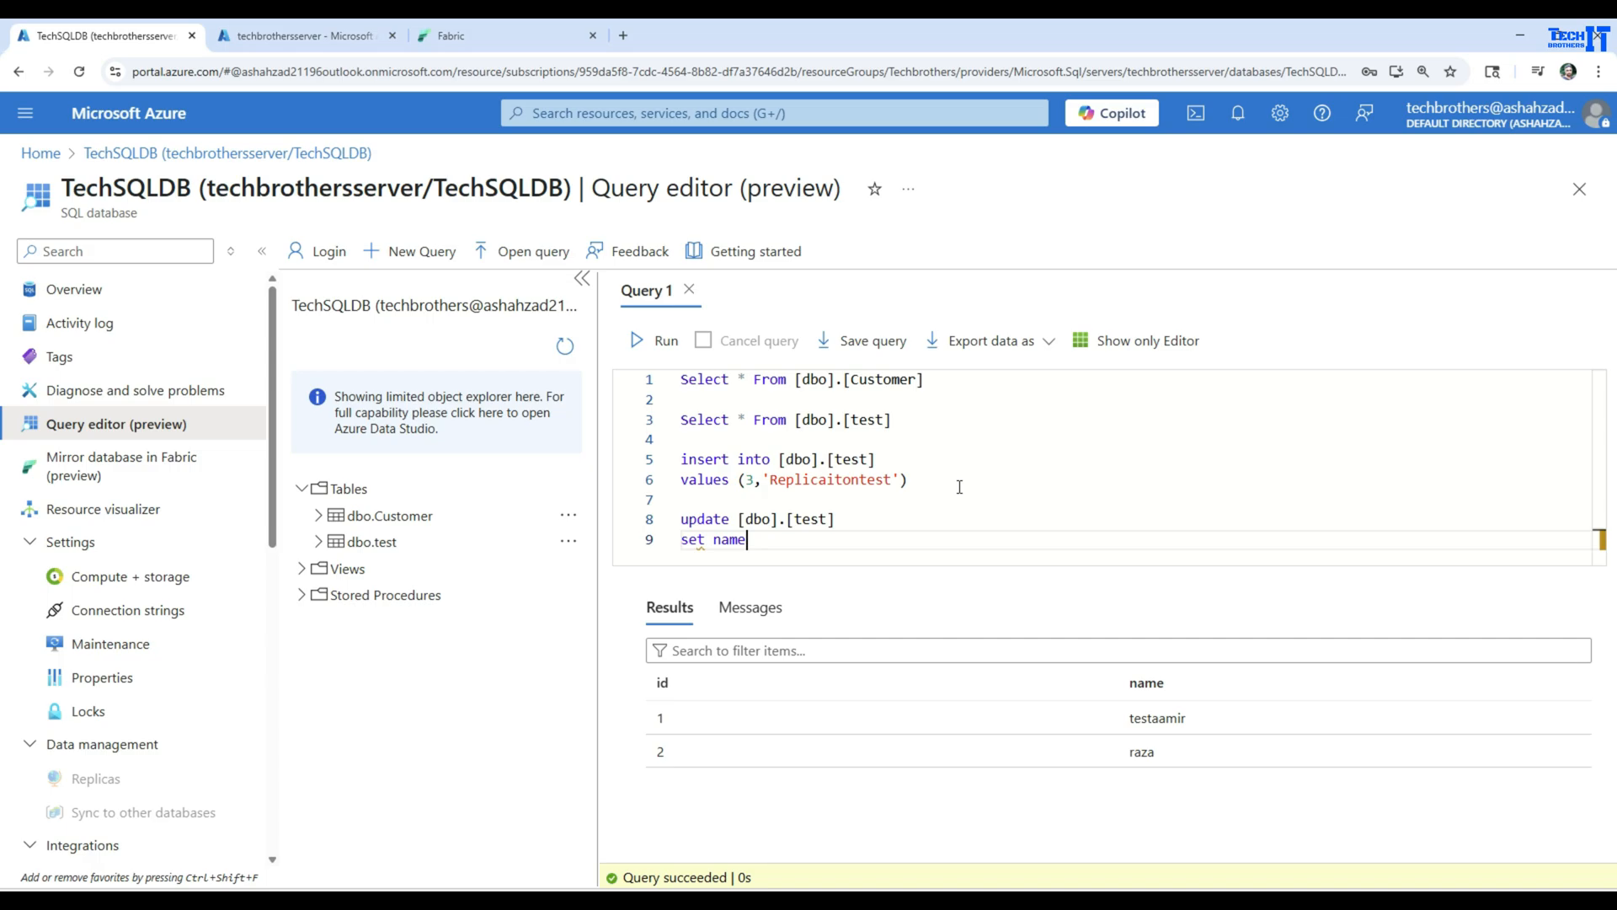
pyautogui.press('BackSpace')
pyautogui.press('BackSpace')
pyautogui.write('where Id=1')
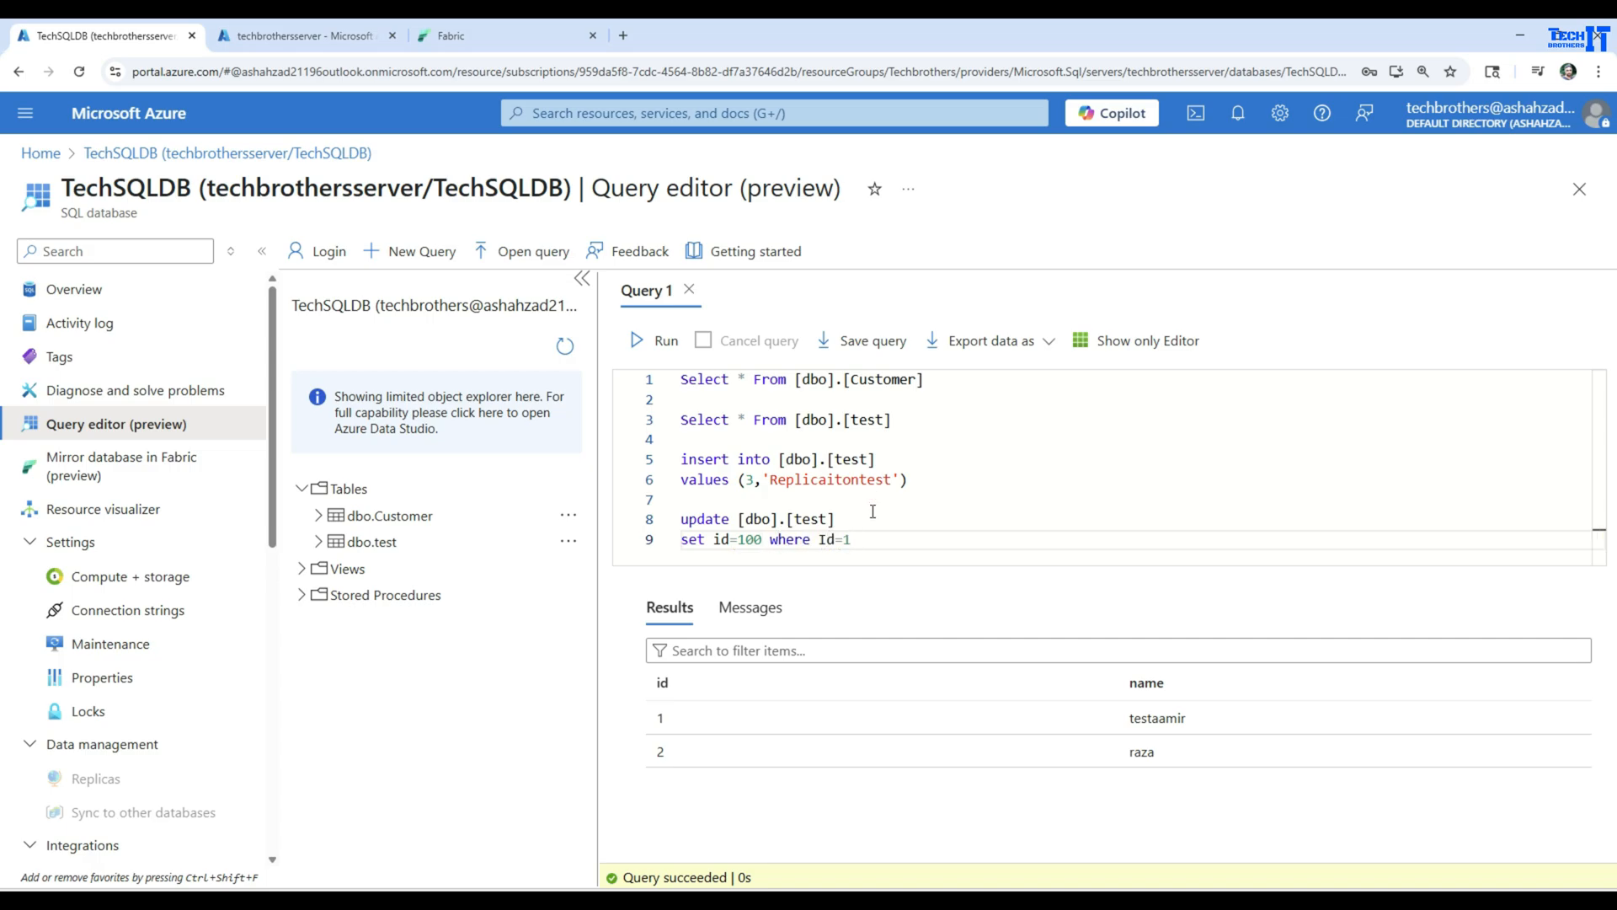
pyautogui.click(880, 542)
# Copy the table name [dbo].[Customer] from the first select statement in Query 1
pyautogui.moveTo(933, 378); pyautogui.dragTo(645, 388)
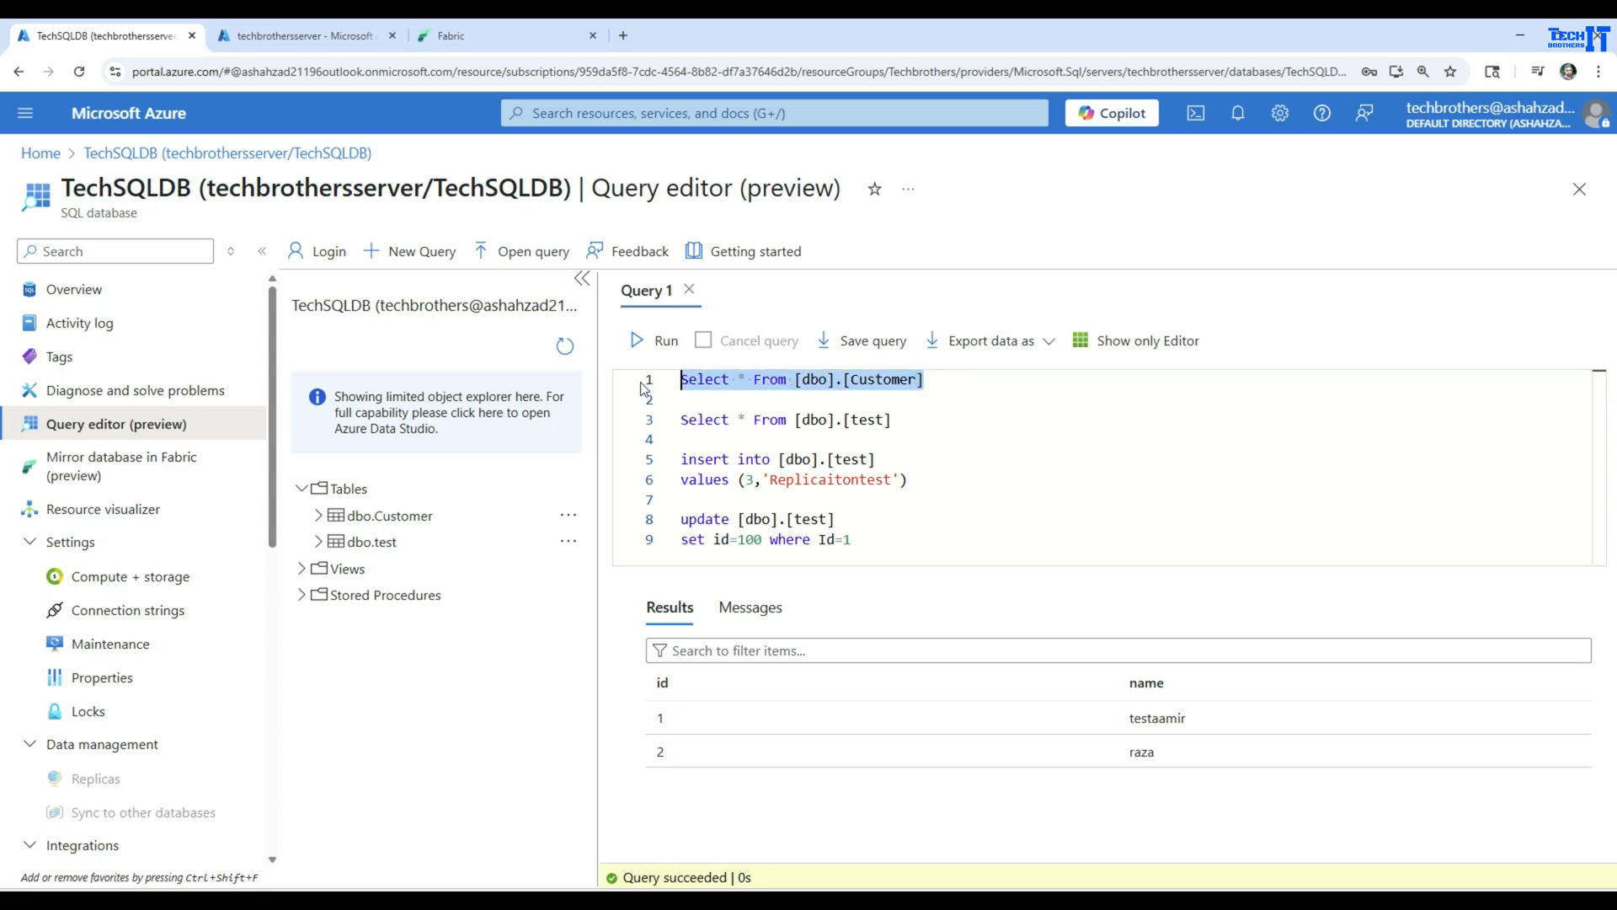
pyautogui.rightClick(692, 381)
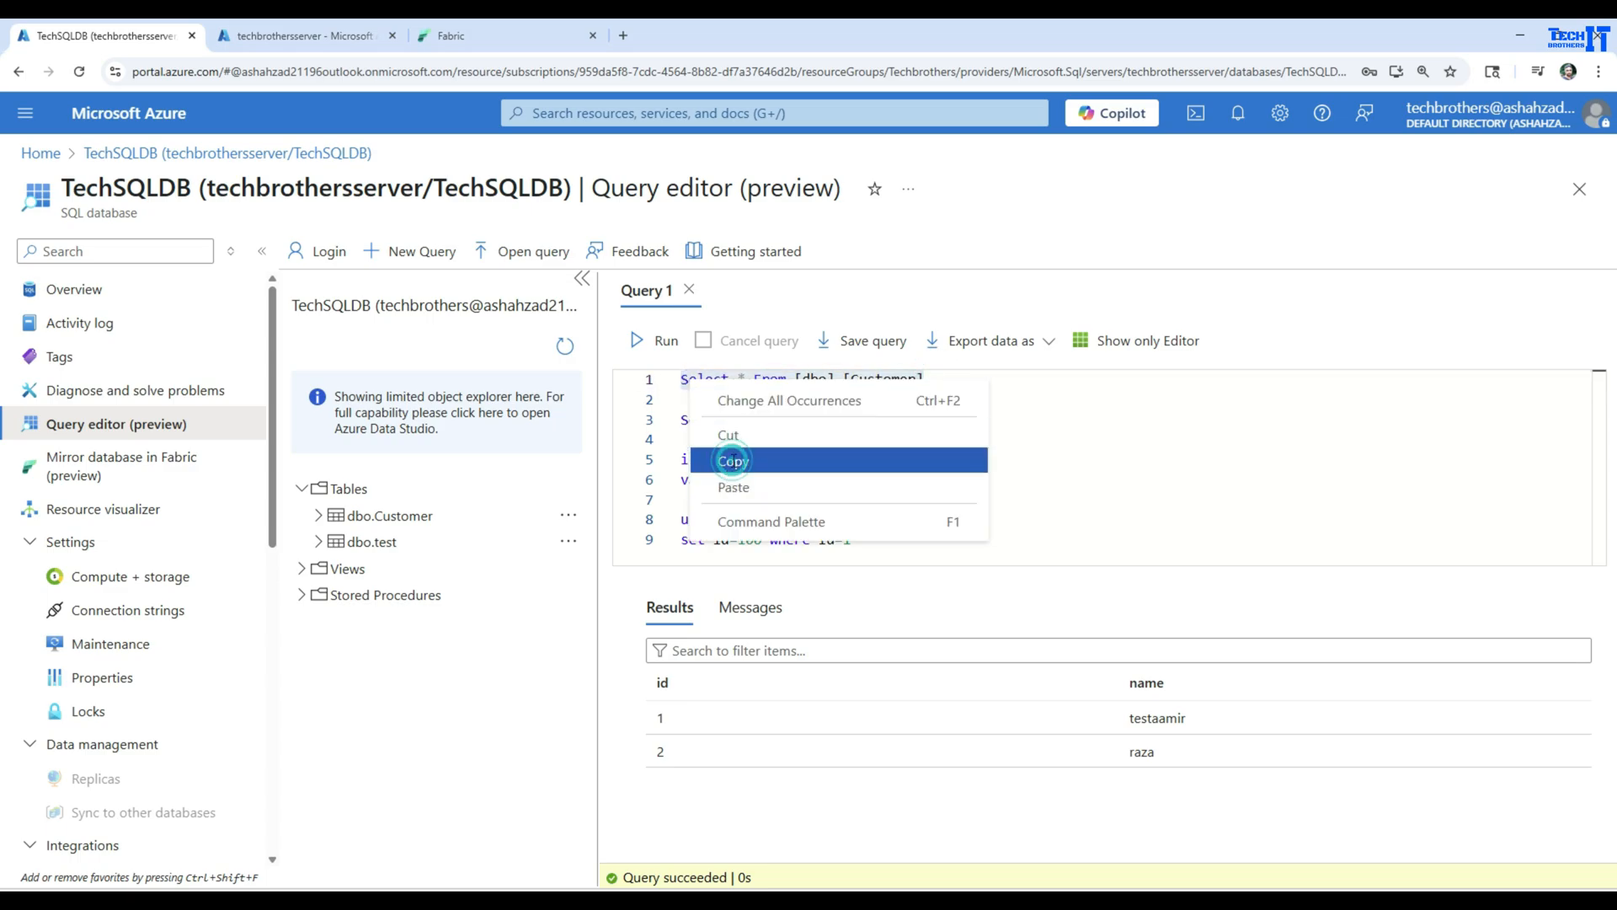
pyautogui.click(743, 459)
pyautogui.moveTo(930, 379); pyautogui.dragTo(798, 380)
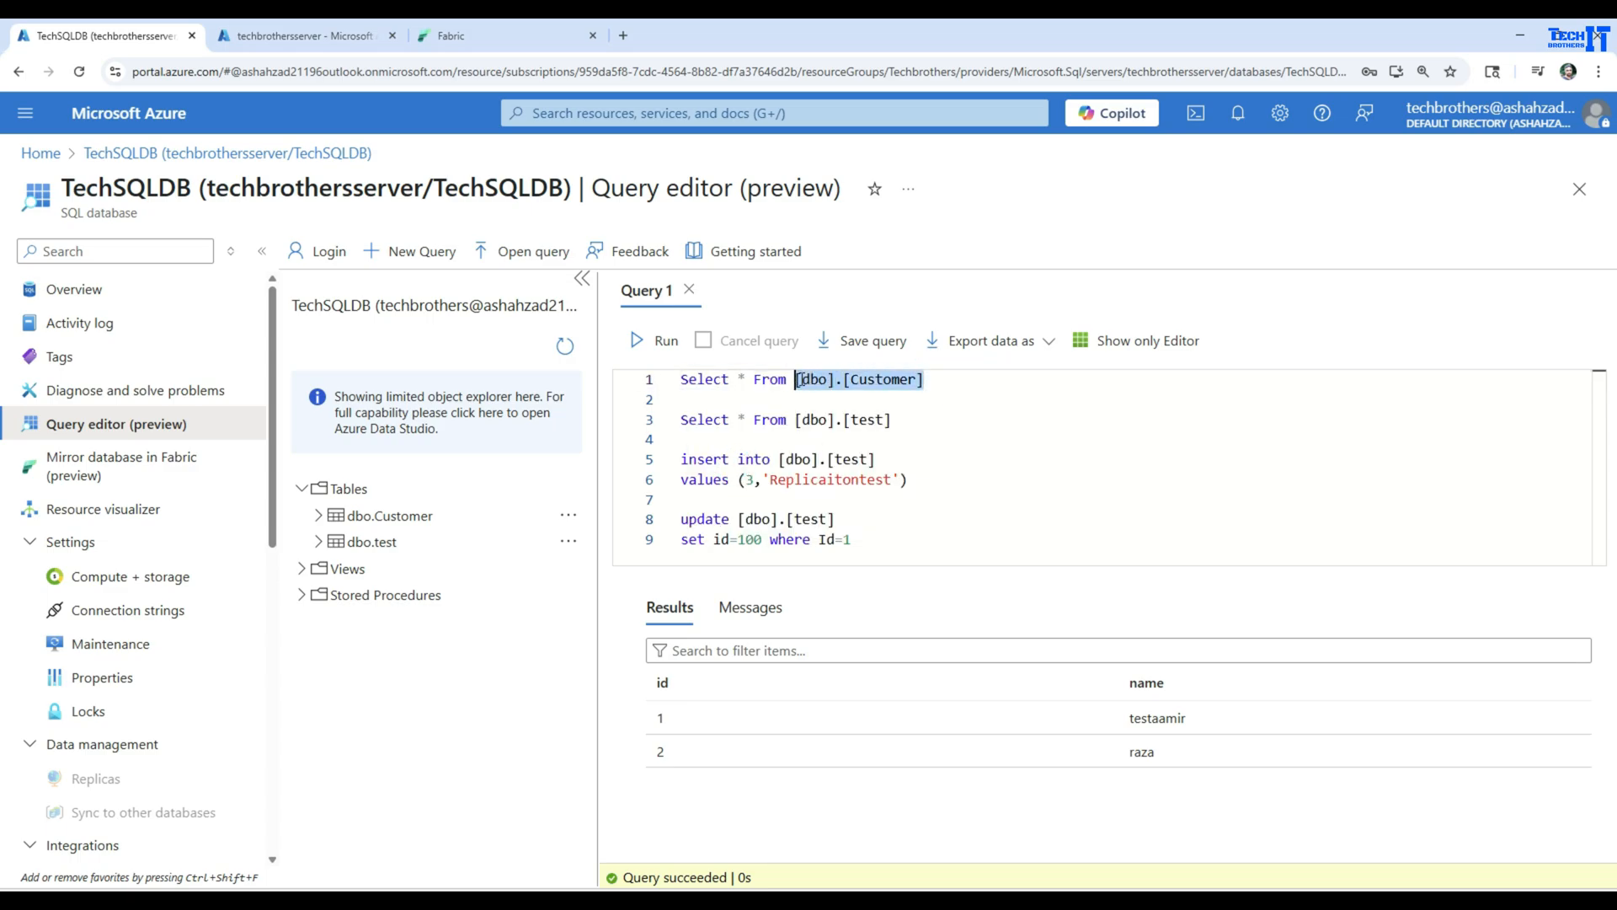
pyautogui.rightClick(807, 384)
pyautogui.click(849, 463)
pyautogui.click(876, 539)
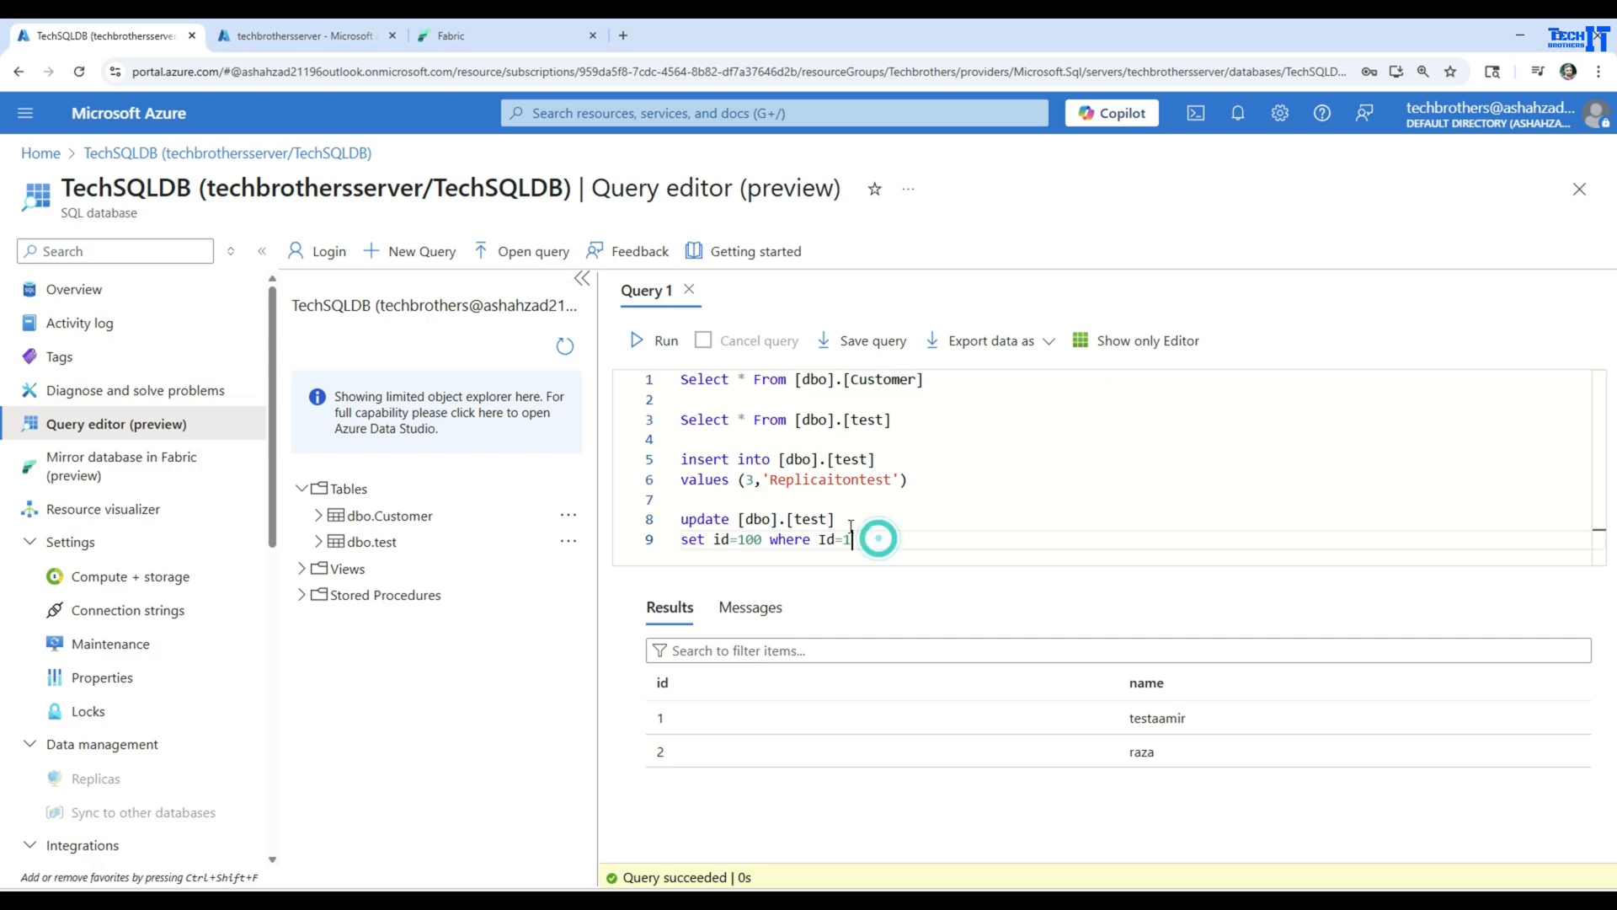
# Add the statement Delete from [dbo].[Customer] where customerID=101 below the update statement in Query 1
pyautogui.click(879, 539)
pyautogui.press('Return')
pyautogui.press('Return')
pyautogui.write('D')
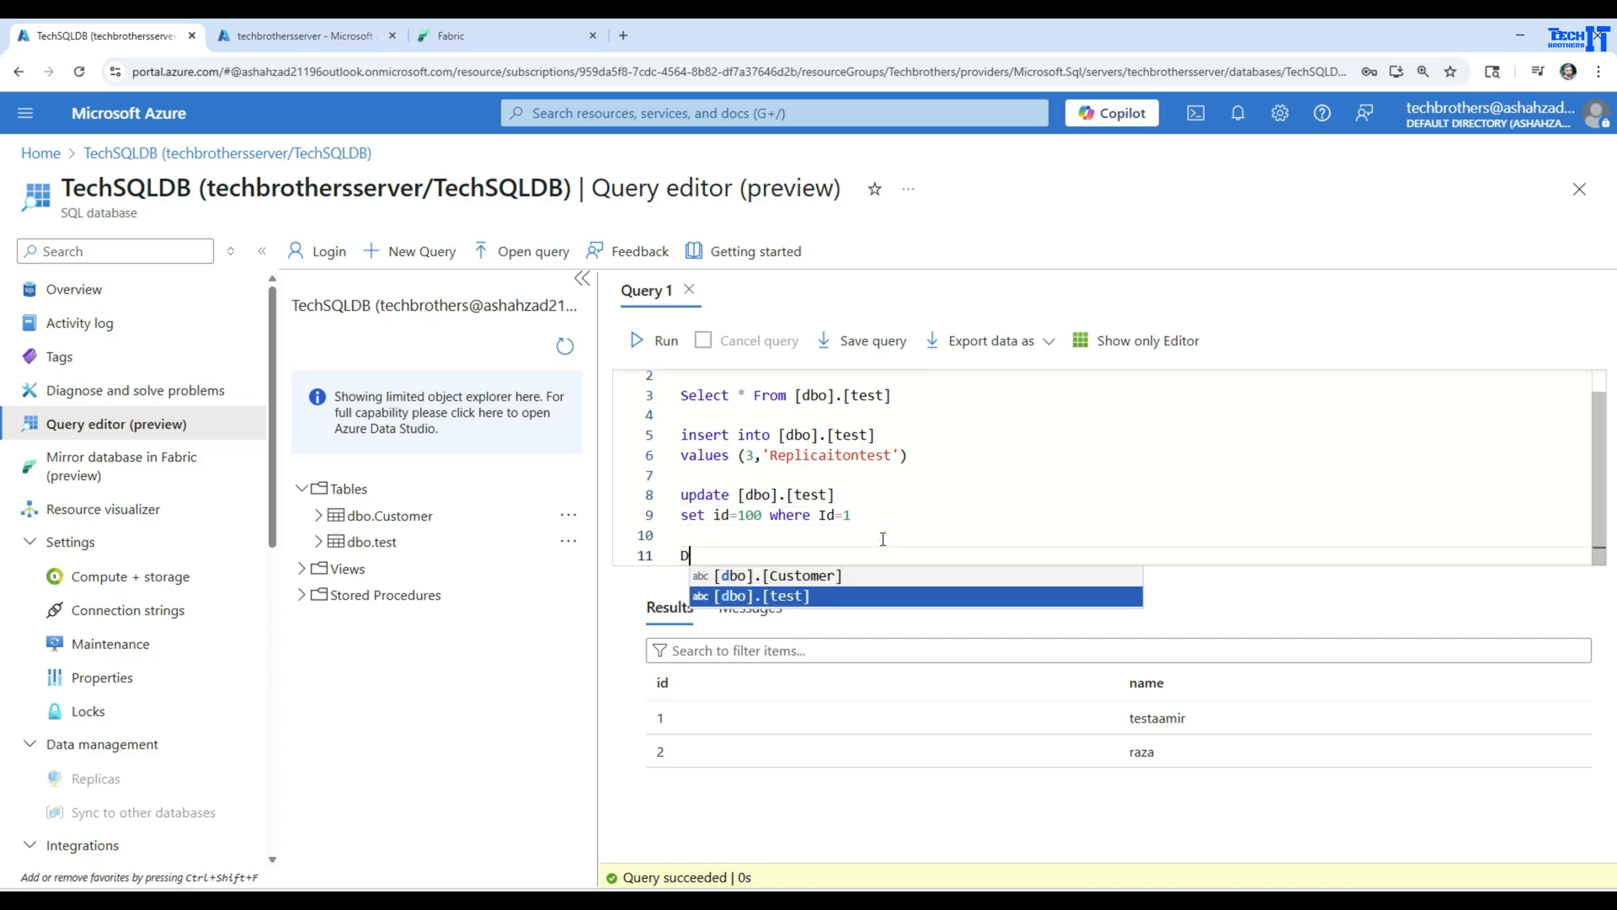
pyautogui.write('elete from')
pyautogui.hotkey('ctrl', 'v')
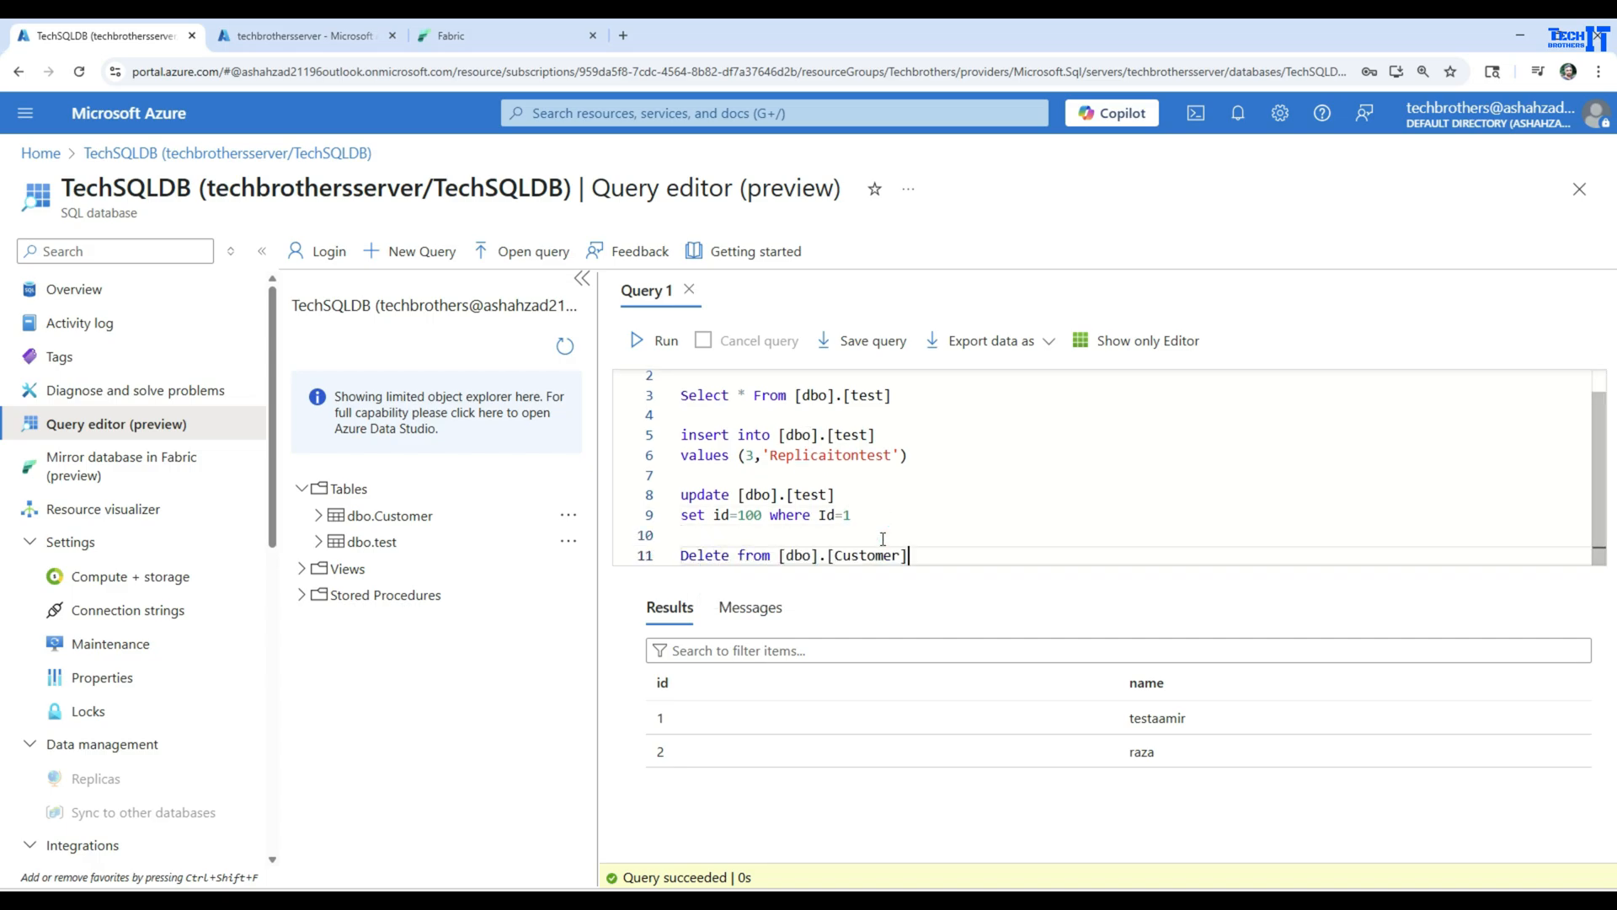
pyautogui.press('Return')
pyautogui.write('where c')
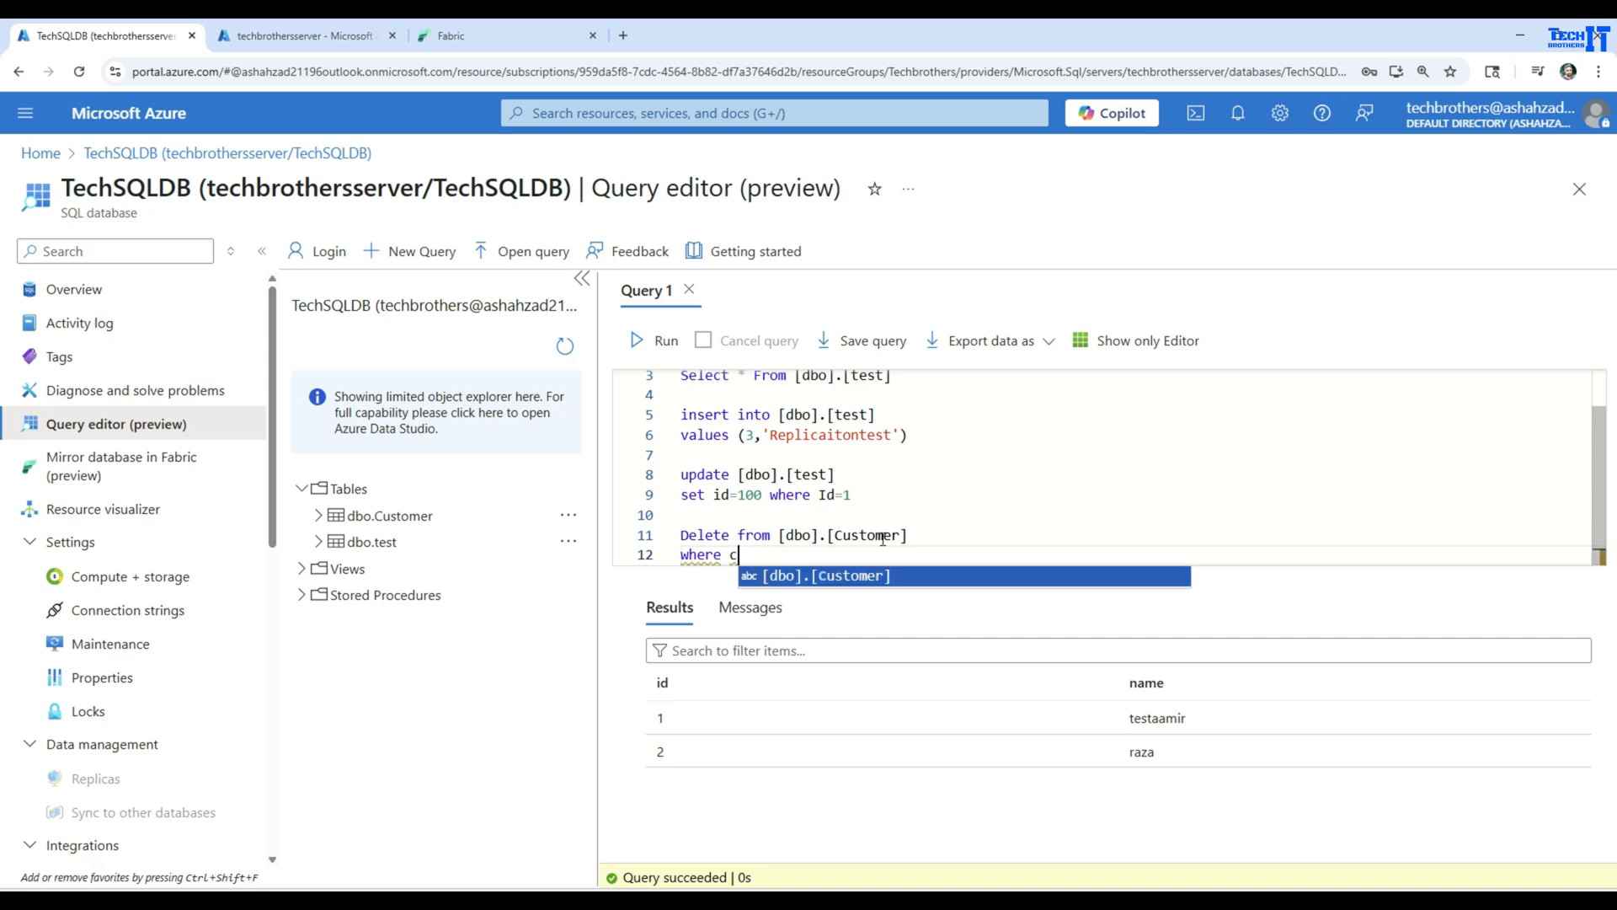
pyautogui.write('ustomeri')
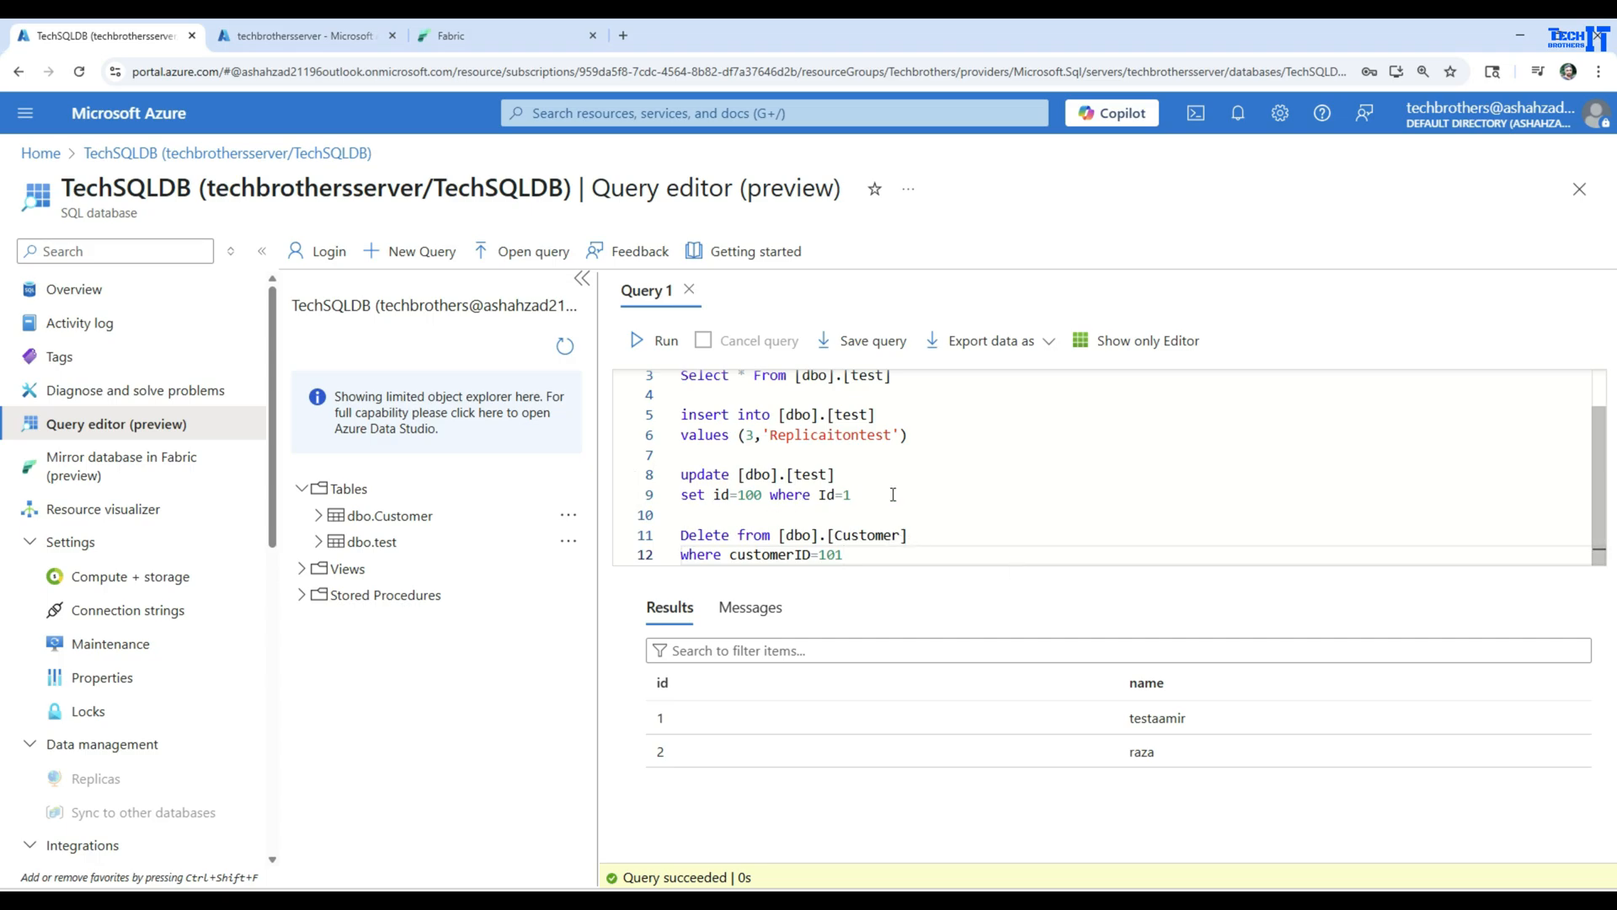
pyautogui.scroll(1, 893, 494)
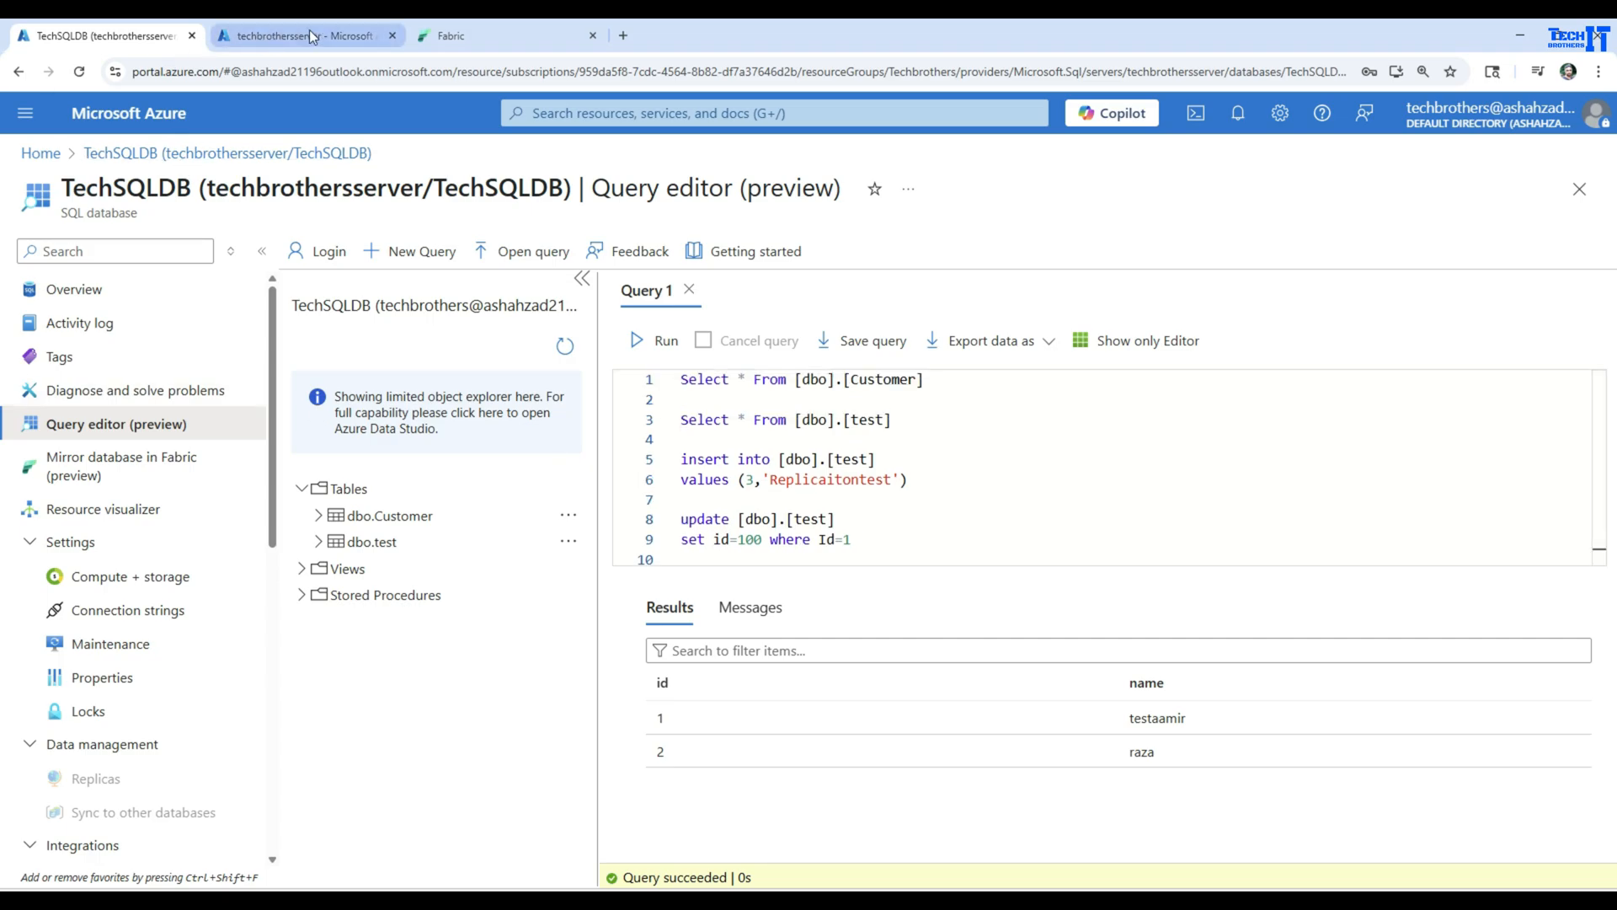
# Switch to the mirrored database in Fabric, refresh the replication monitor and check the rows replicated for the test and Customer tables
pyautogui.click(497, 35)
pyautogui.click(195, 681)
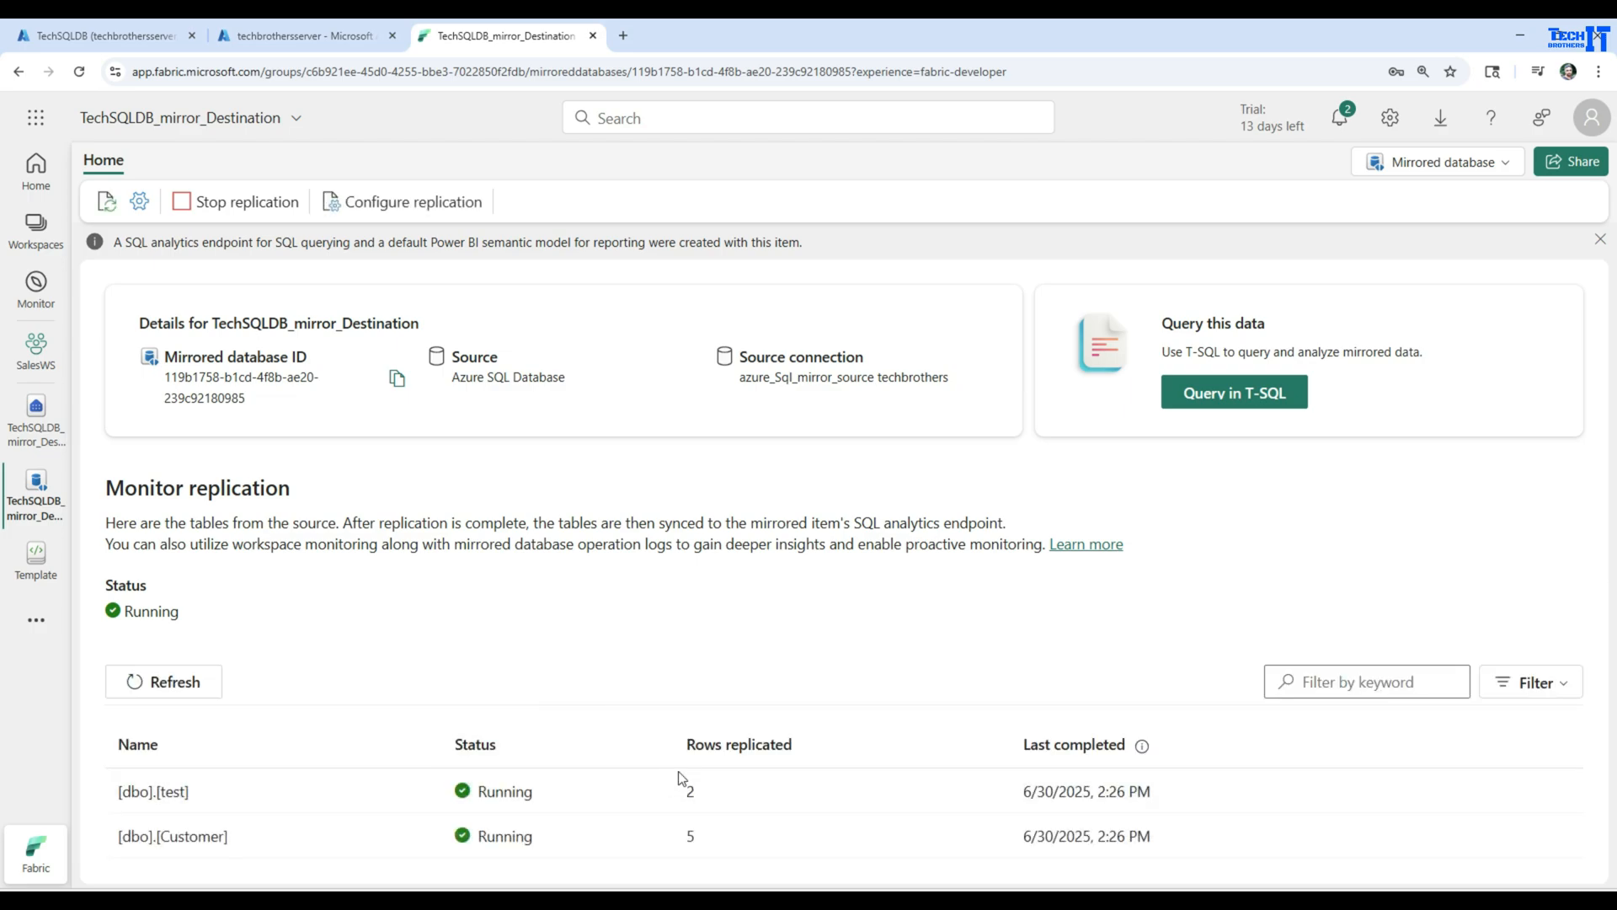
pyautogui.doubleClick(693, 792)
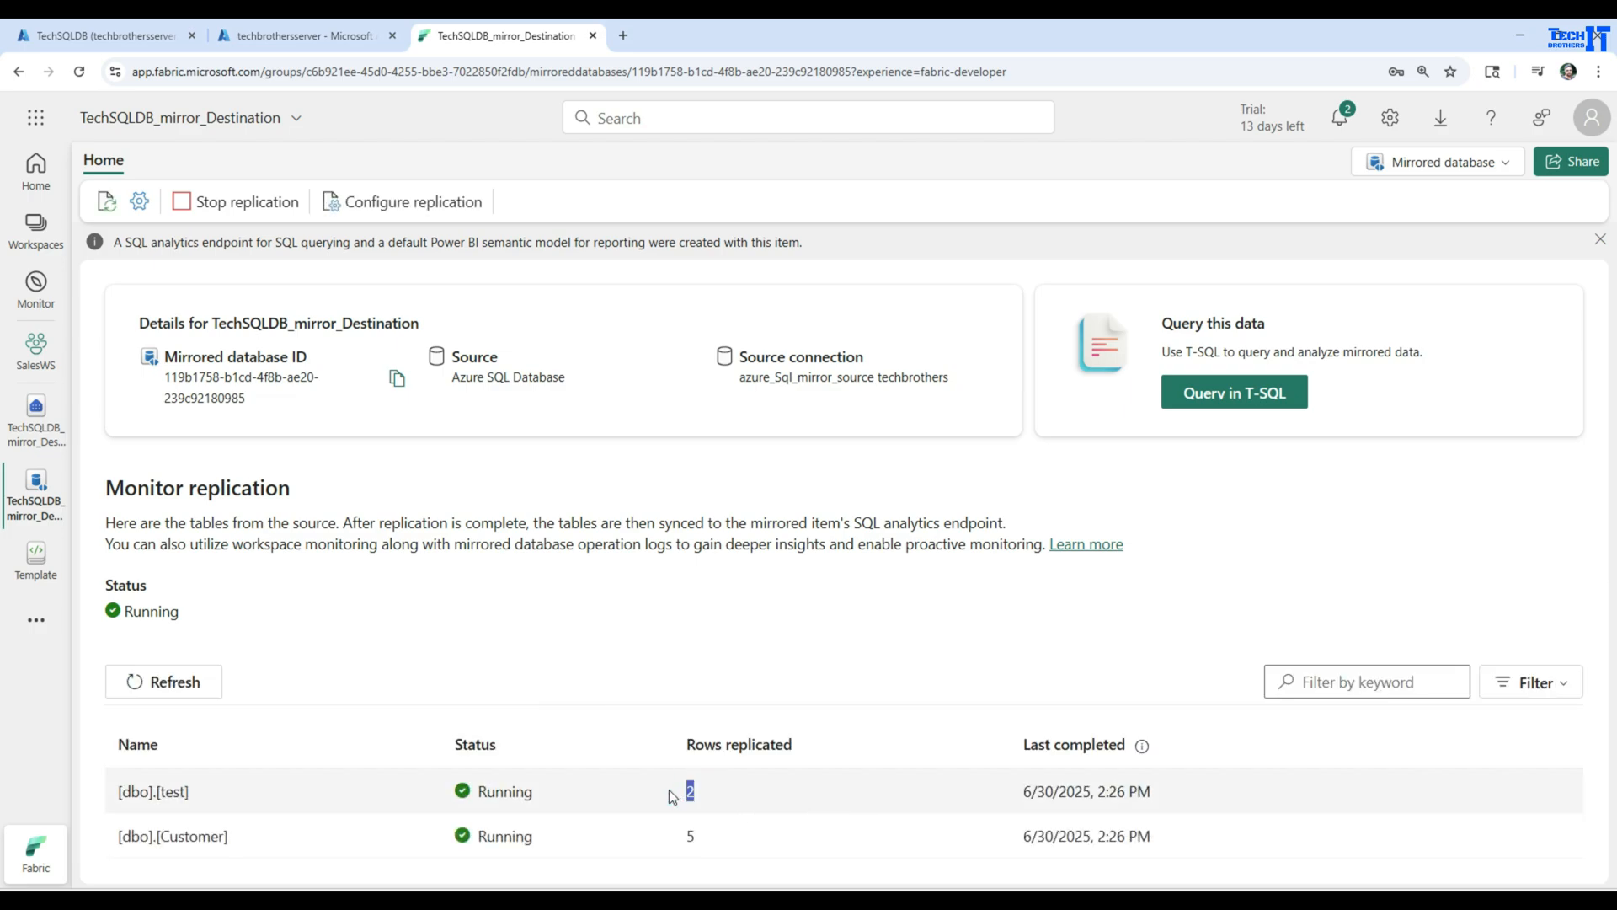
pyautogui.doubleClick(690, 835)
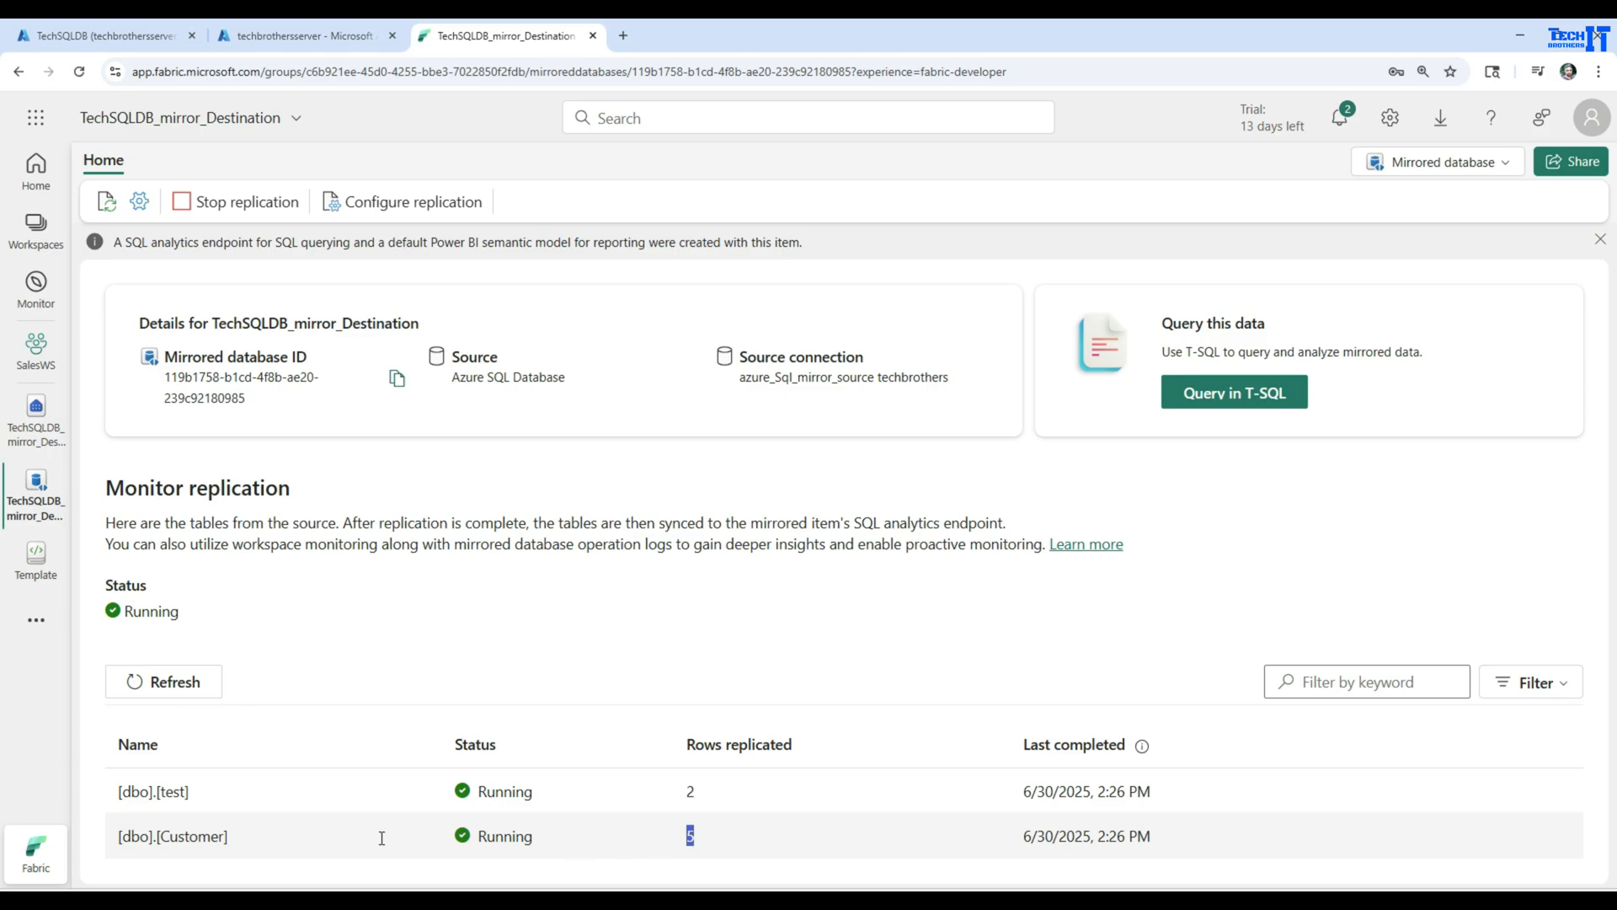
# Open the mirror's SQL analytics endpoint, expand Schemas, dbo and Tables, and widen the Explorer
pyautogui.click(35, 417)
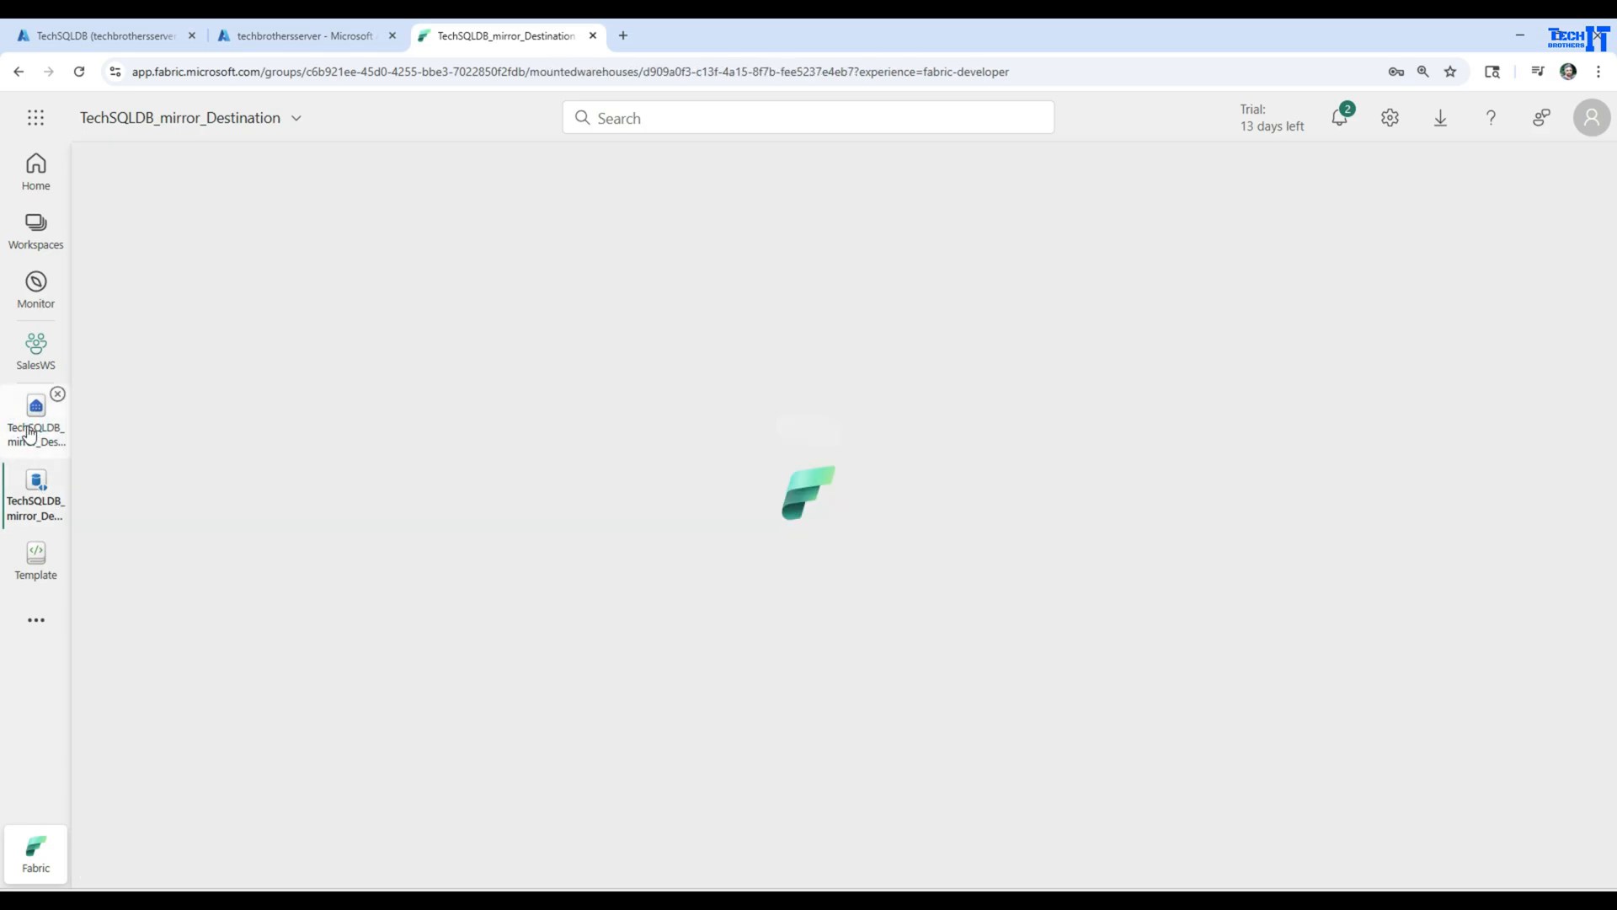
pyautogui.click(134, 414)
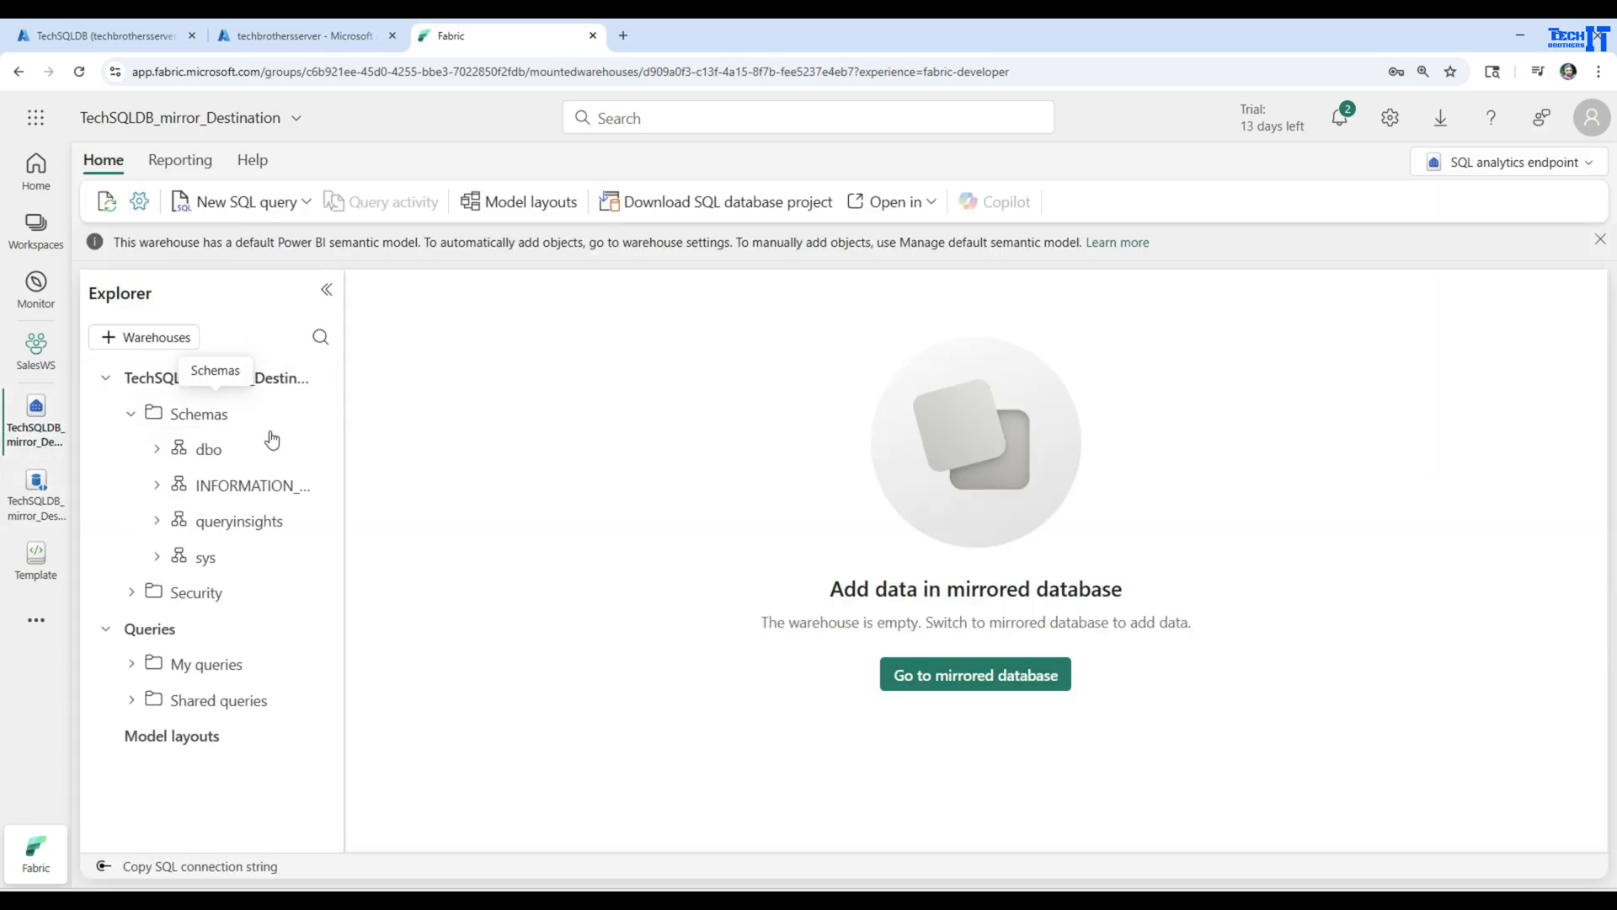
pyautogui.click(158, 450)
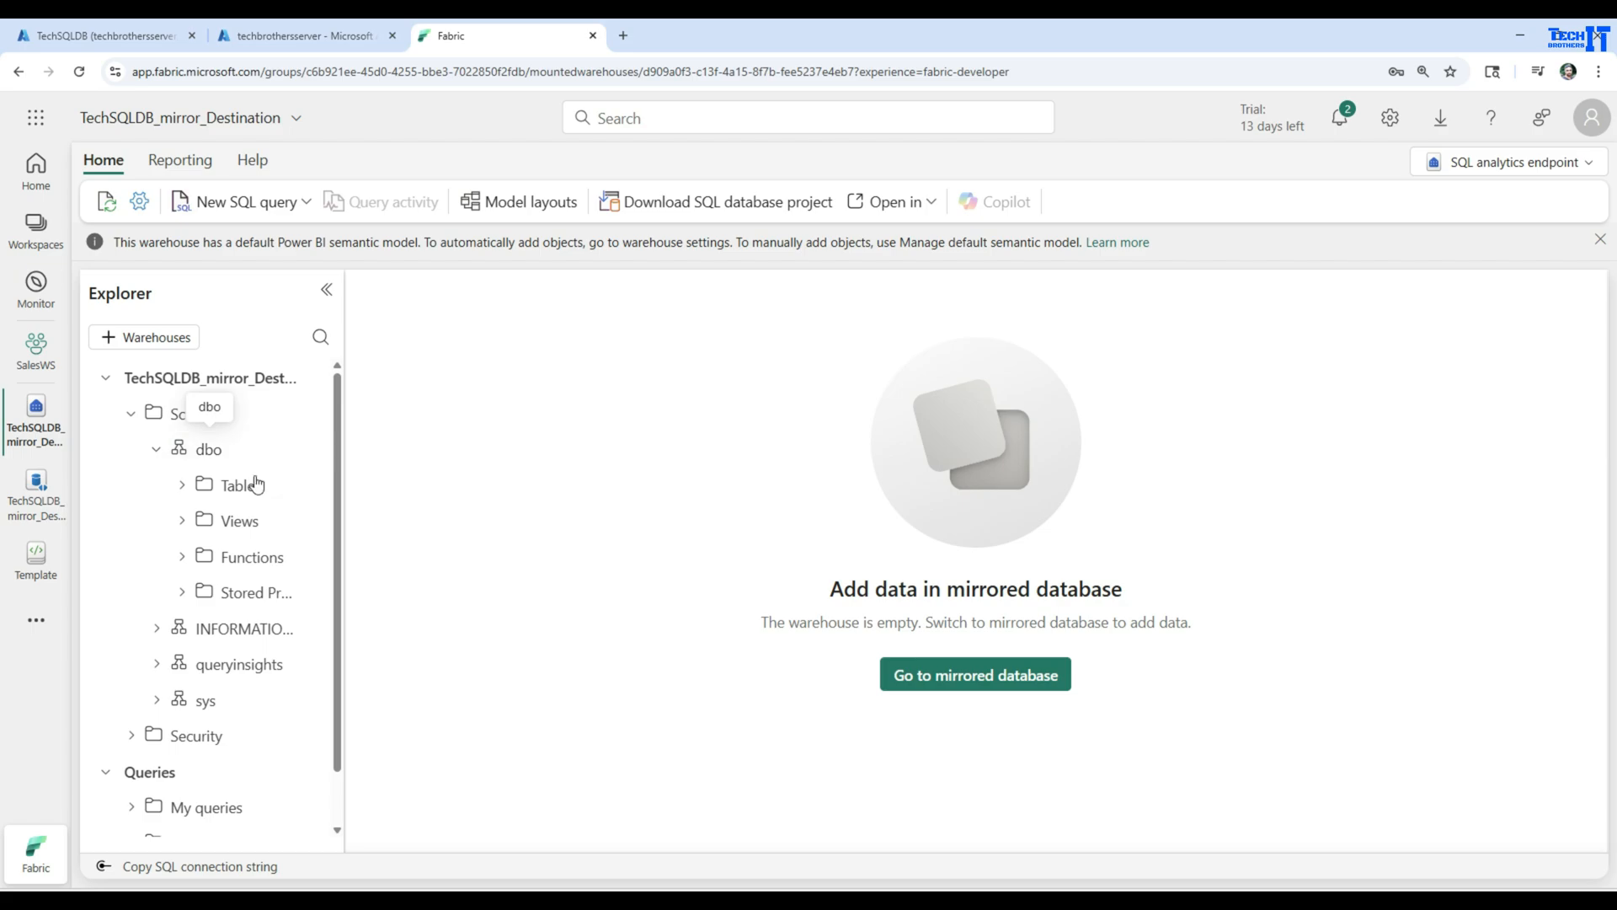
pyautogui.click(182, 486)
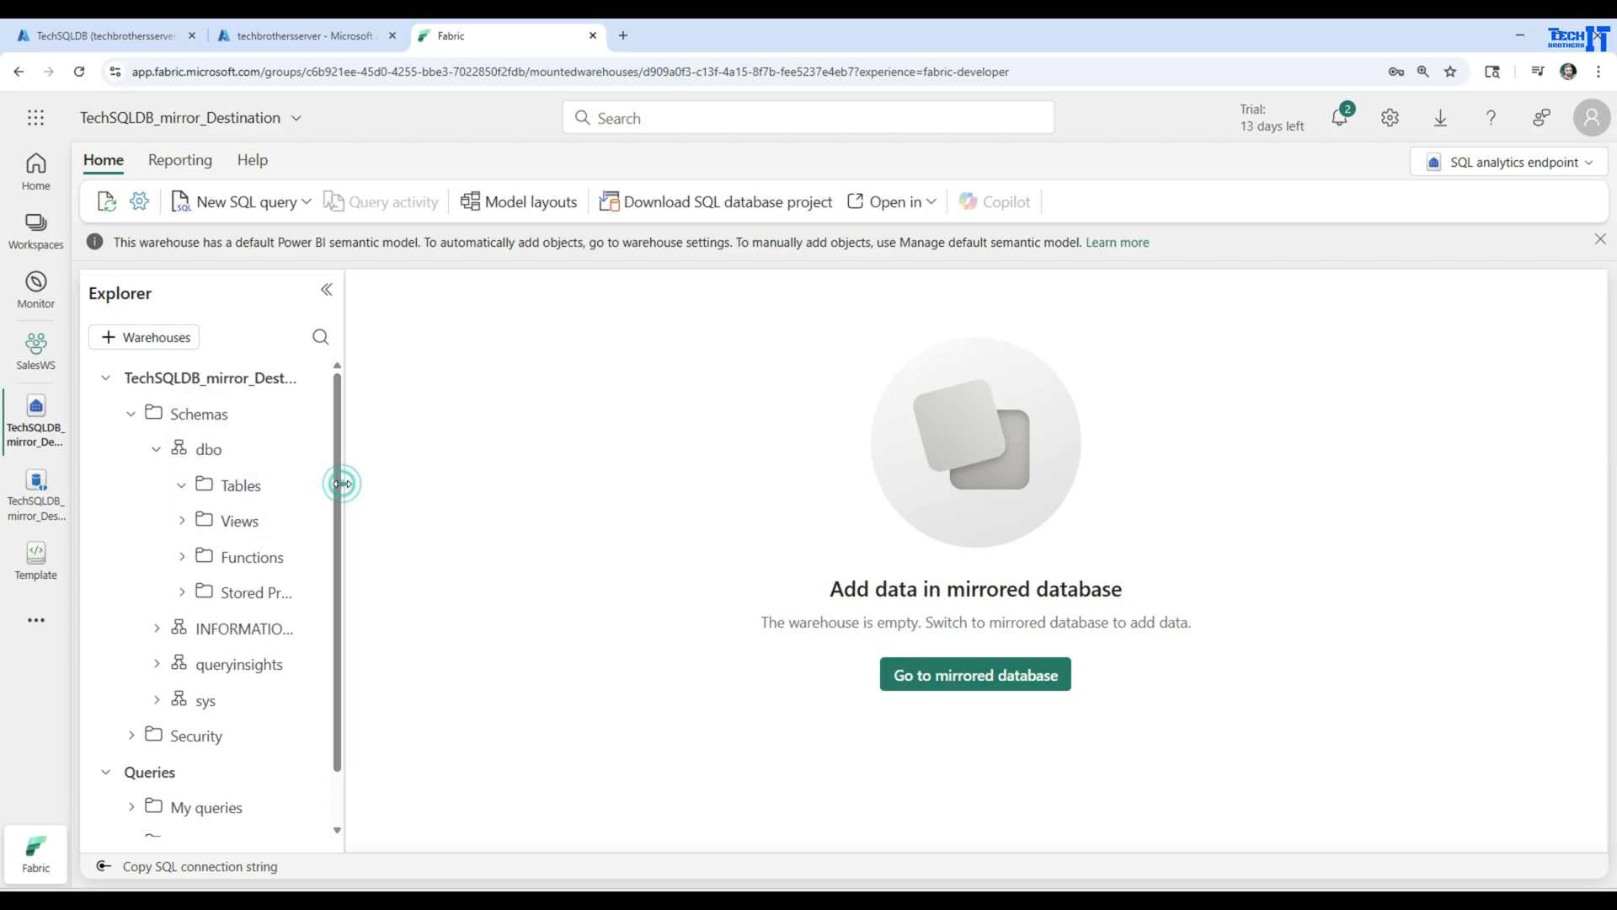
pyautogui.moveTo(343, 481); pyautogui.dragTo(495, 484)
pyautogui.click(452, 491)
pyautogui.click(497, 517)
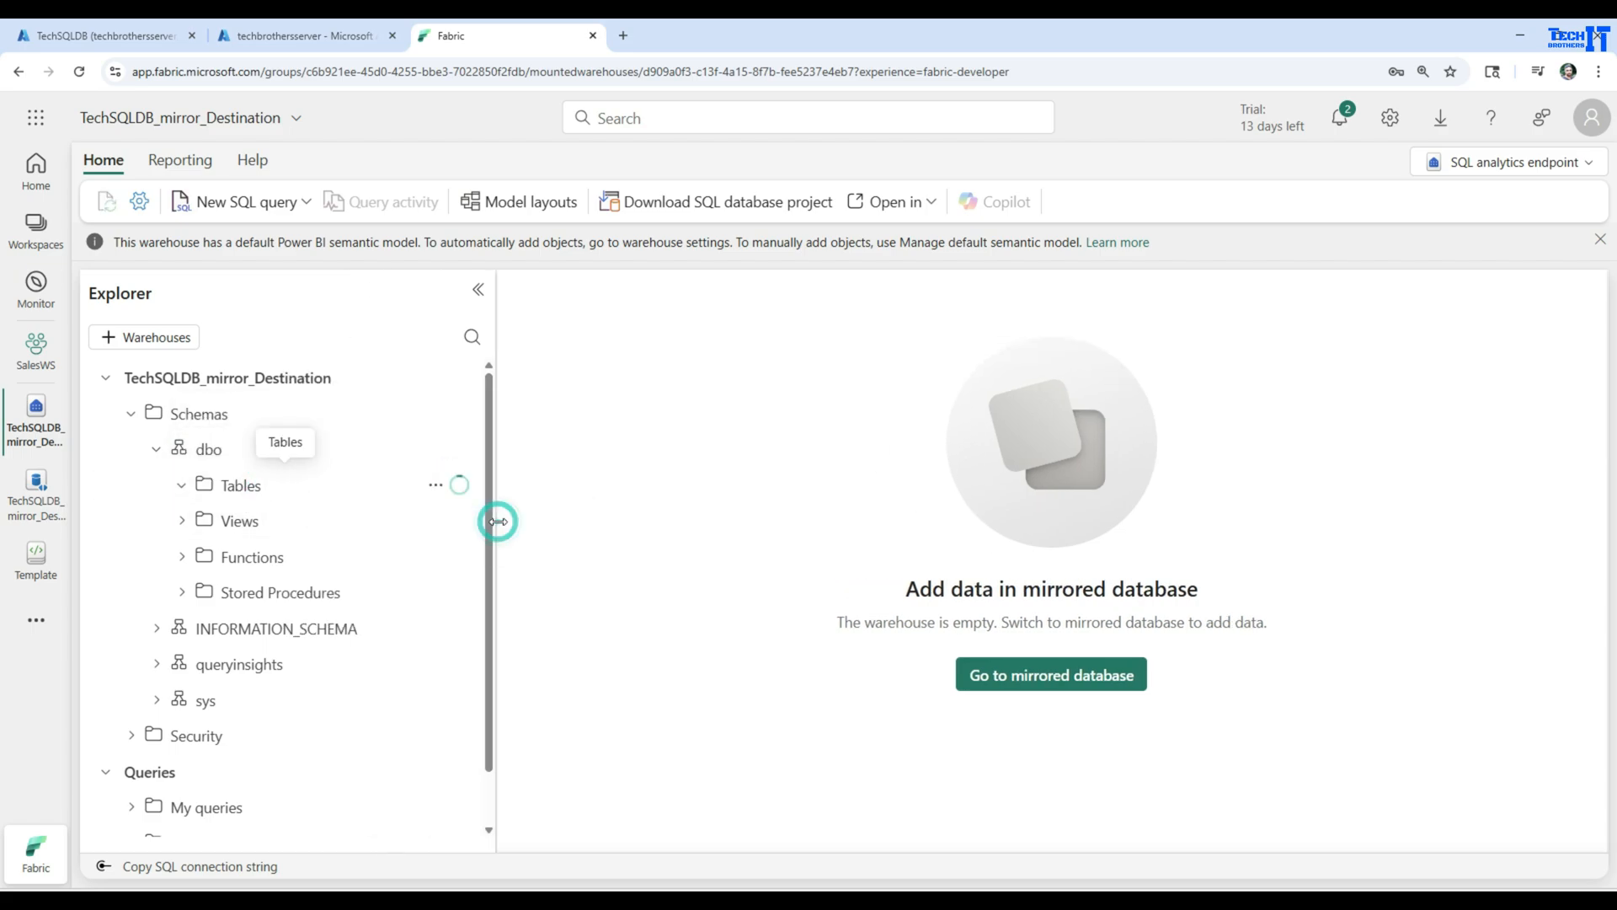
# Create a new SQL query in the analytics endpoint and run Select * From dbo.Customer
pyautogui.click(306, 202)
pyautogui.click(299, 243)
pyautogui.click(851, 413)
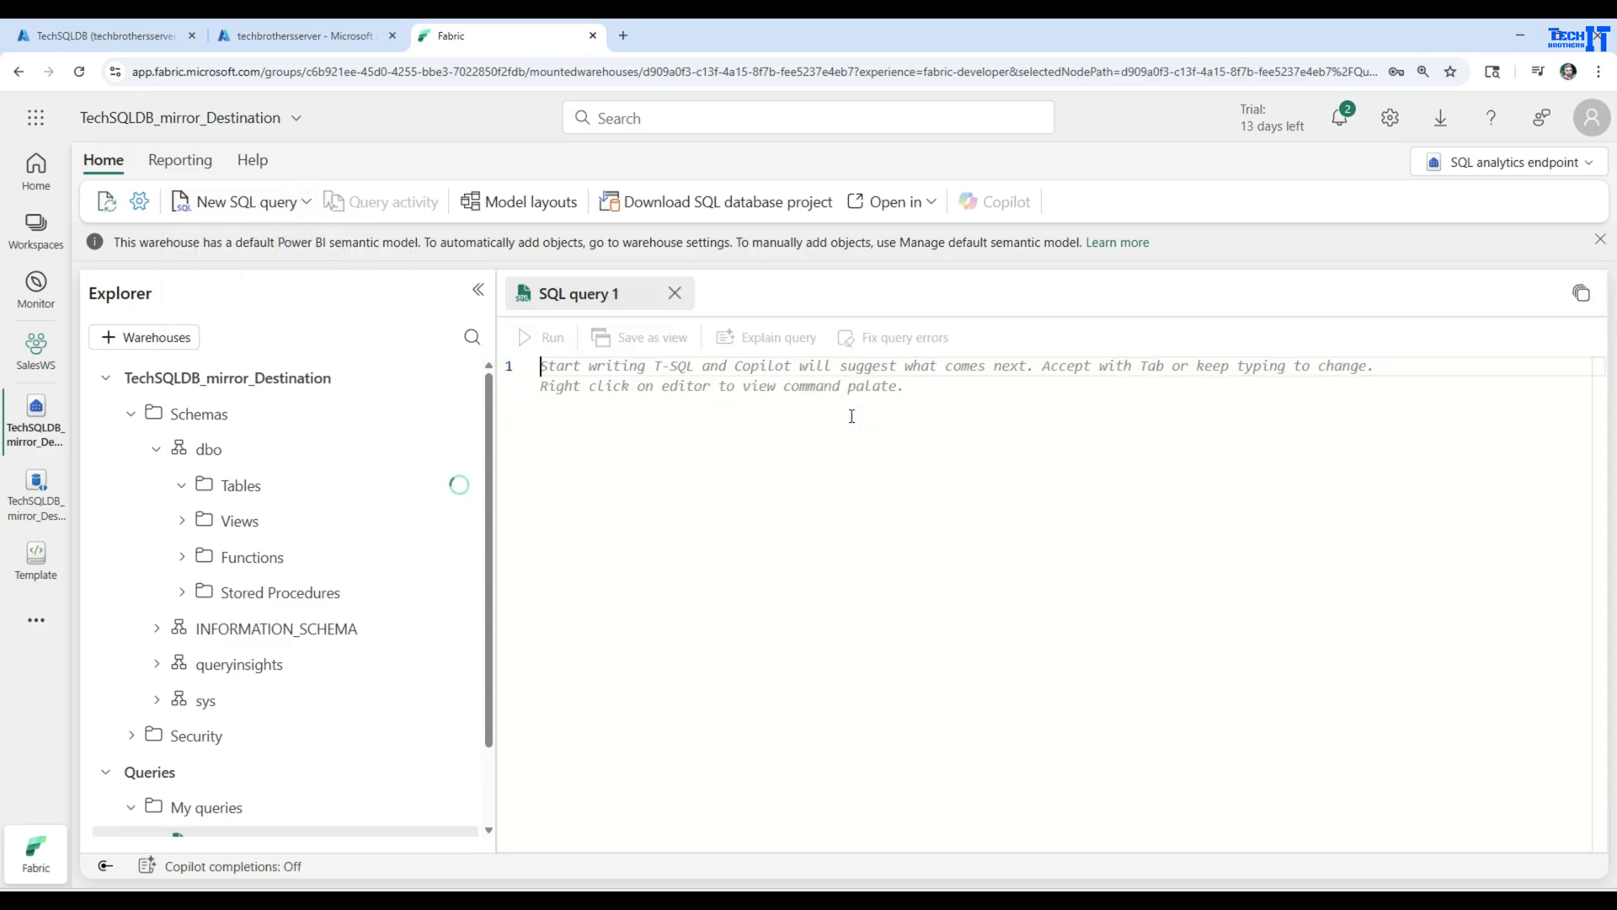
pyautogui.write('Select * From dbo.')
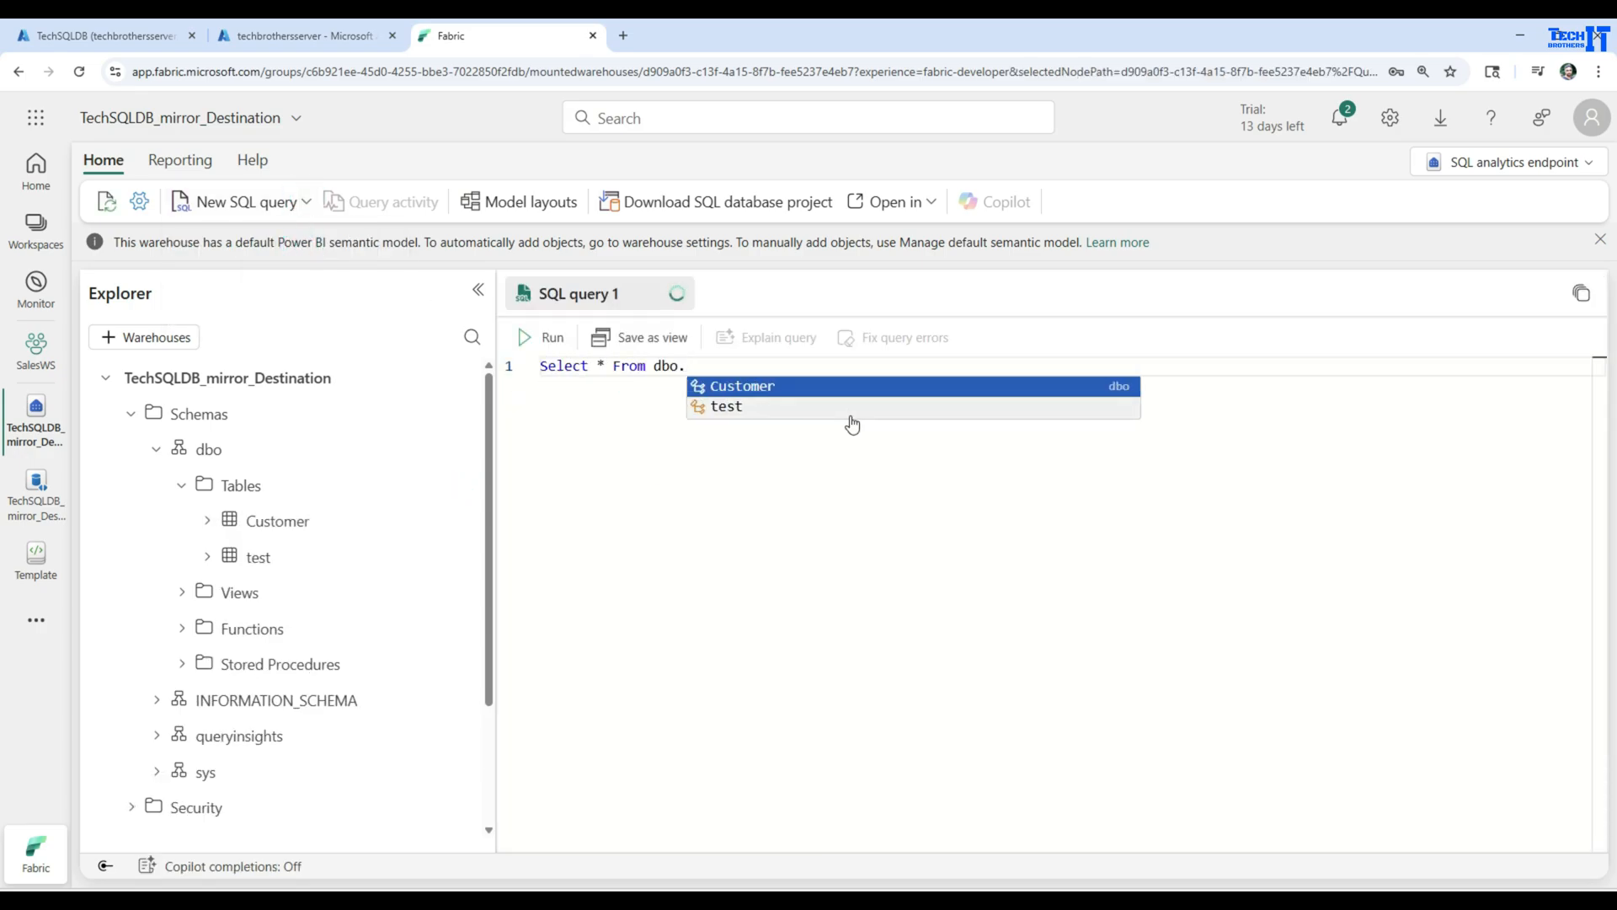
pyautogui.press('Tab')
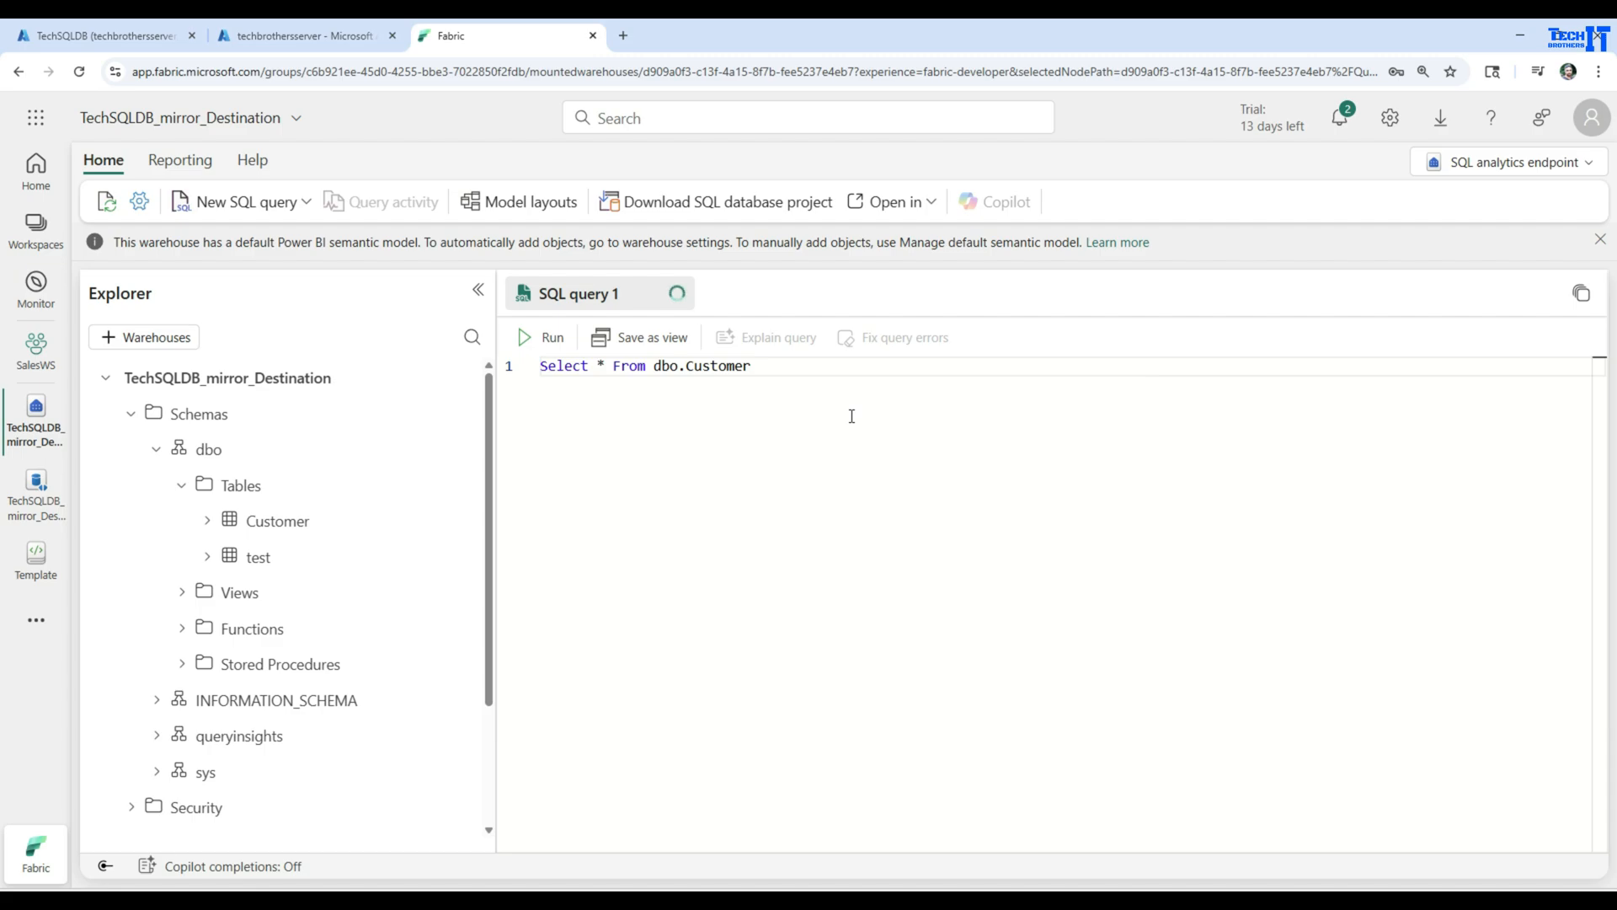
pyautogui.click(549, 338)
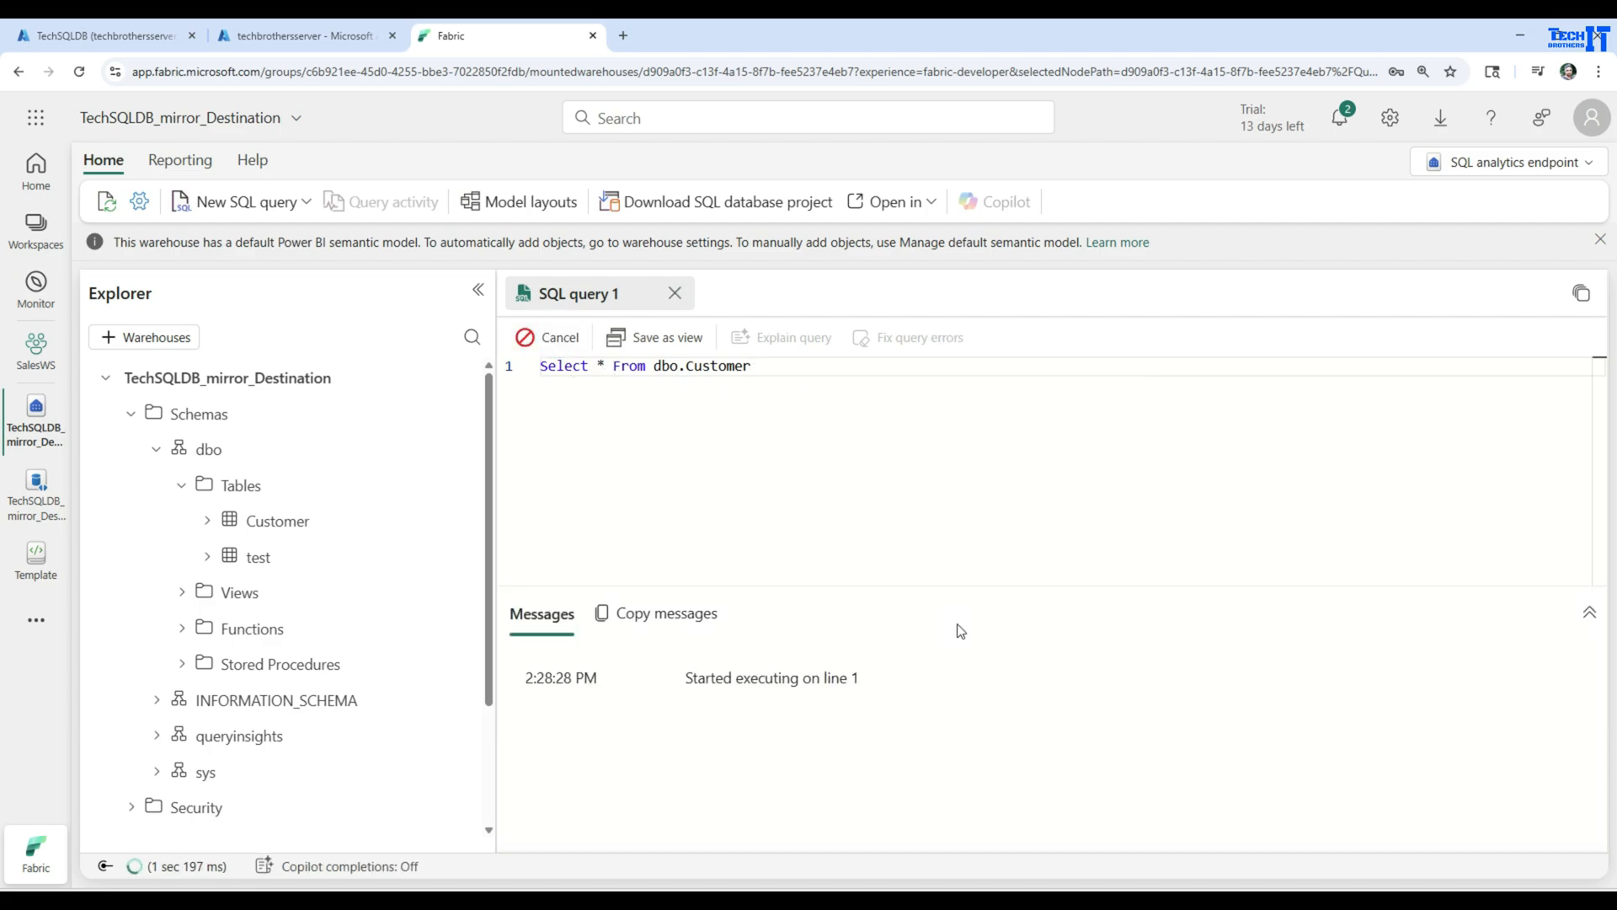
# Add the statement Select * From dbo.test on line 3, below the Customer query
pyautogui.click(984, 432)
pyautogui.press('Return')
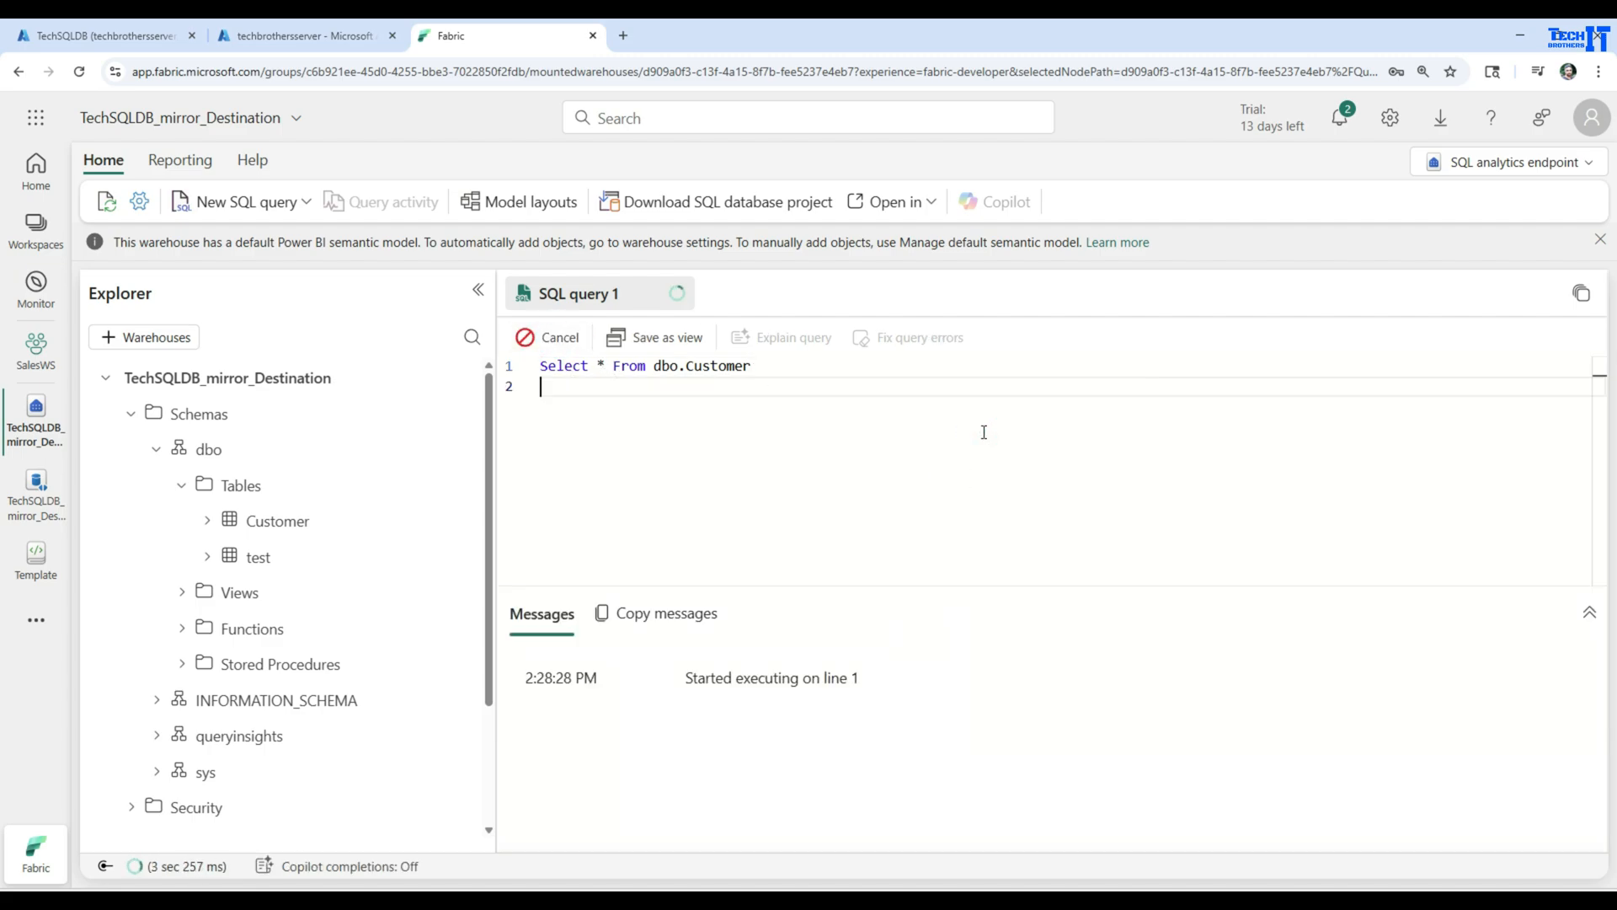
pyautogui.press('Return')
pyautogui.write('Select * Fro')
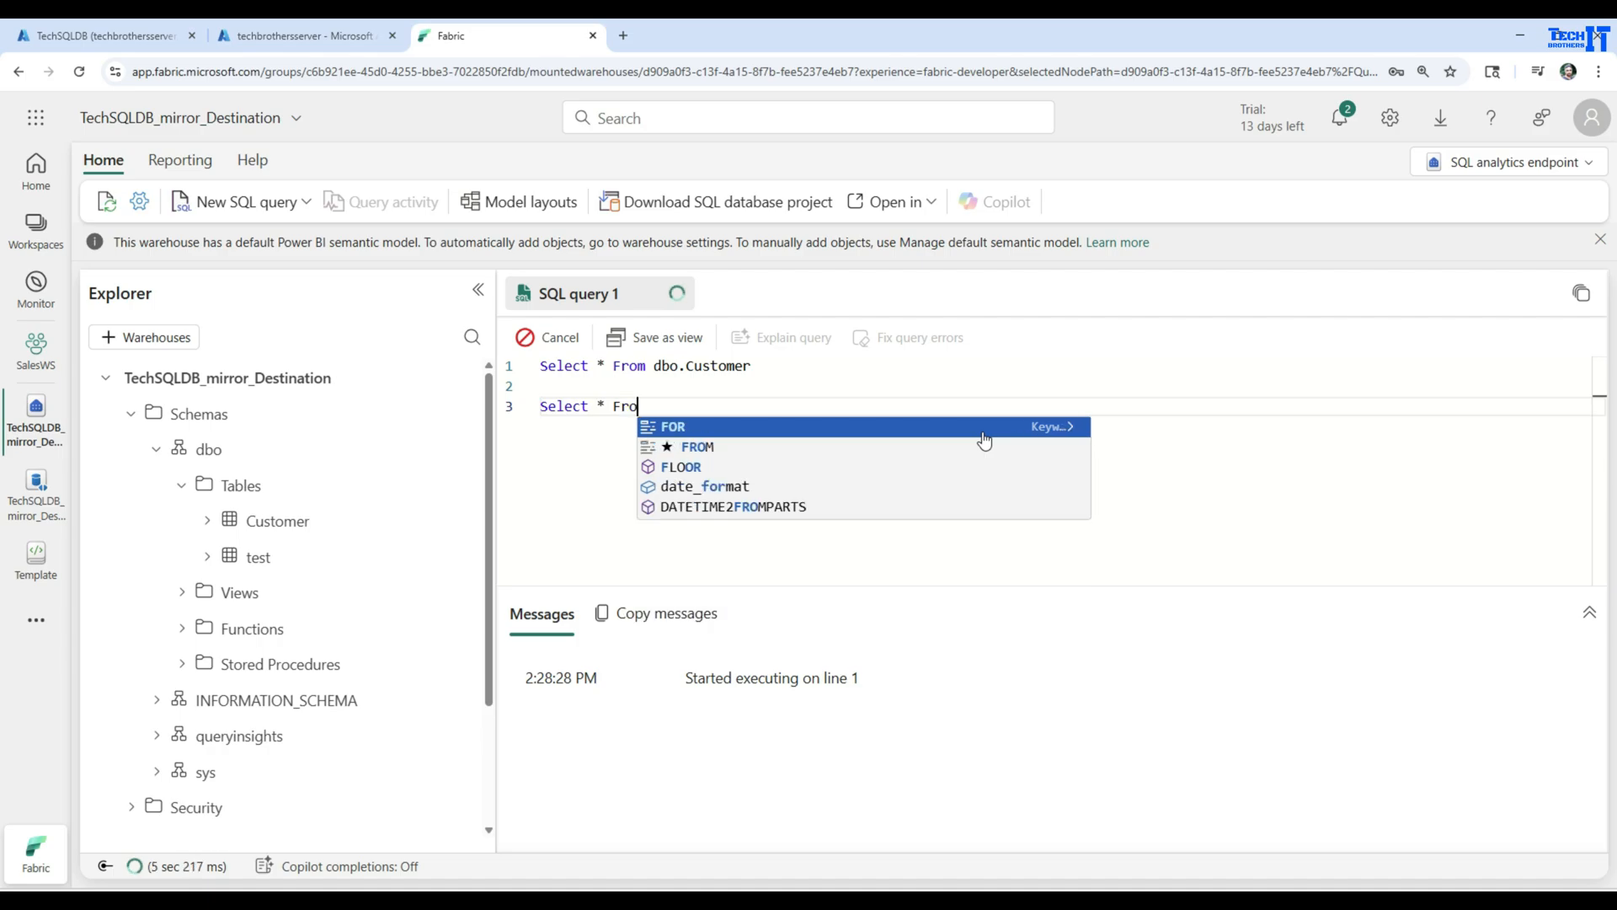
pyautogui.write('m dbo.test')
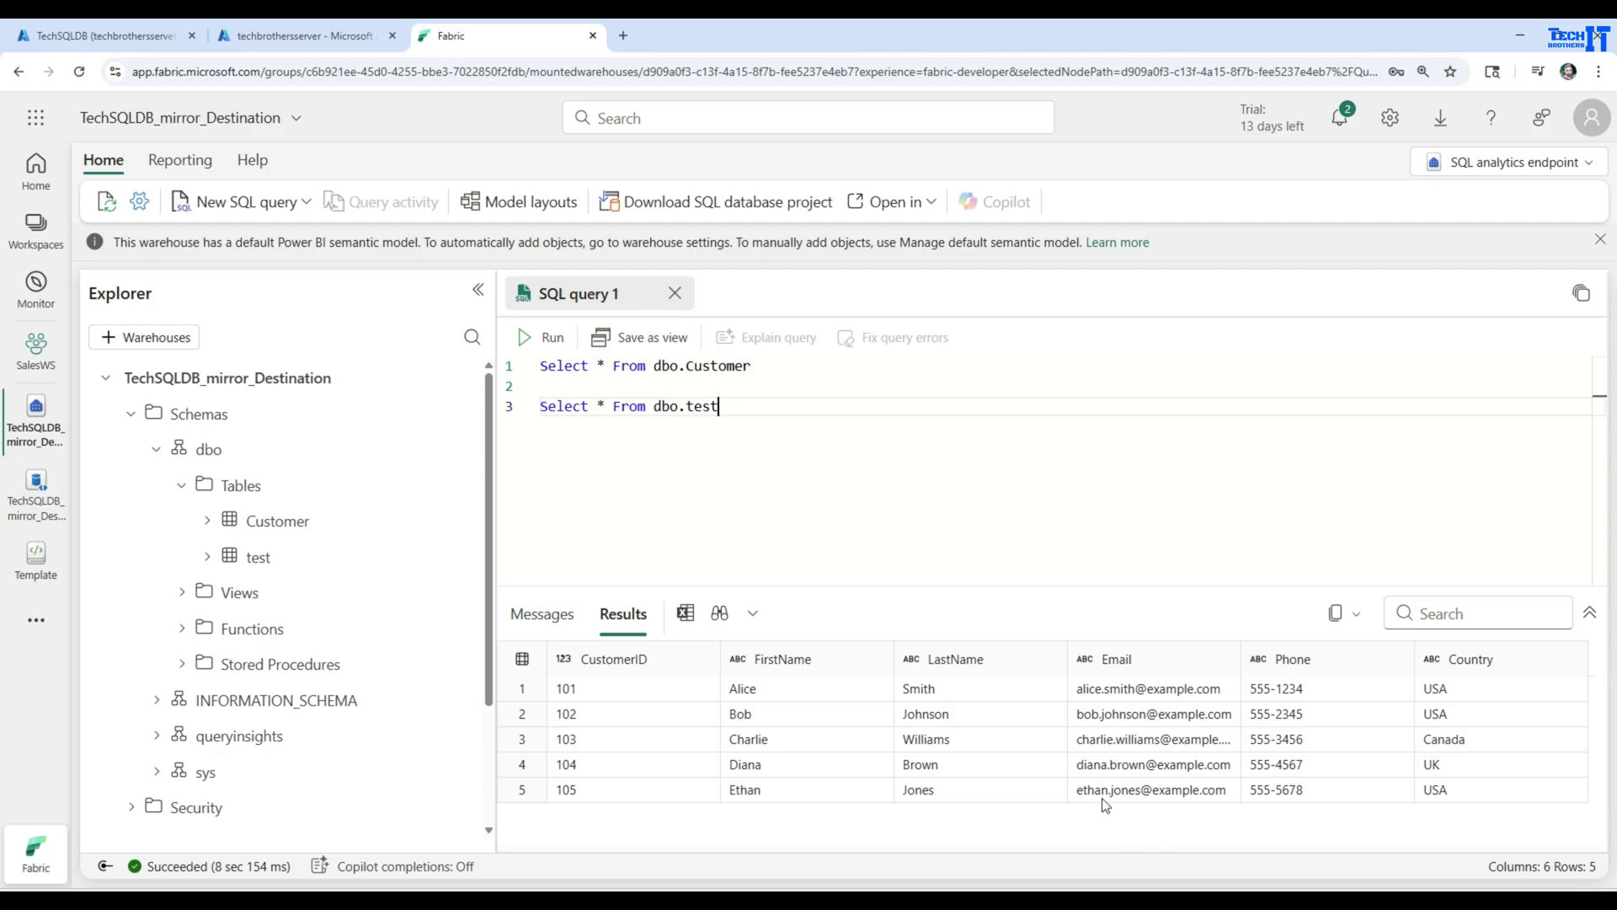
# Narrow the Explorer and run only the selected statement Select * From dbo.test
pyautogui.moveTo(724, 427); pyautogui.dragTo(541, 407)
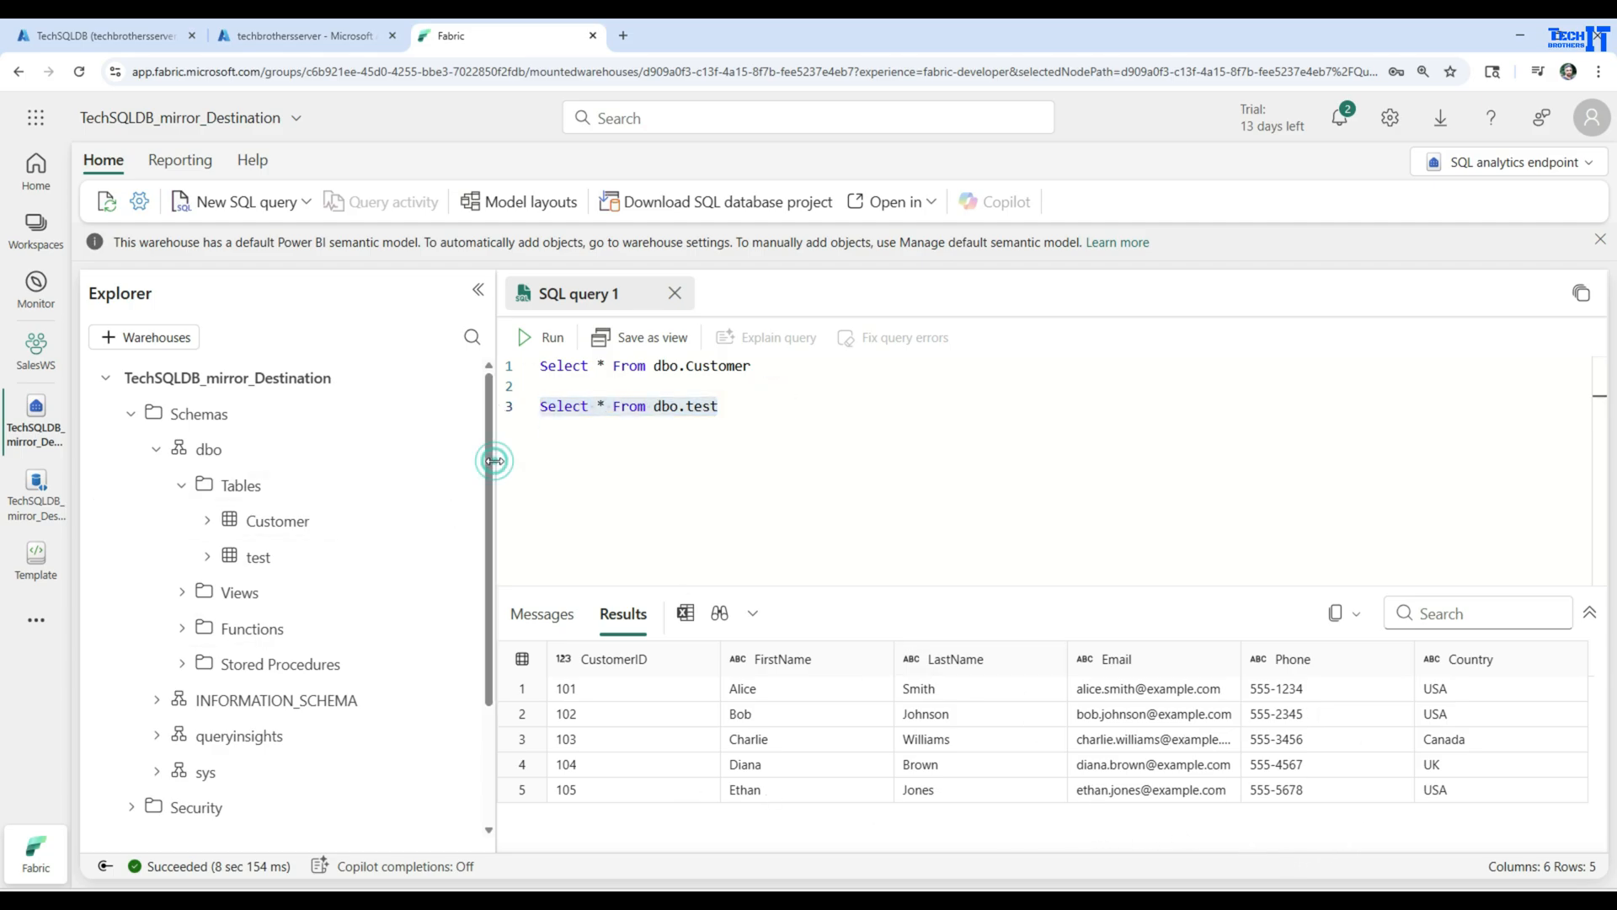
pyautogui.moveTo(490, 459); pyautogui.dragTo(330, 457)
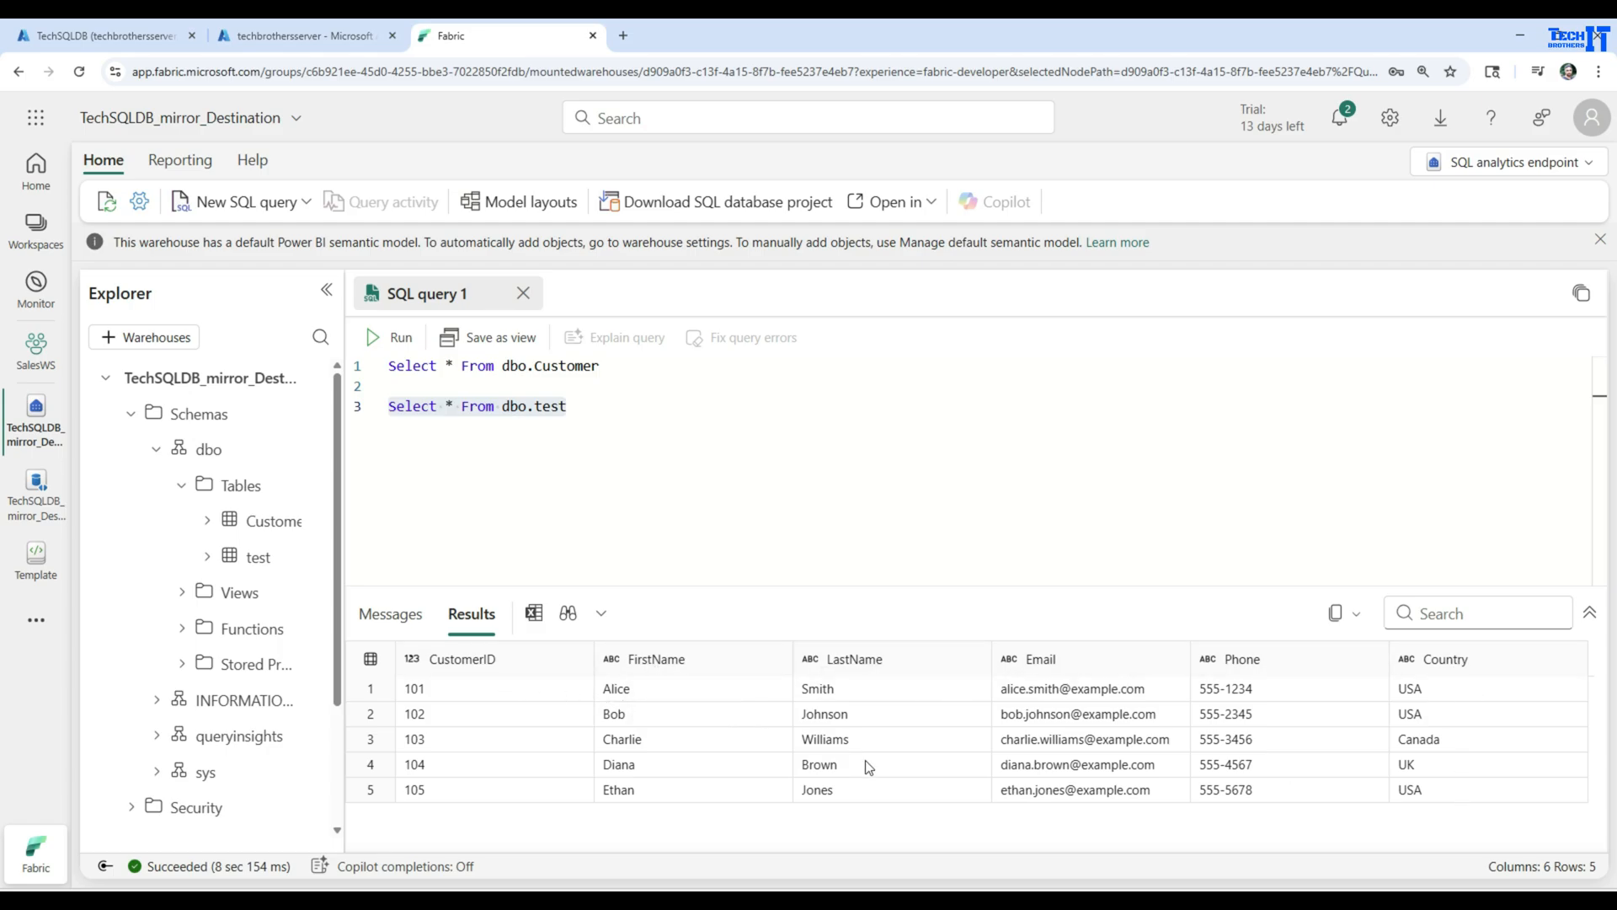
pyautogui.tripleClick(582, 406)
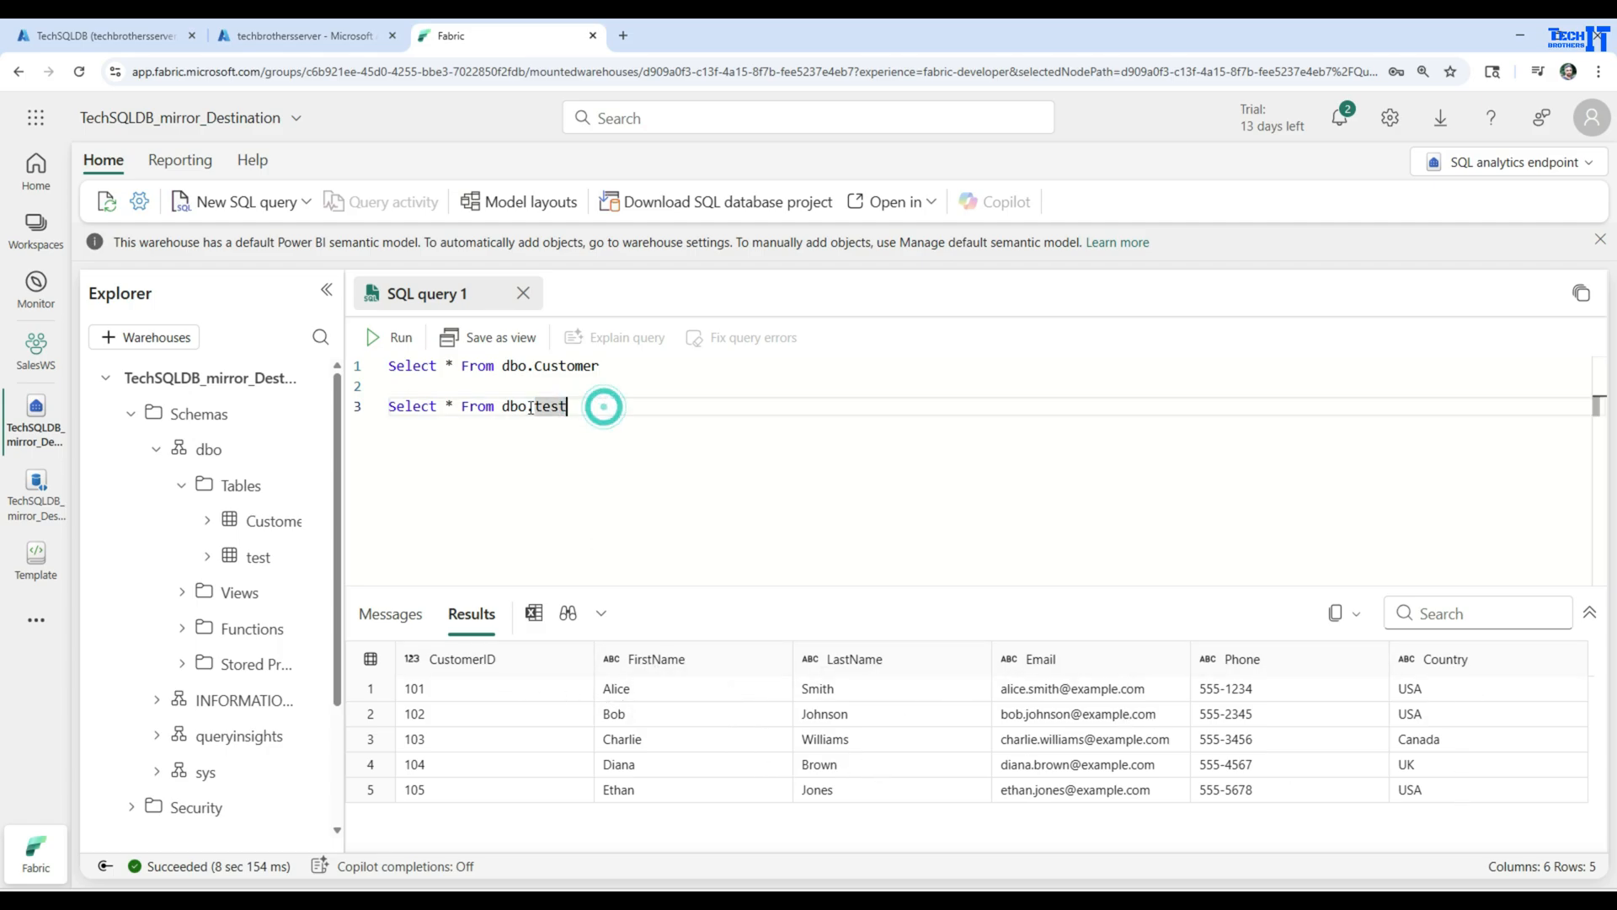
pyautogui.click(396, 339)
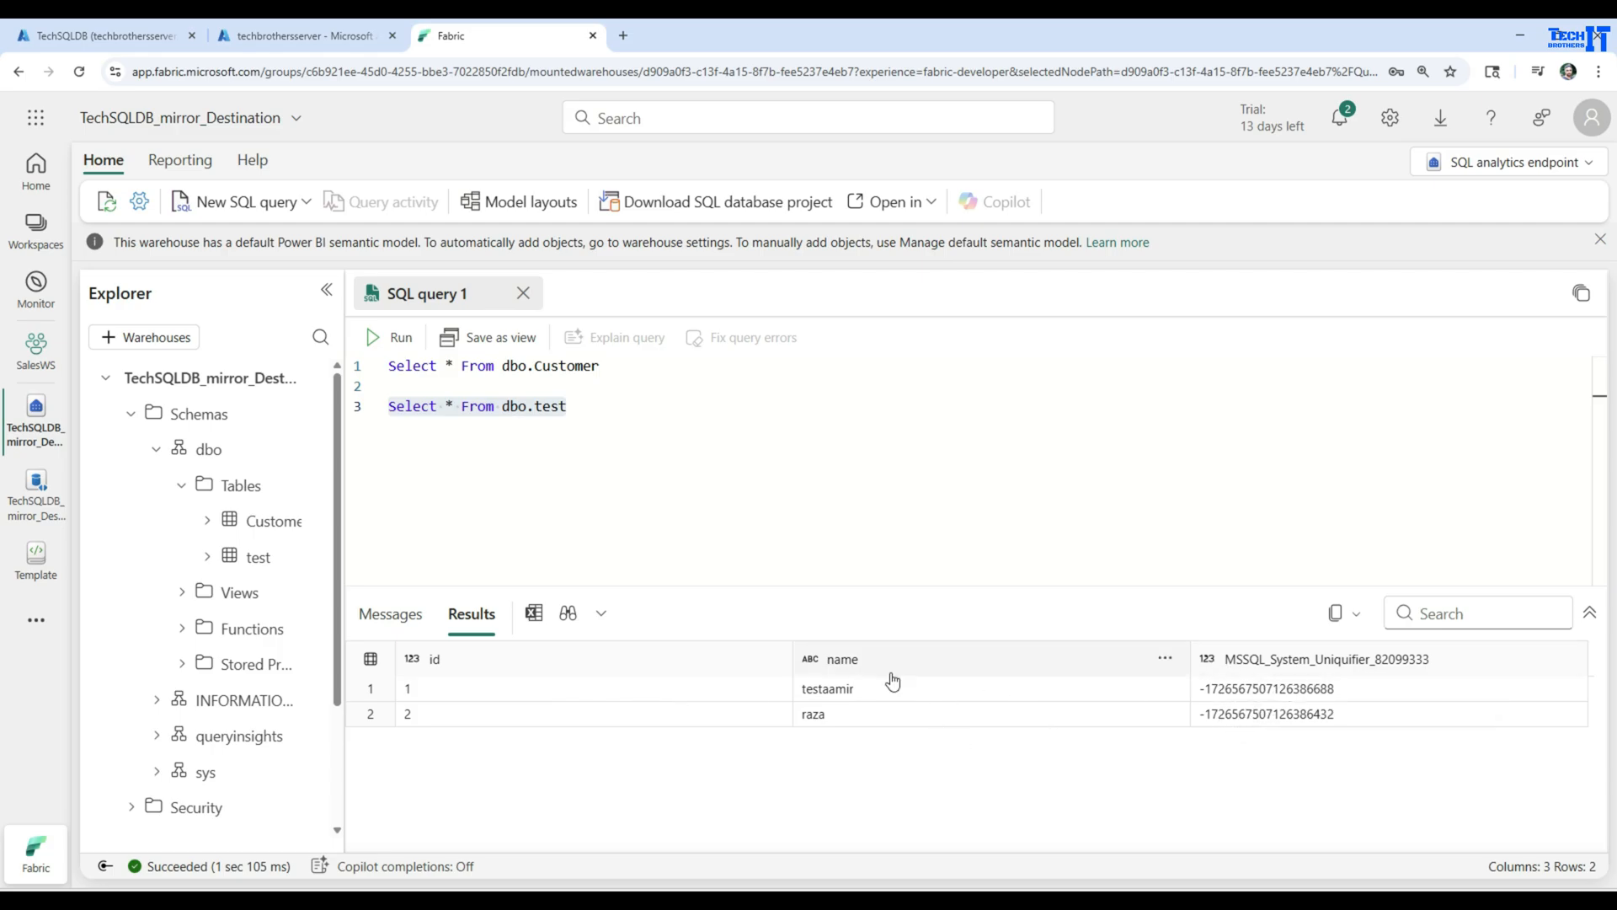
pyautogui.click(600, 423)
pyautogui.click(608, 363)
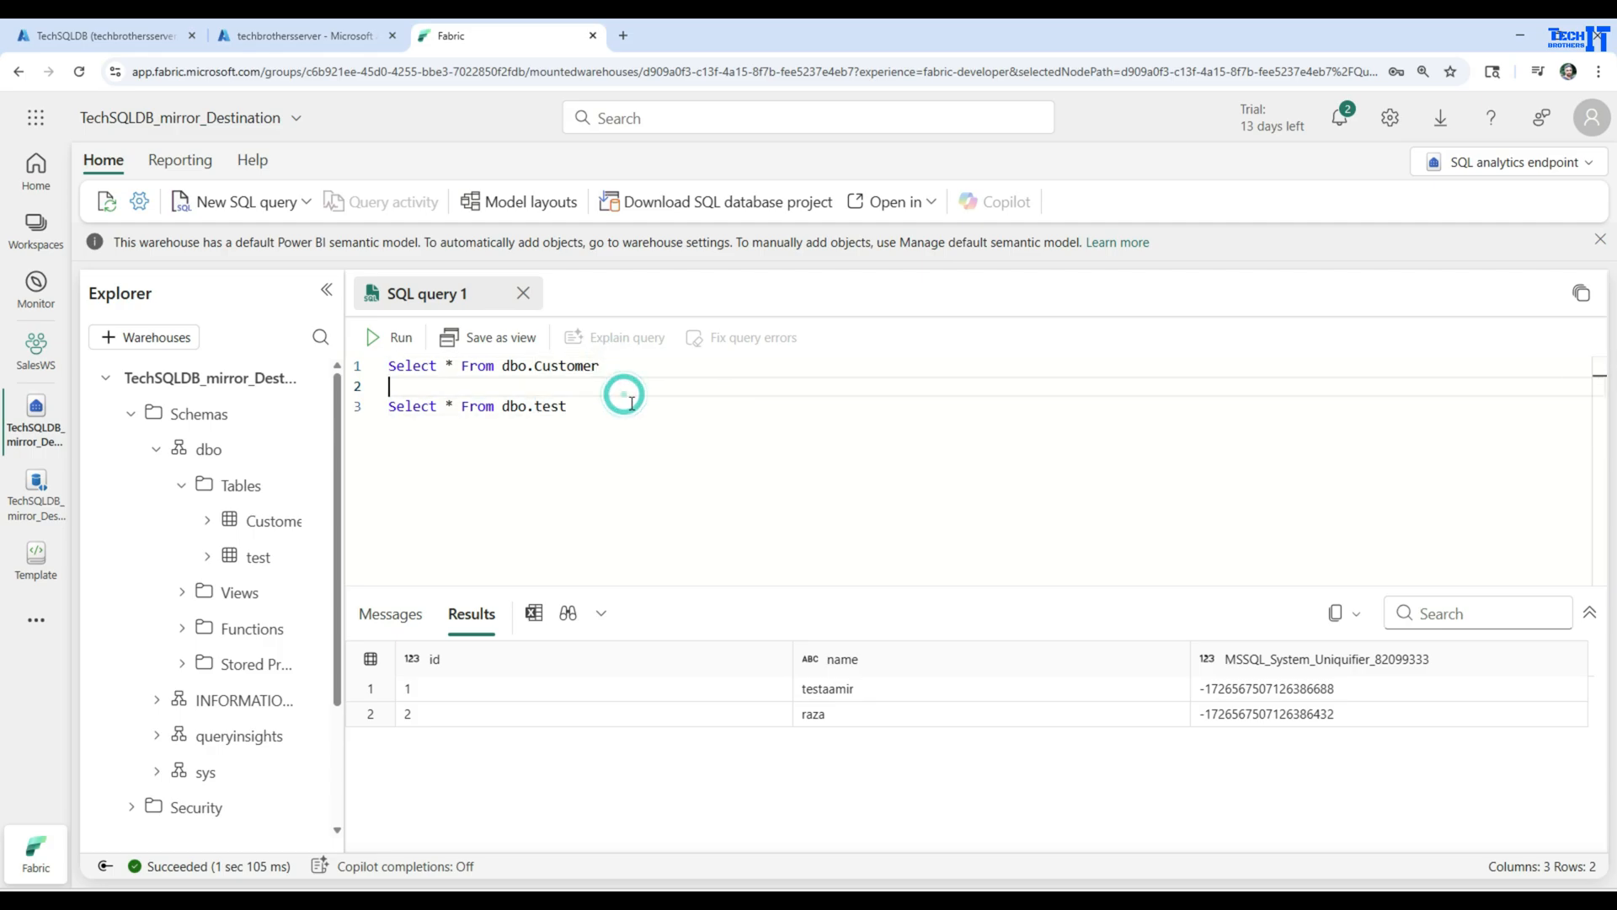
pyautogui.moveTo(621, 401); pyautogui.dragTo(383, 406)
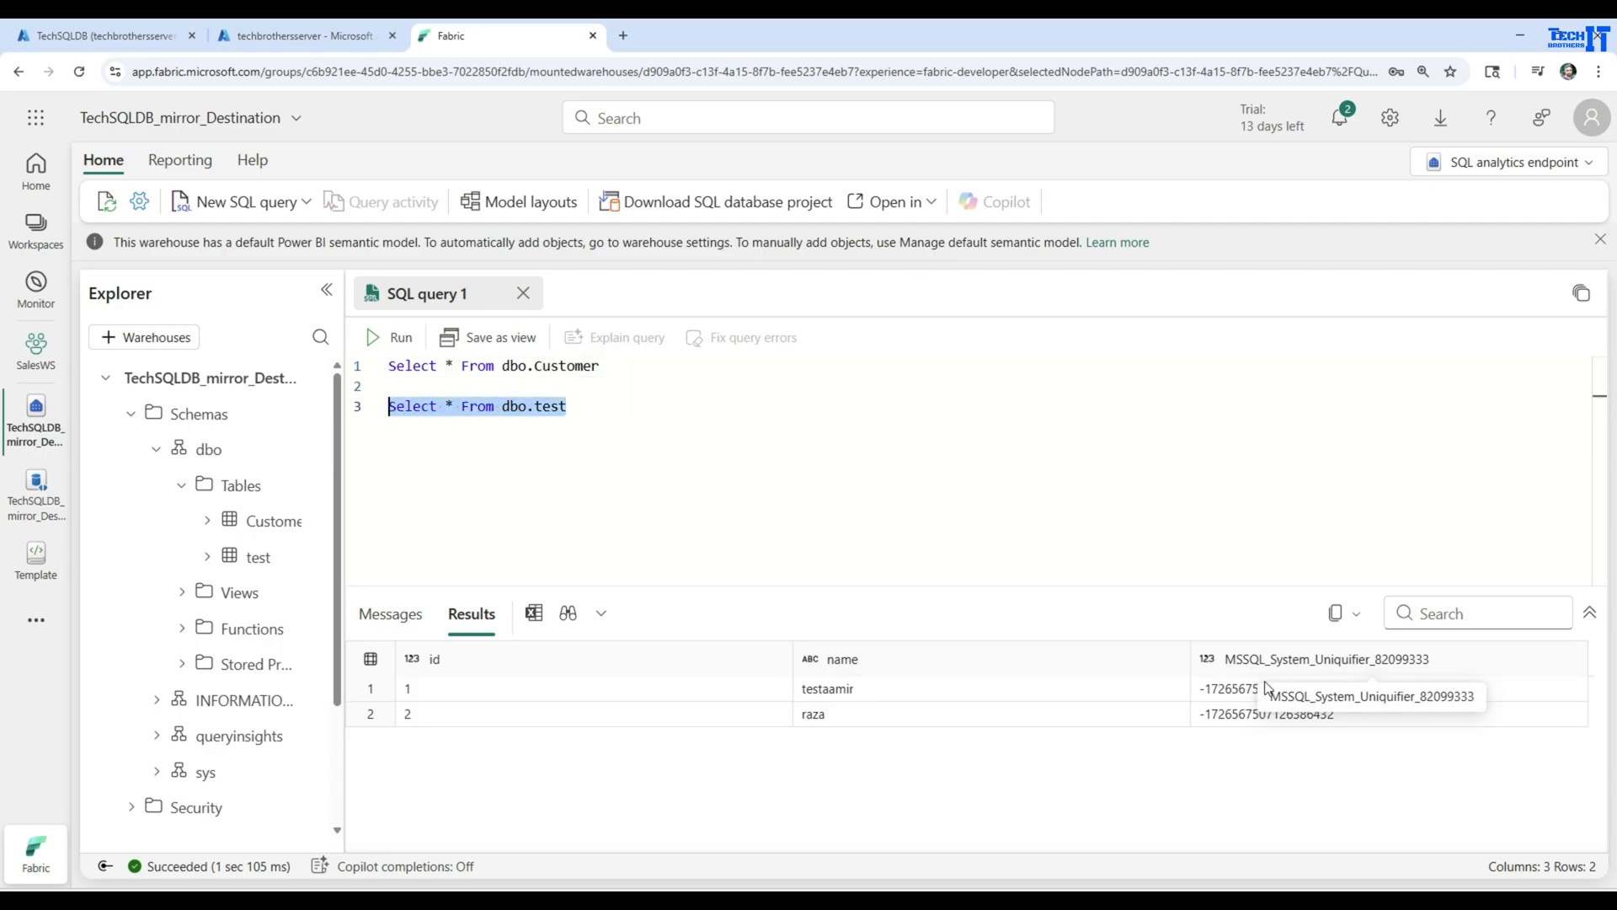
pyautogui.click(643, 426)
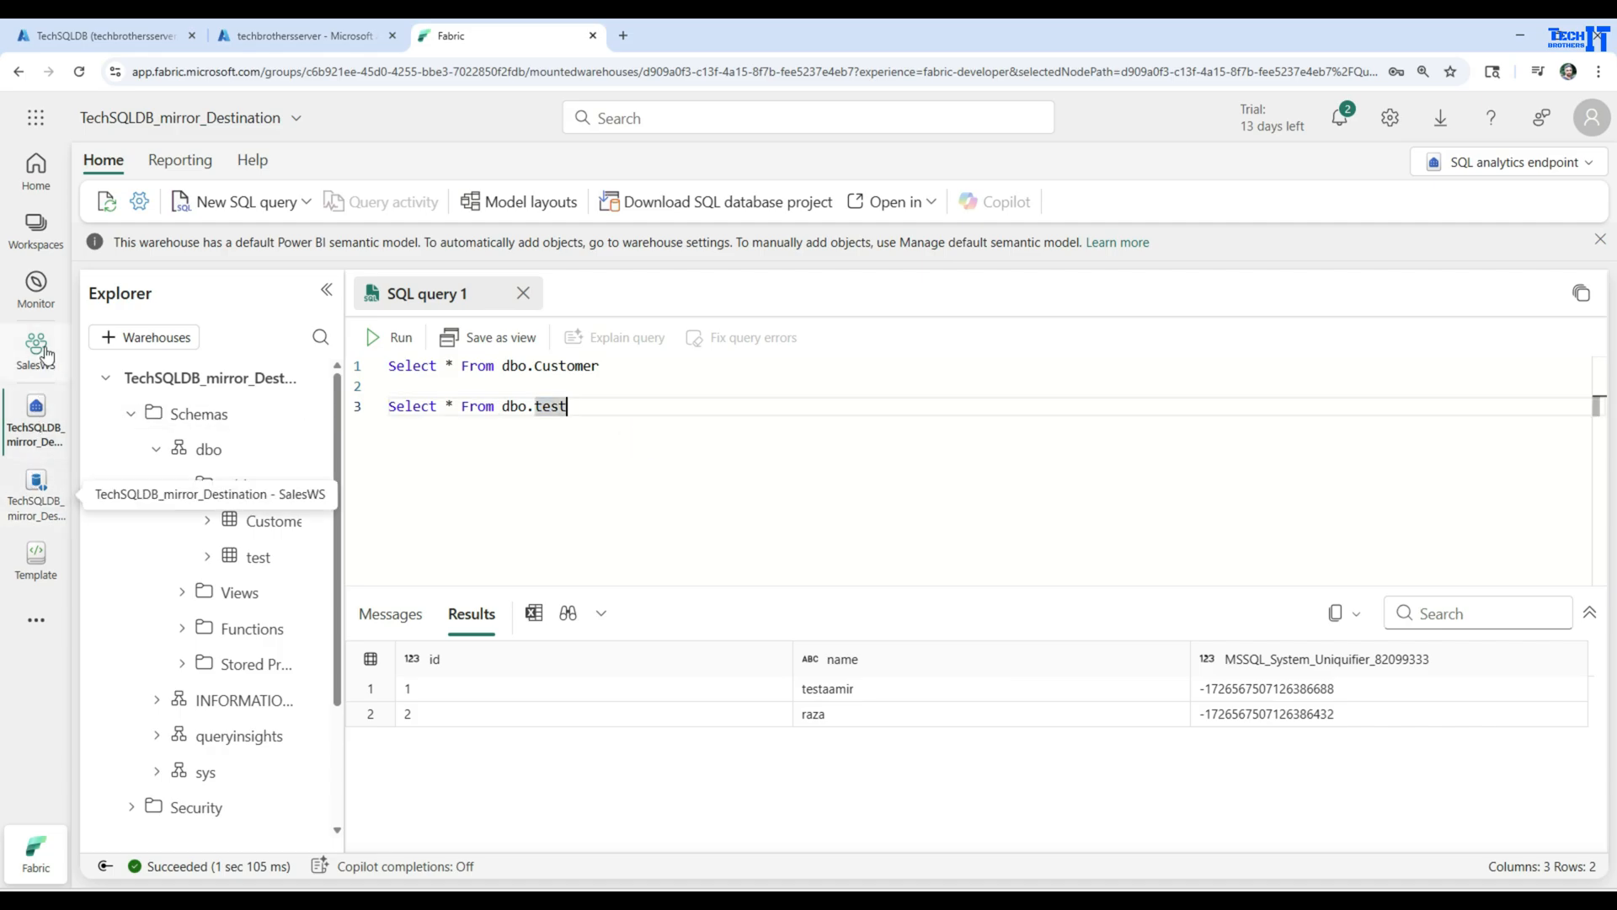
# Switch to the TechSQLDB query editor in Azure and run only the statement inserting (3,'Replicaitontest') into [dbo].[test]
pyautogui.click(294, 35)
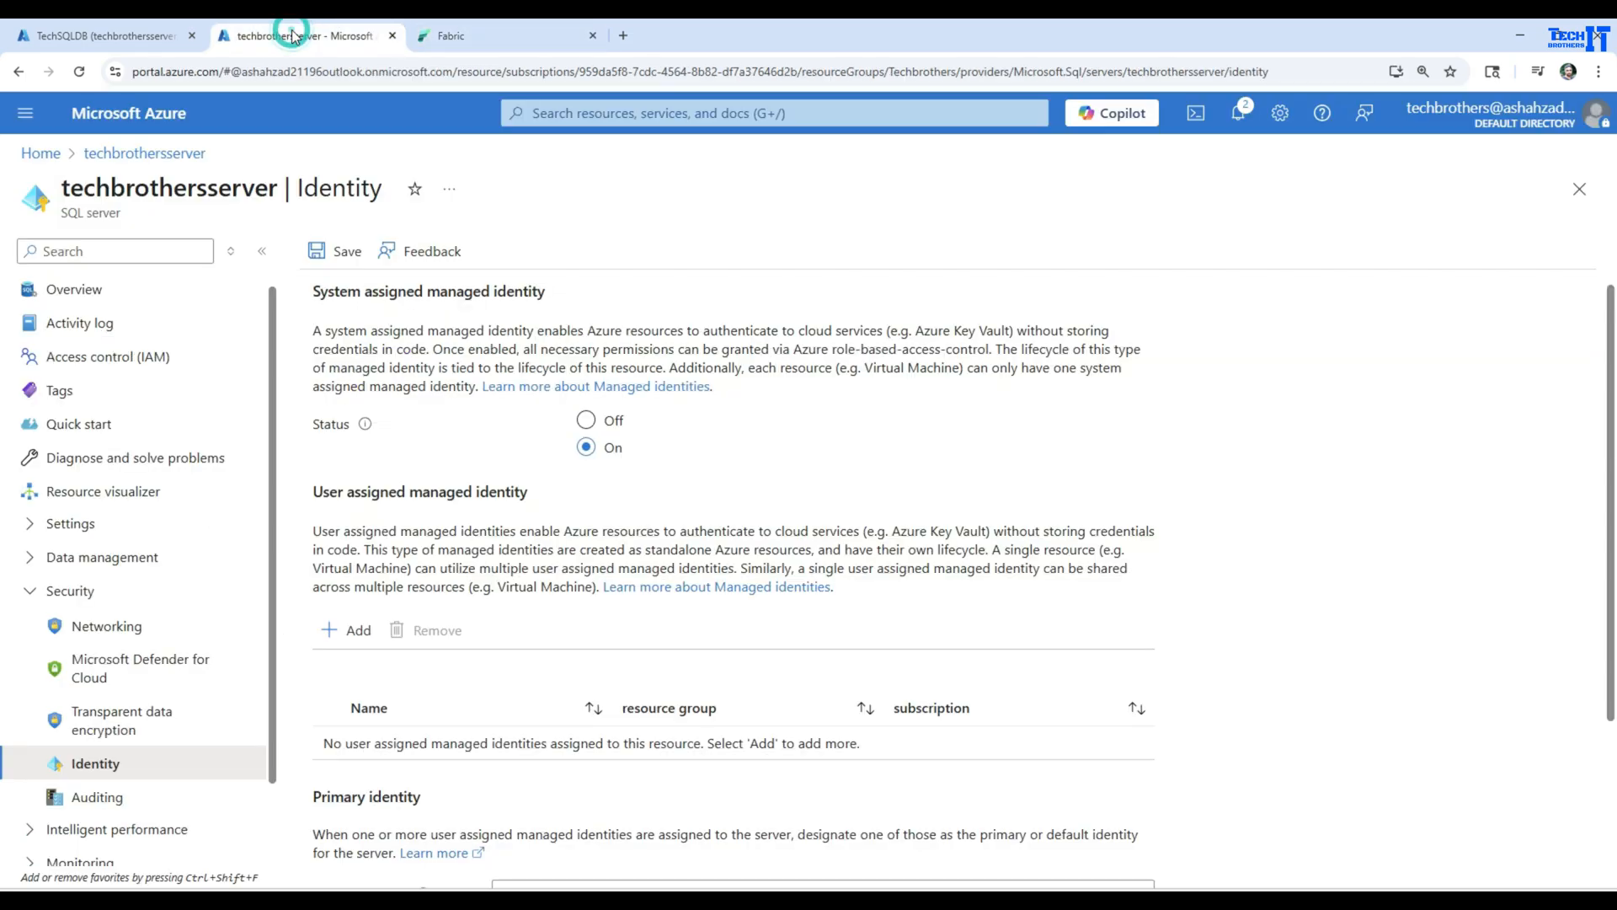
pyautogui.click(135, 36)
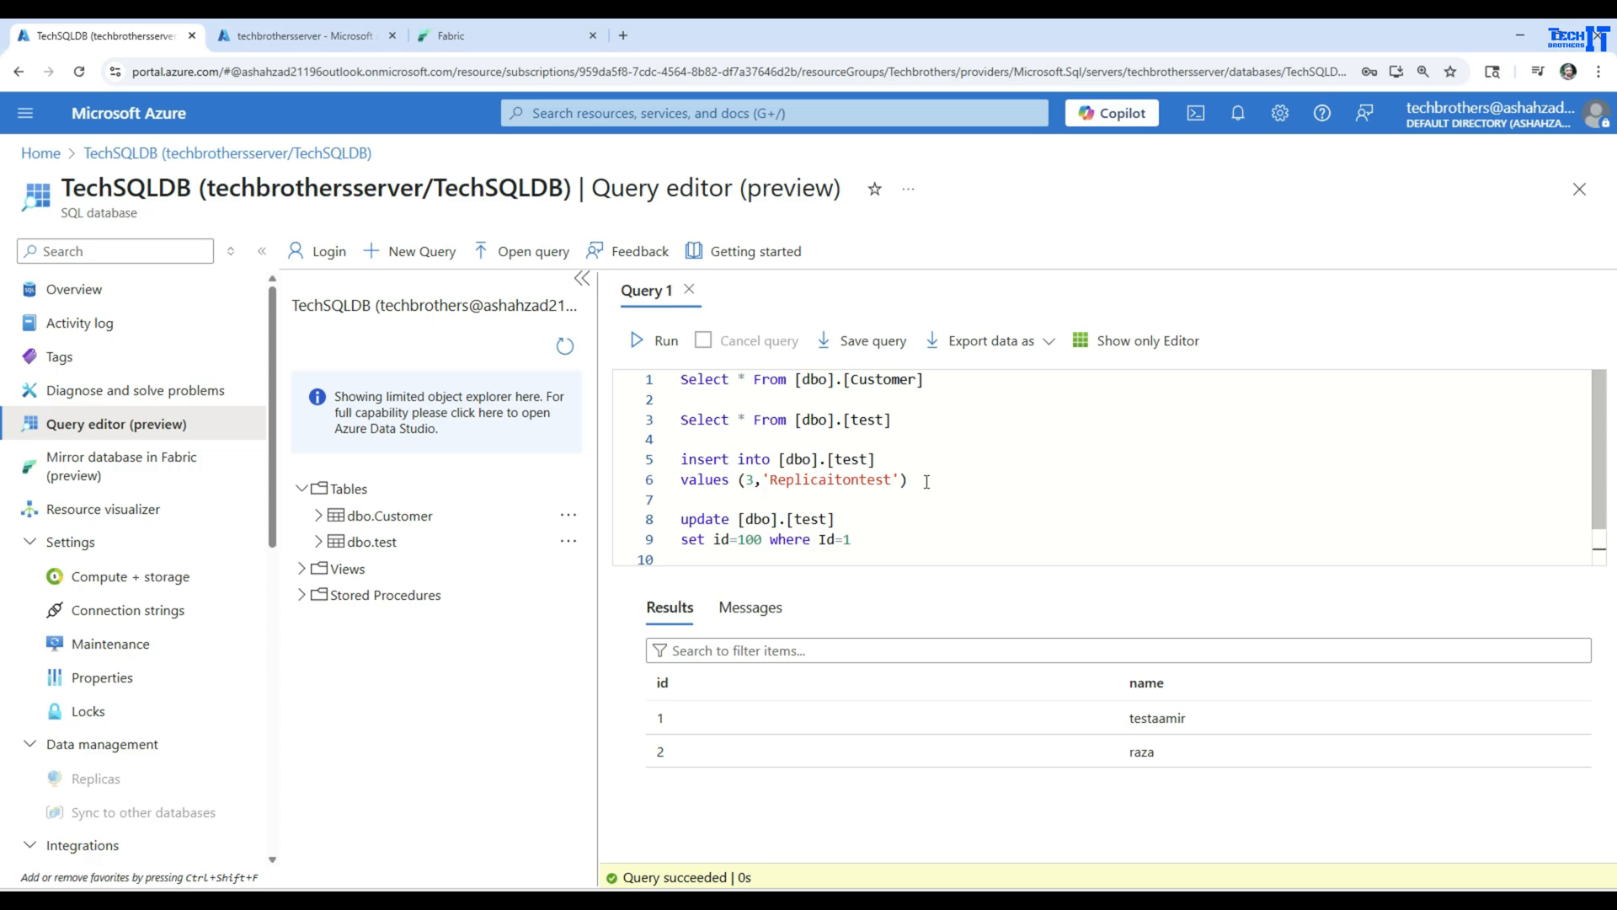
pyautogui.moveTo(926, 482); pyautogui.dragTo(671, 470)
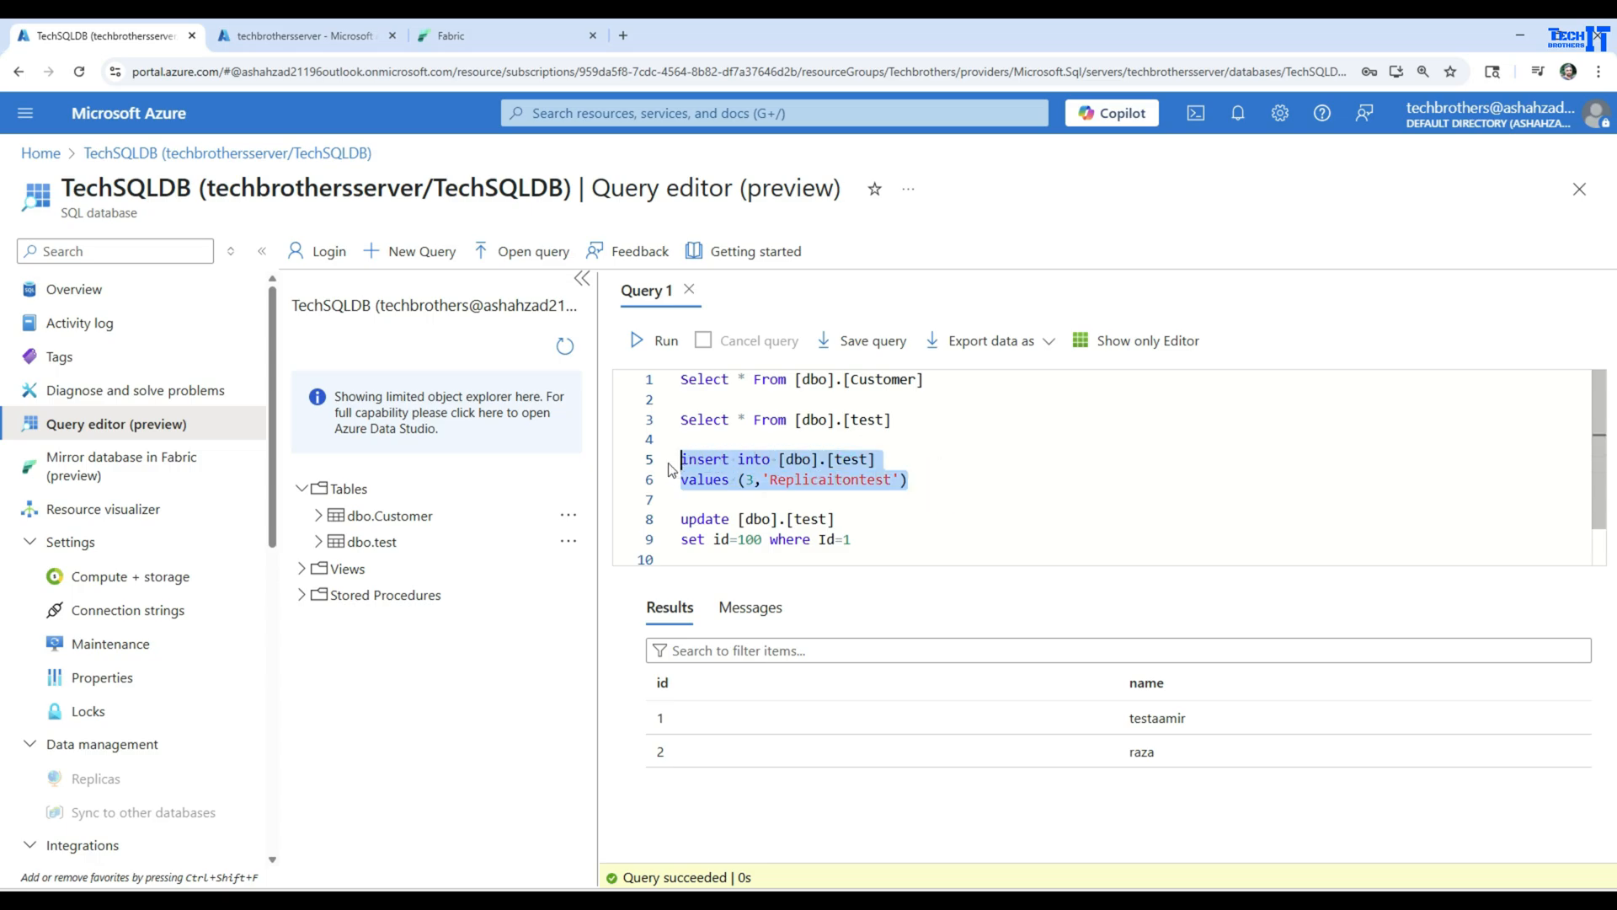
pyautogui.click(665, 347)
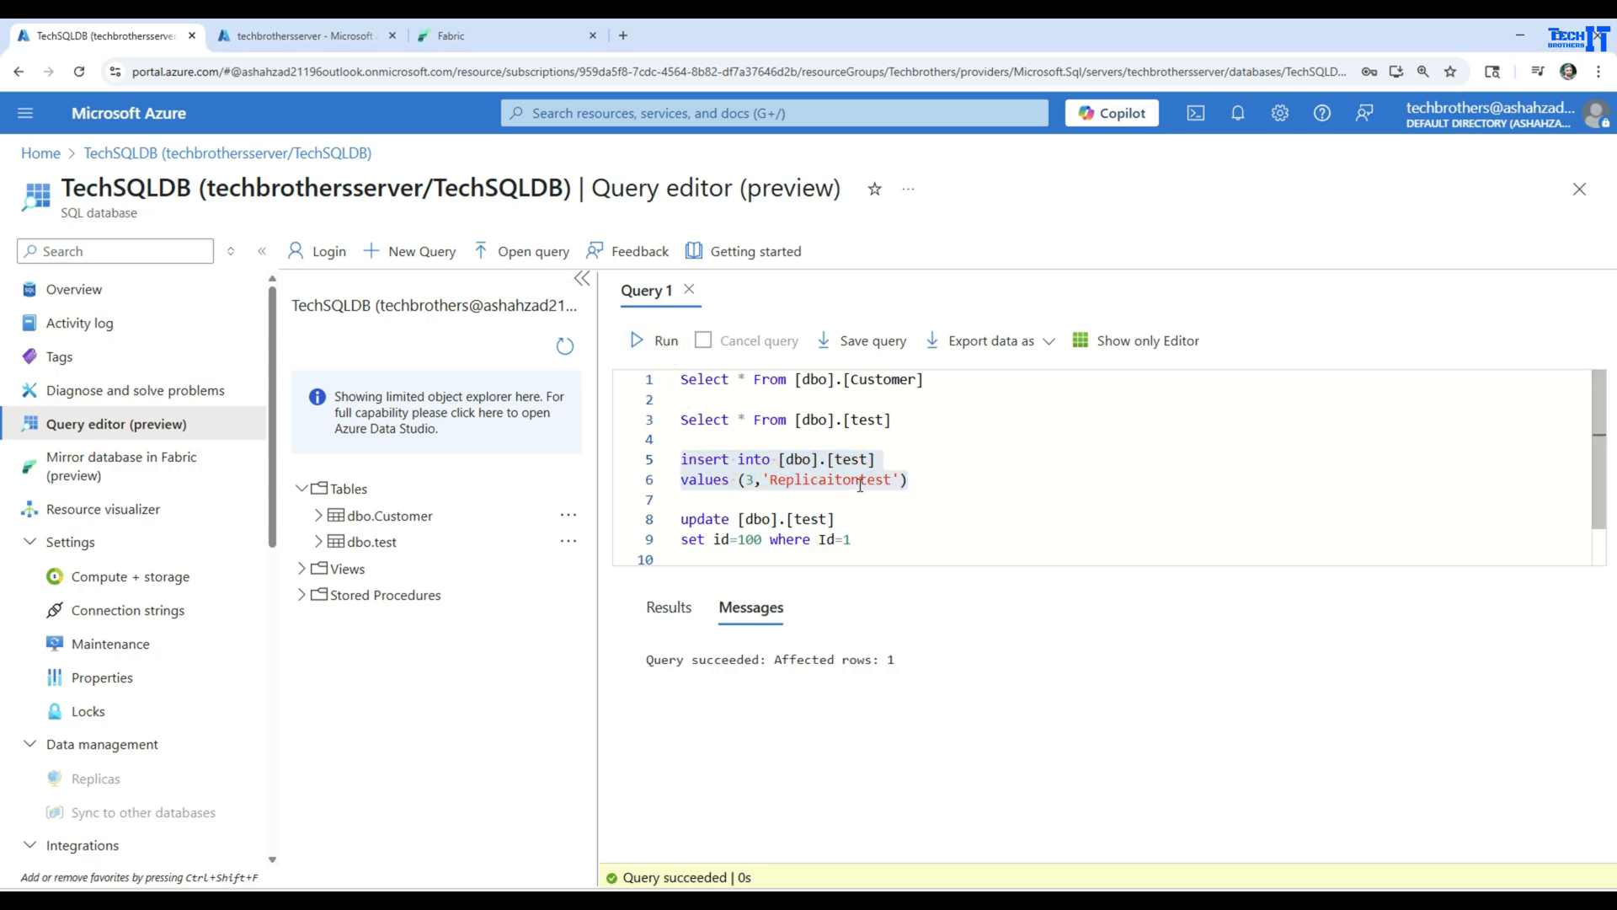
# Run only the update statement on [dbo].[test] that sets id=100 where Id=1
pyautogui.scroll(-1, 962, 517)
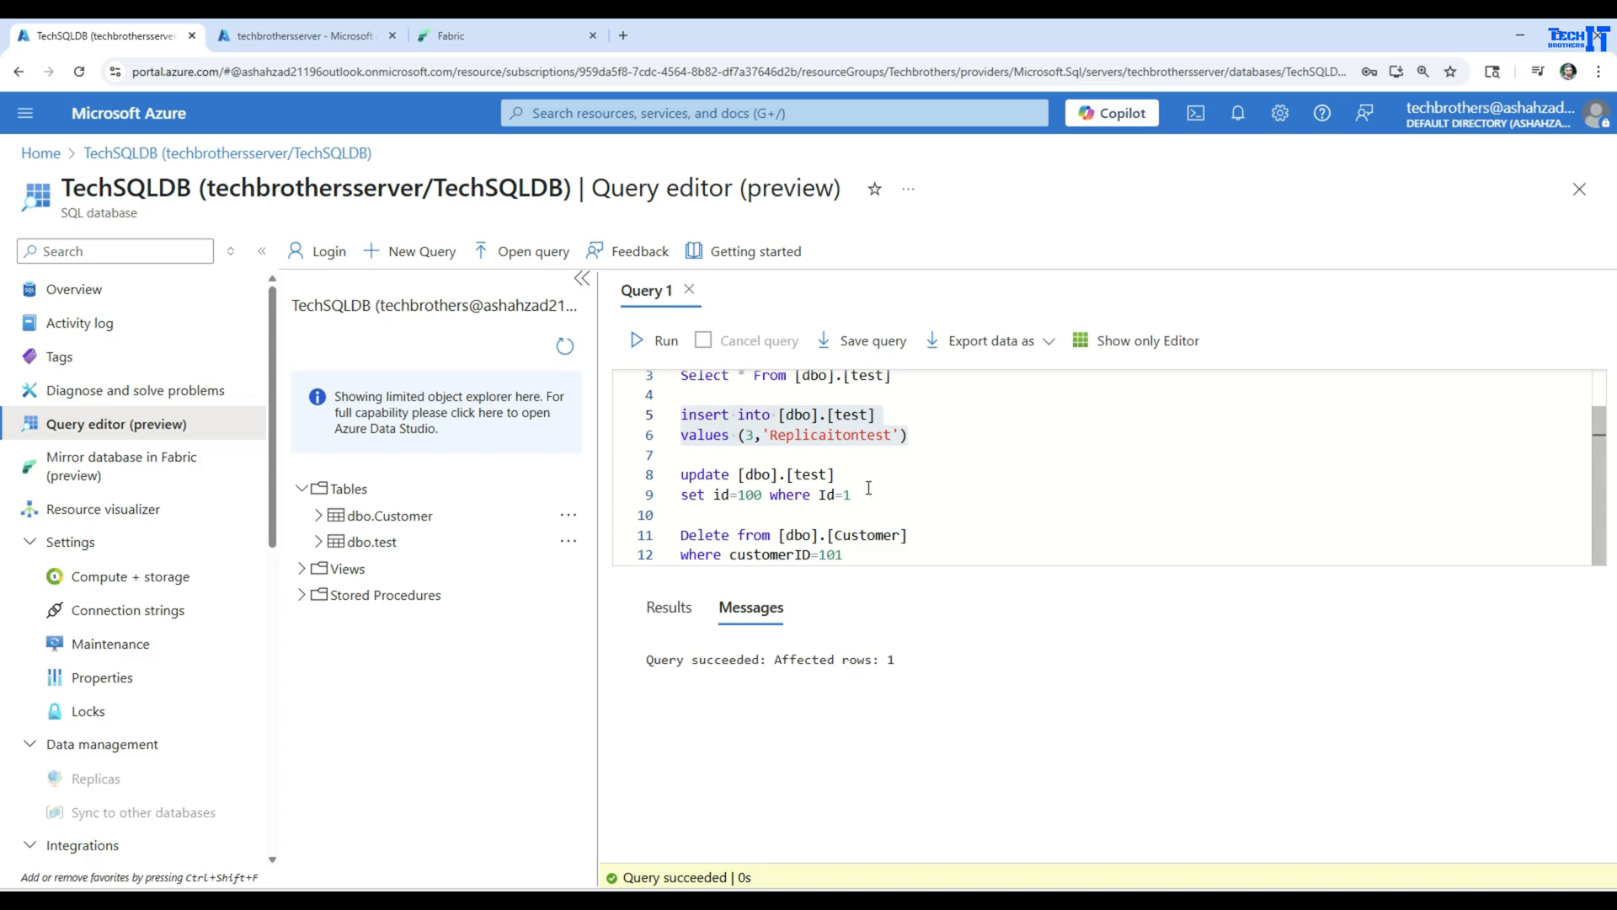
pyautogui.moveTo(864, 493); pyautogui.dragTo(682, 484)
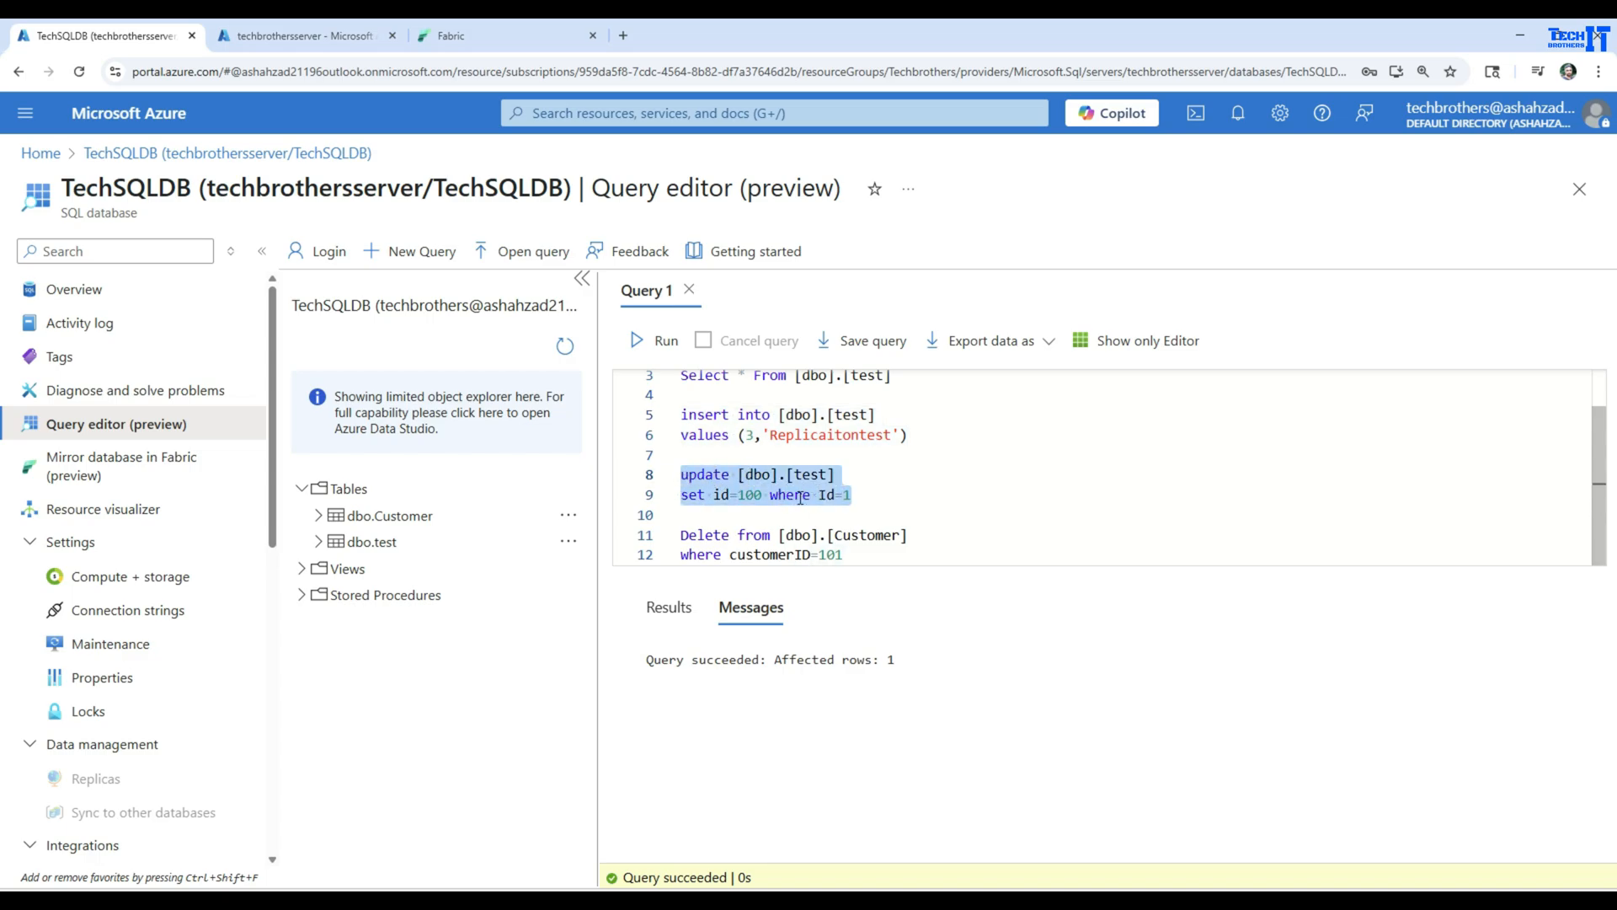
pyautogui.click(670, 341)
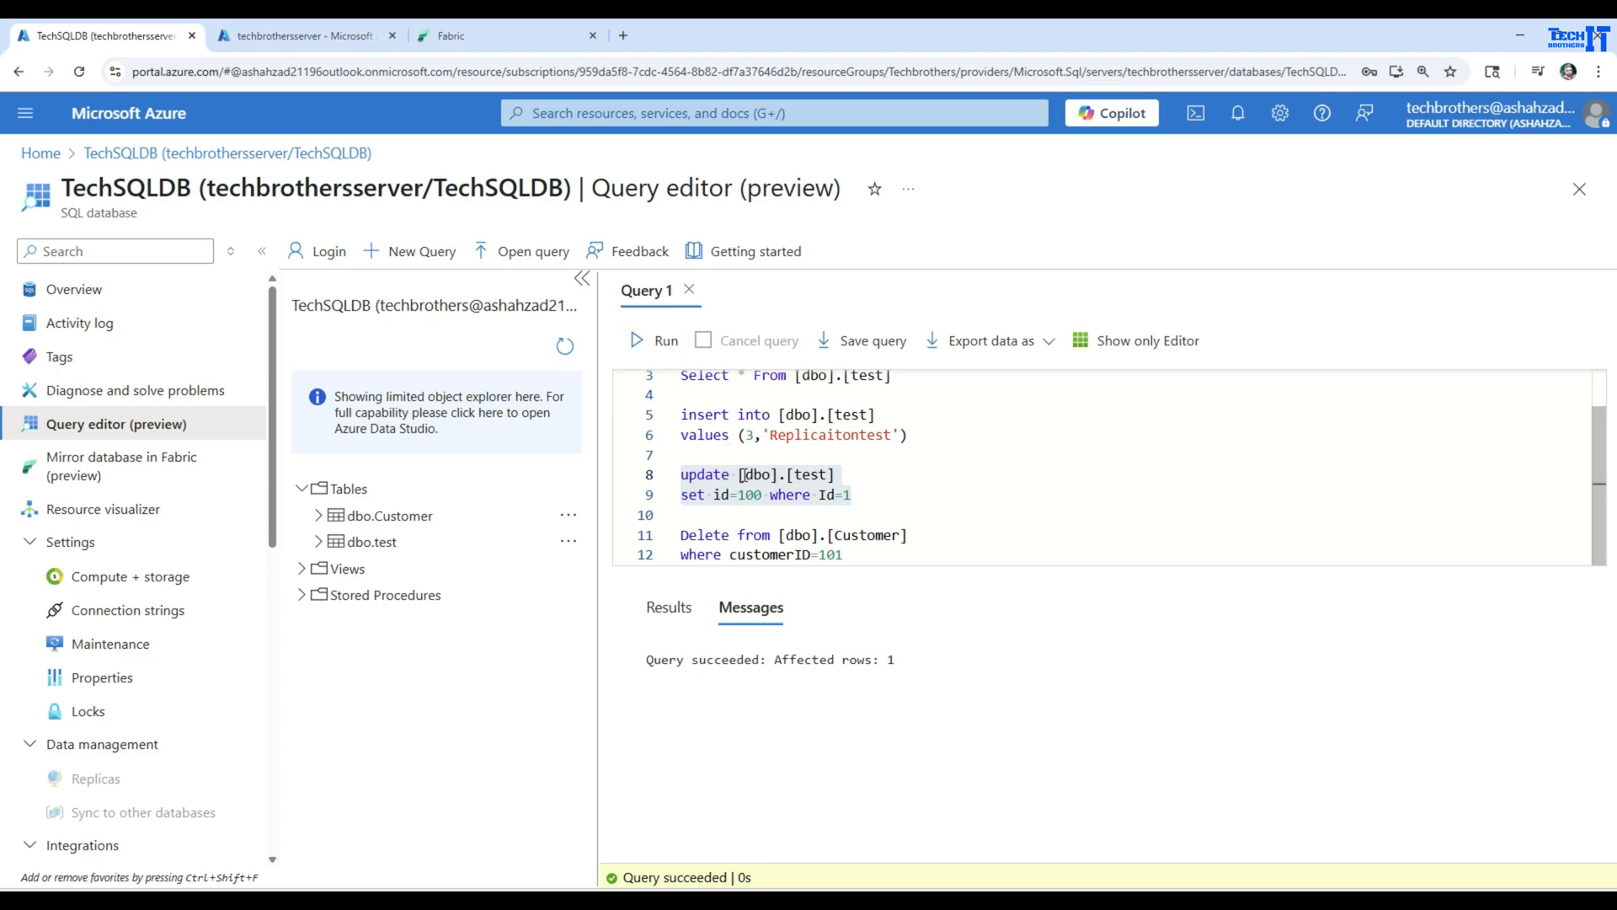
# Return to Fabric's SQL analytics endpoint and run only Select * From dbo.test against the mirrored table
pyautogui.click(468, 34)
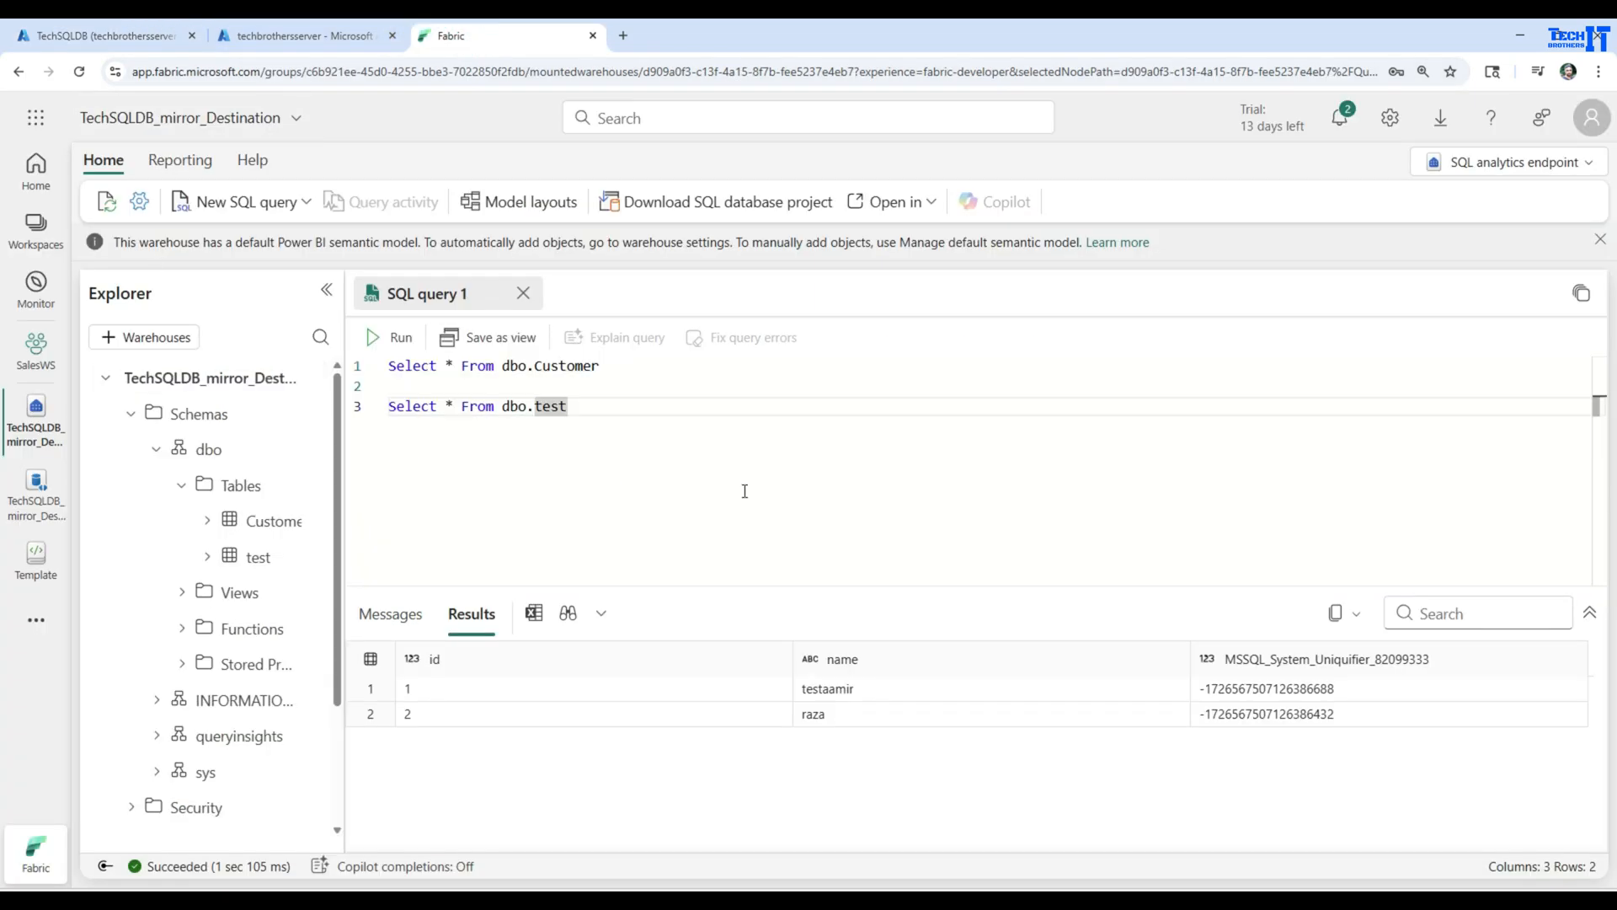
pyautogui.moveTo(581, 405); pyautogui.dragTo(389, 406)
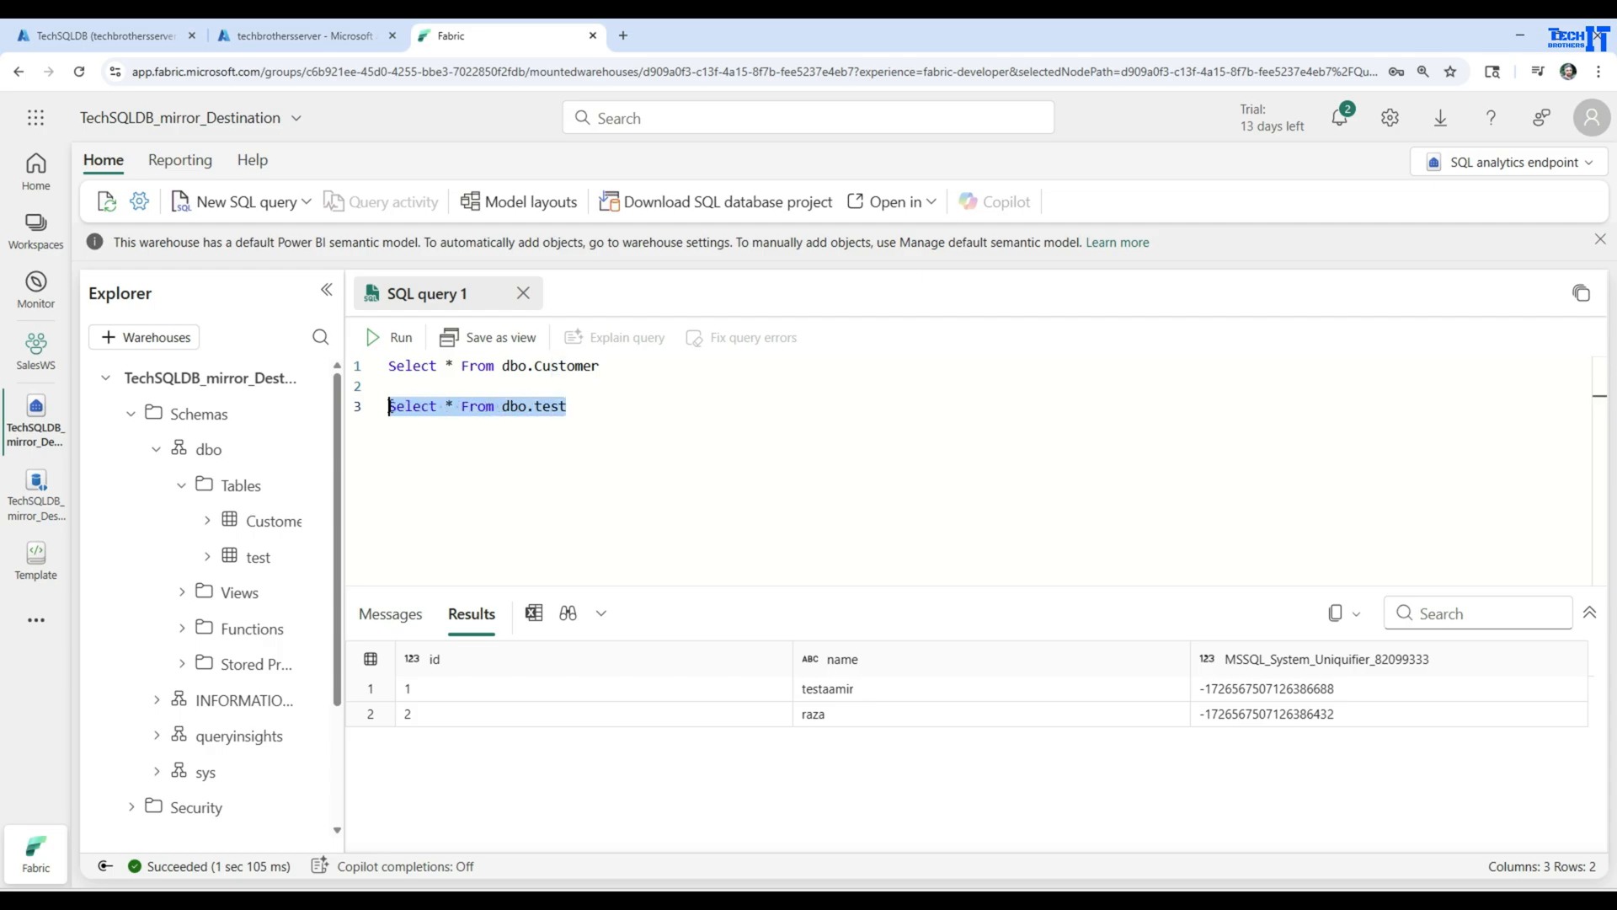
pyautogui.click(374, 337)
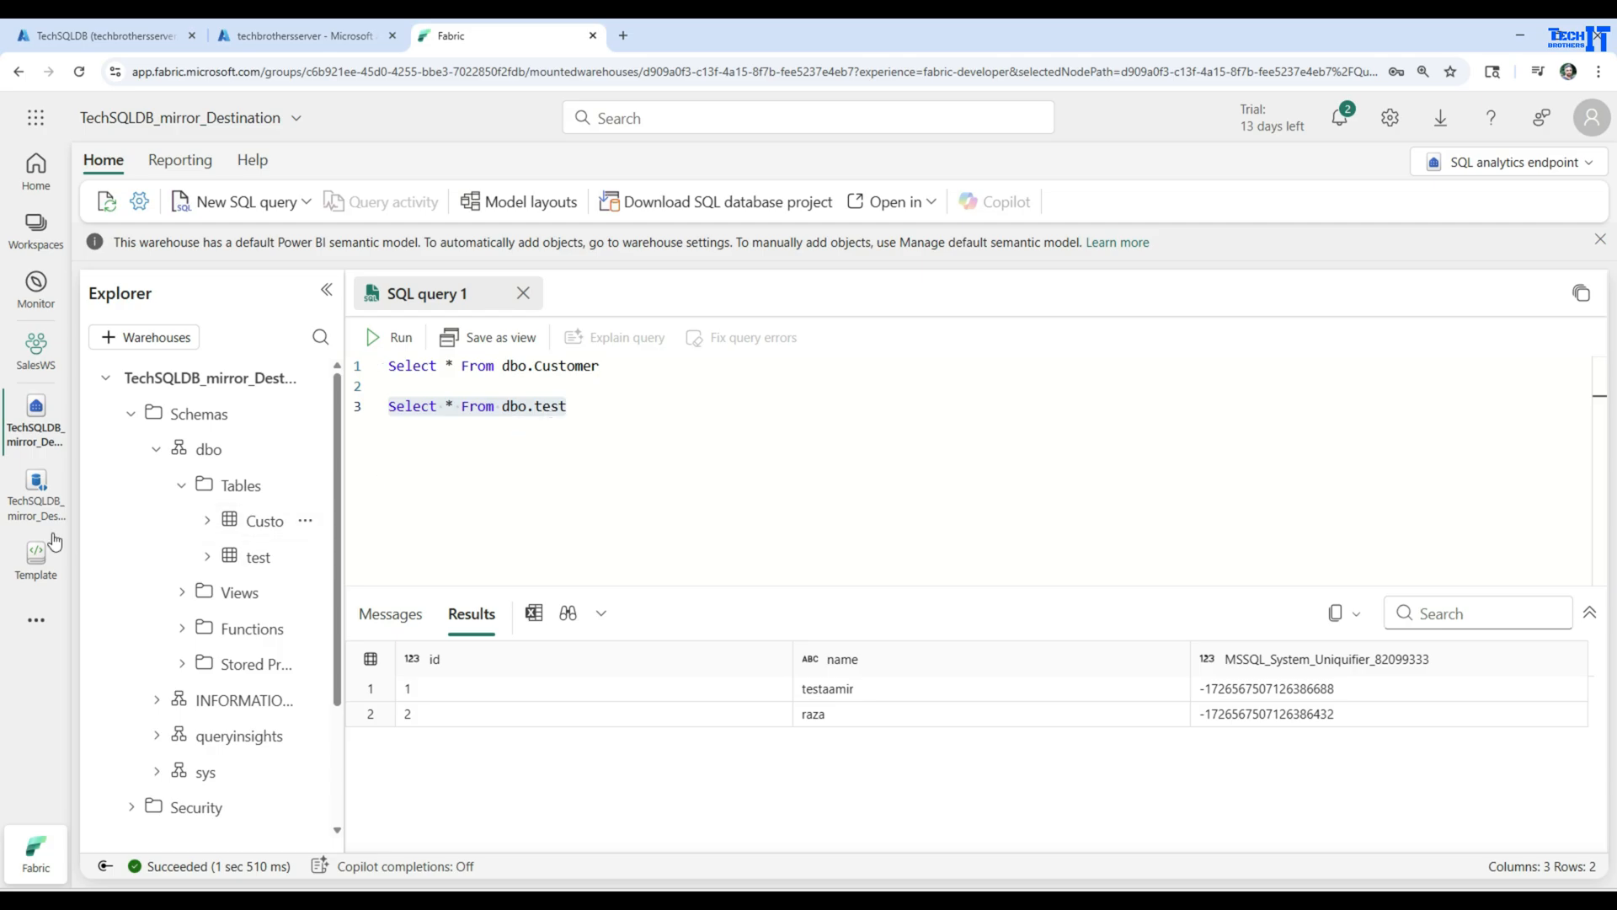
# Open the mirrored database's replication monitor and refresh it repeatedly to check the rows replicated for [dbo].[test]
pyautogui.click(35, 492)
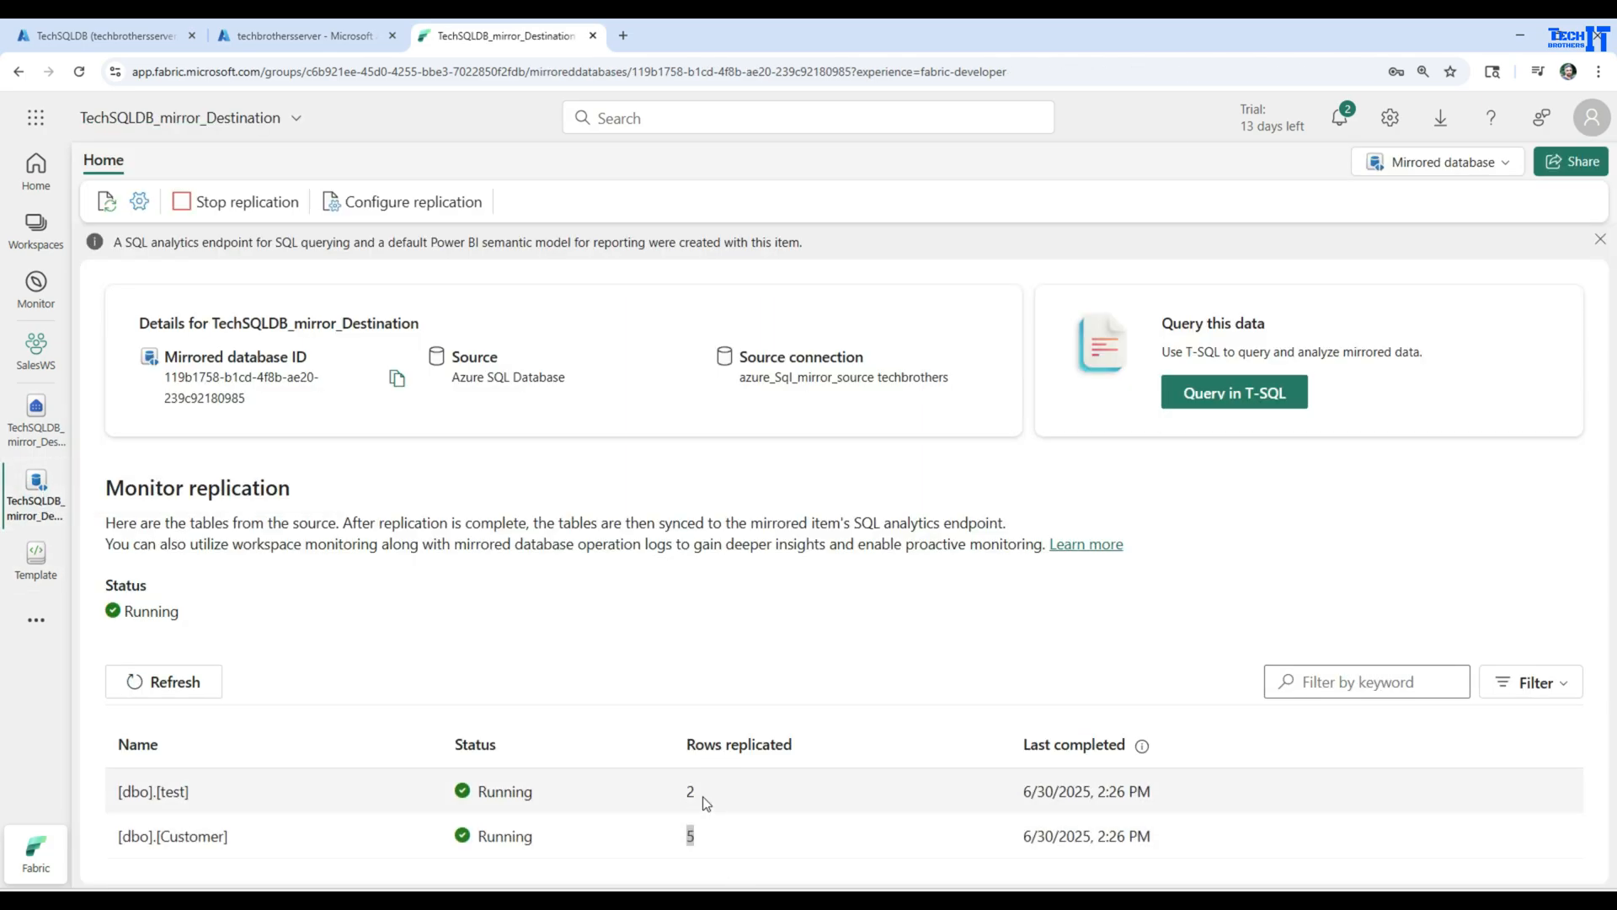
pyautogui.moveTo(719, 797); pyautogui.dragTo(678, 798)
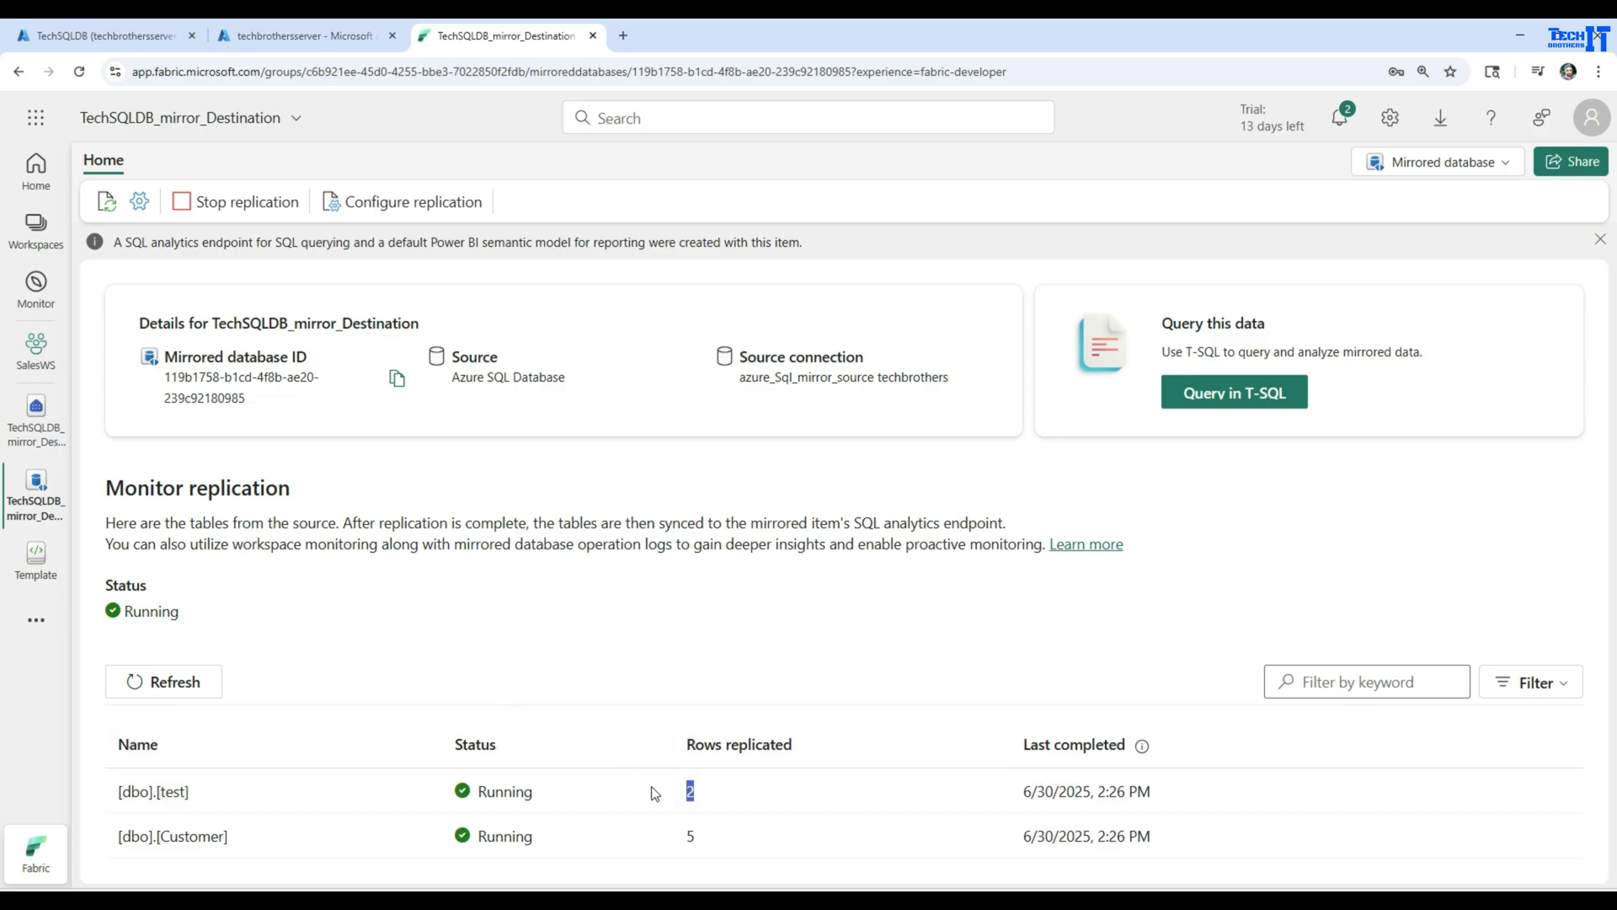
pyautogui.click(183, 686)
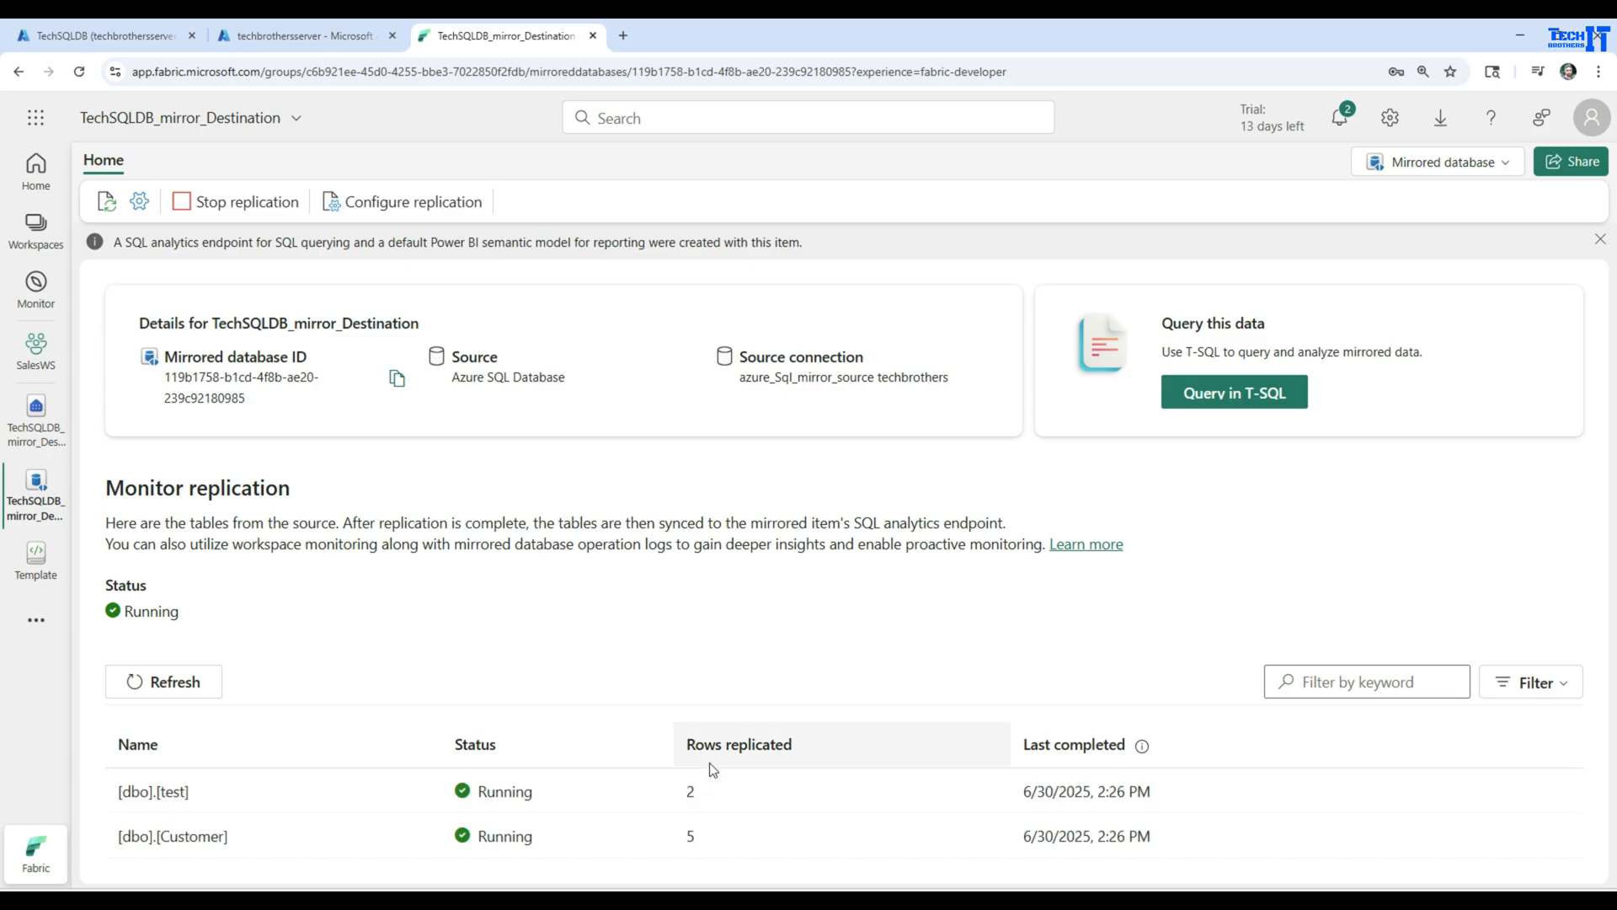
pyautogui.click(201, 687)
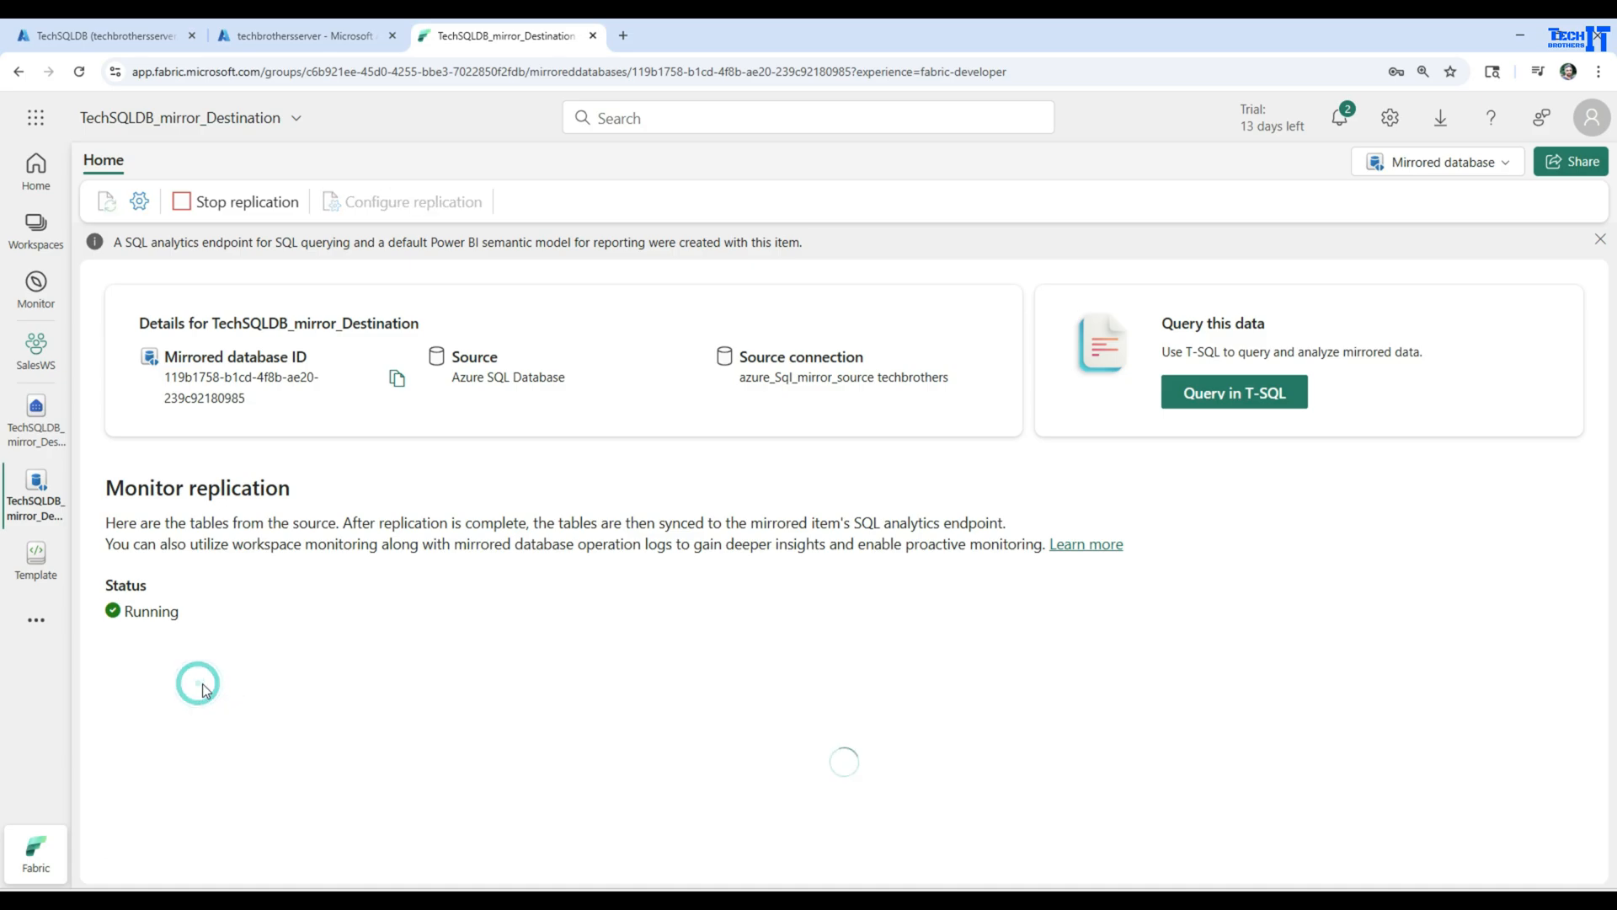
pyautogui.click(202, 686)
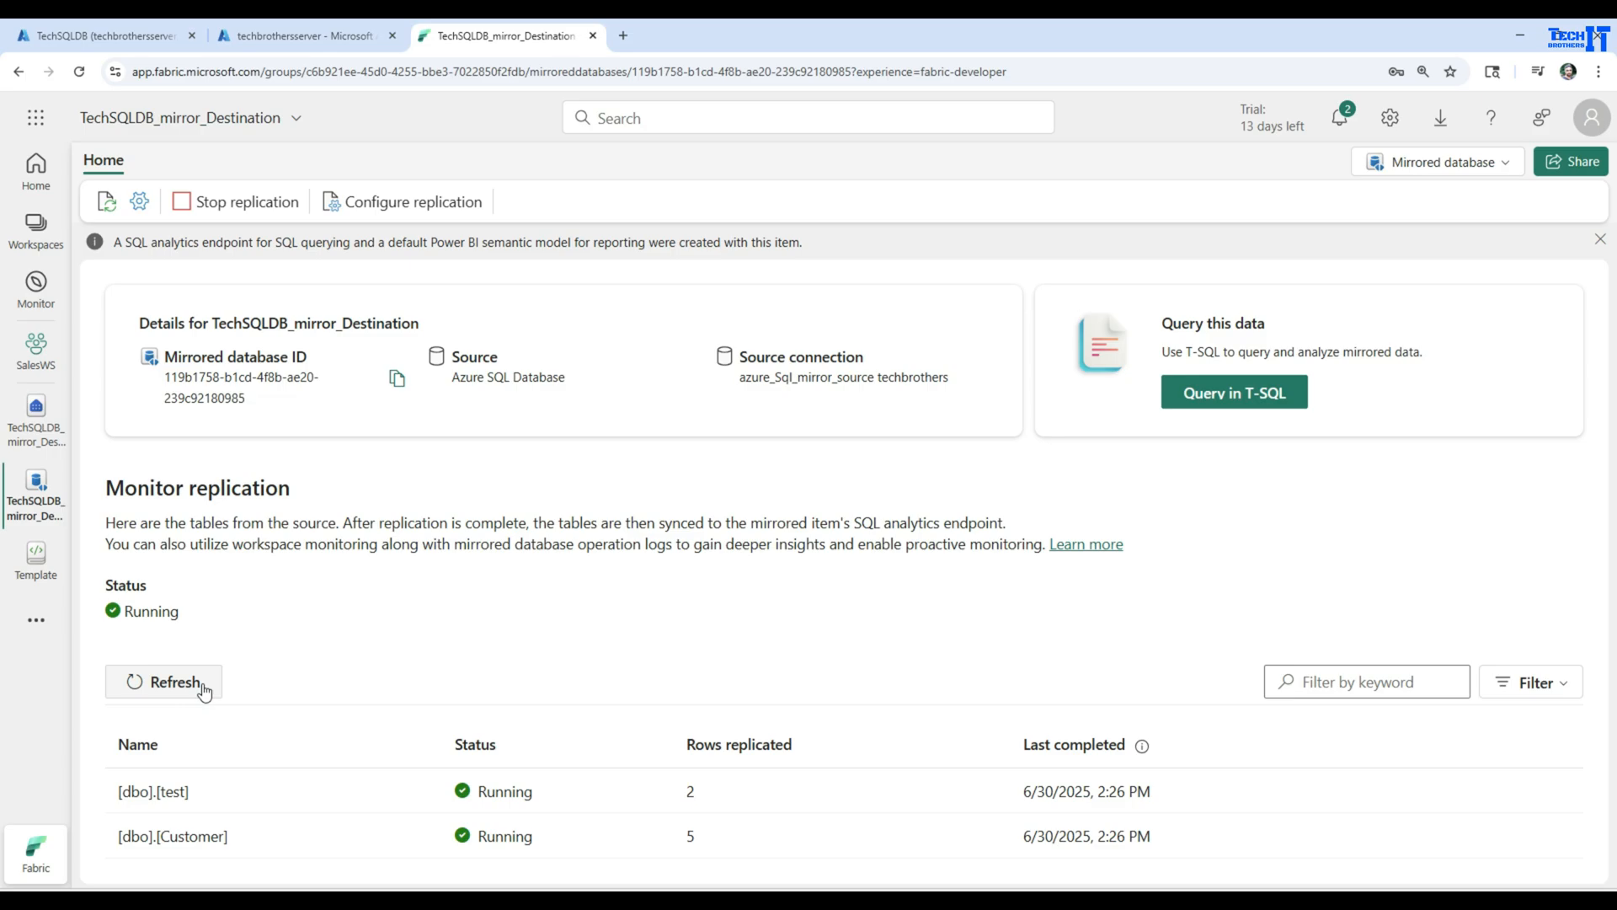
pyautogui.click(202, 687)
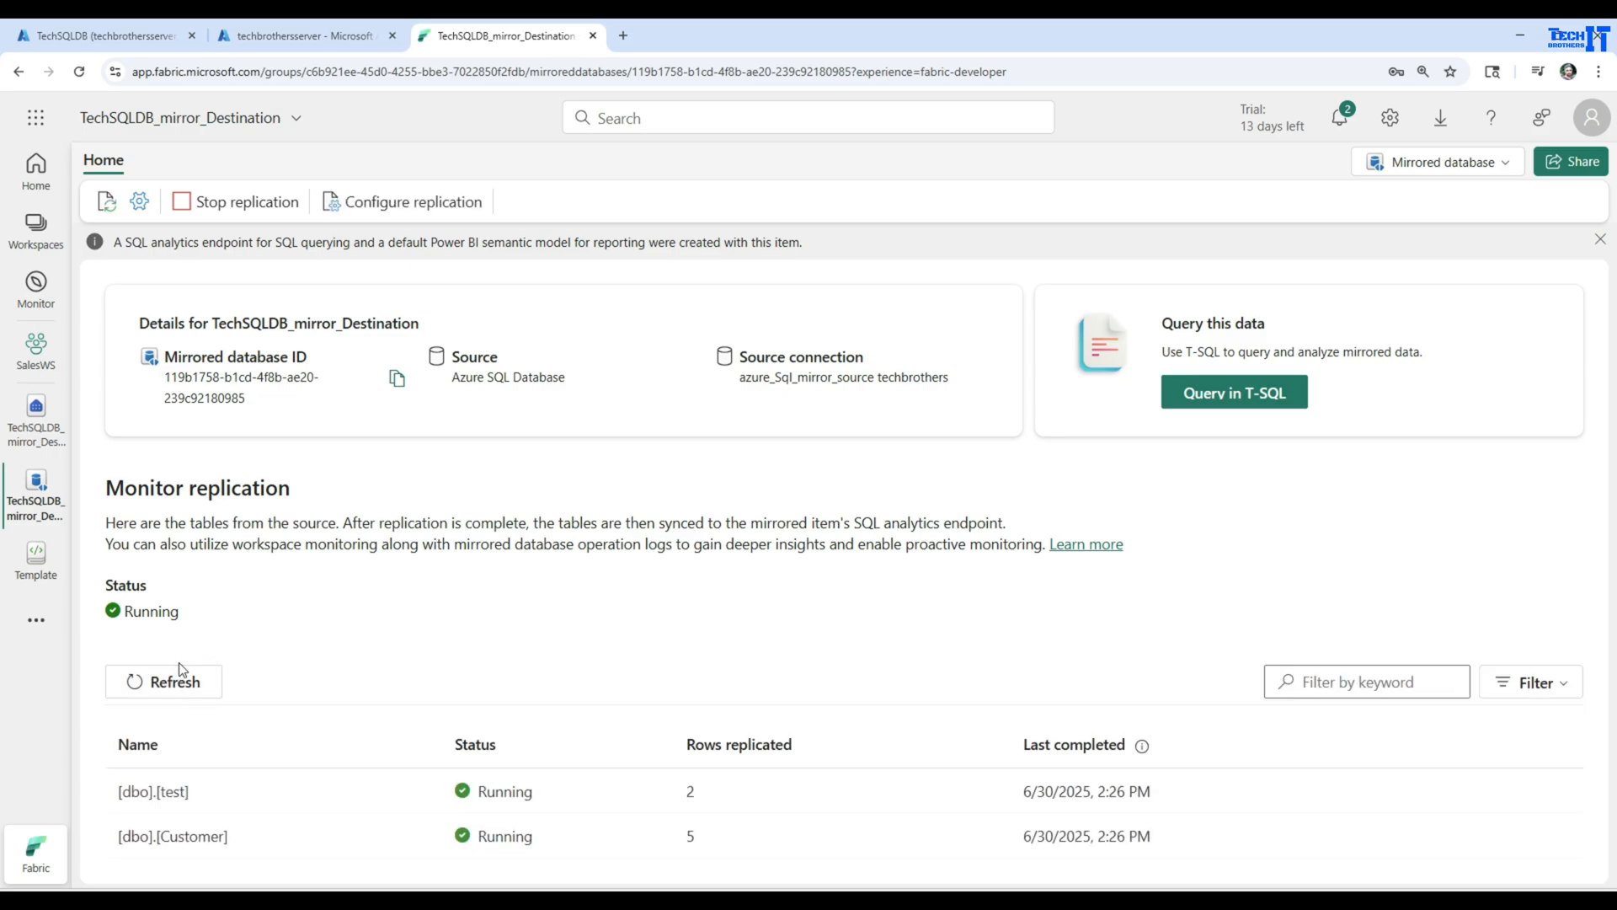
# Switch back to the TechSQLDB query editor in Azure and run only Select * From [dbo].[Customer]
pyautogui.click(303, 36)
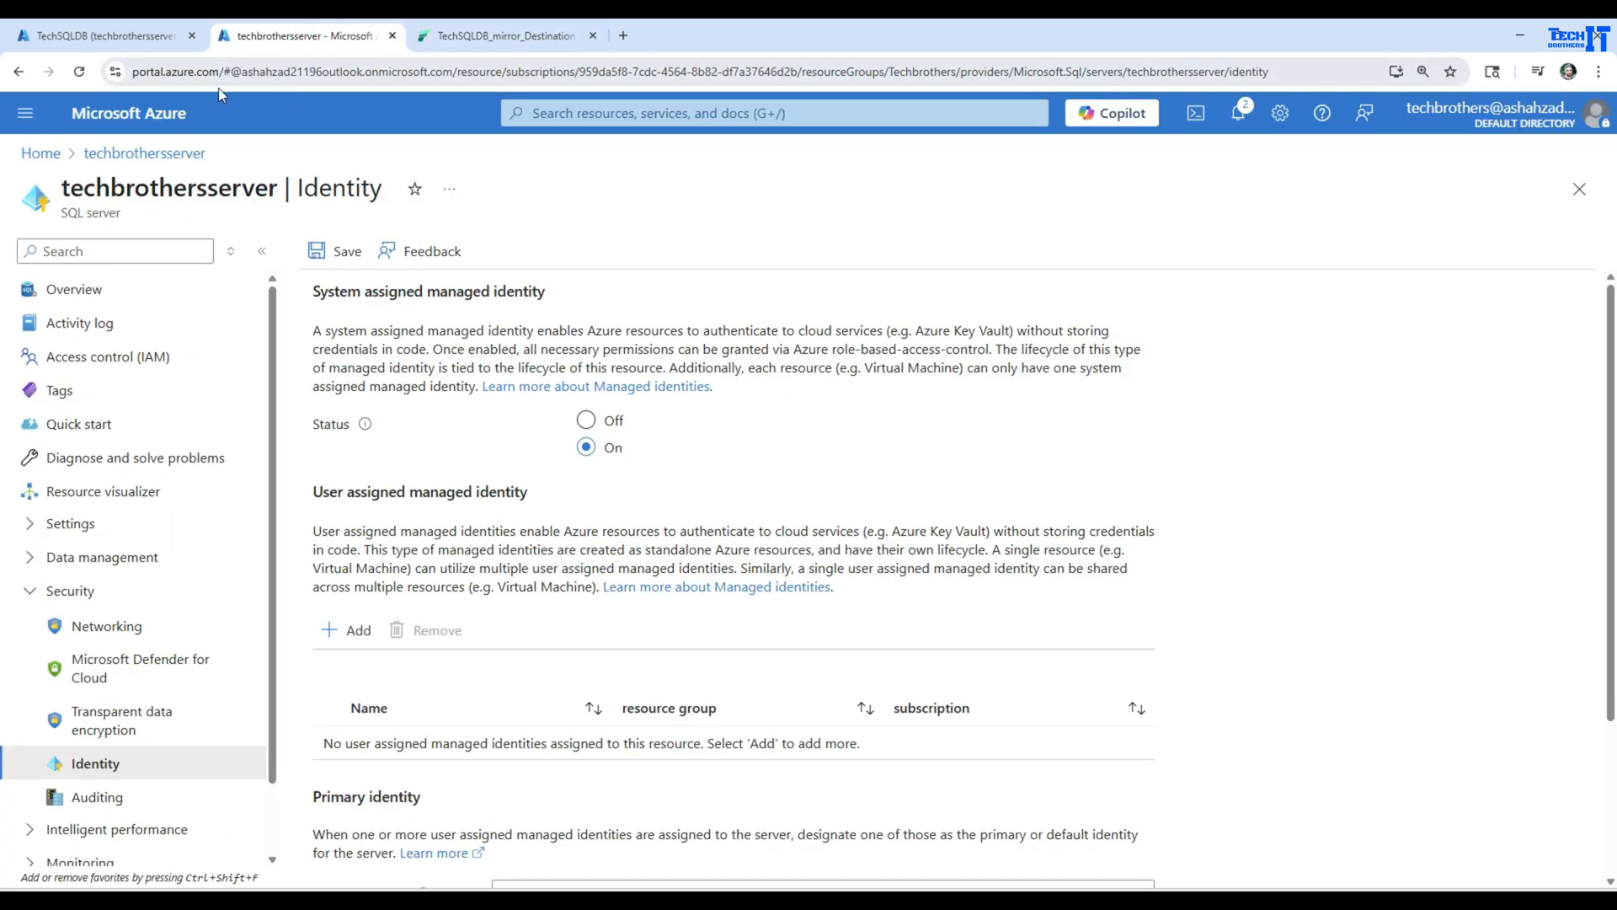
pyautogui.click(105, 35)
pyautogui.moveTo(868, 553); pyautogui.dragTo(665, 548)
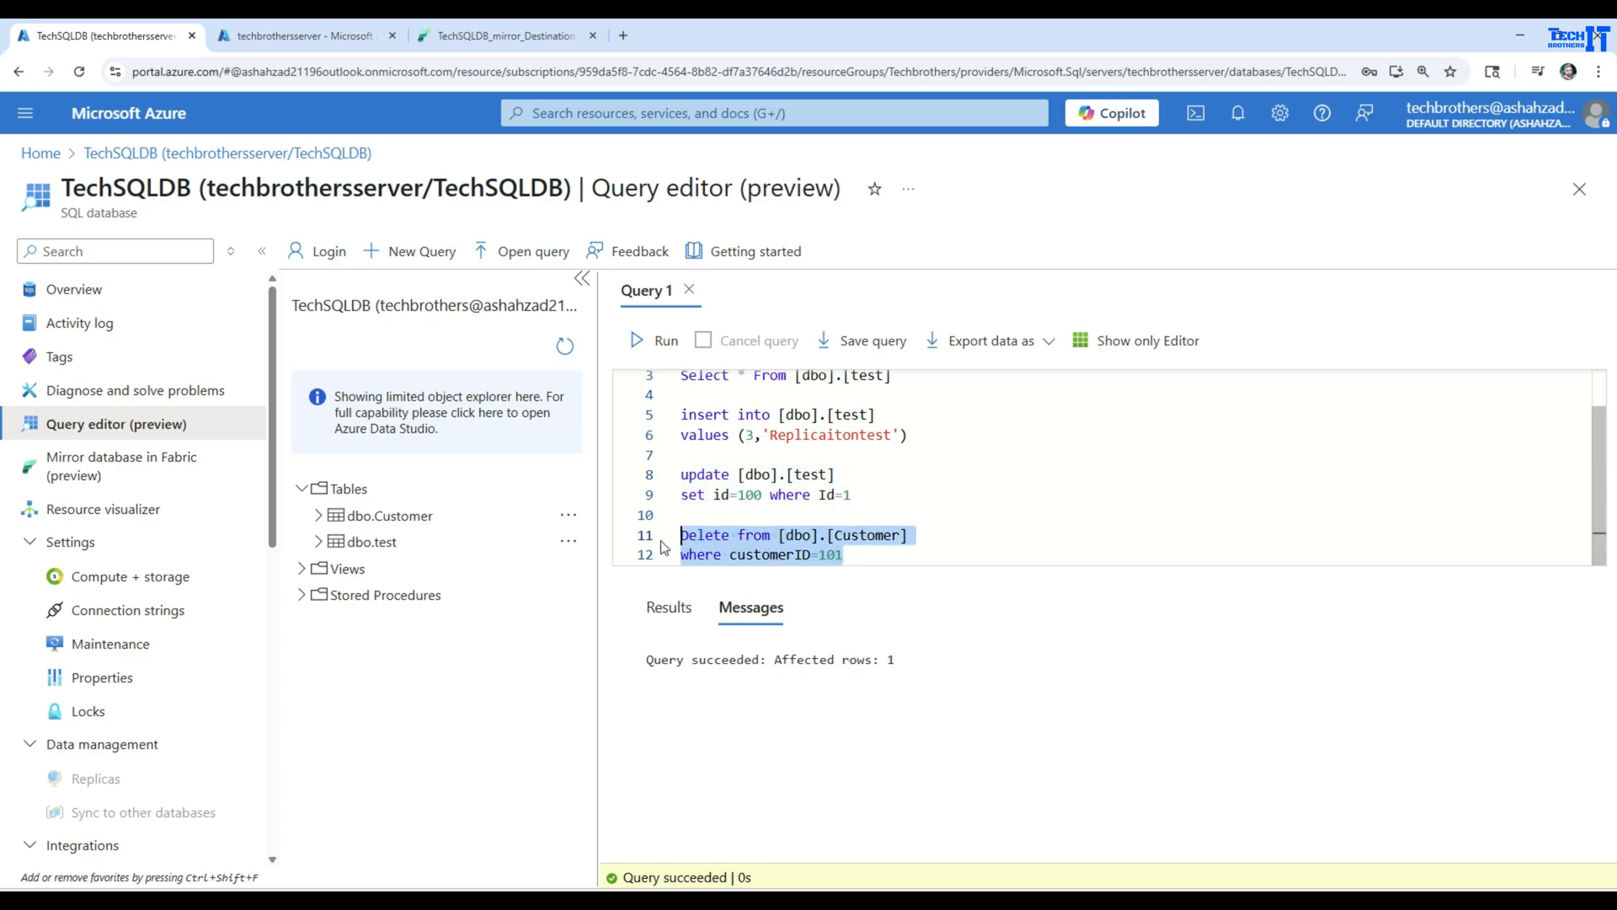
pyautogui.click(963, 431)
pyautogui.scroll(2, 935, 417)
pyautogui.moveTo(933, 379); pyautogui.dragTo(678, 388)
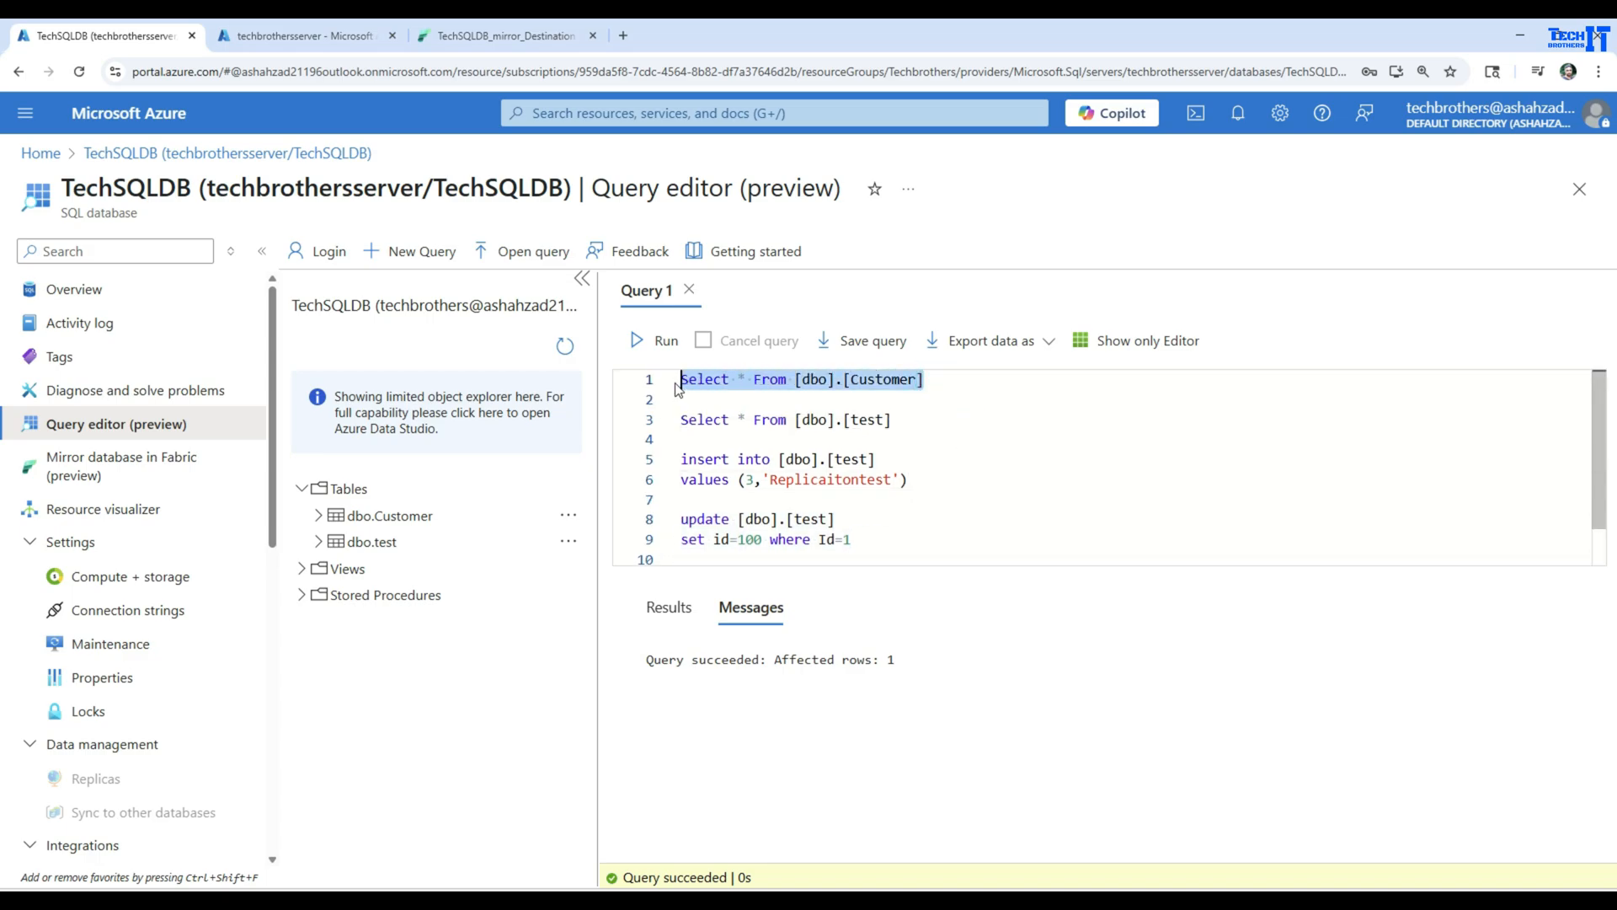
pyautogui.click(659, 341)
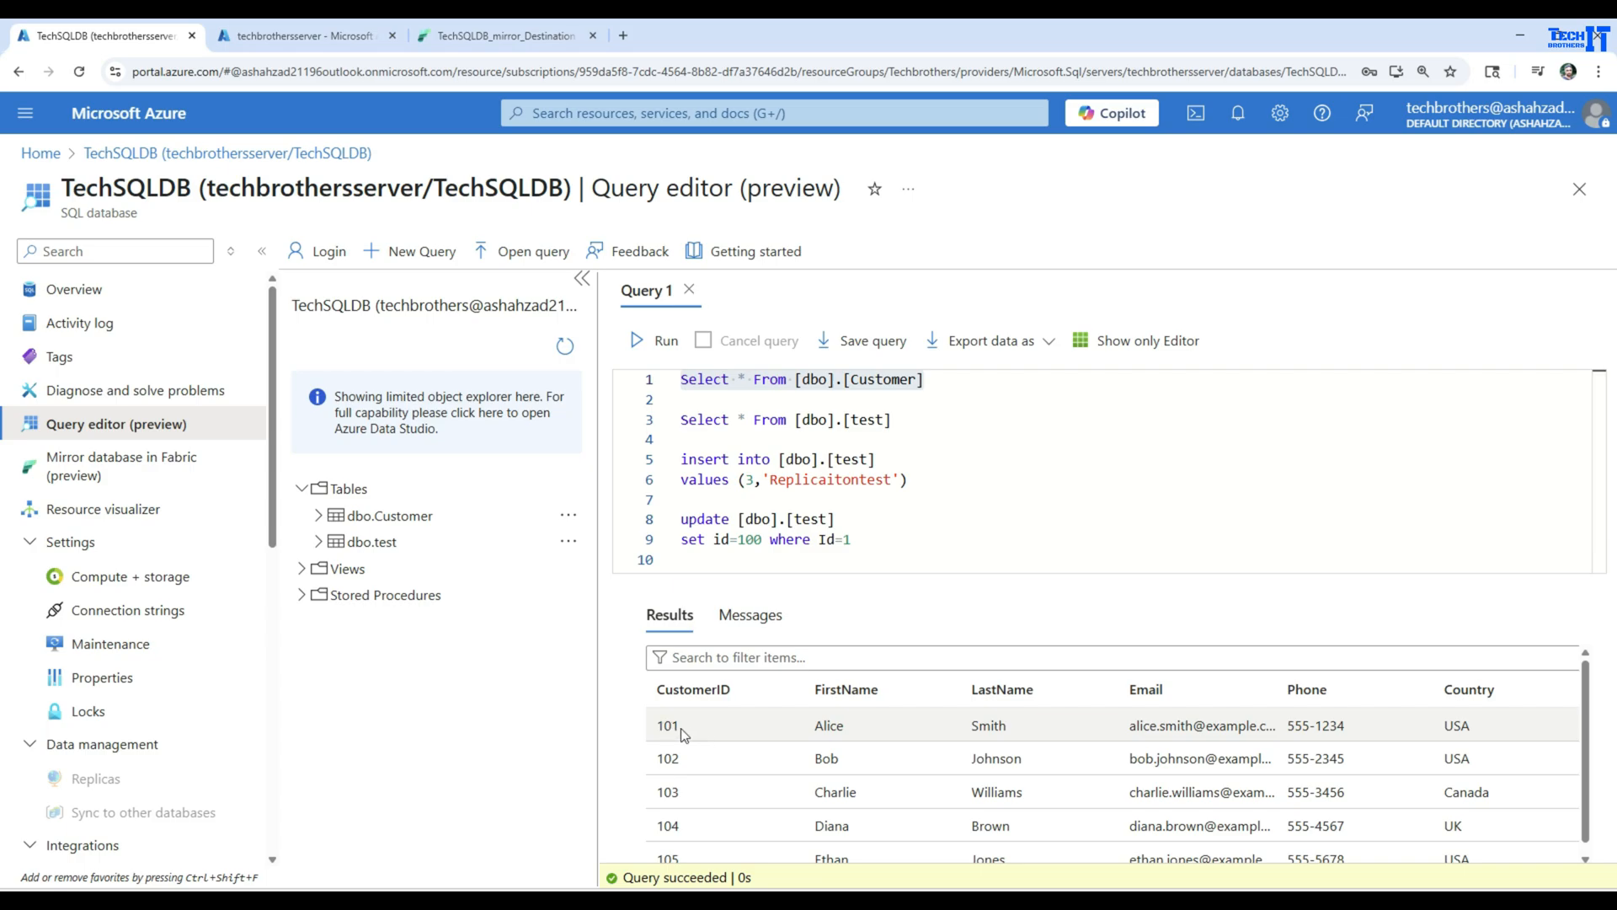
# Run only the Delete from [dbo].[Customer] statement on the source, with its existing customerID filter
pyautogui.scroll(-2, 987, 469)
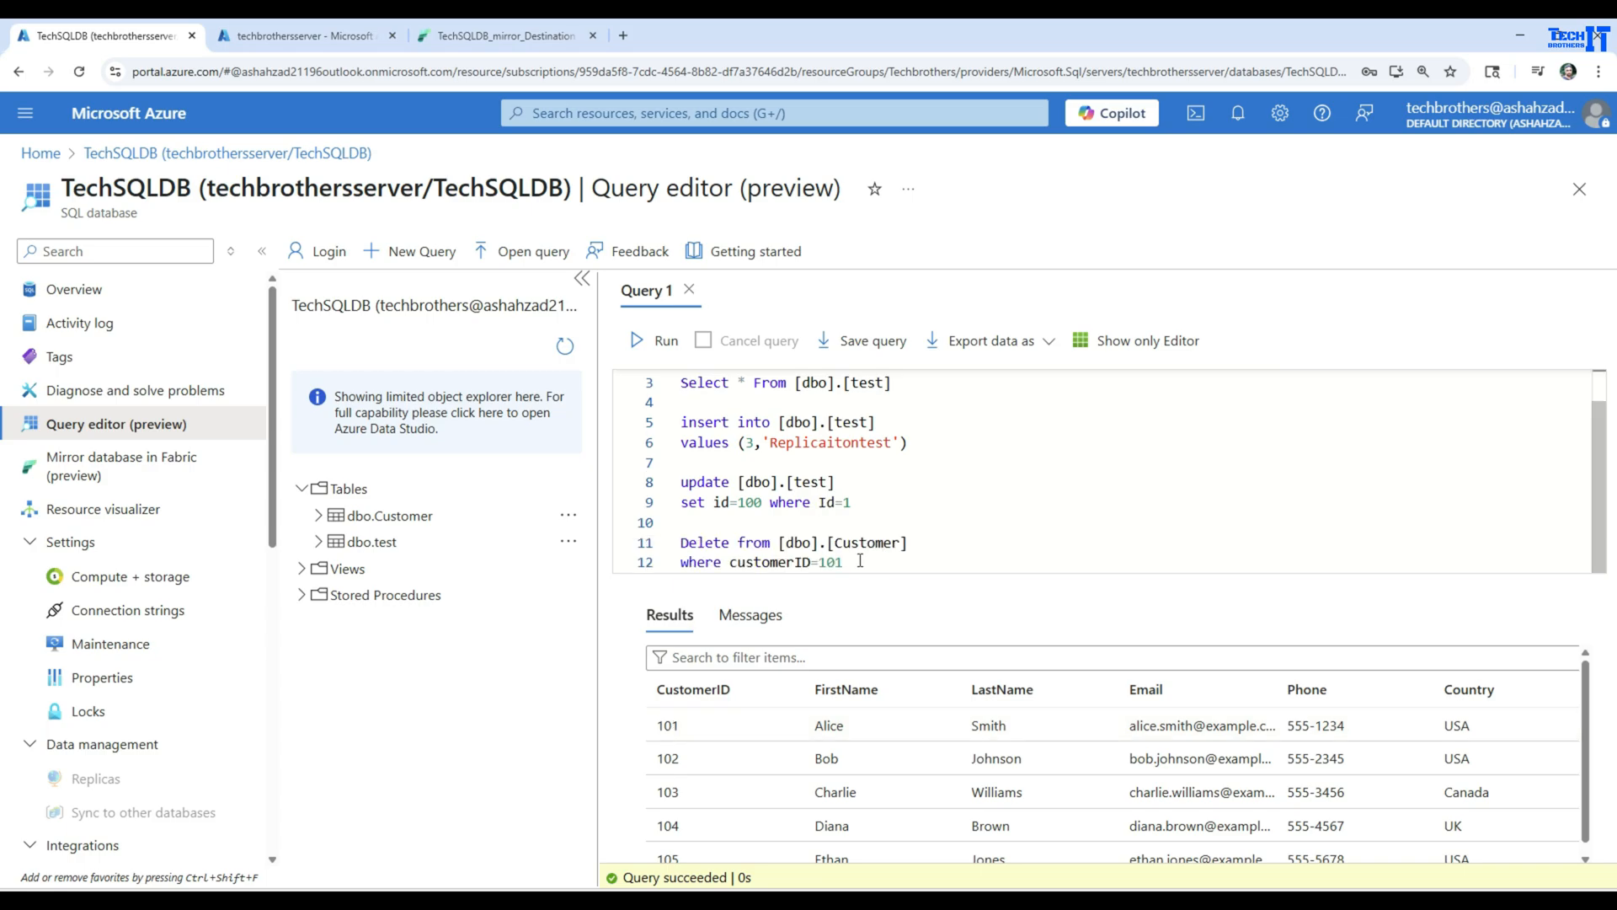
pyautogui.moveTo(859, 560); pyautogui.dragTo(679, 543)
pyautogui.click(664, 341)
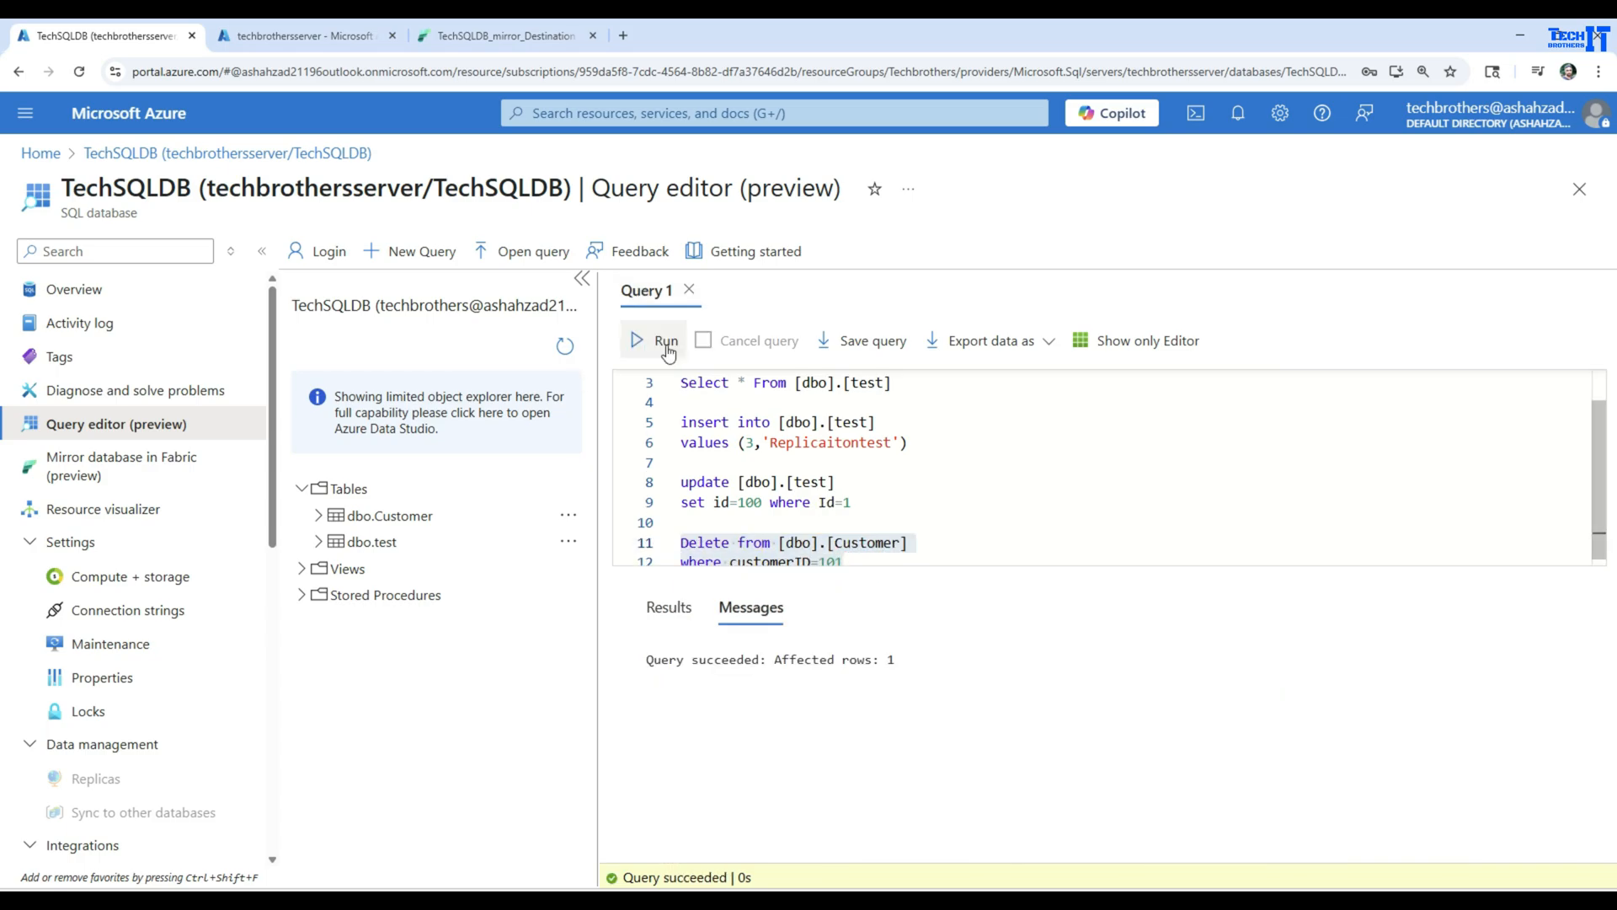
# Return to Fabric's replication monitor, refresh it, and check the rows replicated for [dbo].[test]
pyautogui.click(482, 37)
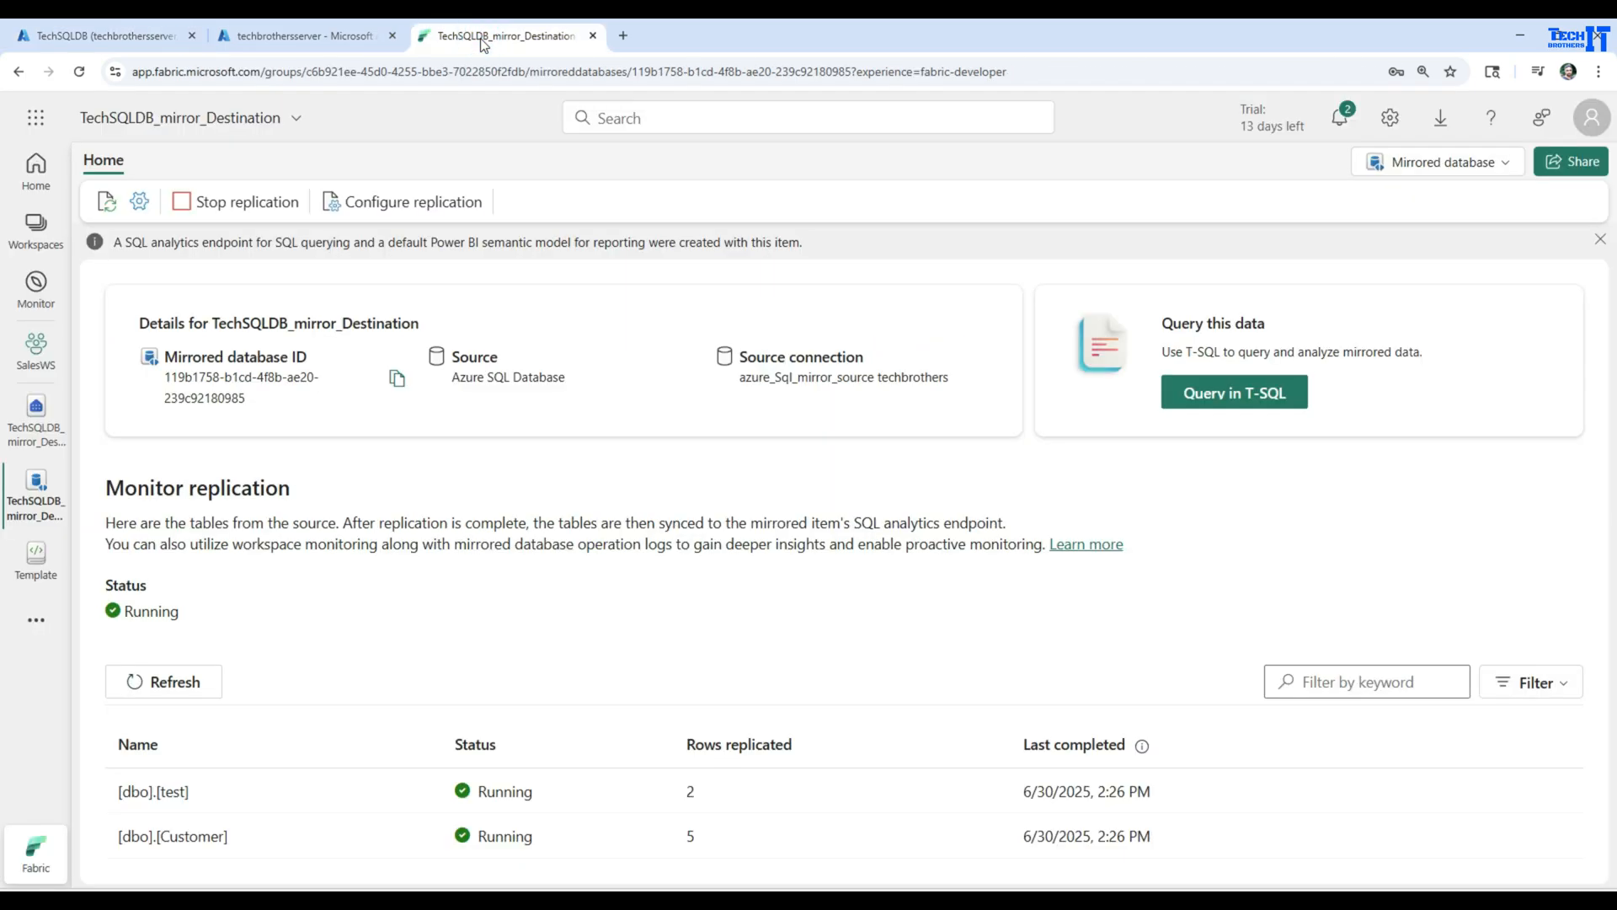
pyautogui.click(187, 680)
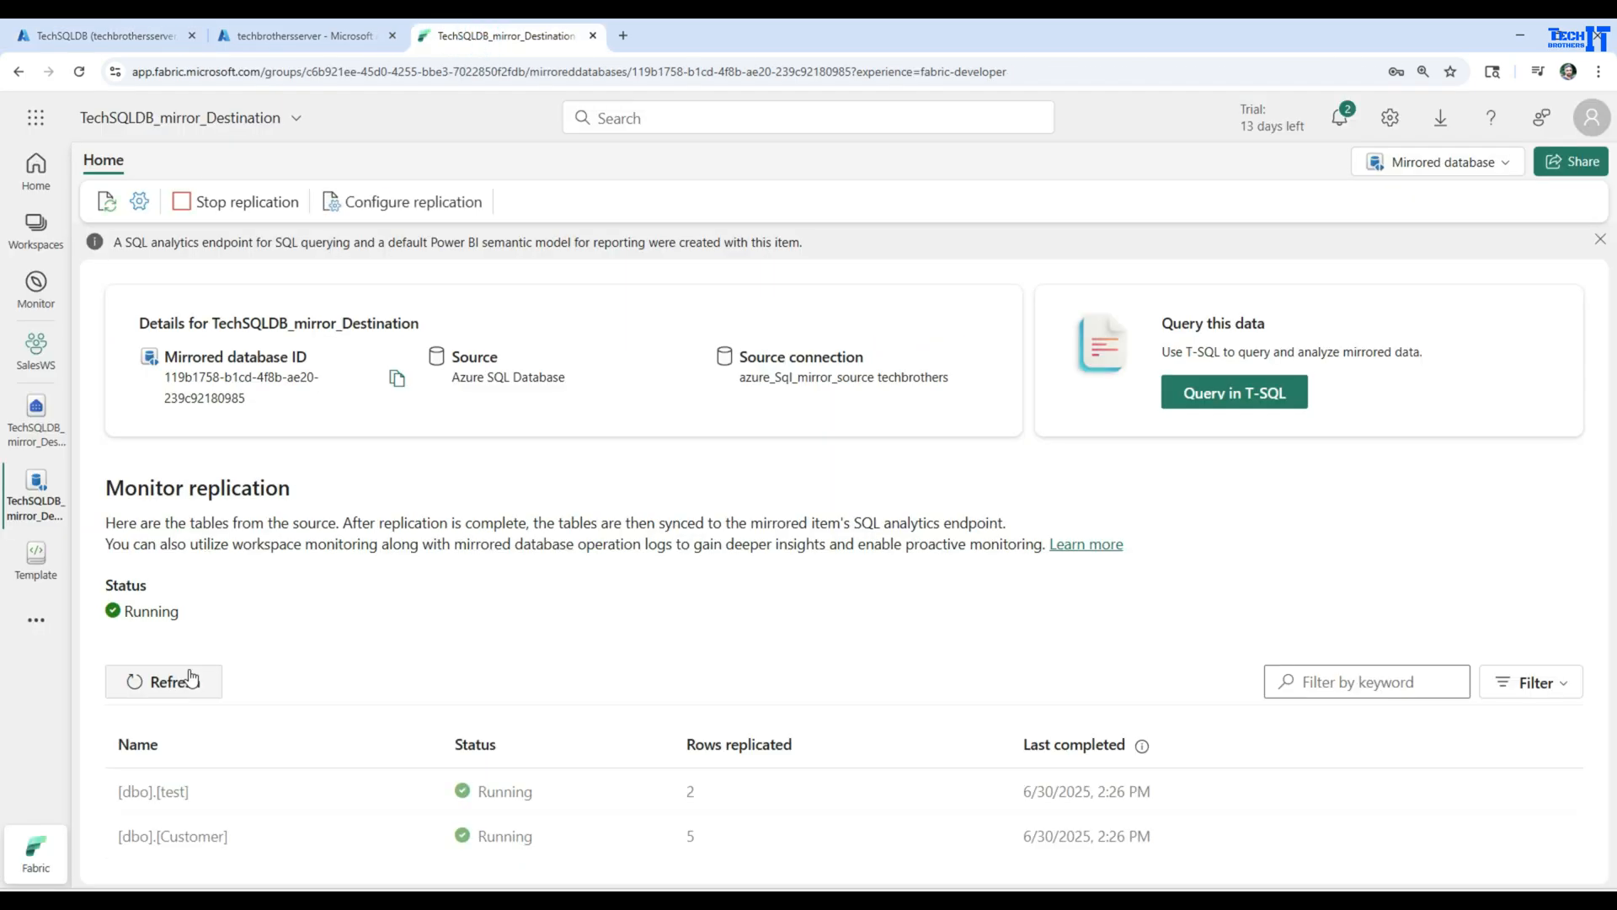
pyautogui.click(193, 680)
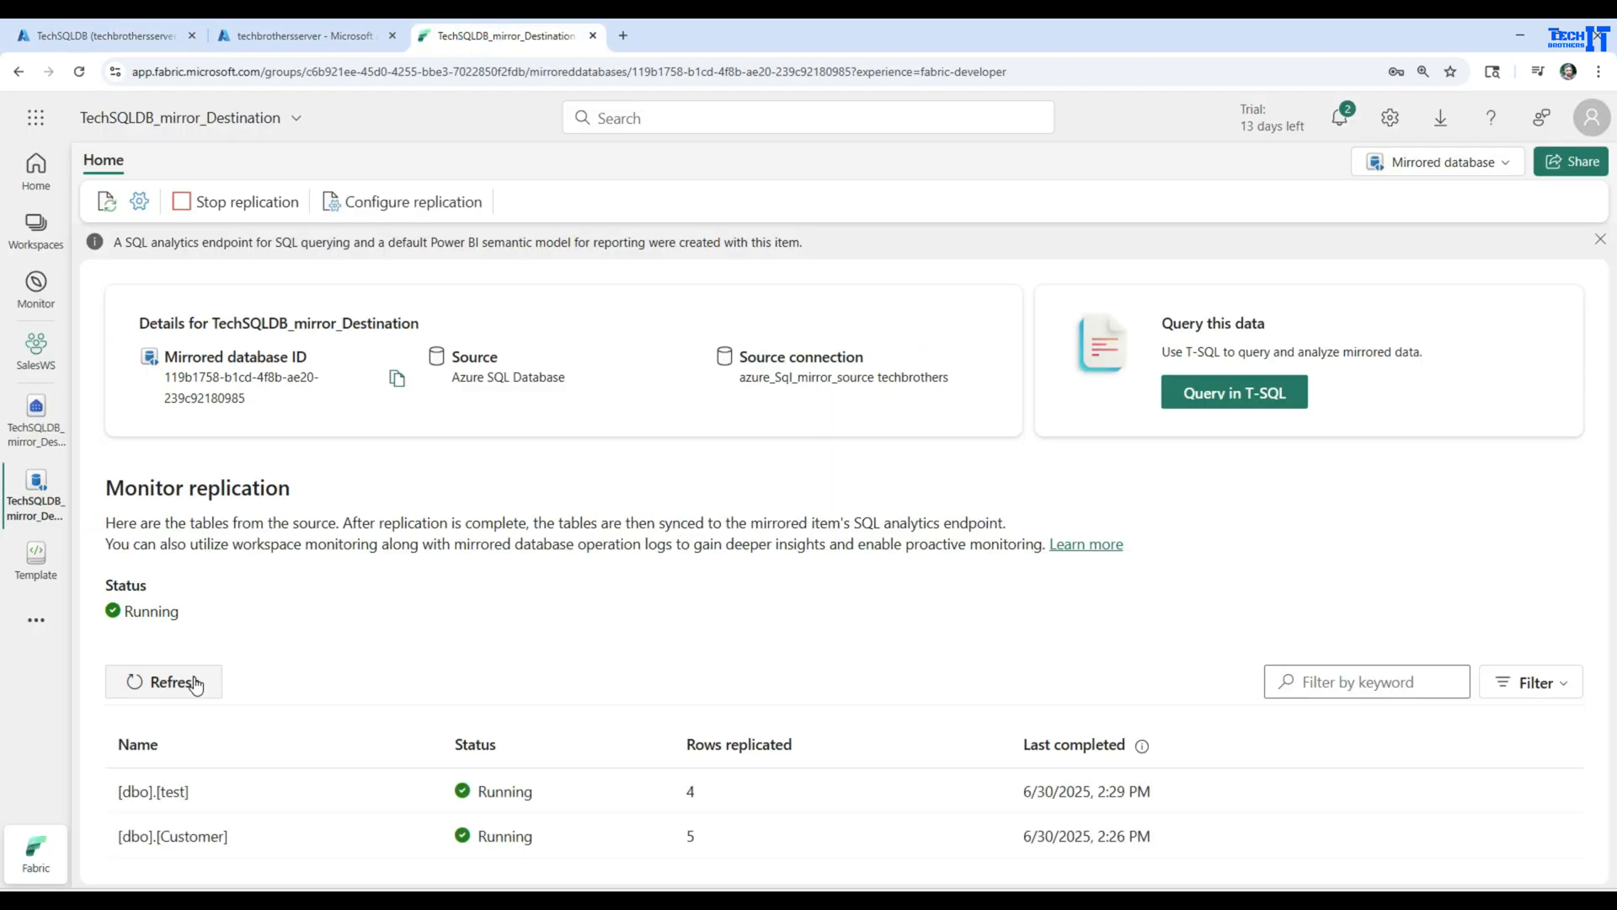
pyautogui.moveTo(211, 800); pyautogui.dragTo(117, 792)
pyautogui.moveTo(708, 792); pyautogui.dragTo(667, 799)
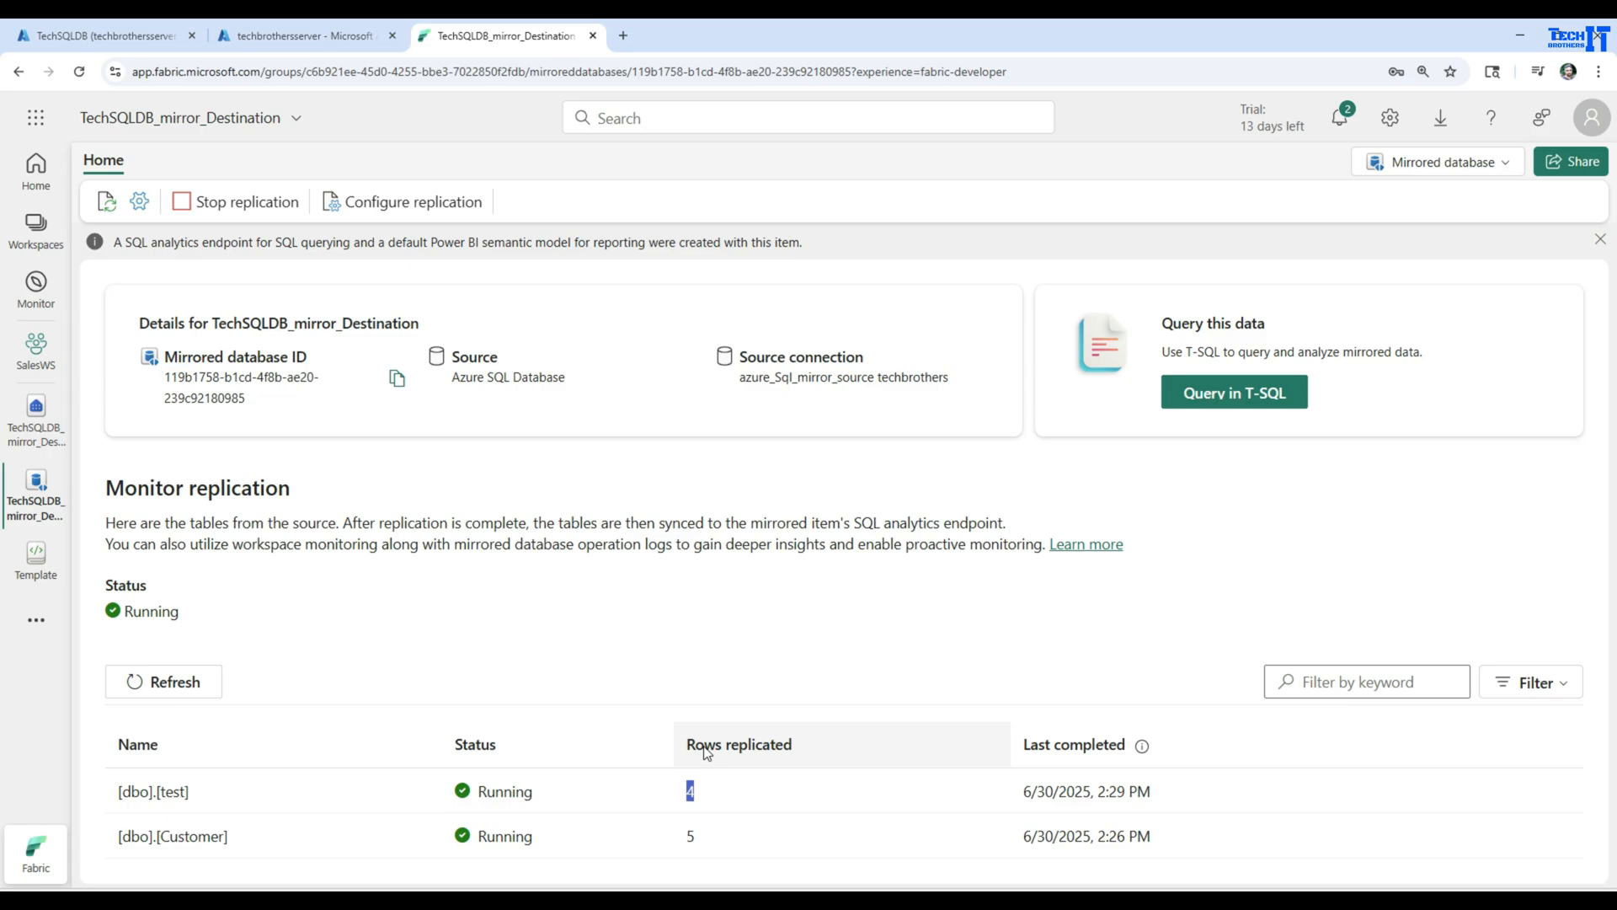
# Open the mirror's SQL analytics endpoint and run only Select * From dbo.test twice to check for the replicated changes
pyautogui.click(34, 495)
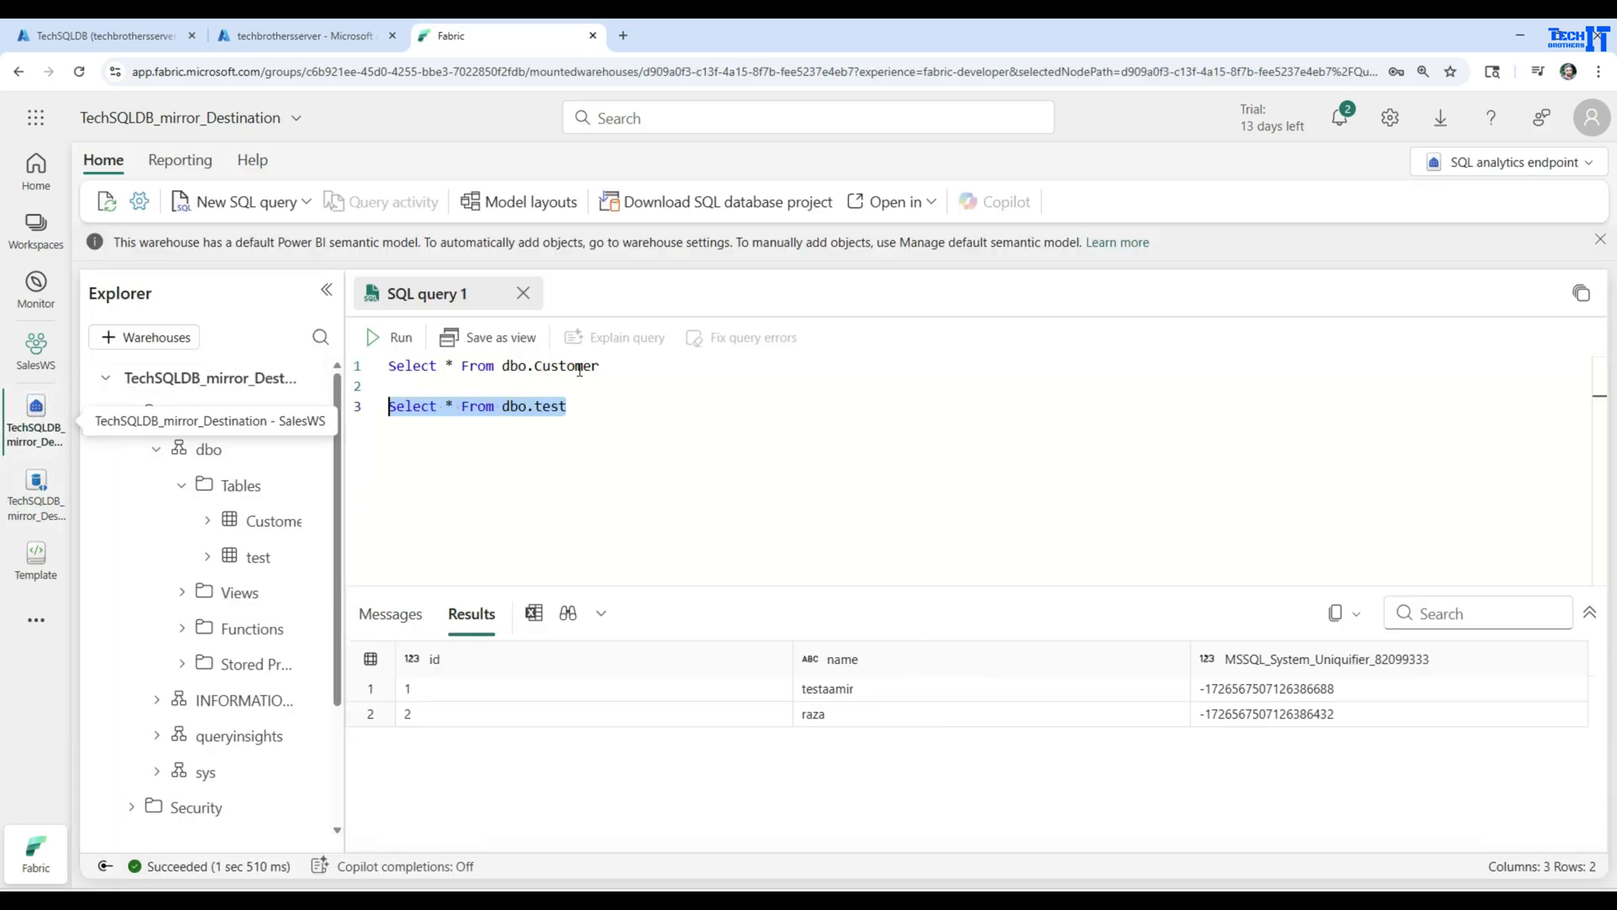
pyautogui.click(576, 404)
pyautogui.moveTo(605, 410); pyautogui.dragTo(387, 411)
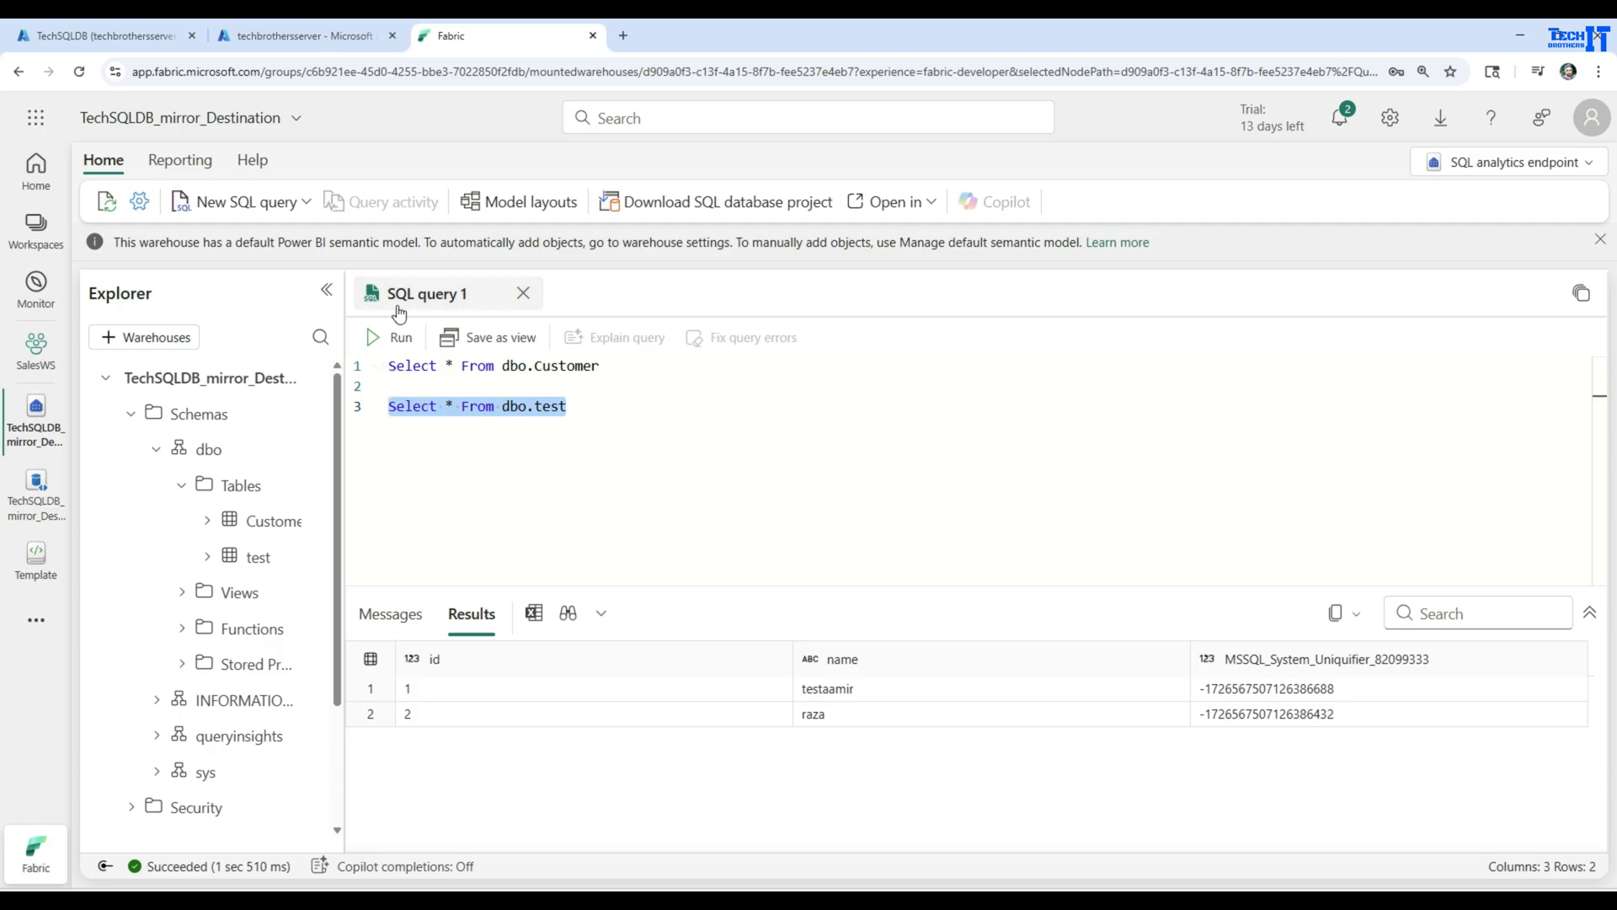
pyautogui.click(397, 340)
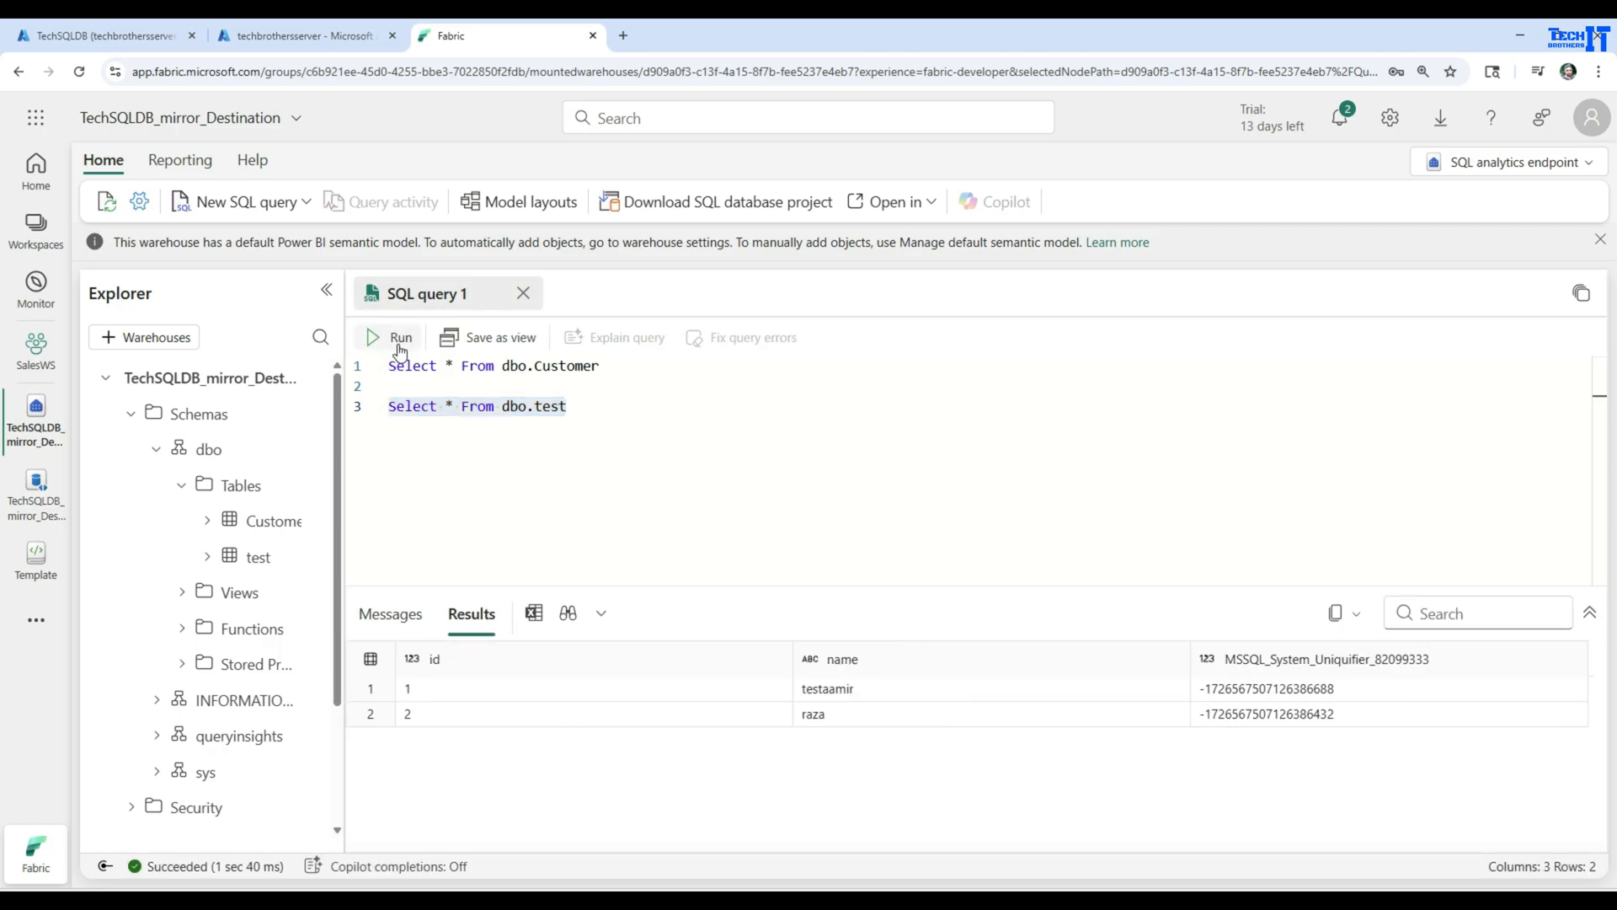
pyautogui.click(595, 404)
pyautogui.moveTo(595, 404); pyautogui.dragTo(379, 412)
pyautogui.click(397, 340)
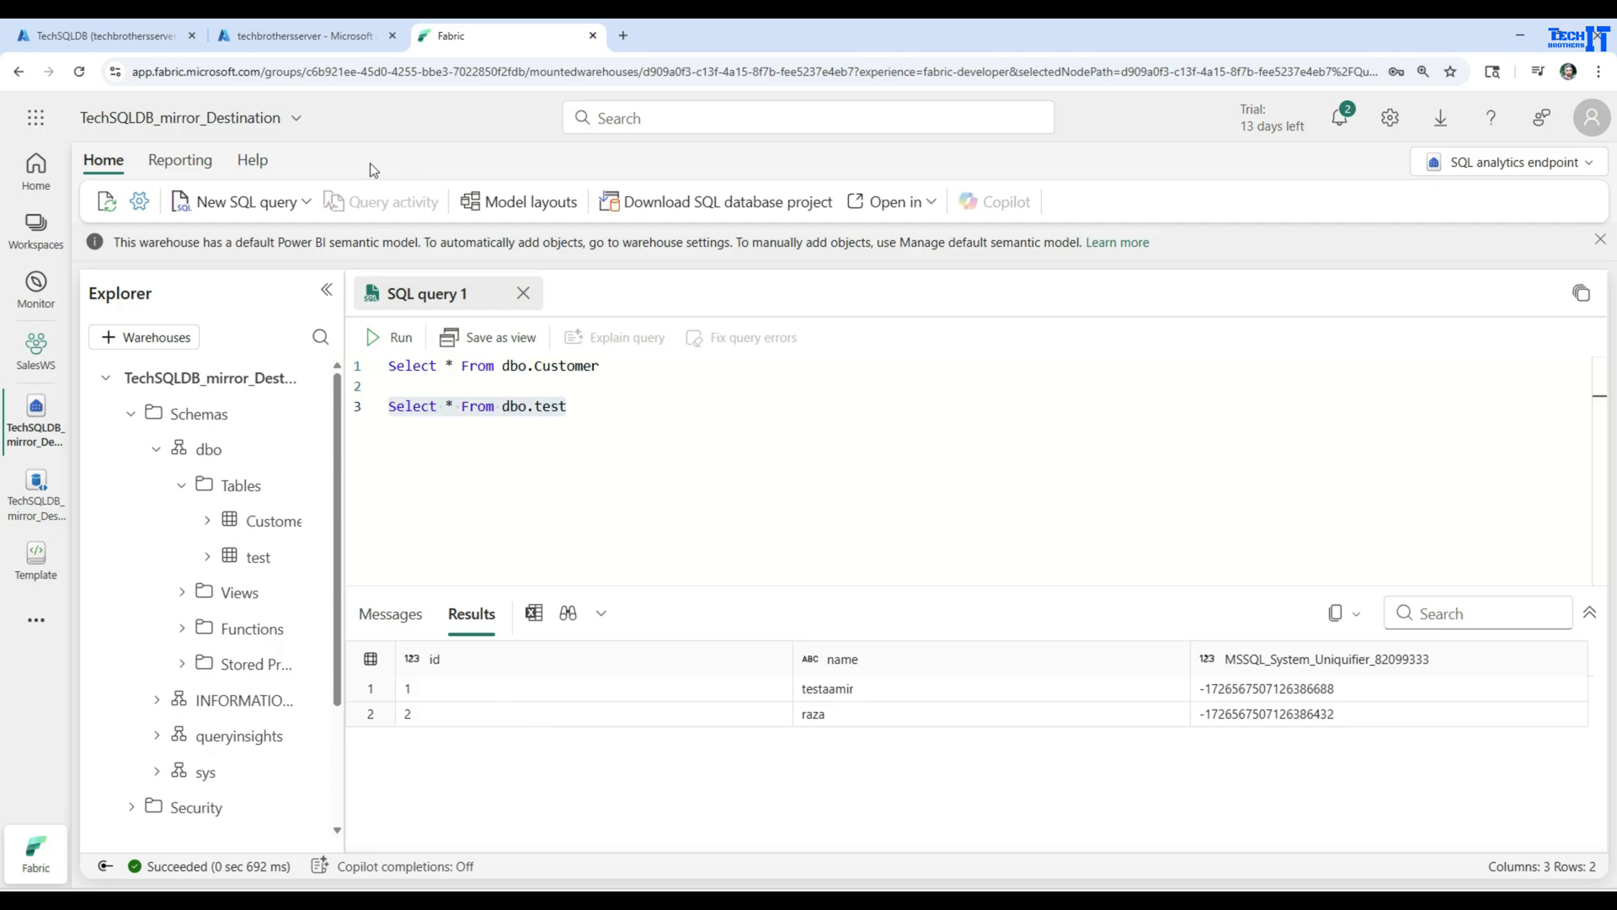
# Run only Select * From [dbo].[test] in Azure's TechSQLDB query editor, check the inserted row, and return to the Fabric analytics endpoint
pyautogui.click(274, 38)
pyautogui.click(101, 36)
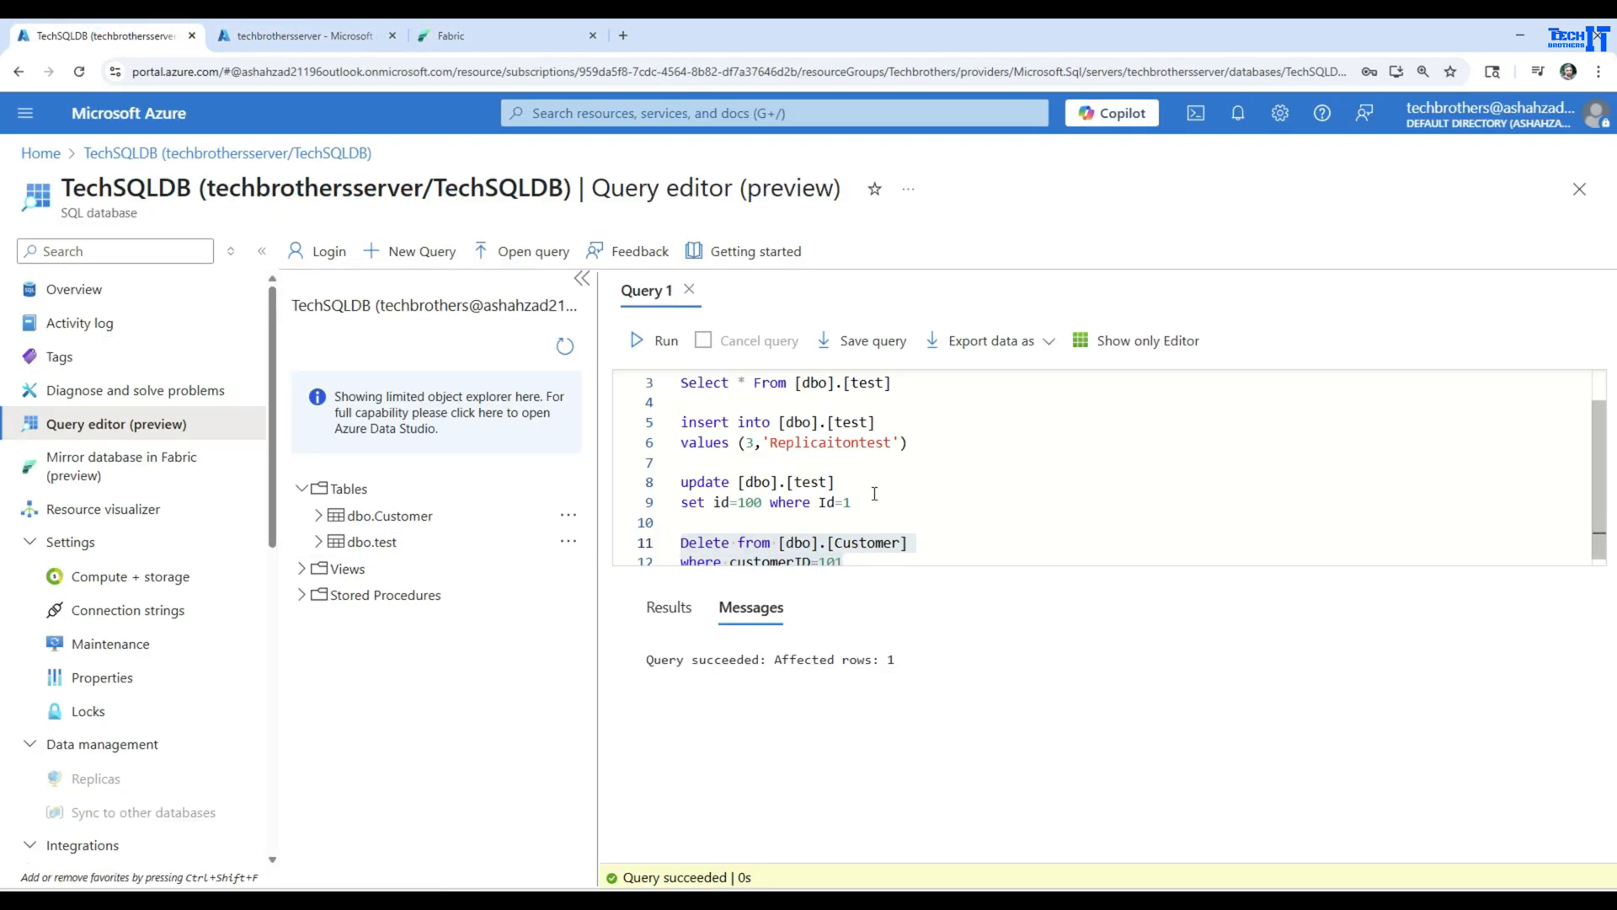
pyautogui.scroll(1, 874, 494)
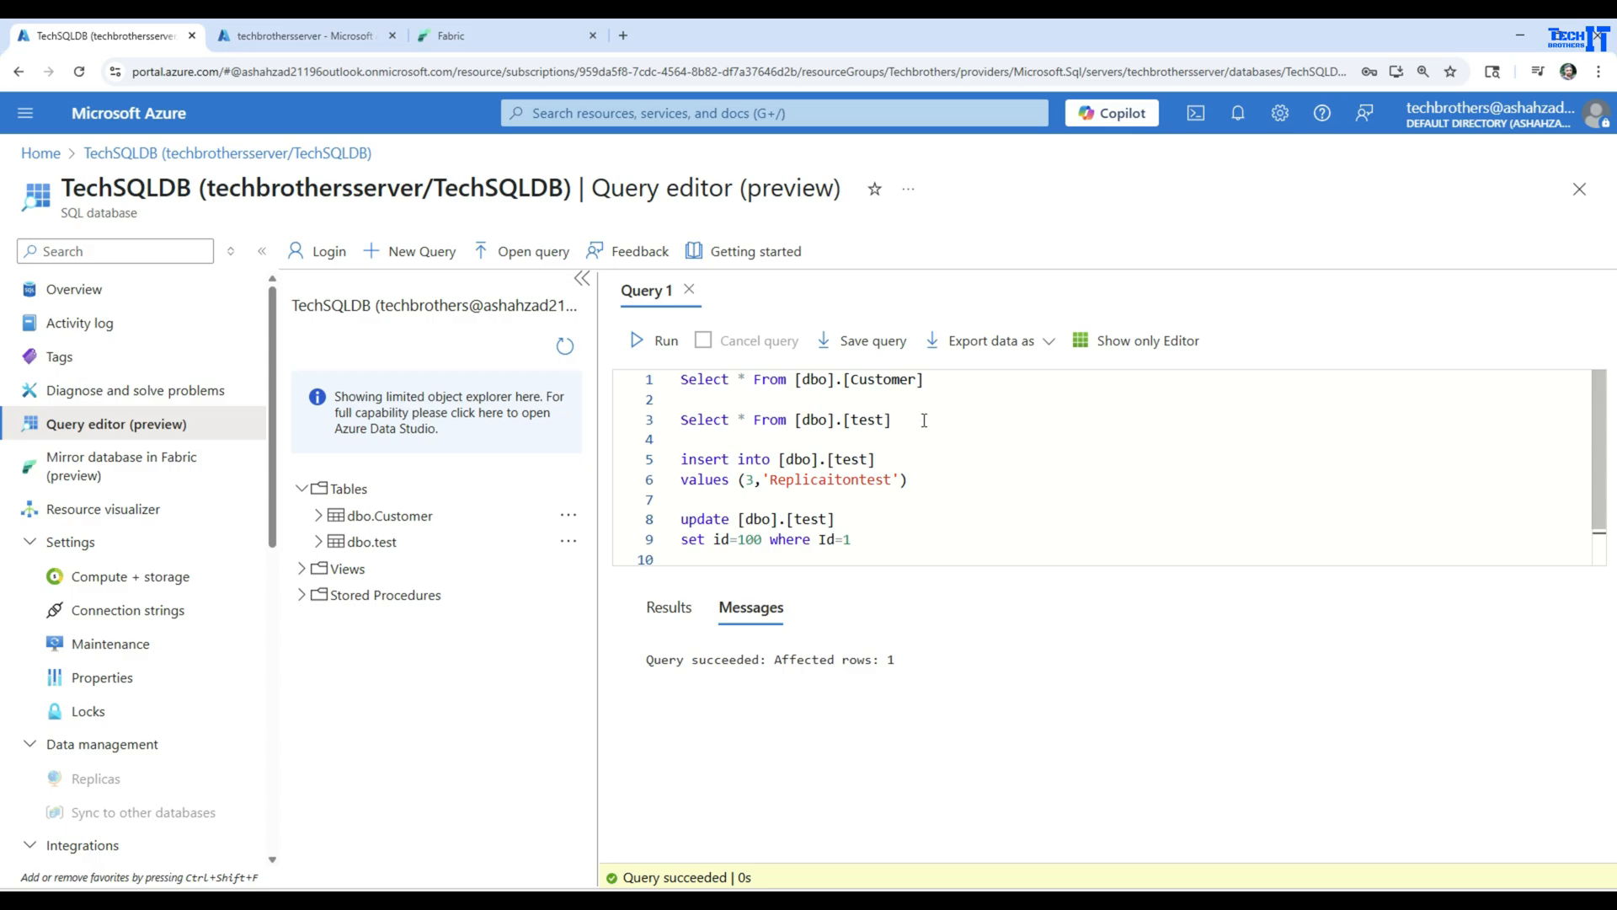
pyautogui.moveTo(924, 420); pyautogui.dragTo(642, 425)
pyautogui.click(662, 341)
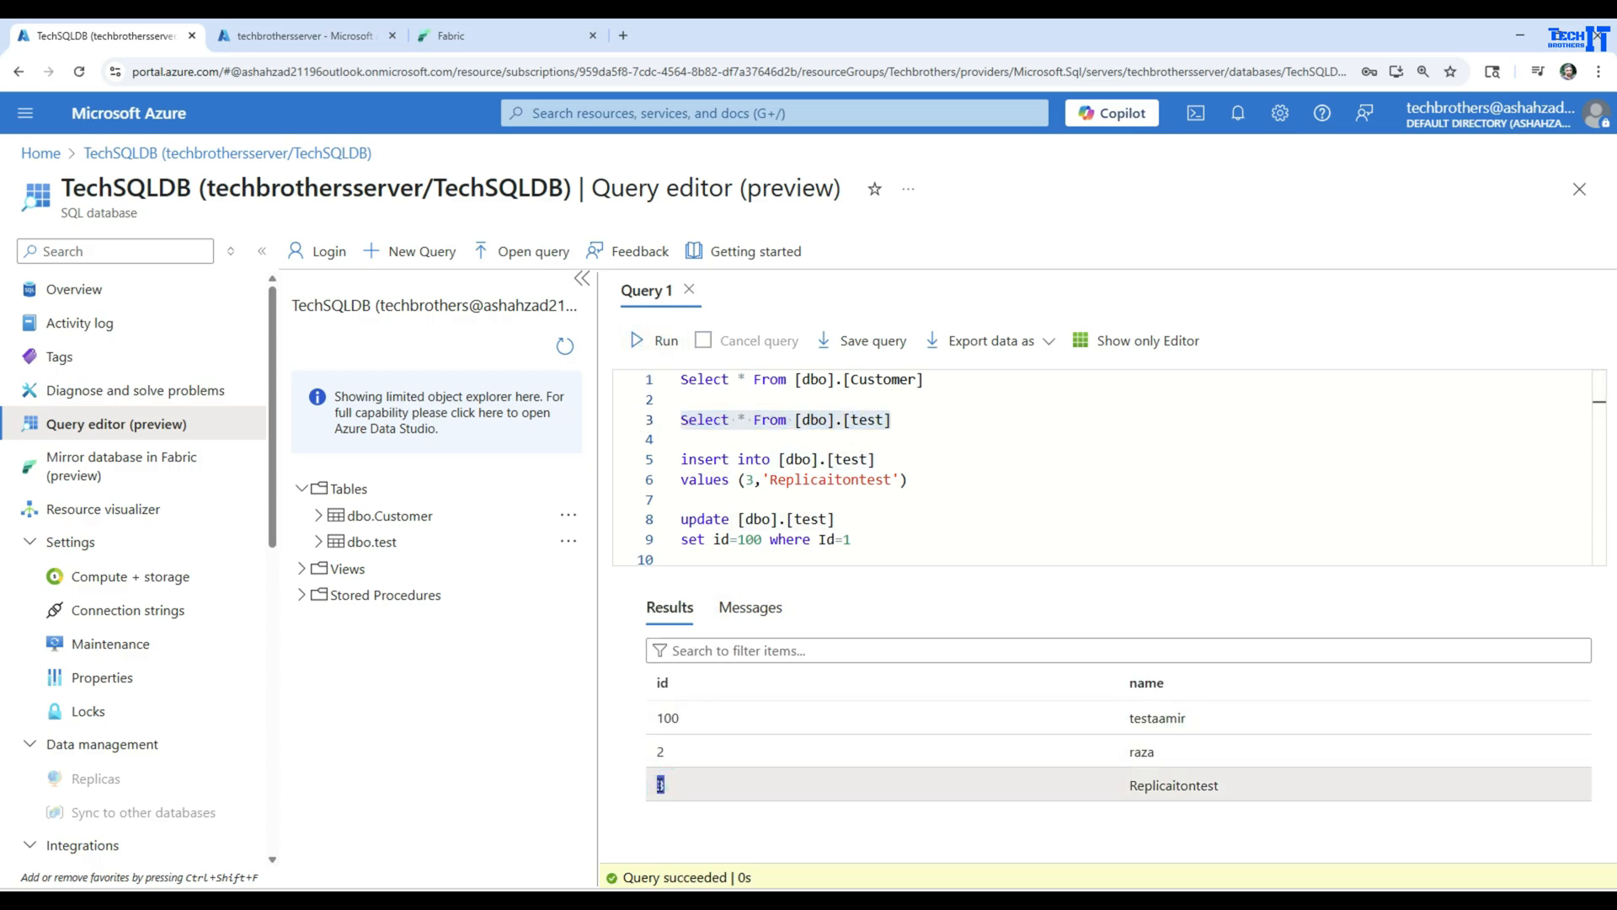
pyautogui.moveTo(1225, 785); pyautogui.dragTo(736, 784)
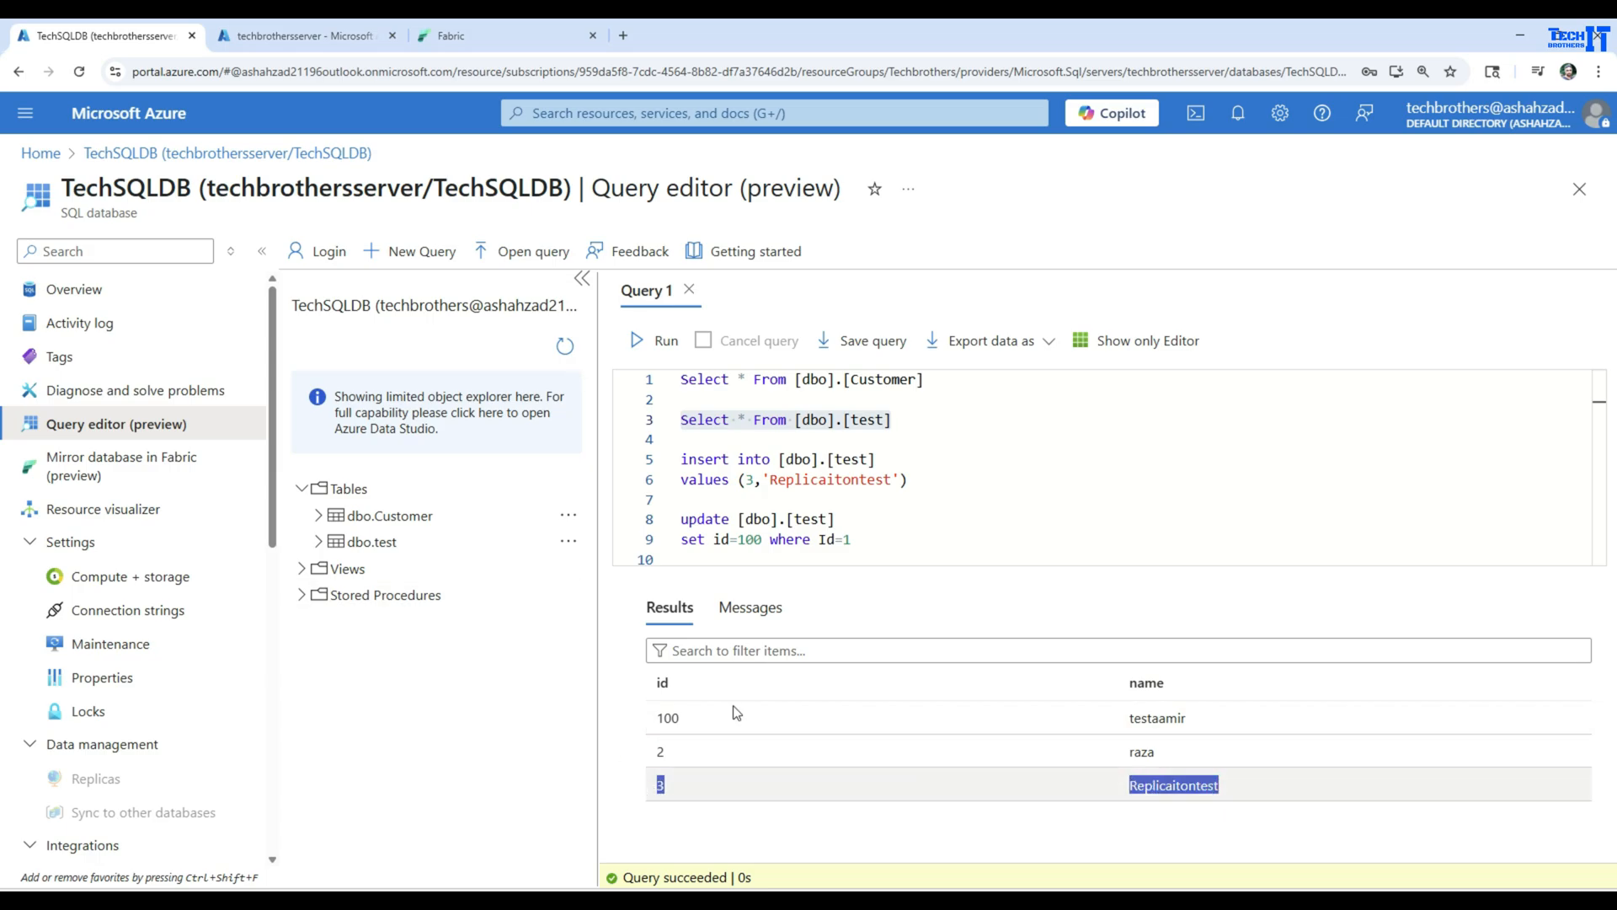
pyautogui.click(525, 35)
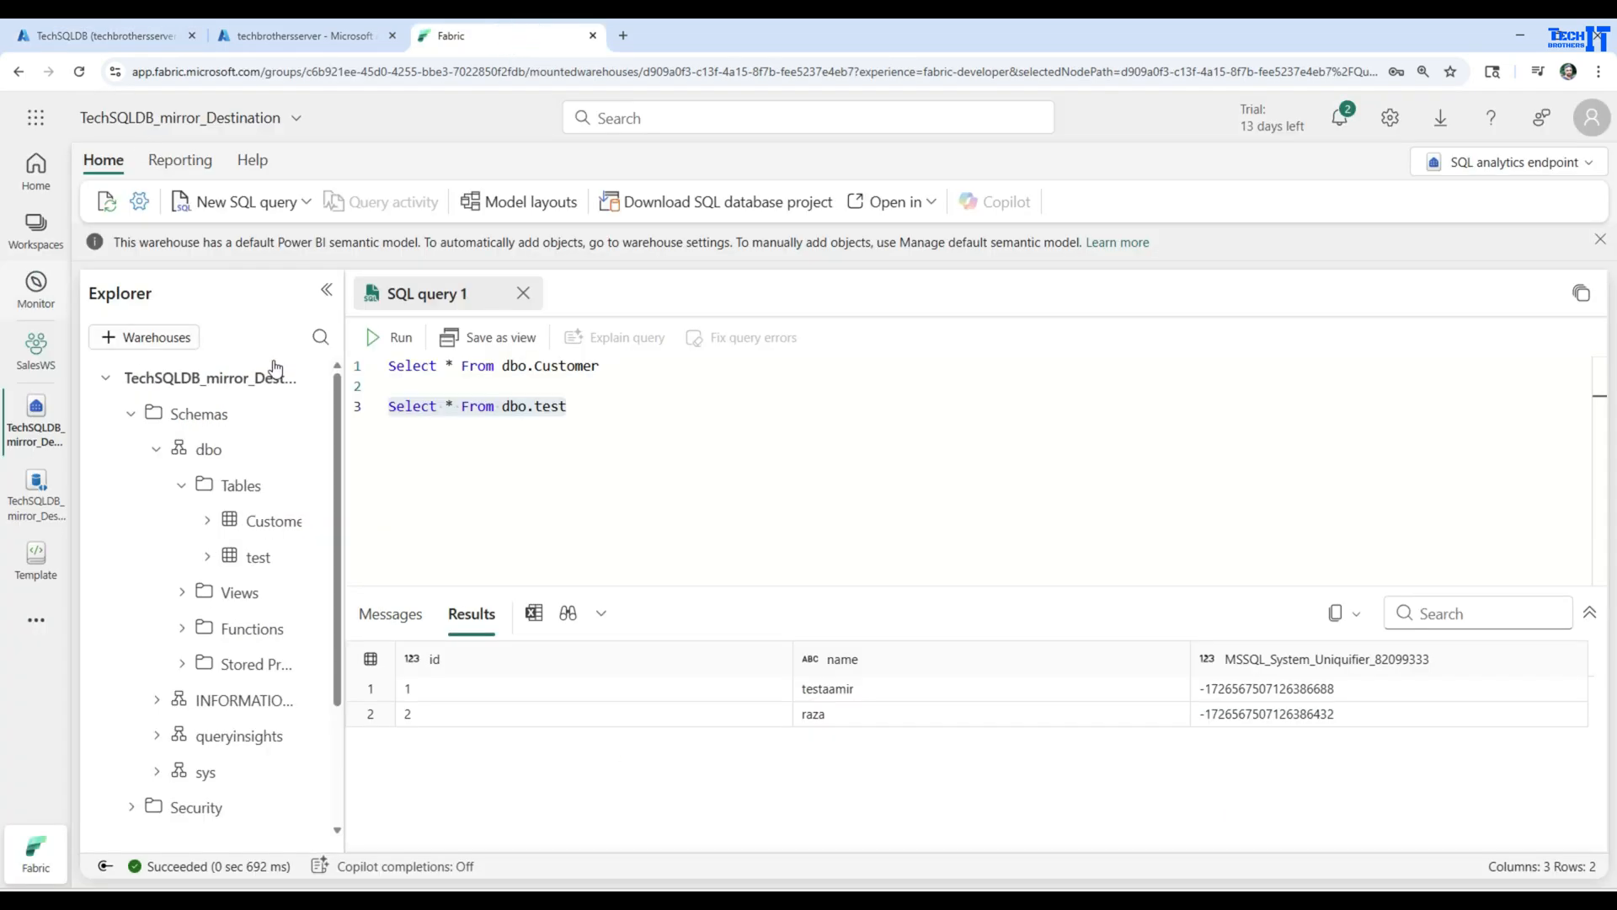
# Rerun Select * From dbo.test on the mirror and check the inserted row and the updated id
pyautogui.click(373, 340)
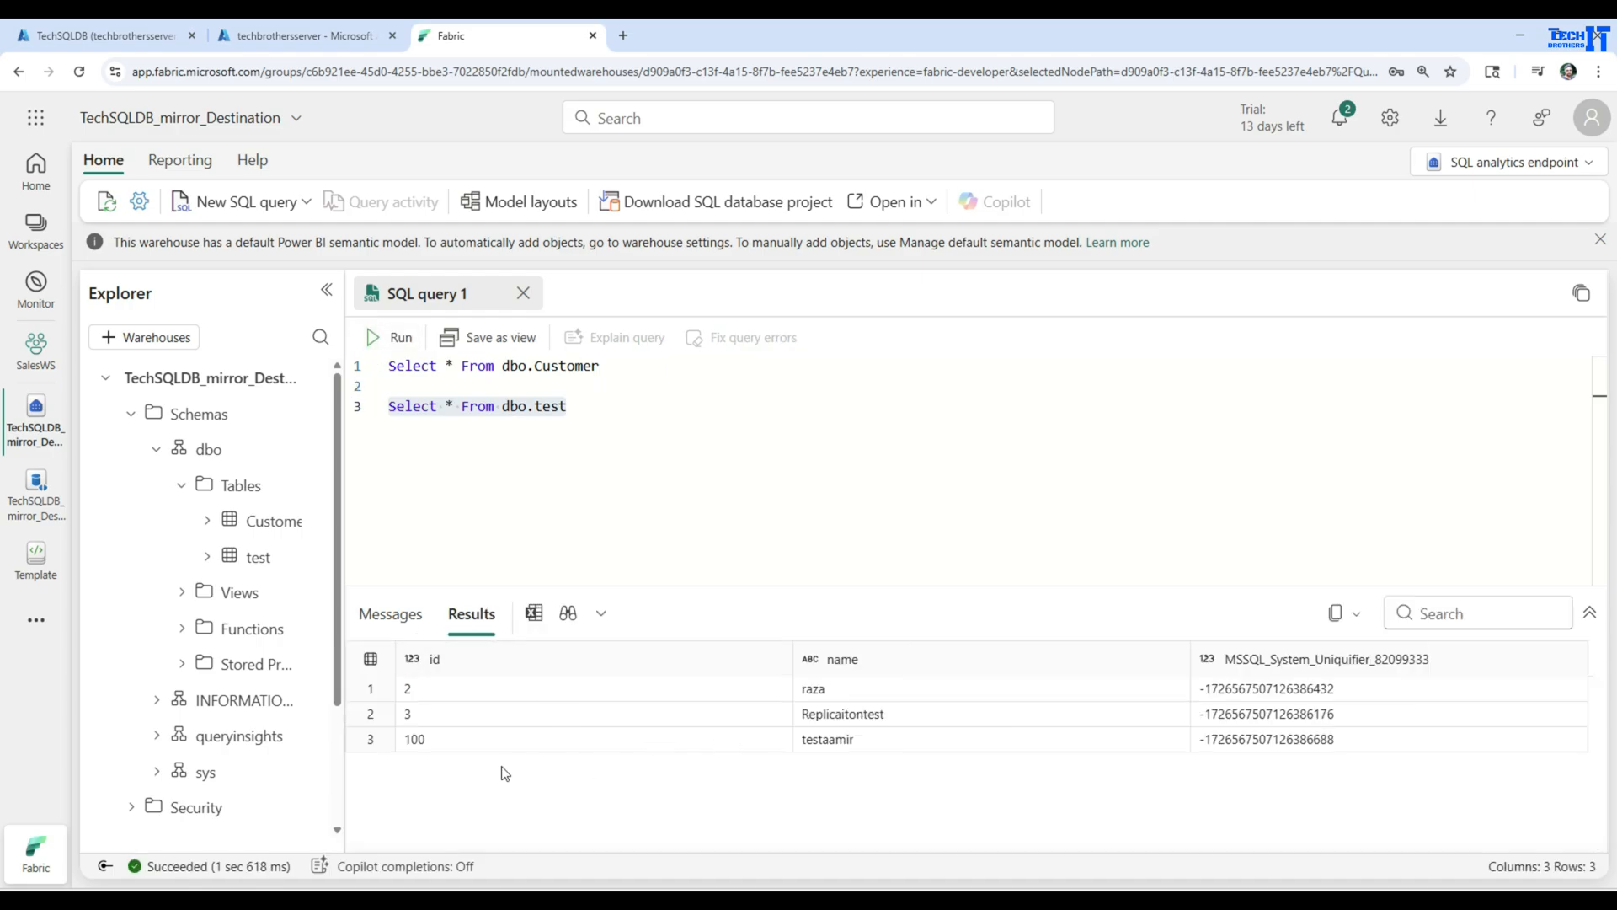
pyautogui.click(408, 717)
pyautogui.click(867, 717)
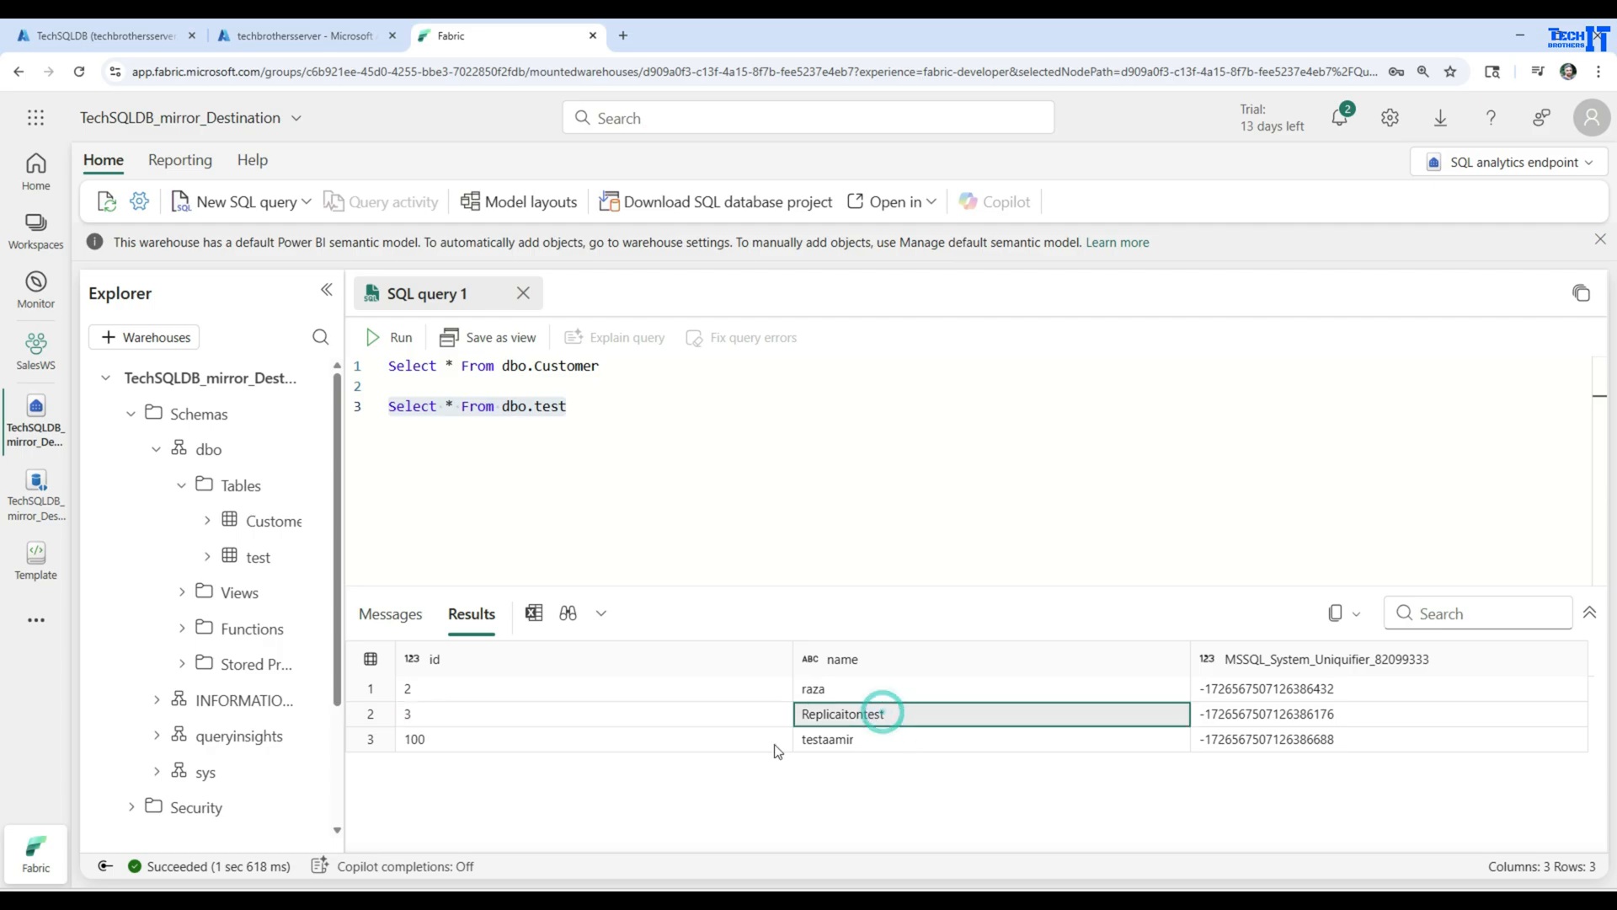
pyautogui.click(548, 742)
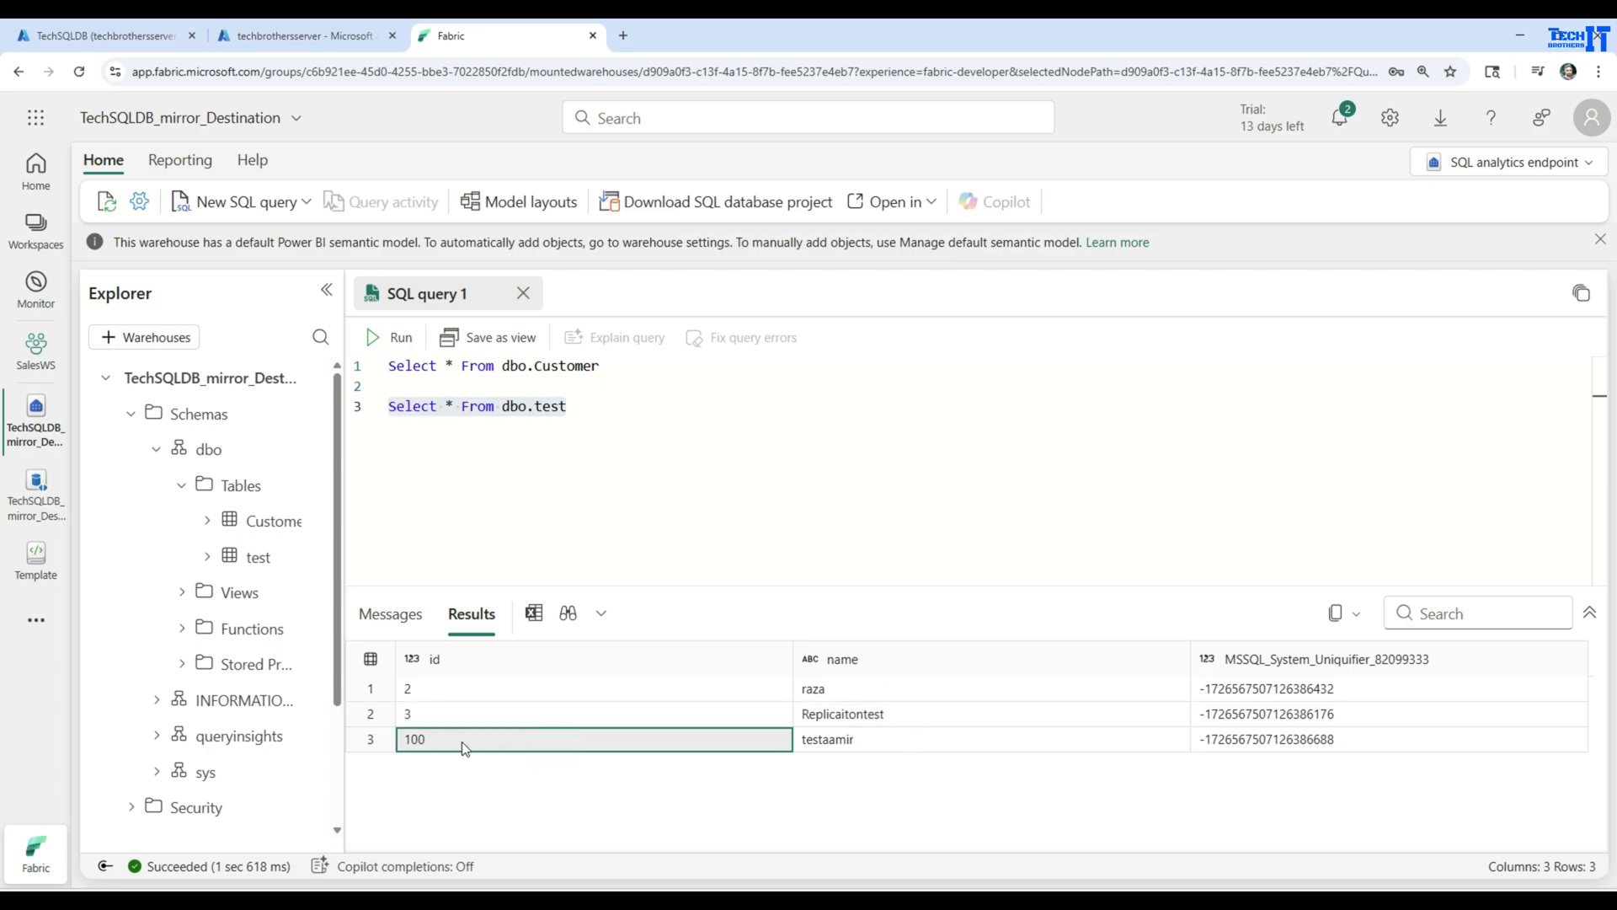
pyautogui.click(841, 745)
pyautogui.click(747, 745)
# Run only Select * From dbo.Customer on the mirror to check that the source deletion was replicated
pyautogui.click(514, 374)
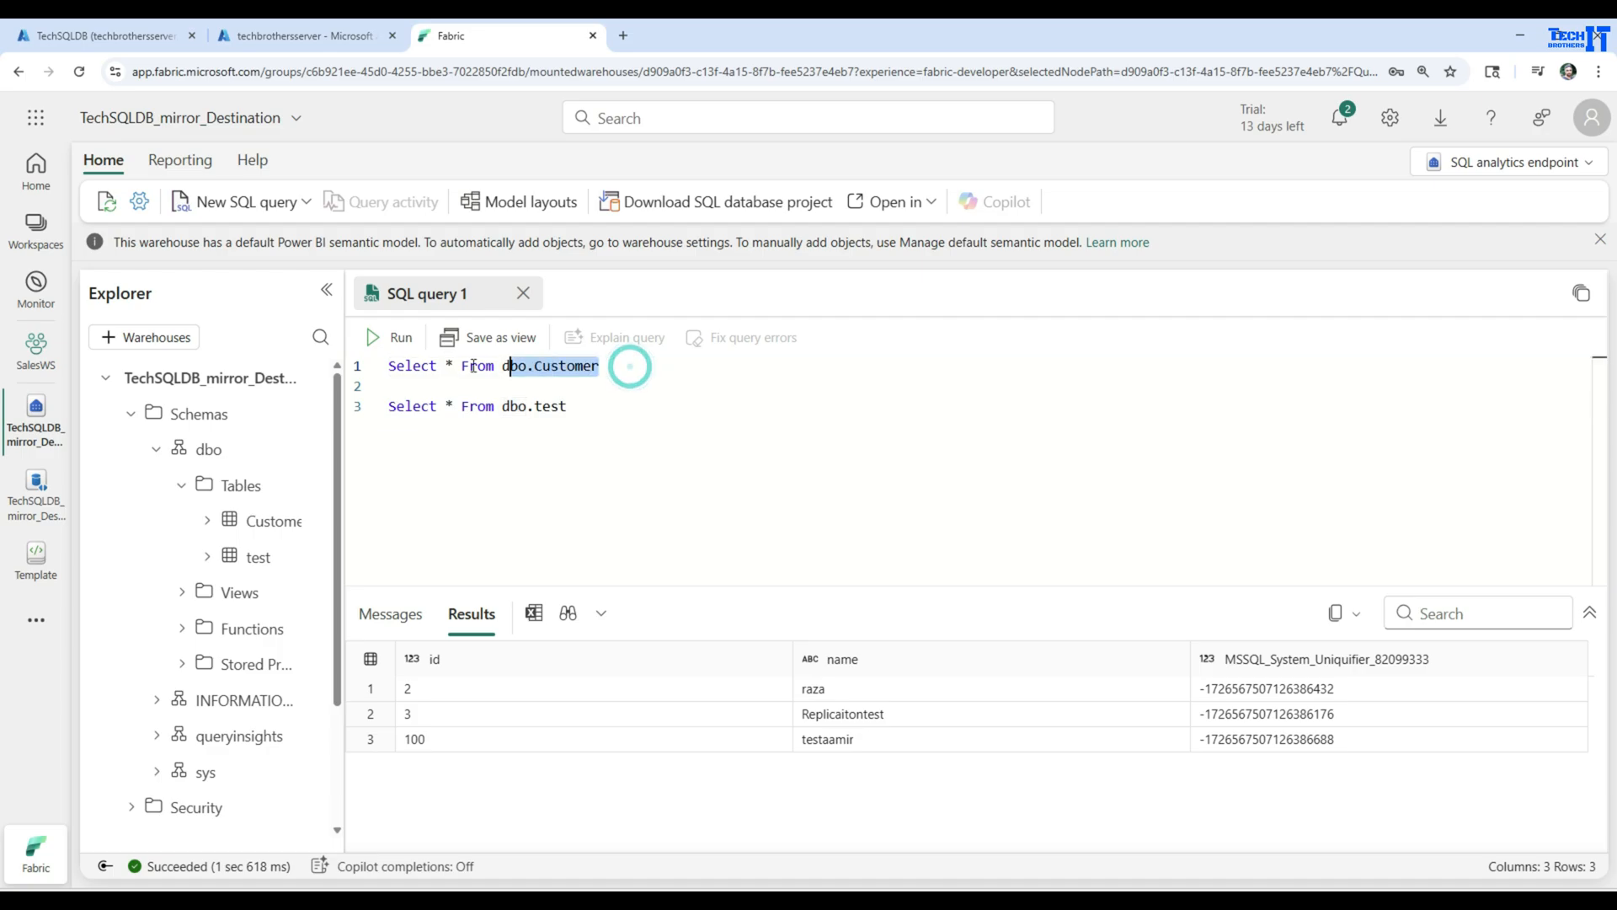
pyautogui.moveTo(627, 365); pyautogui.dragTo(358, 366)
pyautogui.click(390, 337)
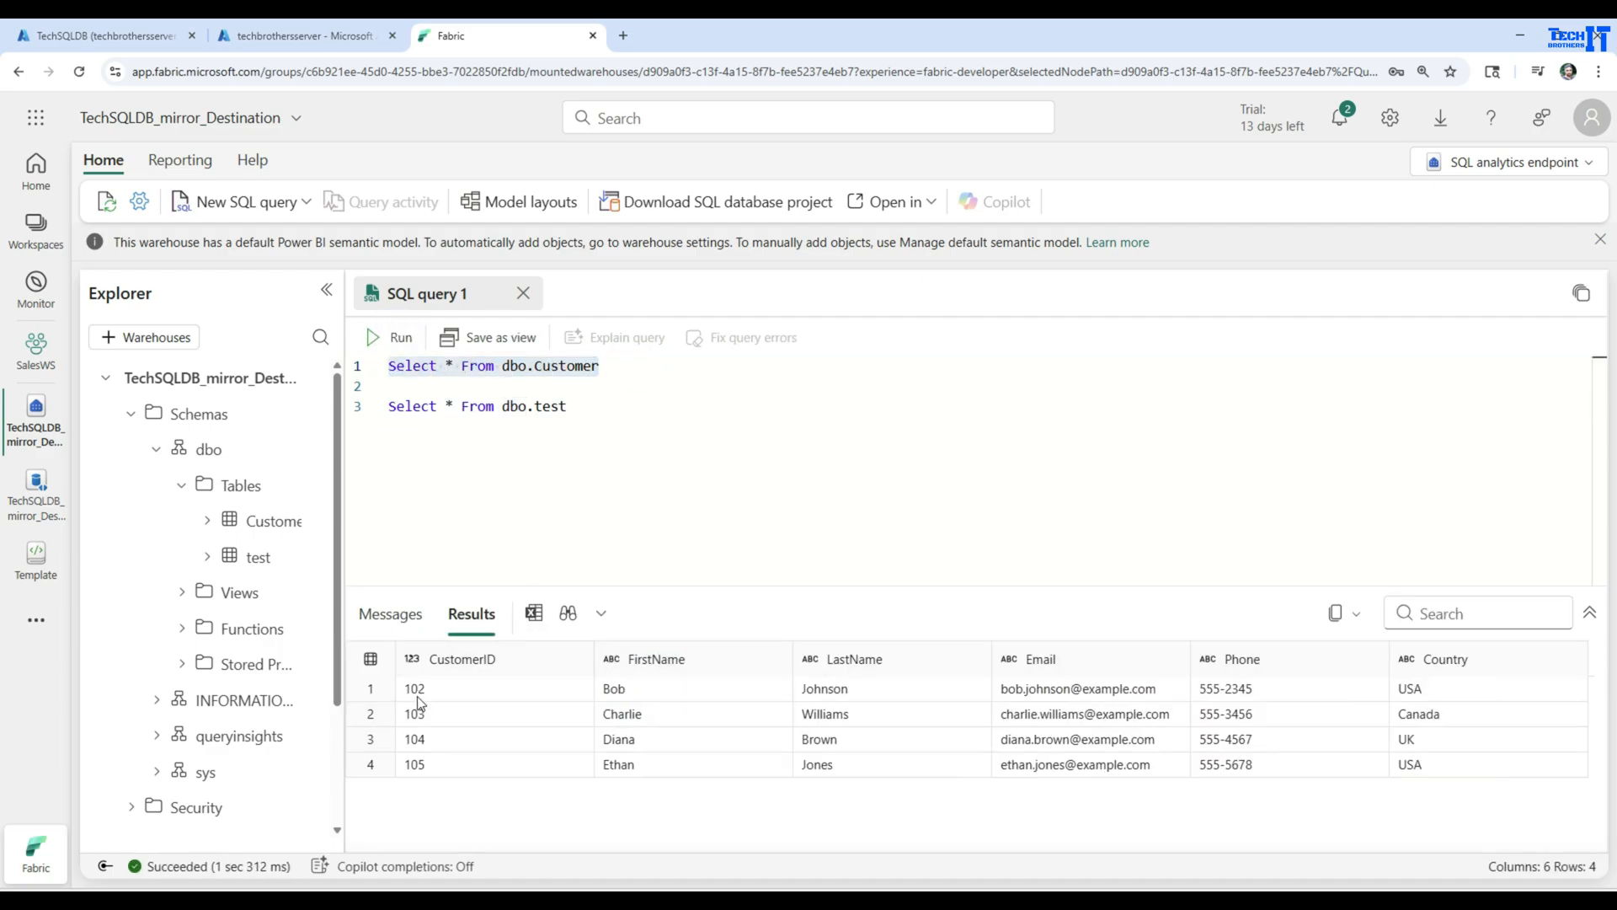
pyautogui.click(422, 690)
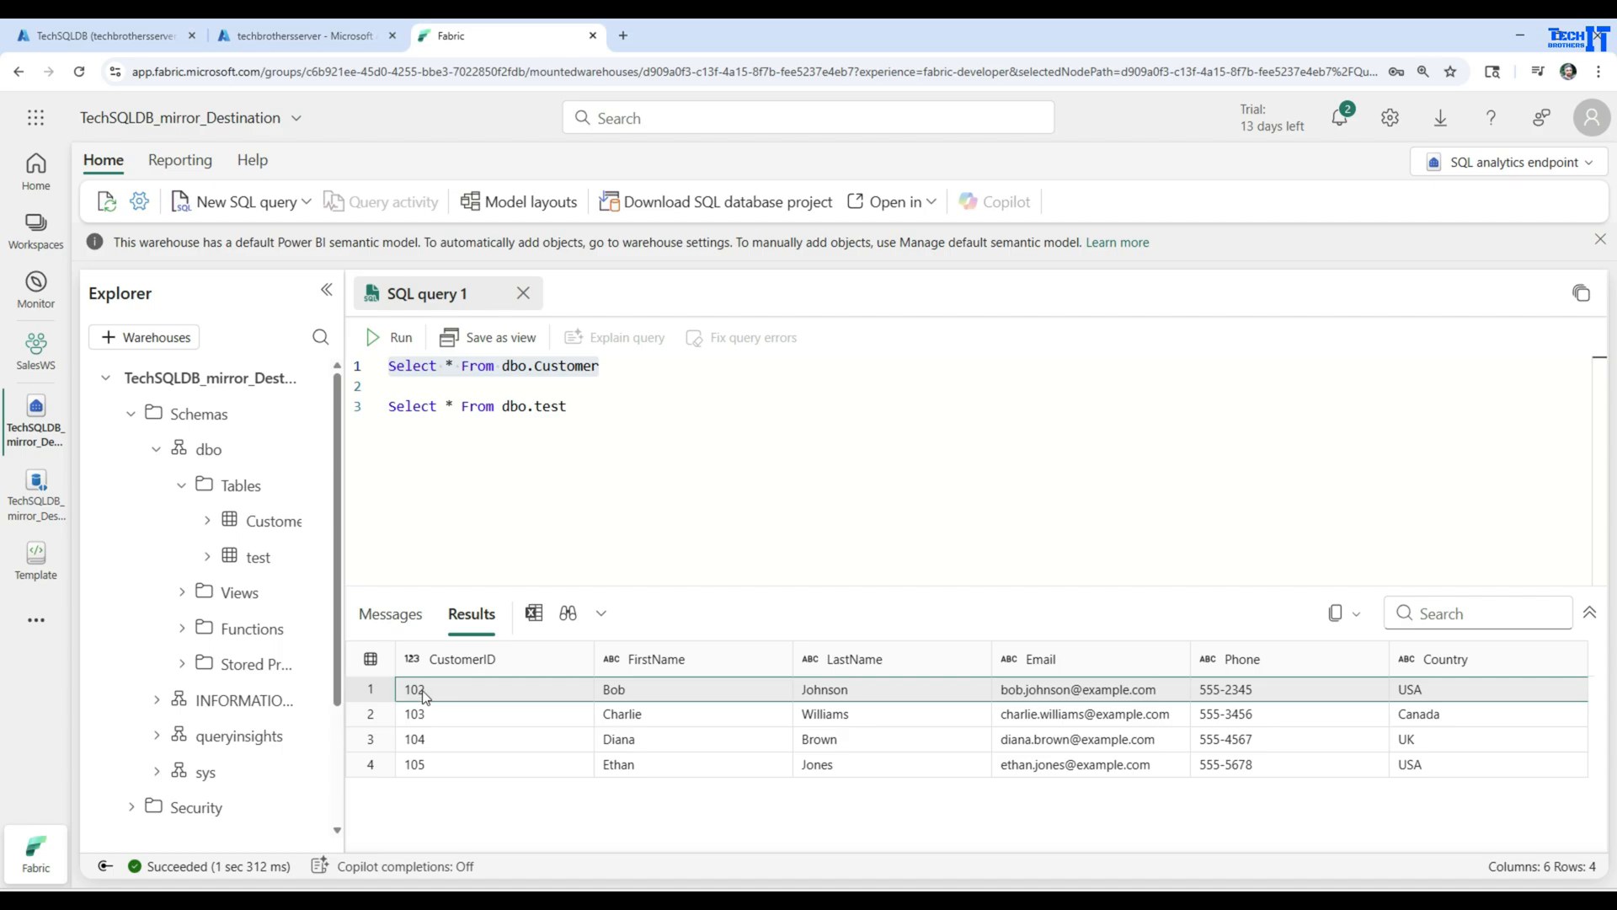
# Return to the mirrored database's replication monitor, refresh it, and compare the rows replicated for [dbo].[test] and [dbo].[Customer]
pyautogui.click(35, 493)
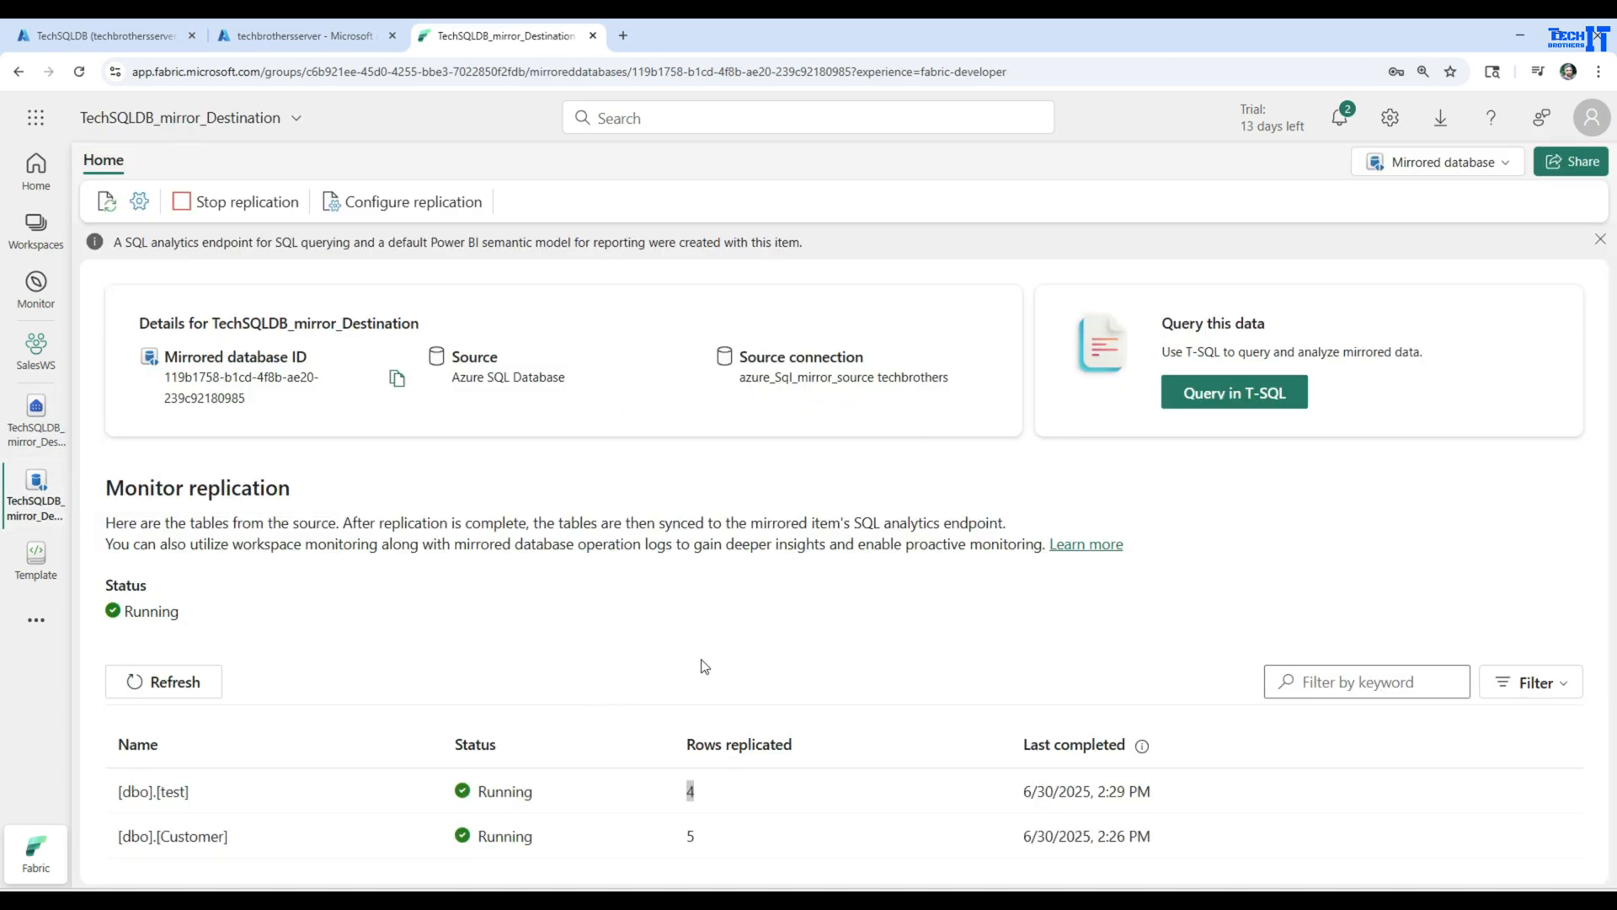
pyautogui.click(201, 681)
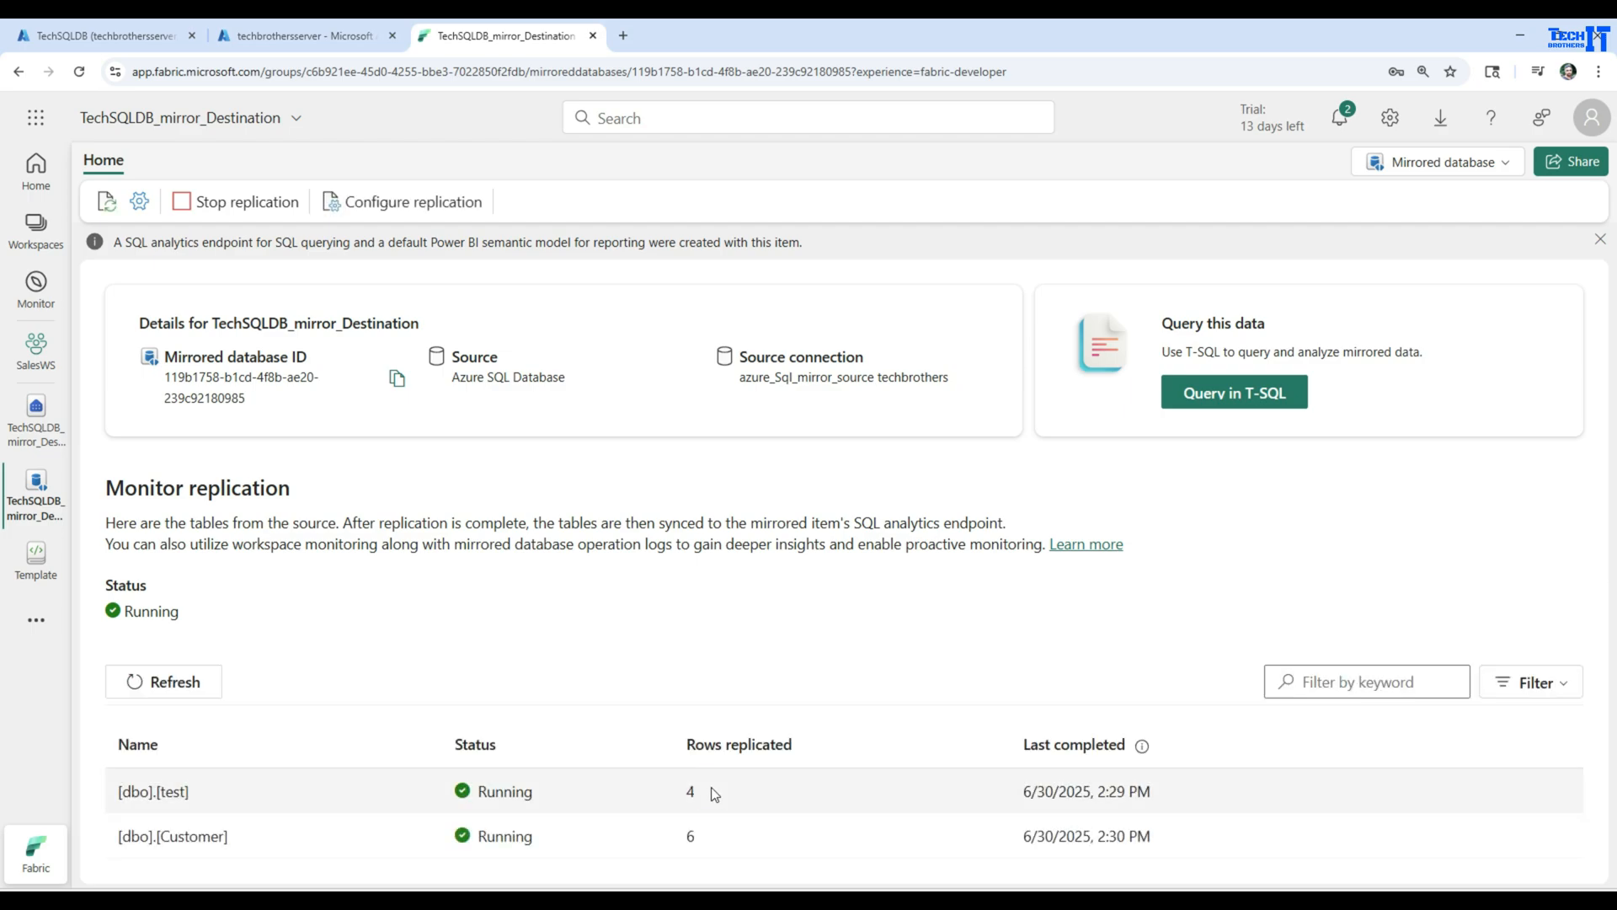
pyautogui.moveTo(710, 786); pyautogui.dragTo(683, 844)
pyautogui.moveTo(705, 791); pyautogui.dragTo(686, 792)
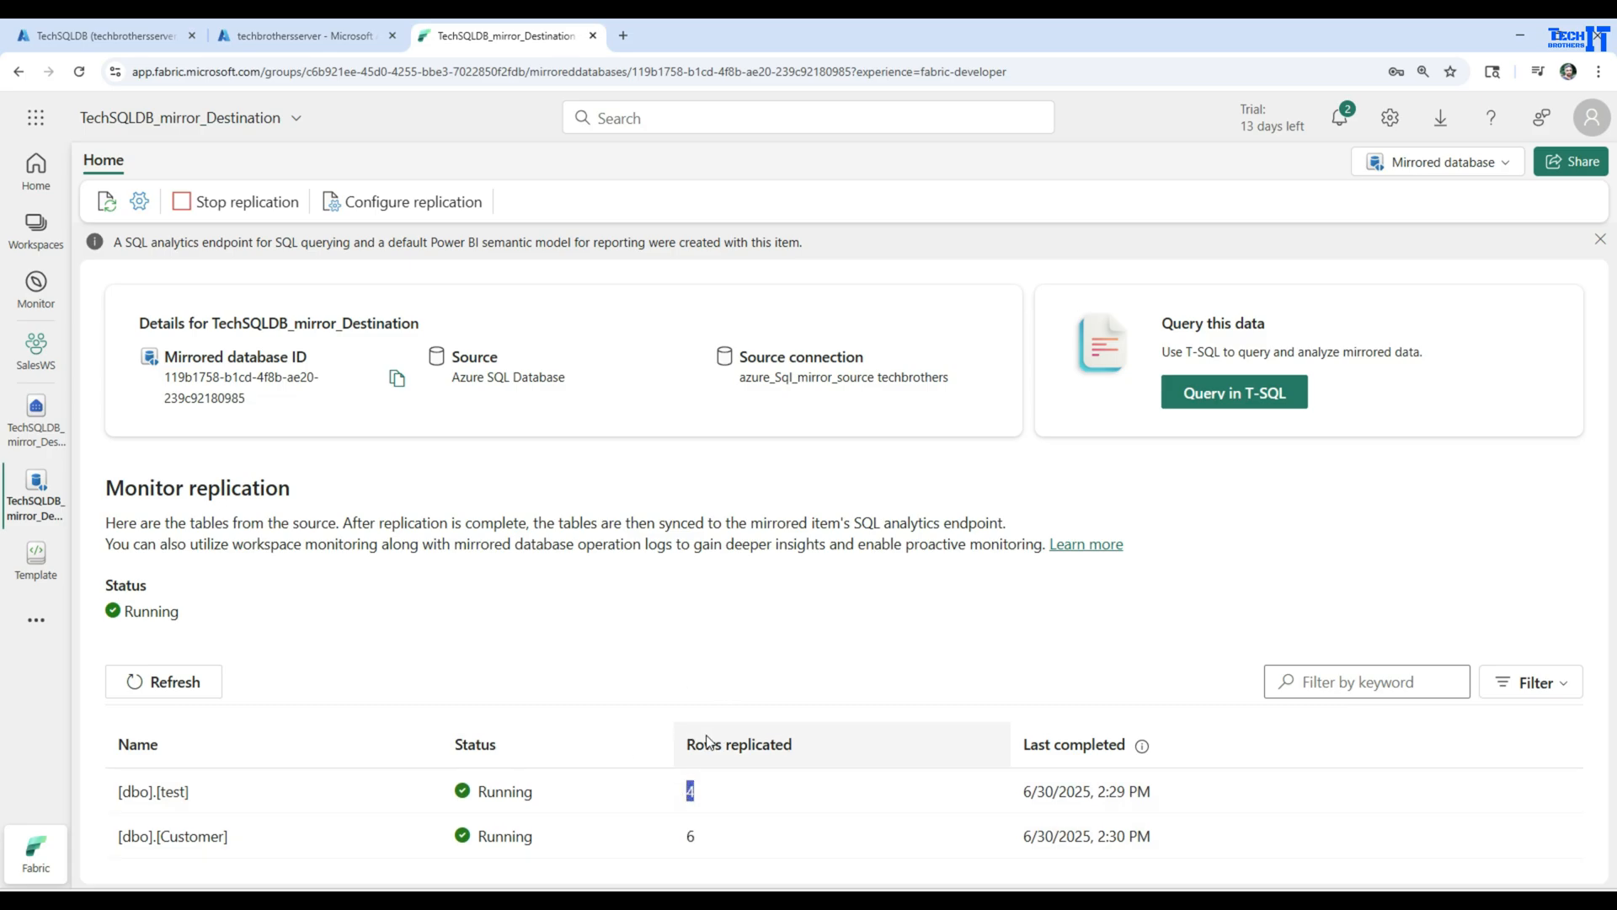
pyautogui.moveTo(714, 841); pyautogui.dragTo(682, 845)
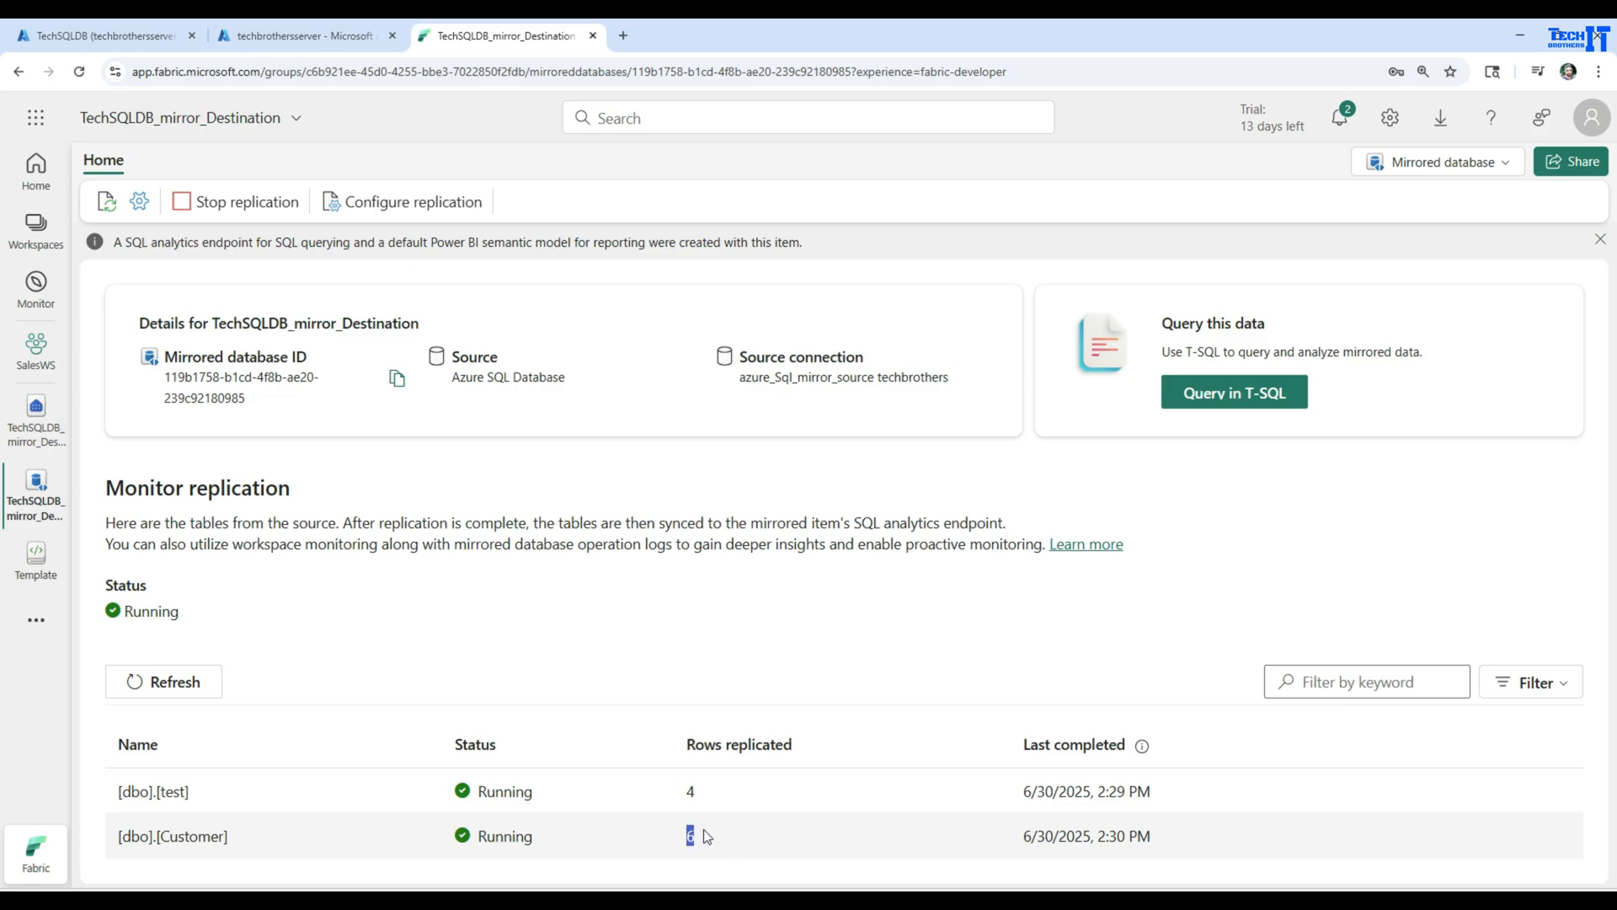
pyautogui.click(261, 849)
pyautogui.moveTo(231, 841); pyautogui.dragTo(115, 842)
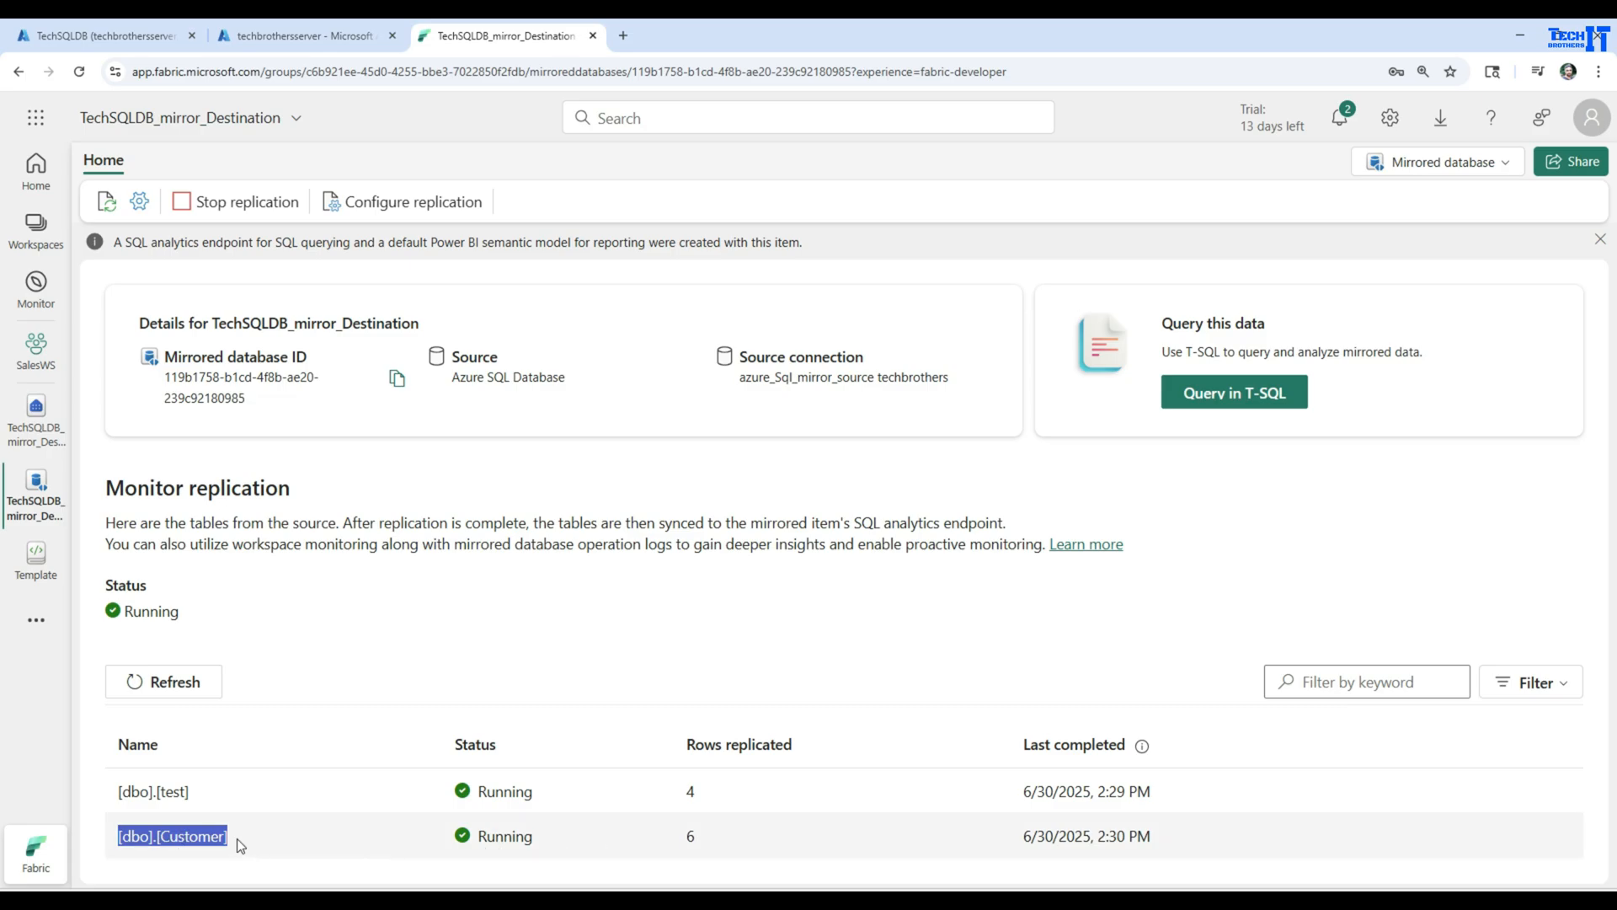
pyautogui.doubleClick(696, 837)
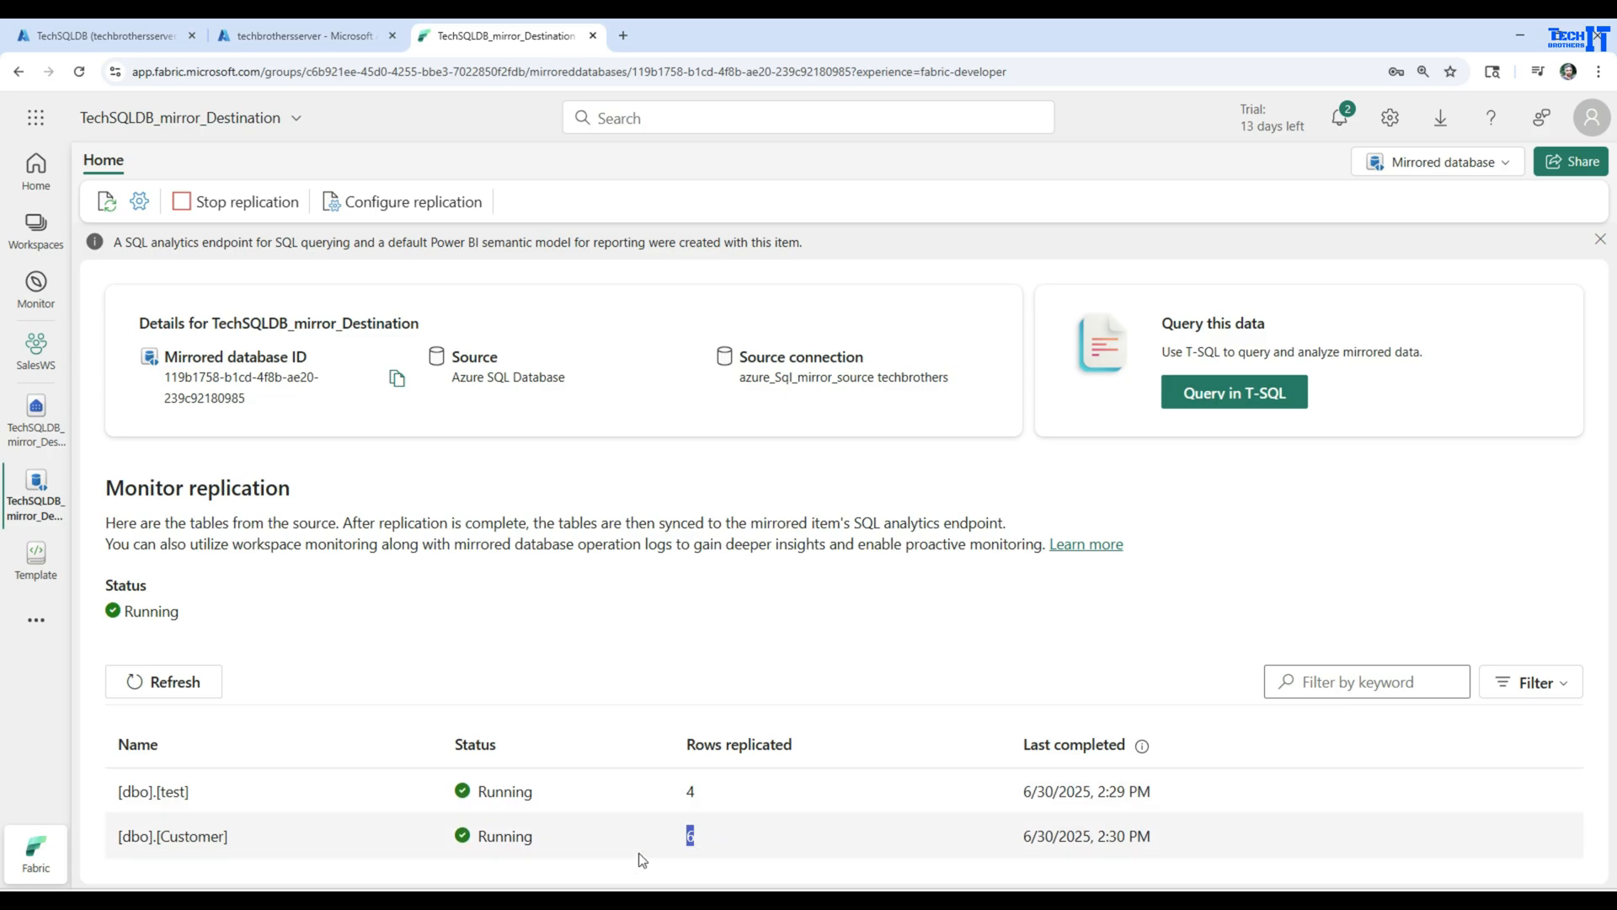
pyautogui.moveTo(714, 838); pyautogui.dragTo(673, 837)
pyautogui.click(707, 832)
pyautogui.moveTo(715, 792); pyautogui.dragTo(685, 791)
pyautogui.moveTo(278, 837); pyautogui.dragTo(119, 837)
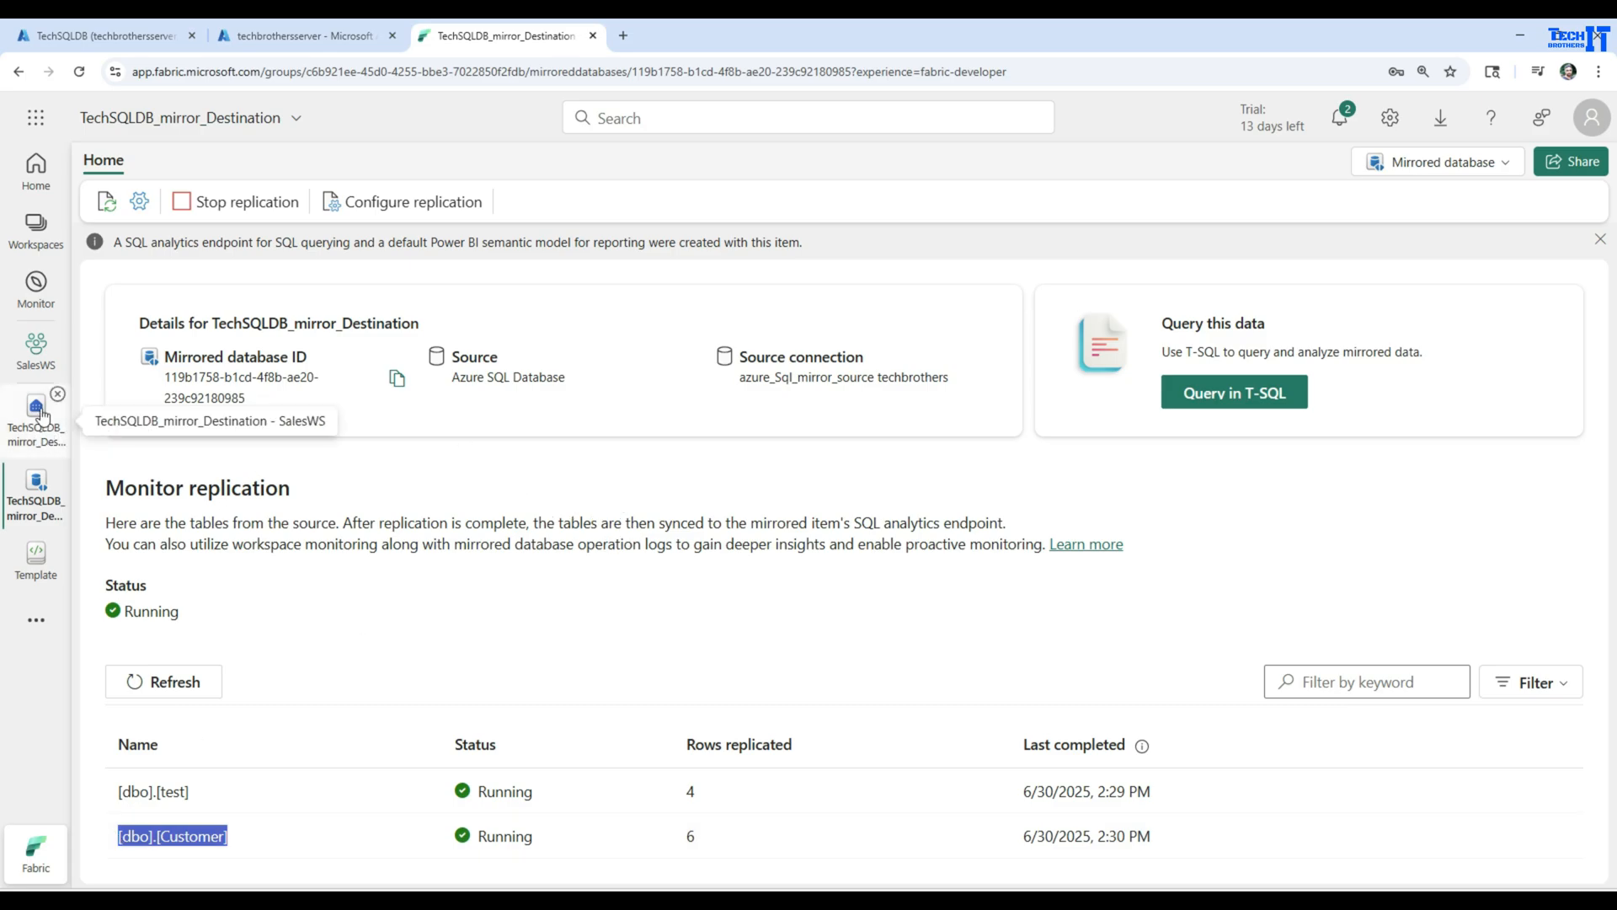
# Switch to Azure's TechSQLDB query editor and add create table dbo.testreplication(id int, name varchar(100)) followed by go after the Delete statement
pyautogui.click(42, 360)
pyautogui.click(32, 430)
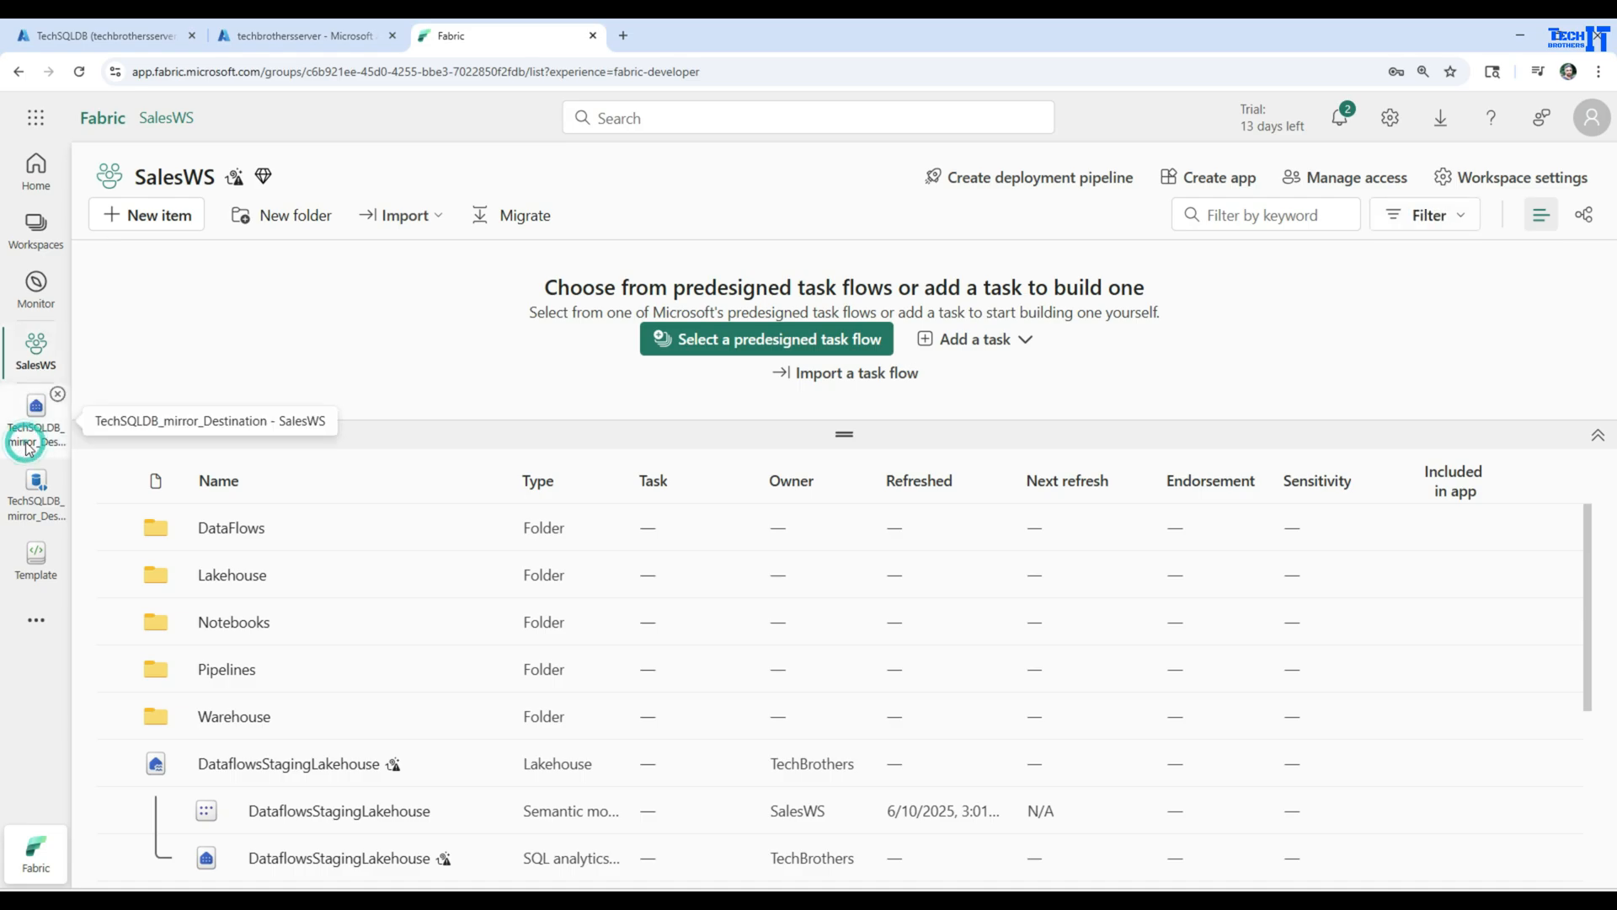
pyautogui.click(308, 36)
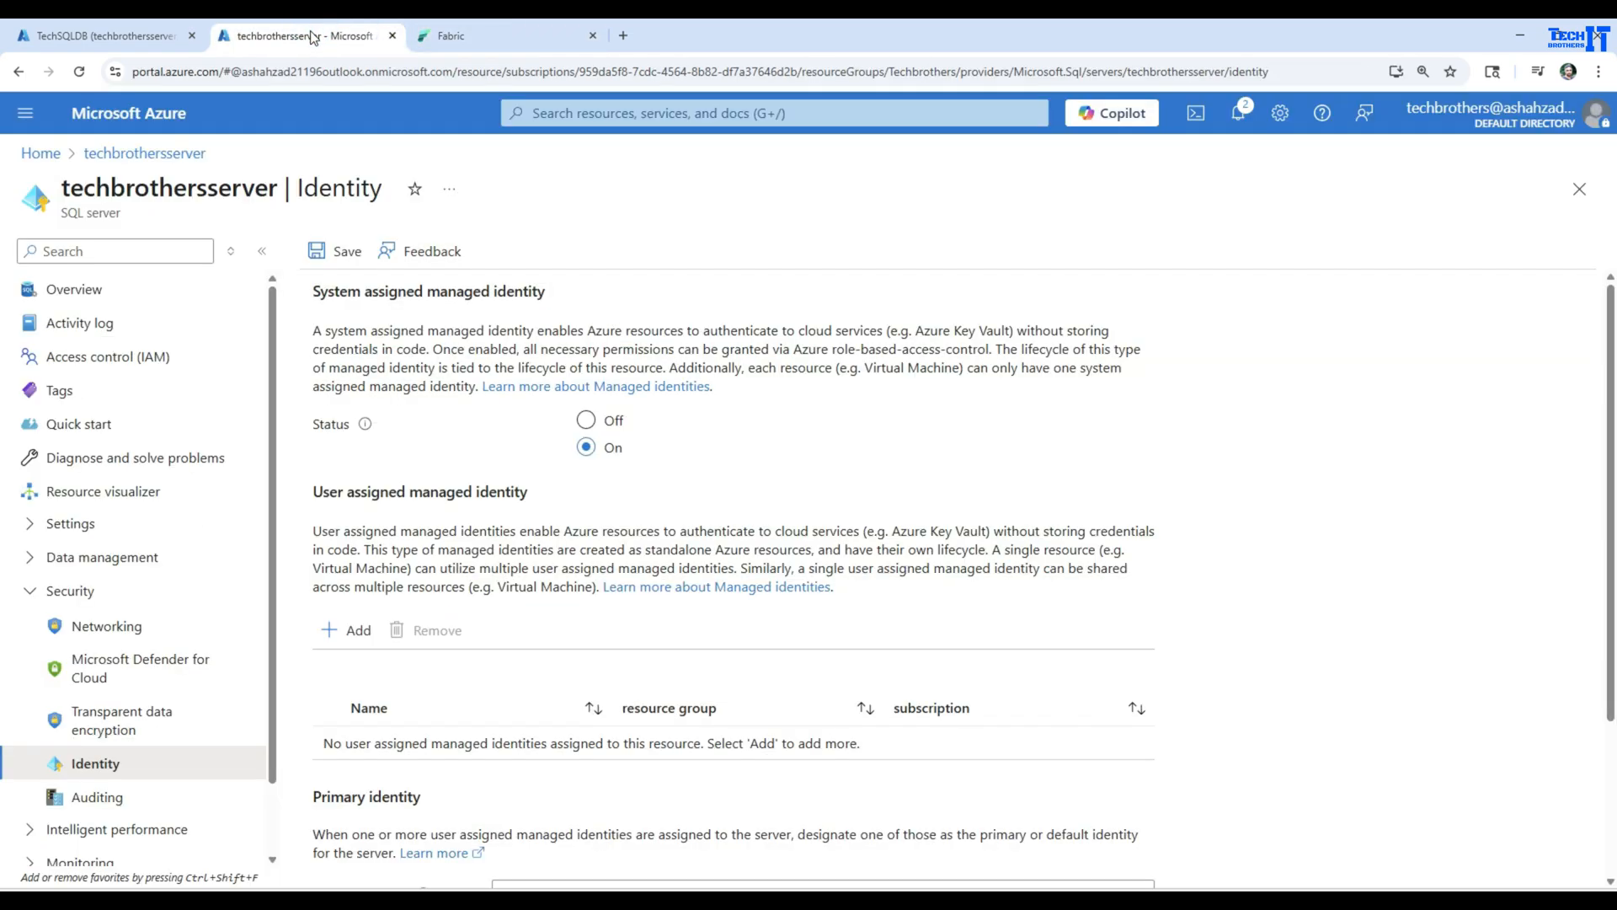
pyautogui.click(143, 35)
pyautogui.scroll(-1, 934, 548)
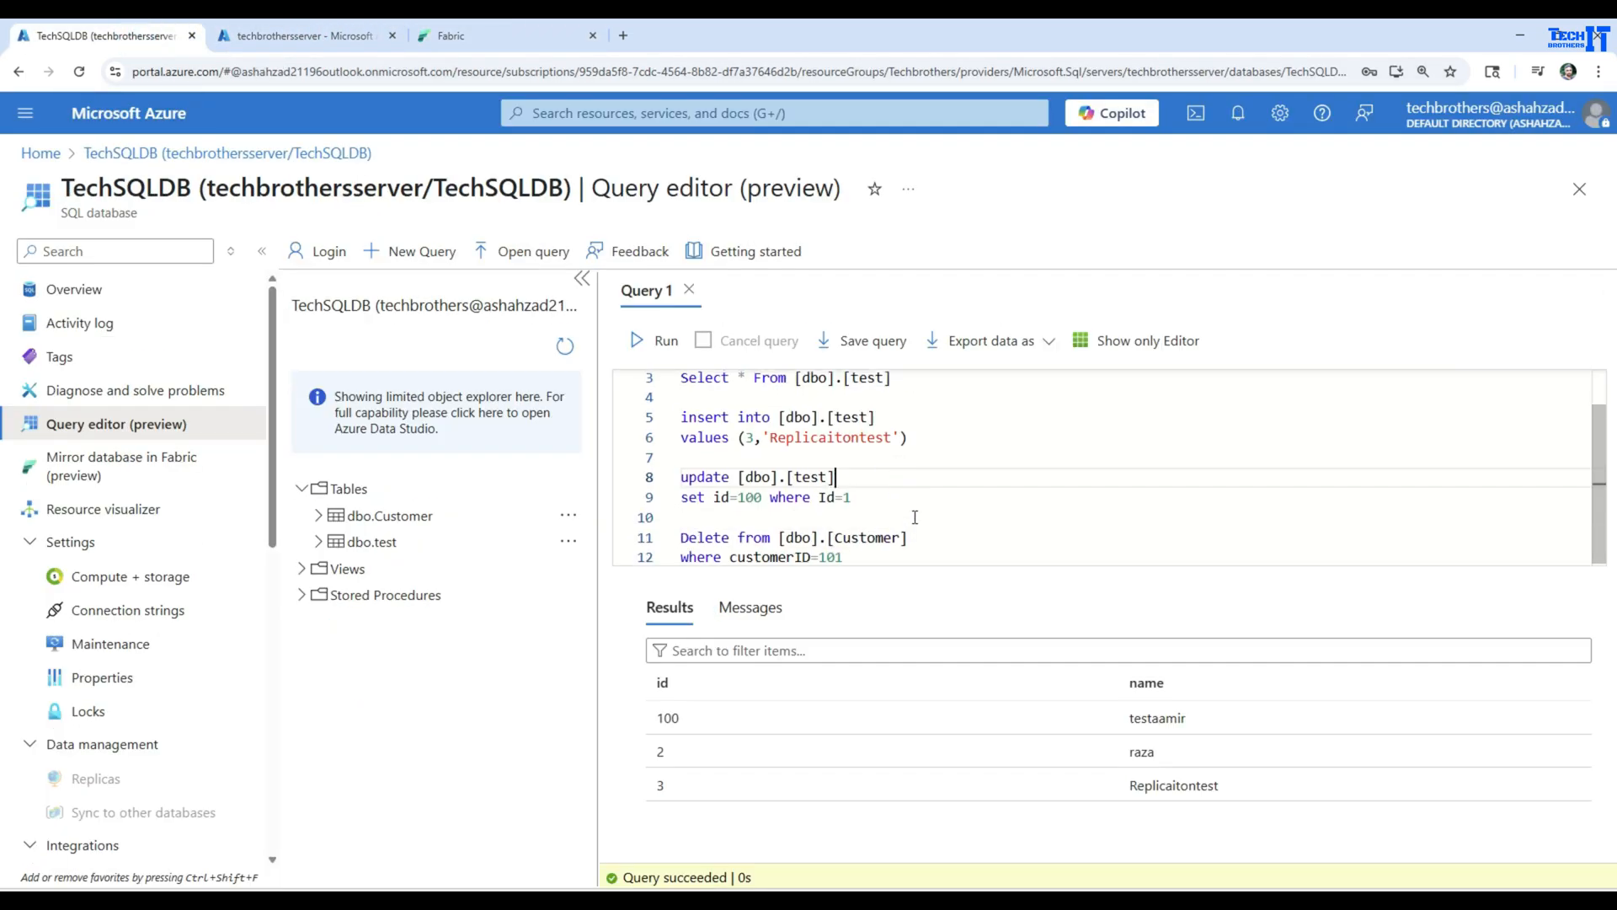
pyautogui.click(910, 554)
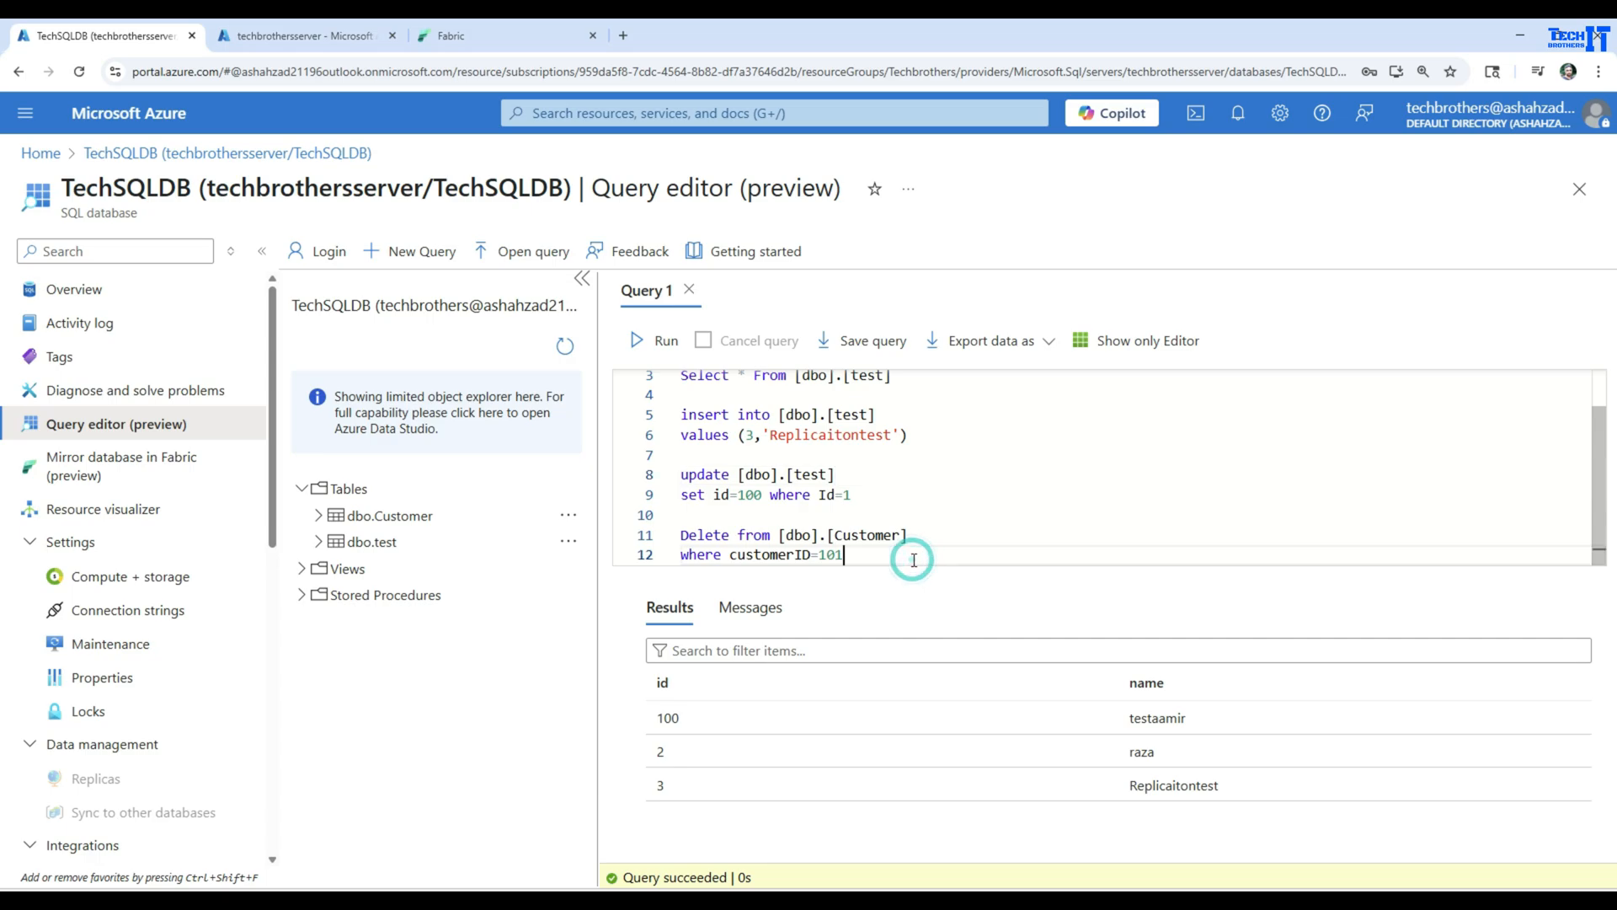
pyautogui.press('Return')
pyautogui.press('Return')
pyautogui.write('cr')
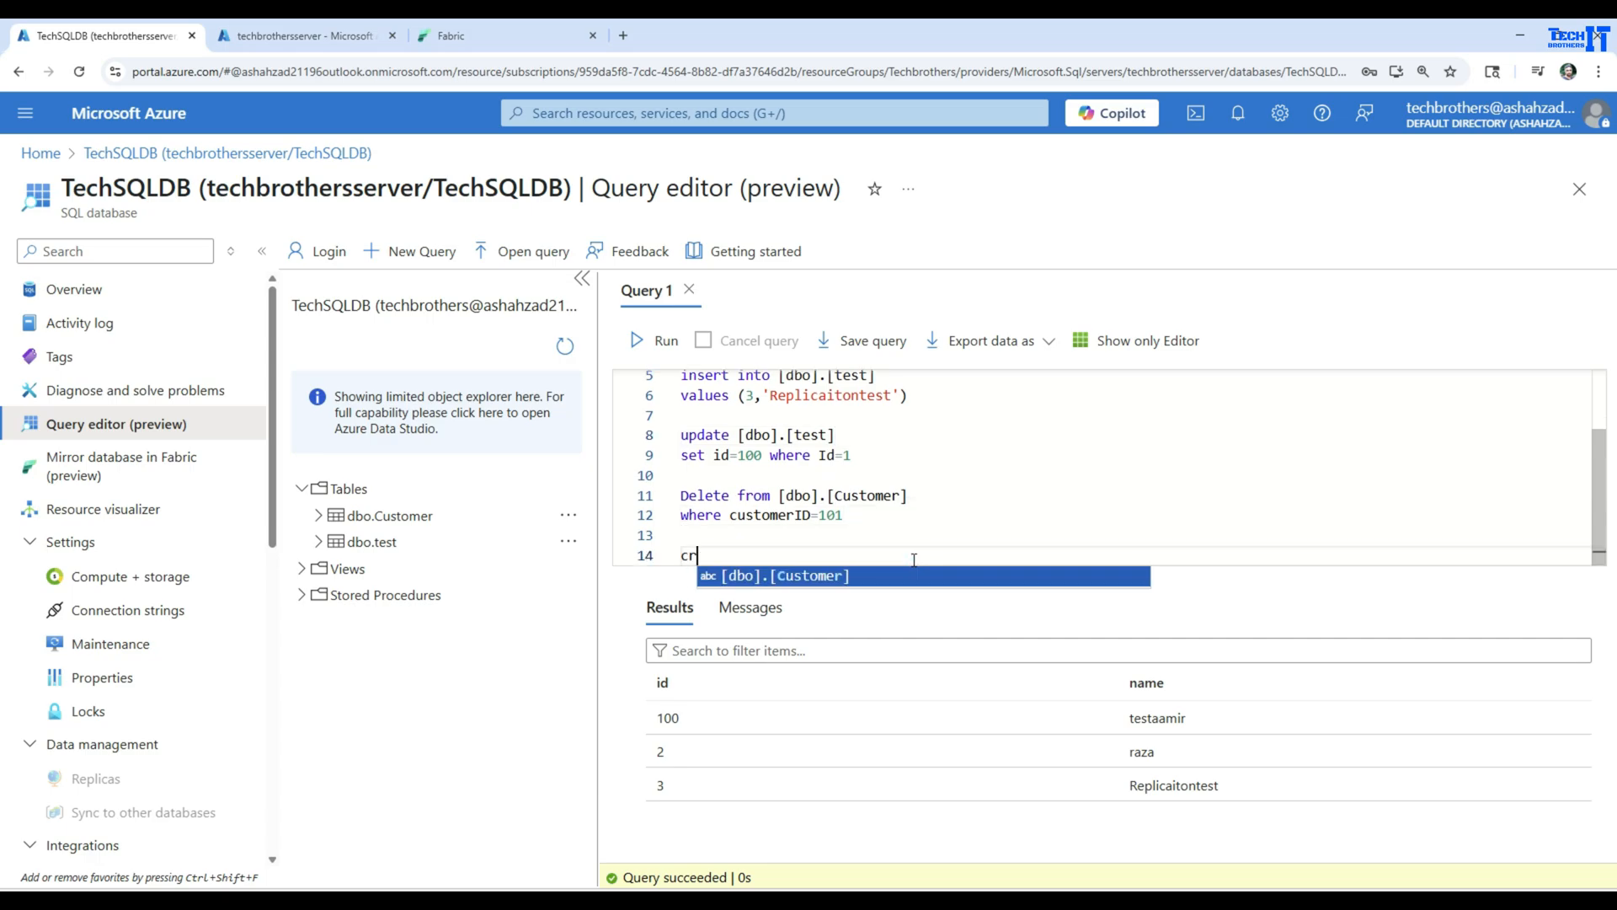
pyautogui.write('eate table dbo.')
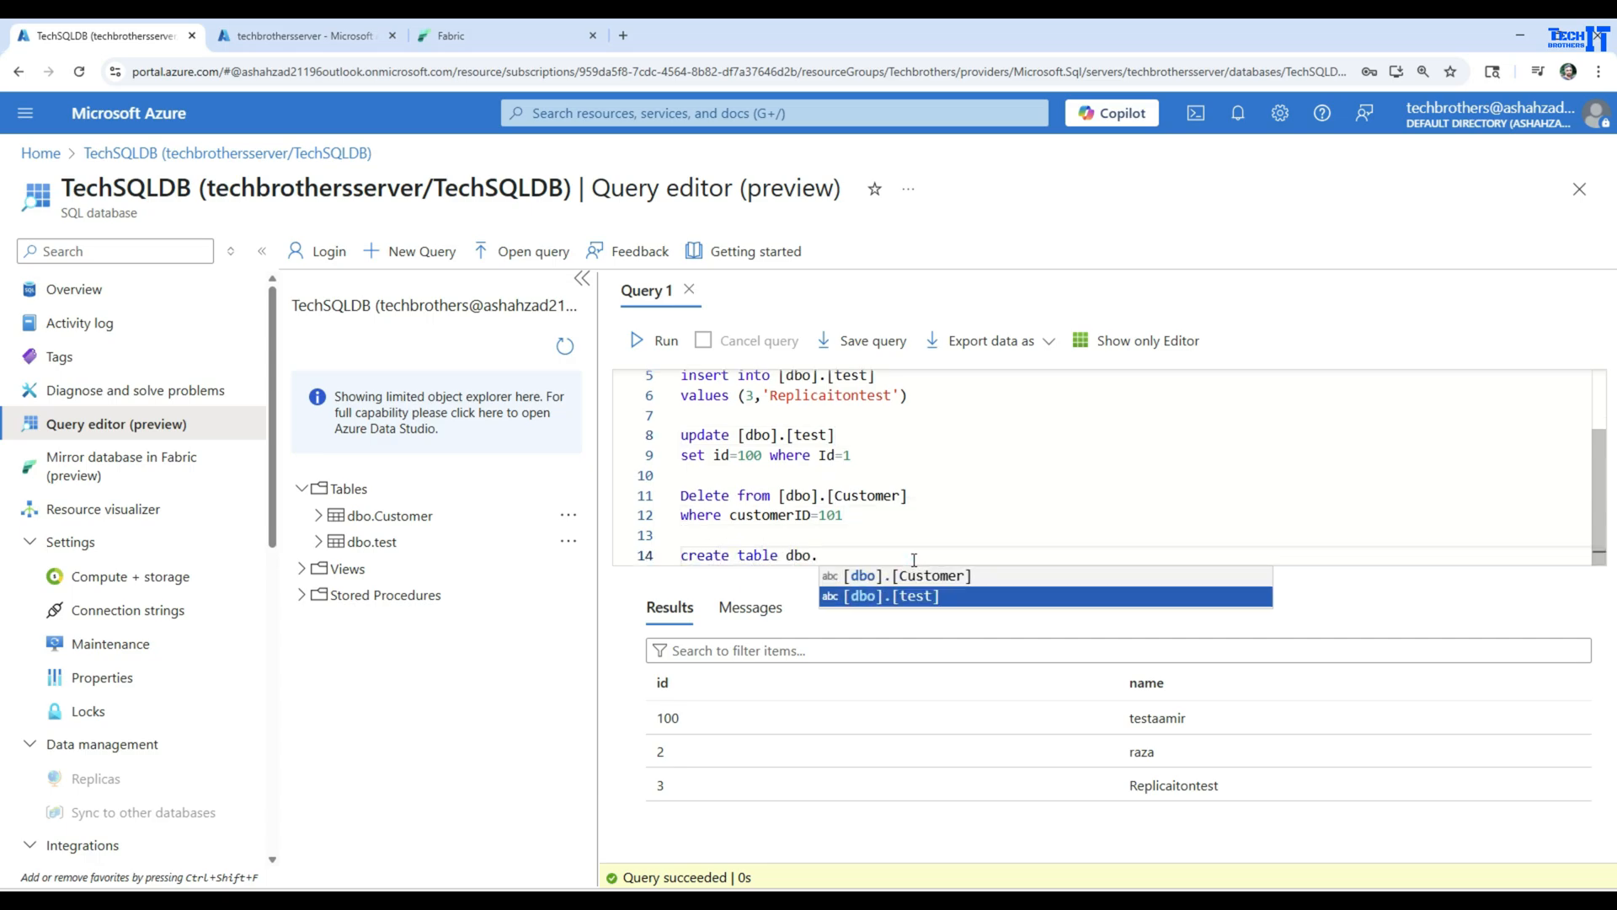
pyautogui.write('tes')
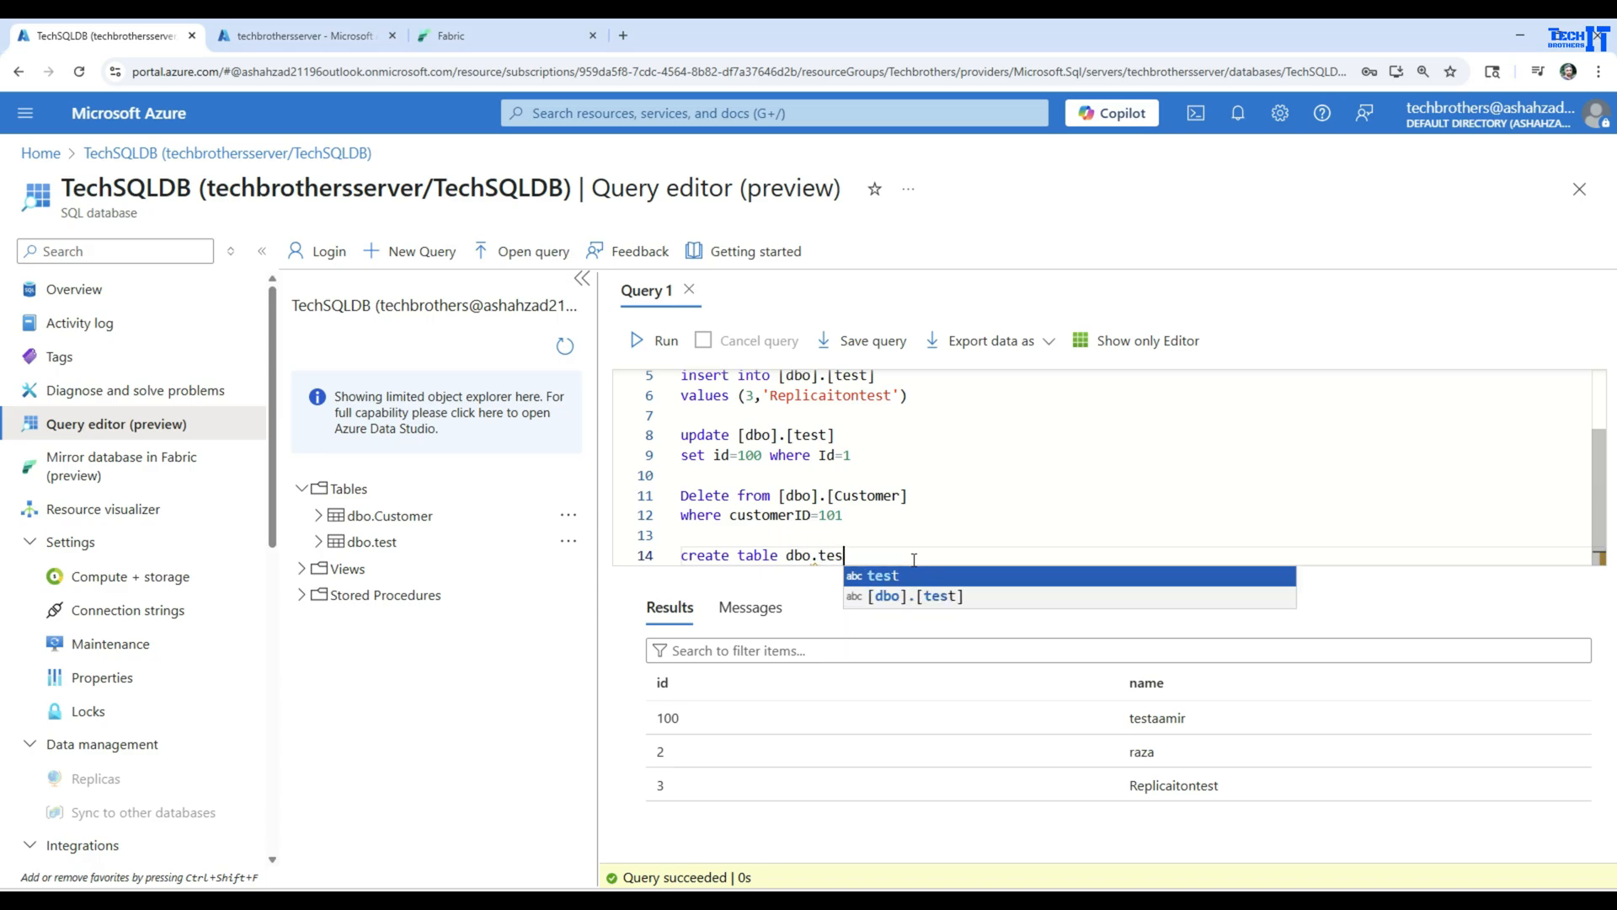
pyautogui.write('treplication')
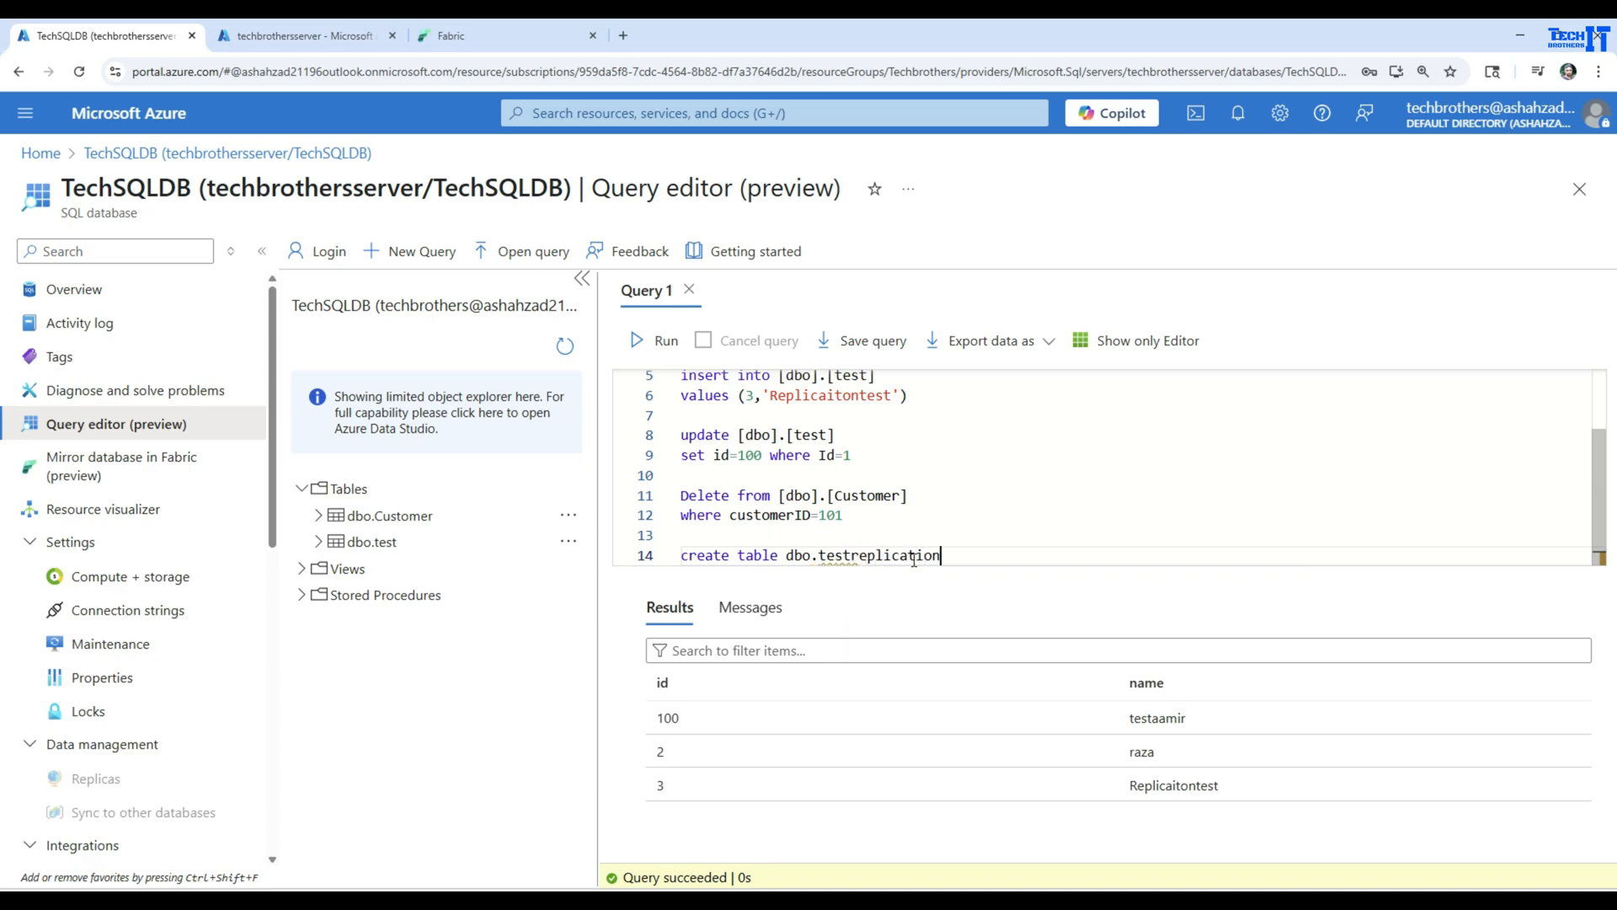
pyautogui.write('(id int, name varchar(100')
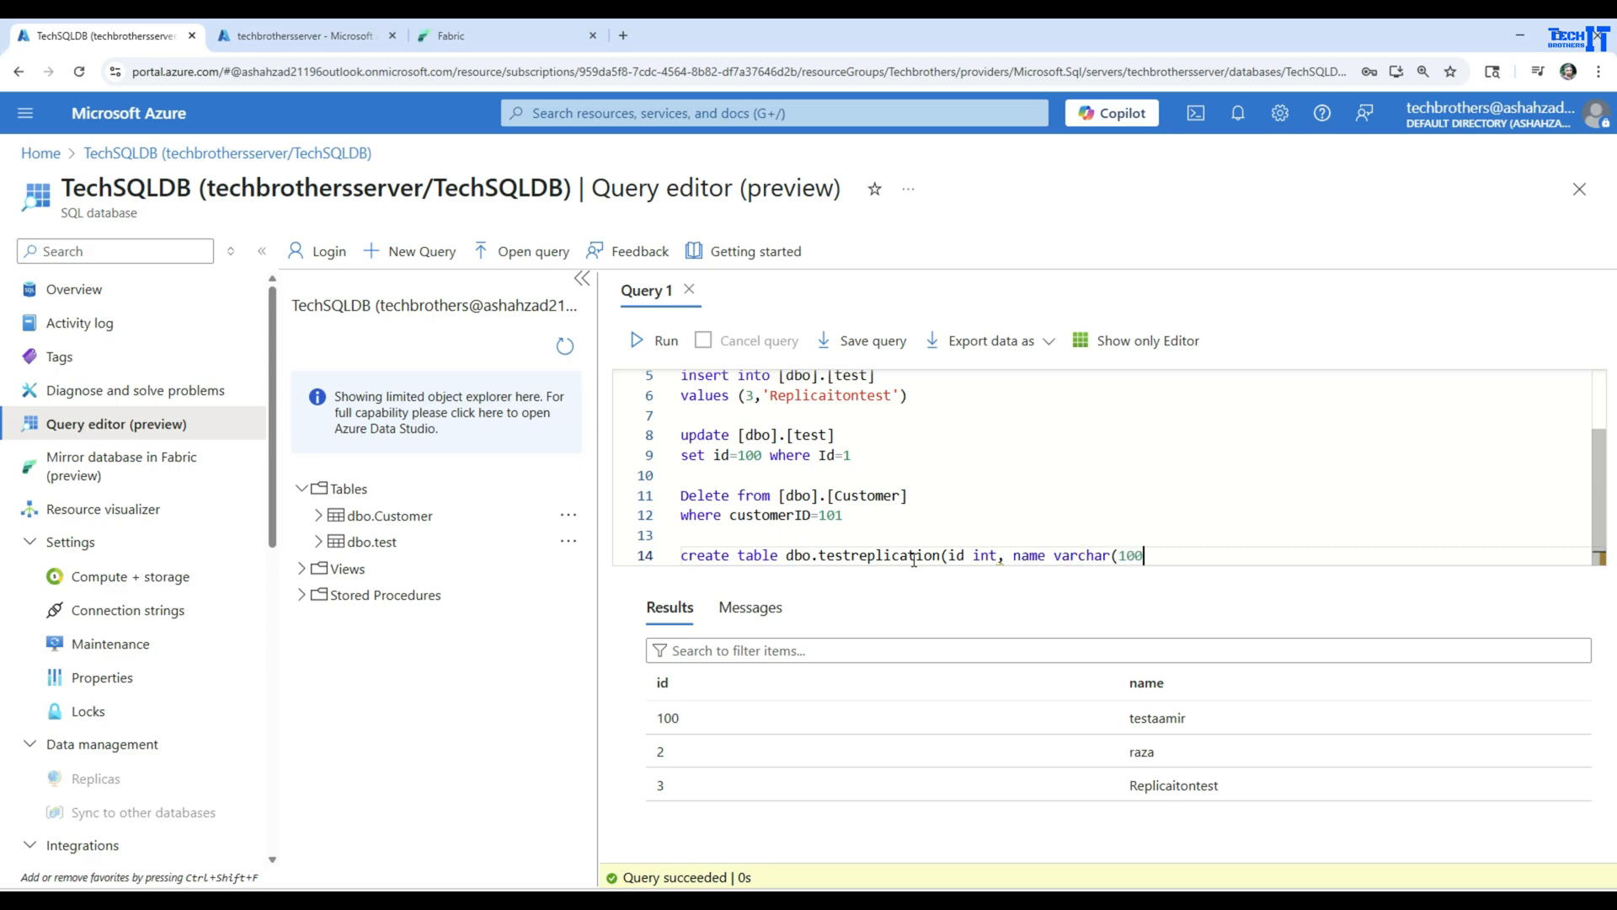
pyautogui.press('Return')
pyautogui.write('go')
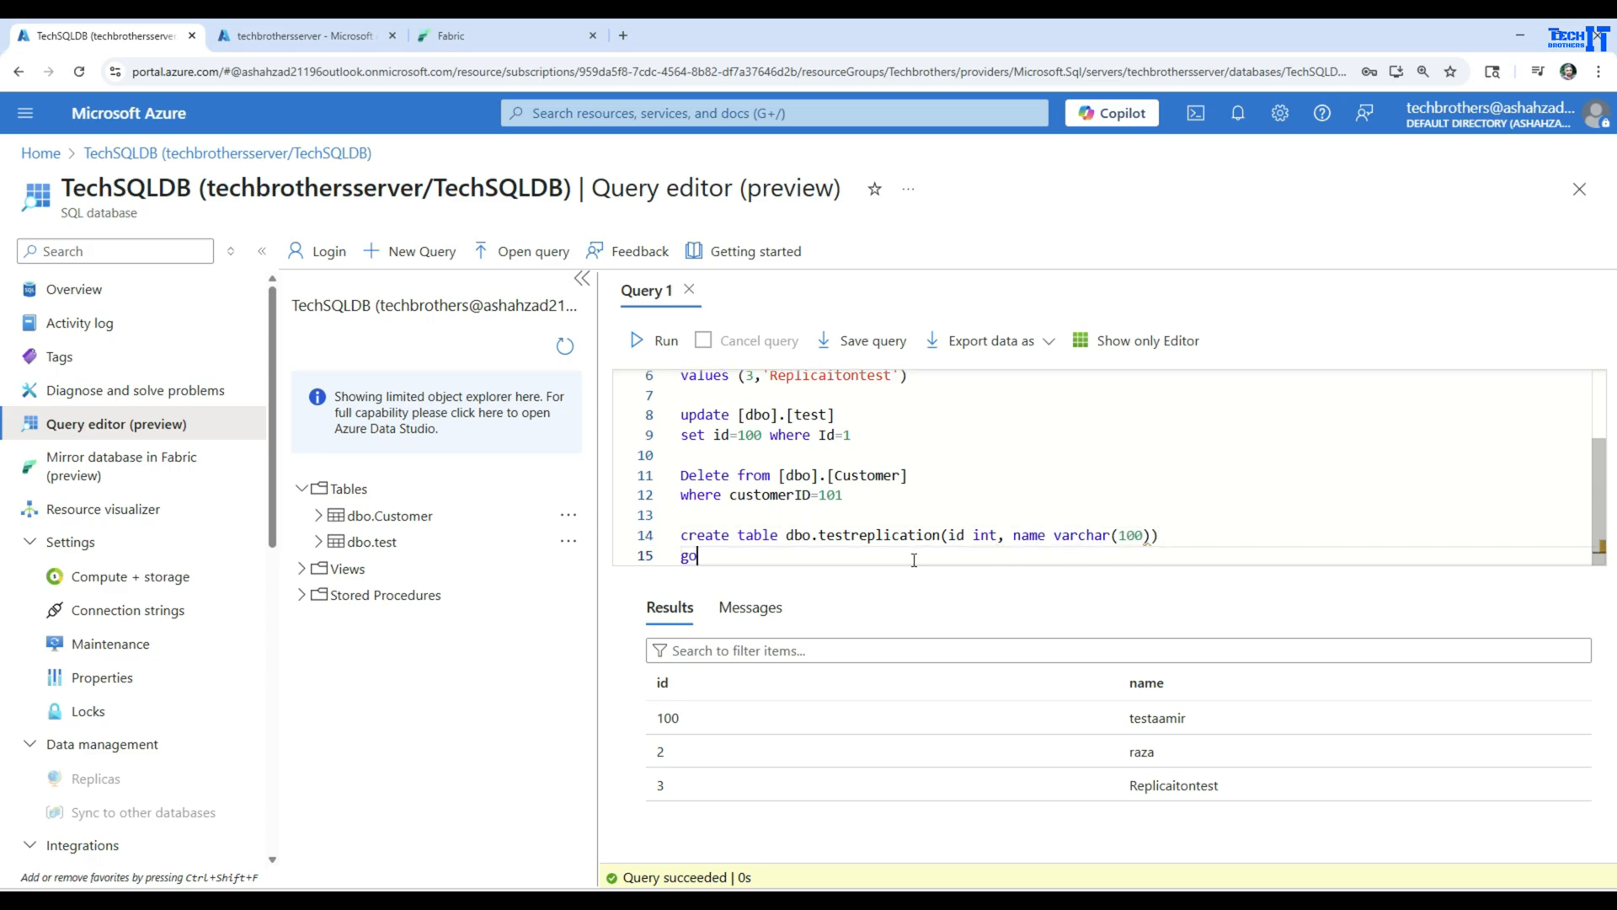
# Add insert into dbo.testreplication values (1,'testrepl') after go, and run only the create table and insert statements
pyautogui.press('Return')
pyautogui.write('insert into dbo.test')
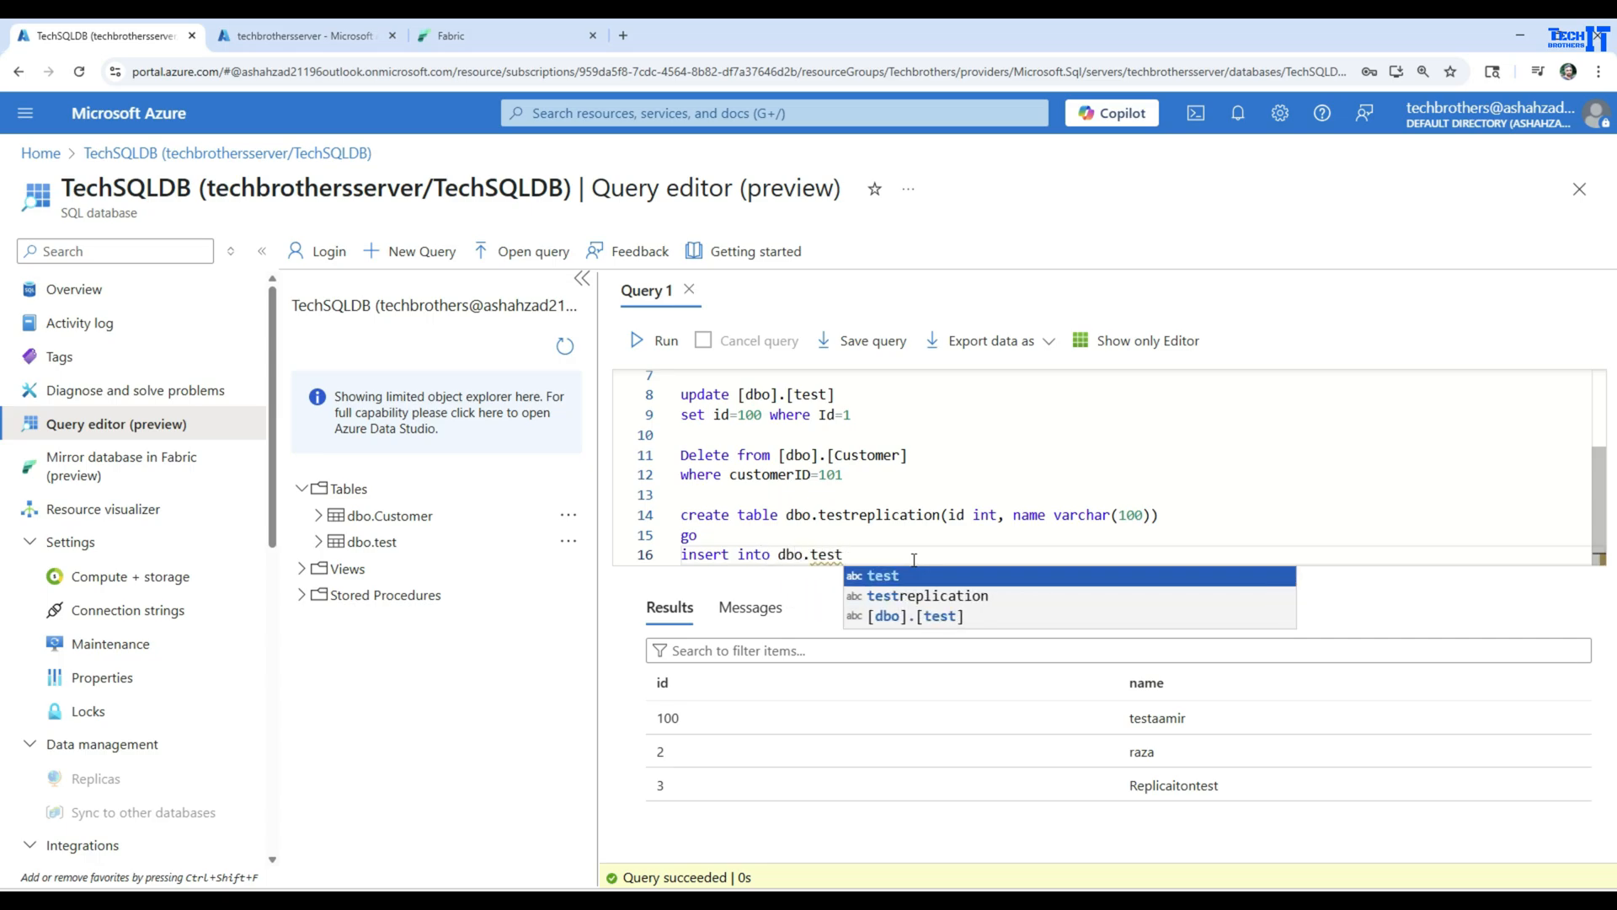
pyautogui.press('Down')
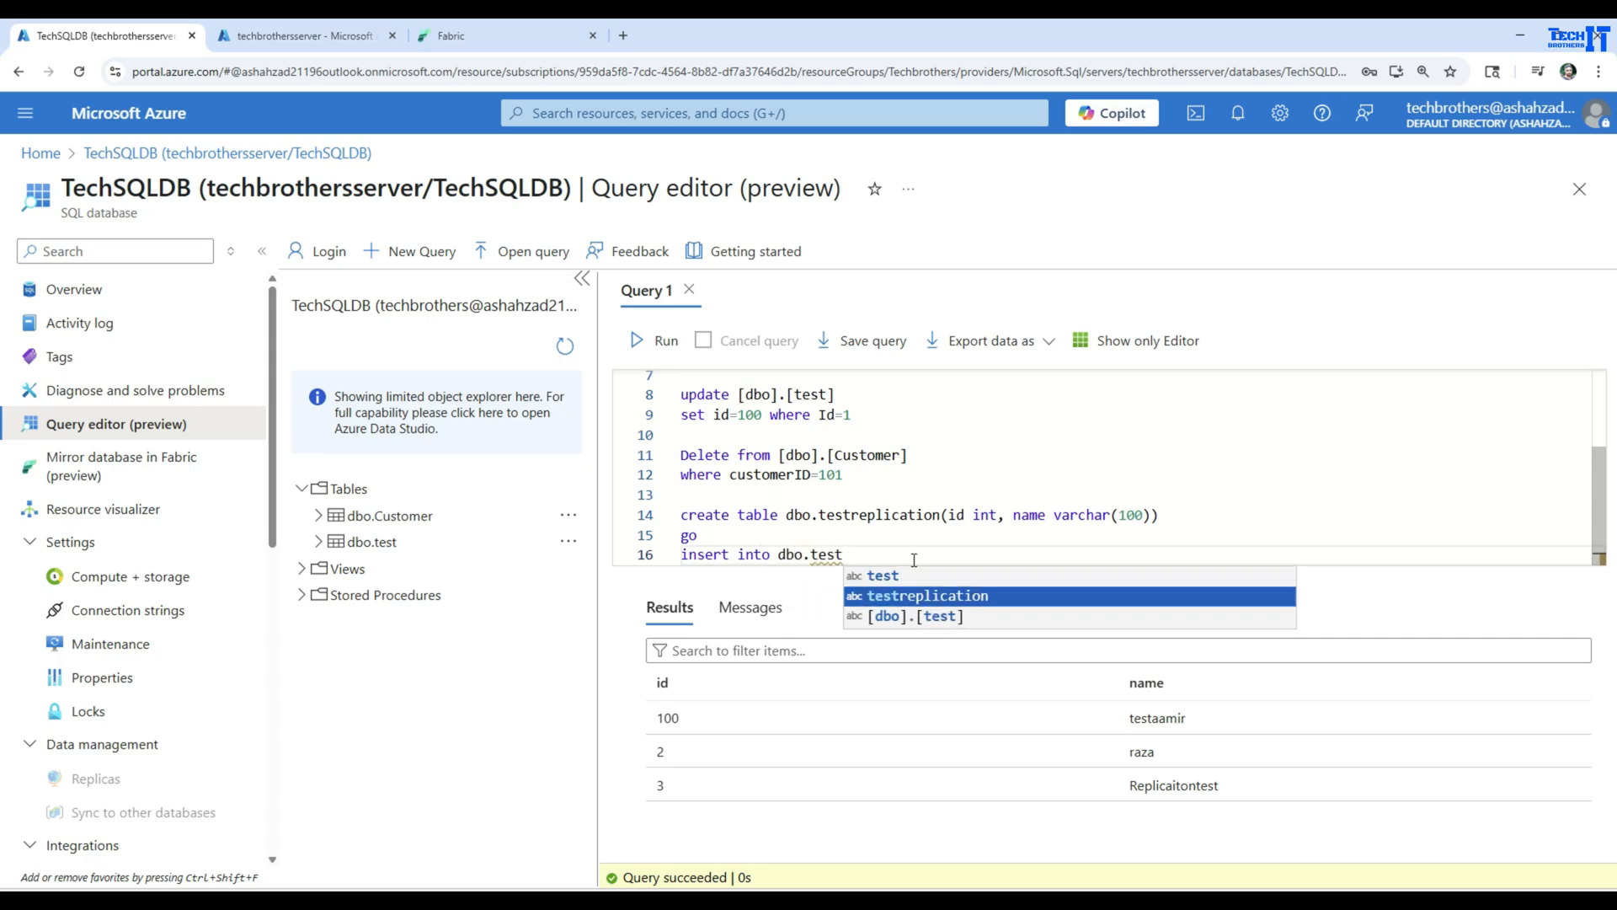
pyautogui.click(969, 595)
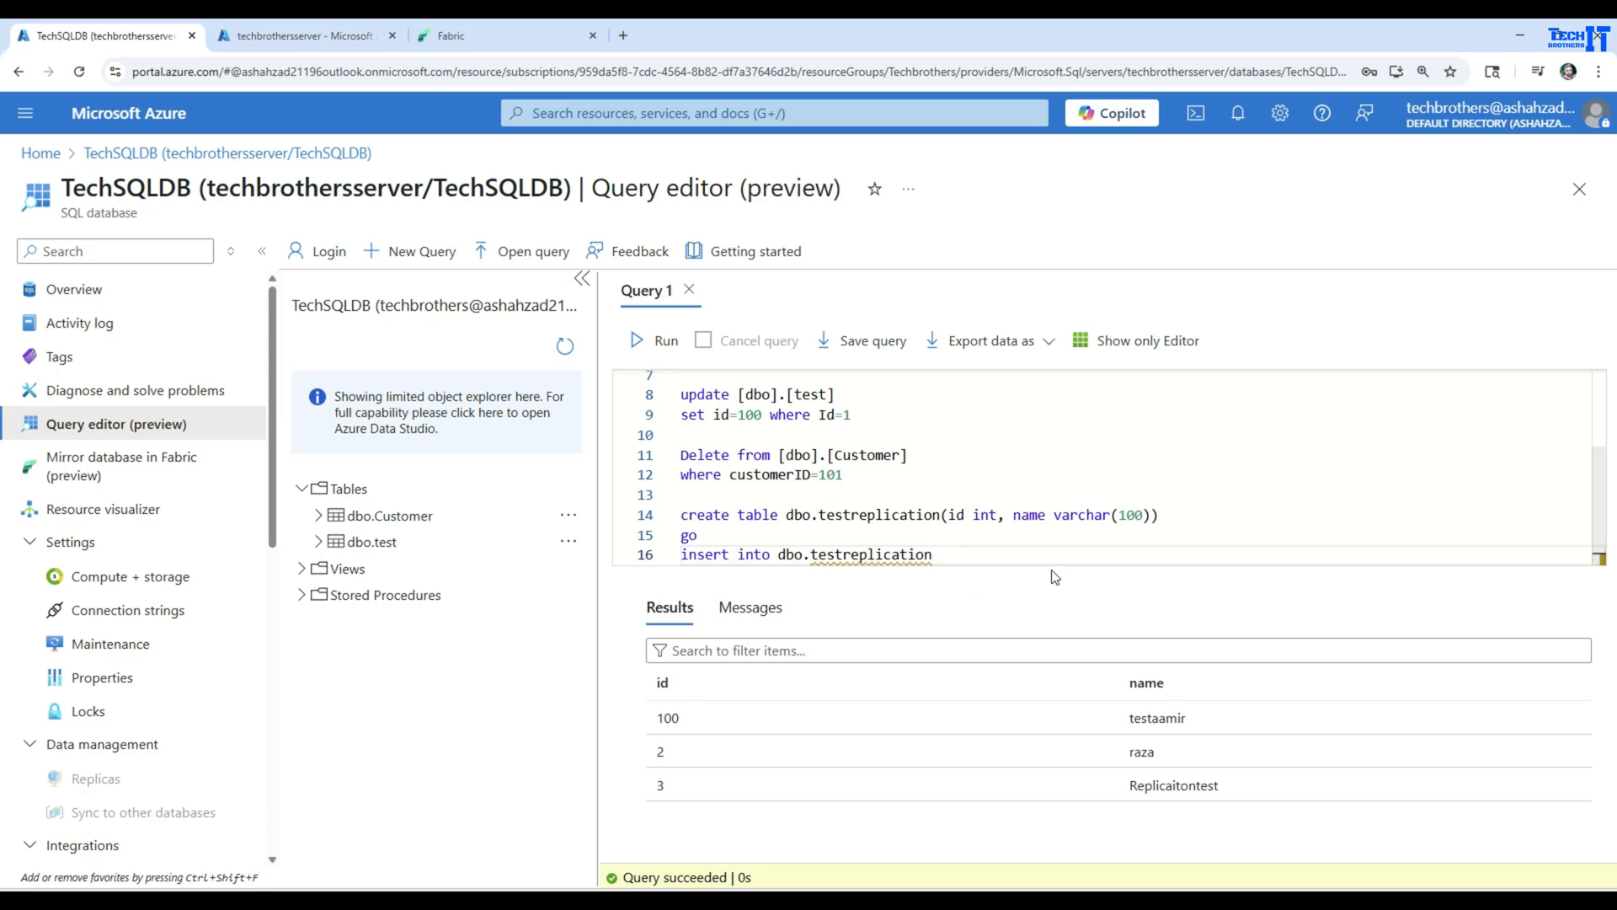
pyautogui.write('values')
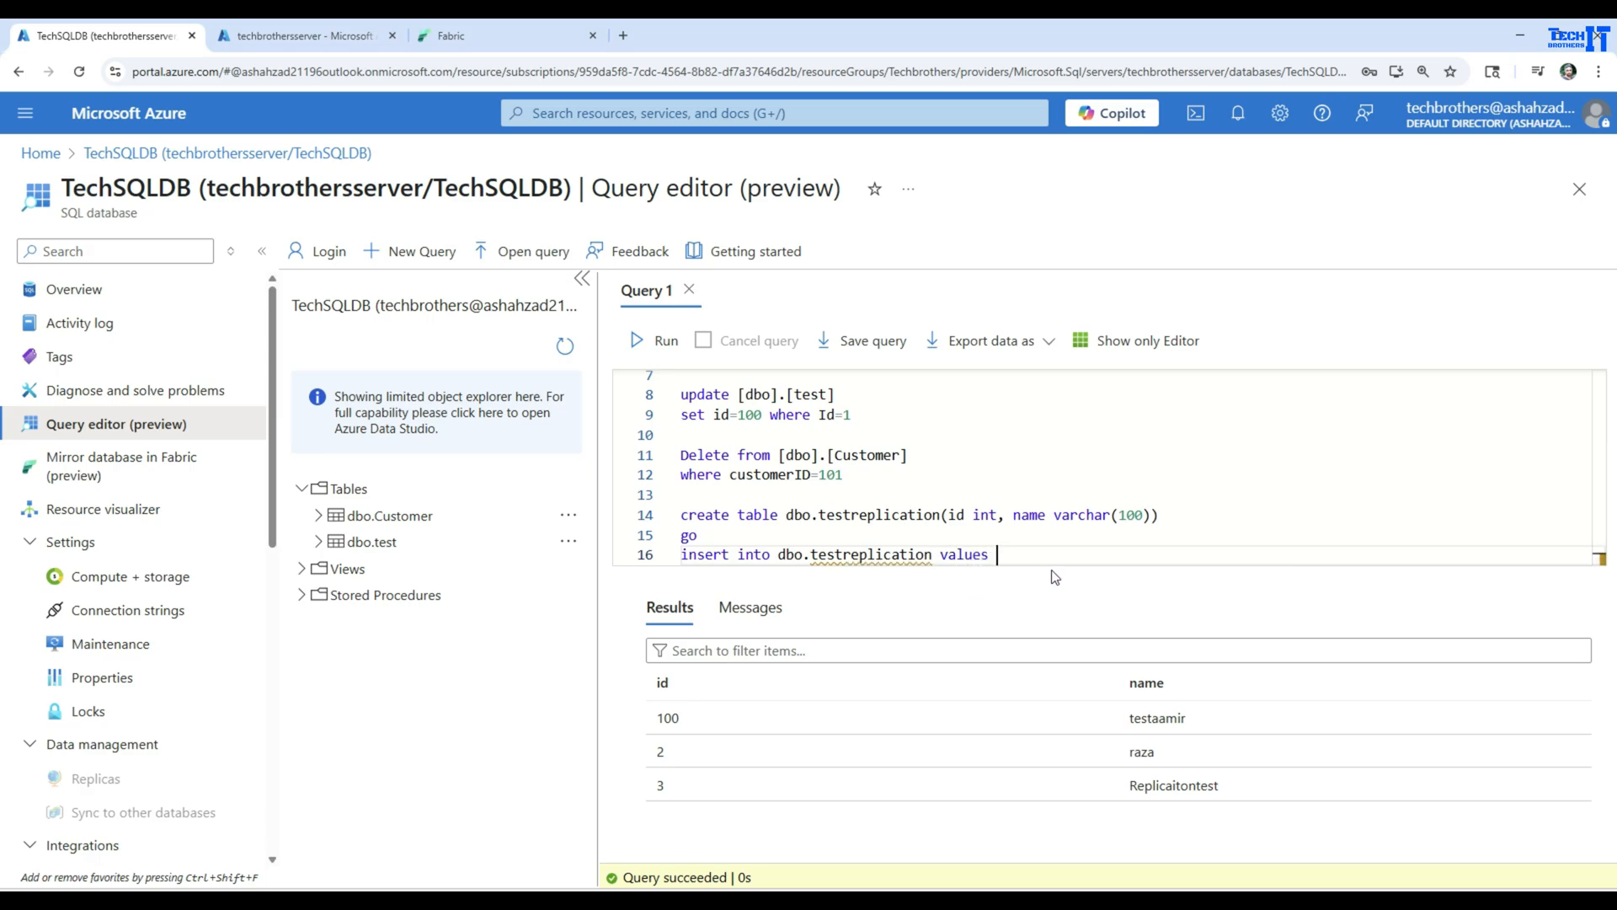
pyautogui.press('BackSpace')
pyautogui.write("1,'test")
pyautogui.hotkey('shift', 'Up')
pyautogui.hotkey('shift', 'Up')
pyautogui.hotkey('shift', 'Up')
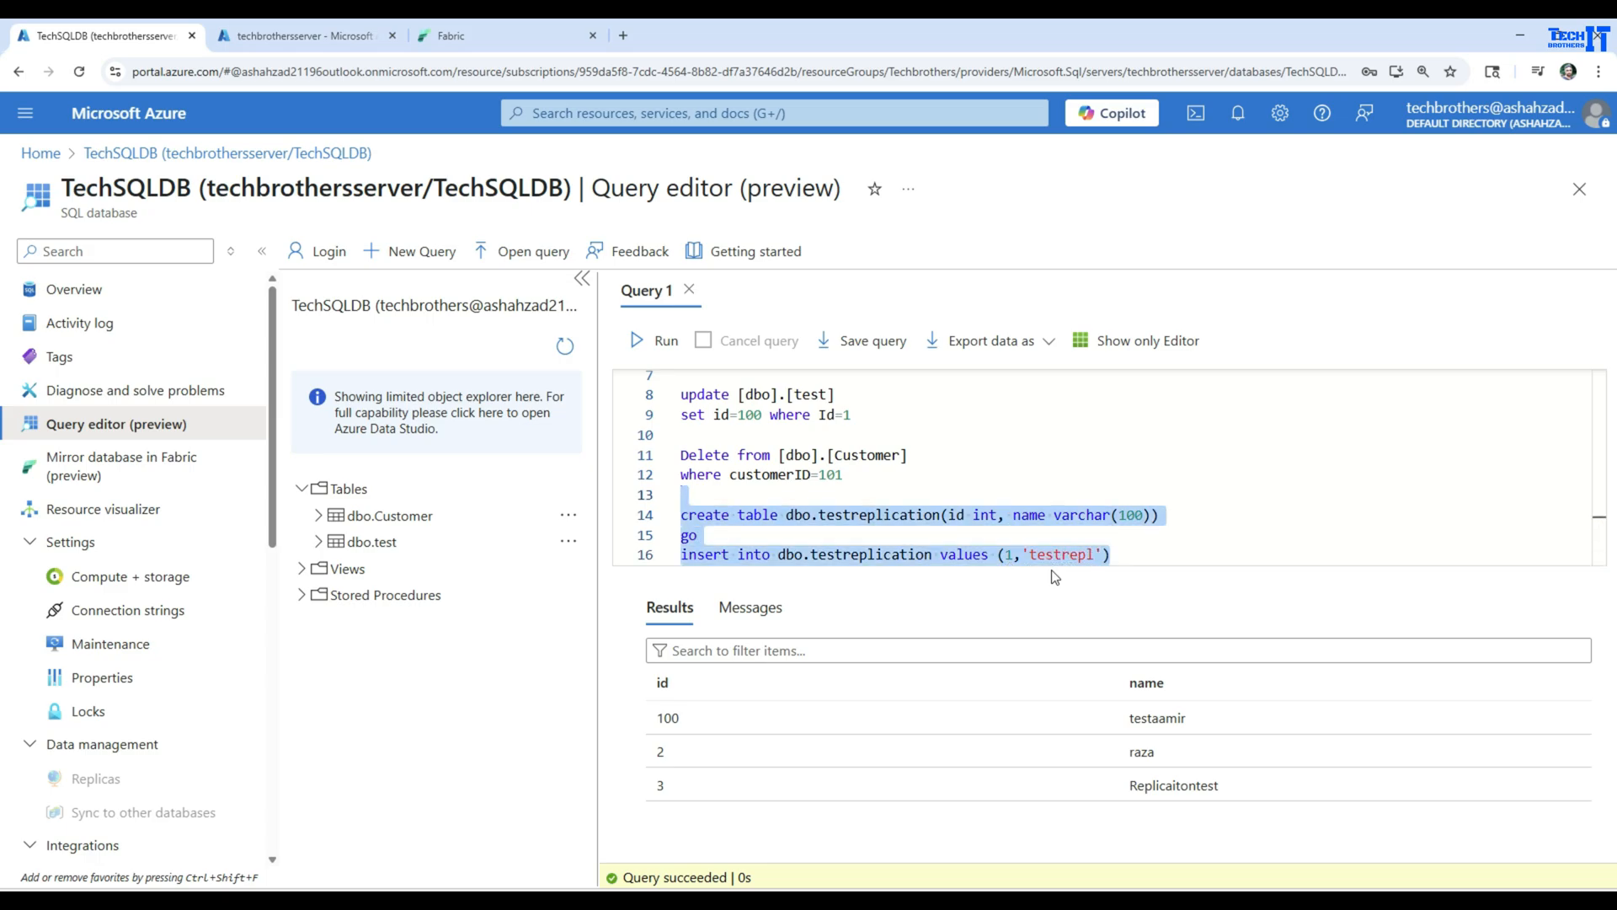
pyautogui.click(666, 343)
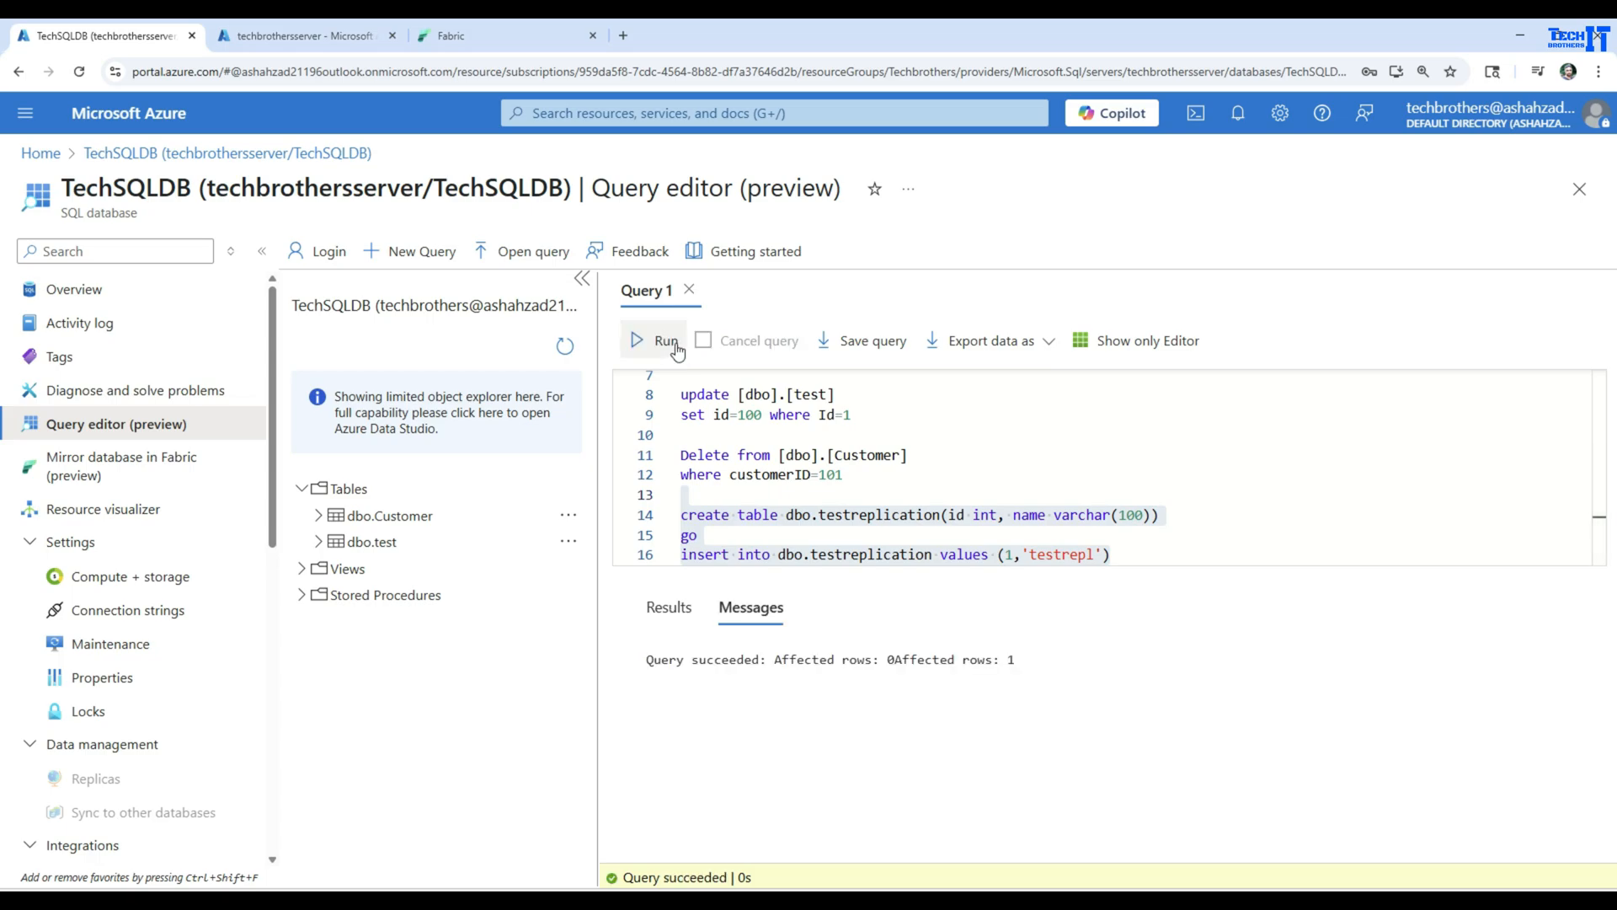
# Write alter table [dbo].[test] add addressofstreet varchar(100) between the update and Delete statements
pyautogui.moveTo(836, 396); pyautogui.dragTo(738, 394)
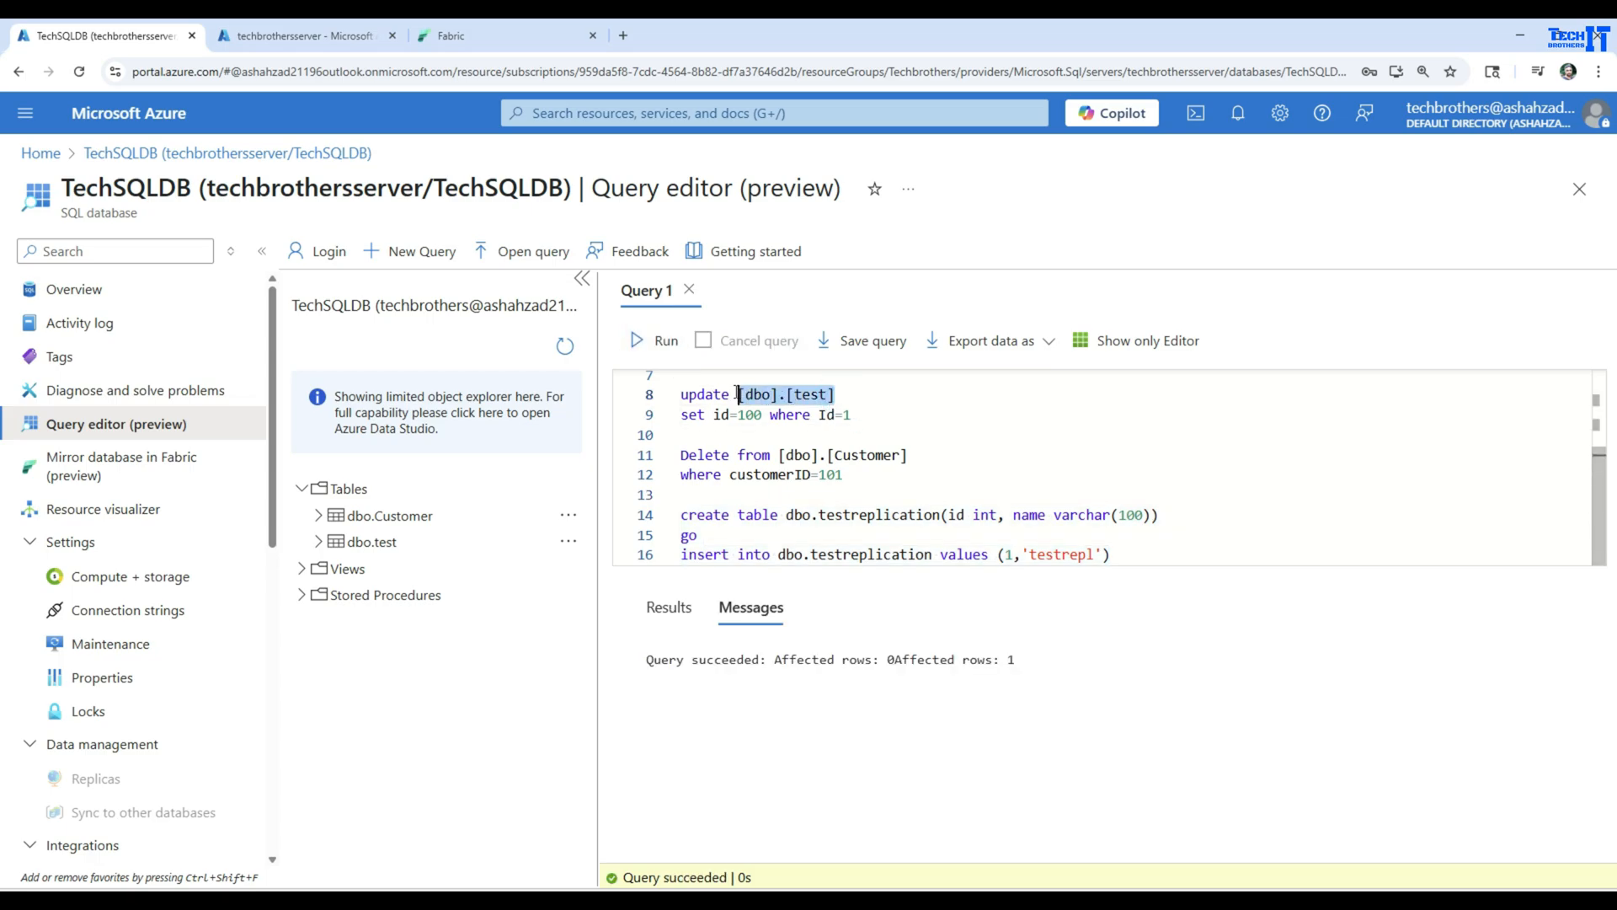
pyautogui.rightClick(738, 394)
pyautogui.click(801, 473)
pyautogui.click(913, 419)
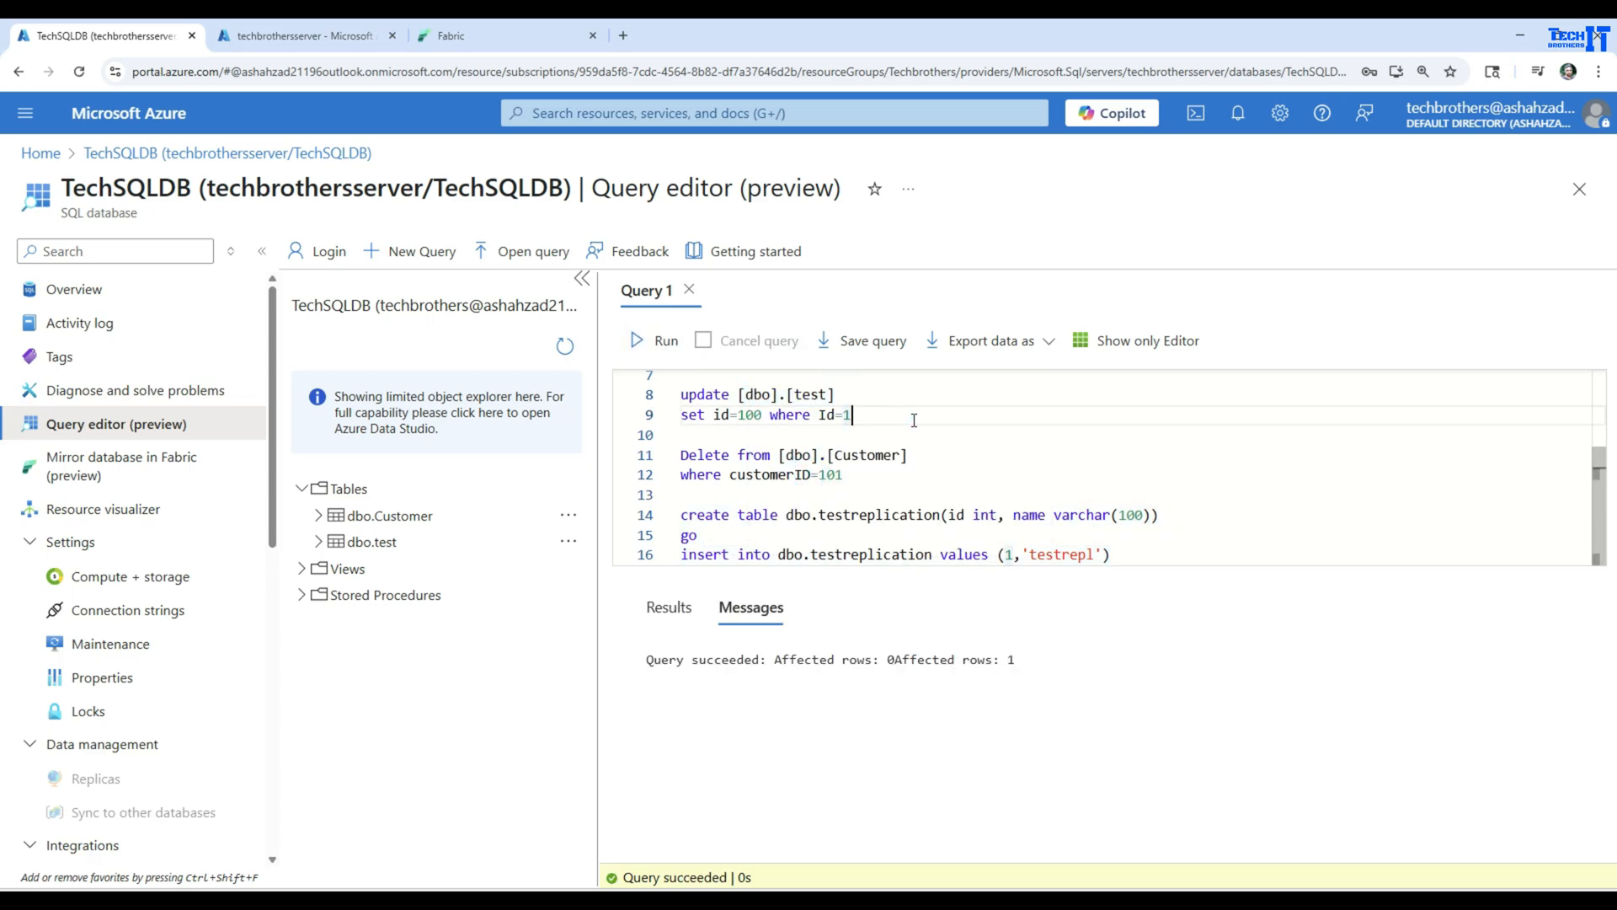
pyautogui.press('Return')
pyautogui.press('Return')
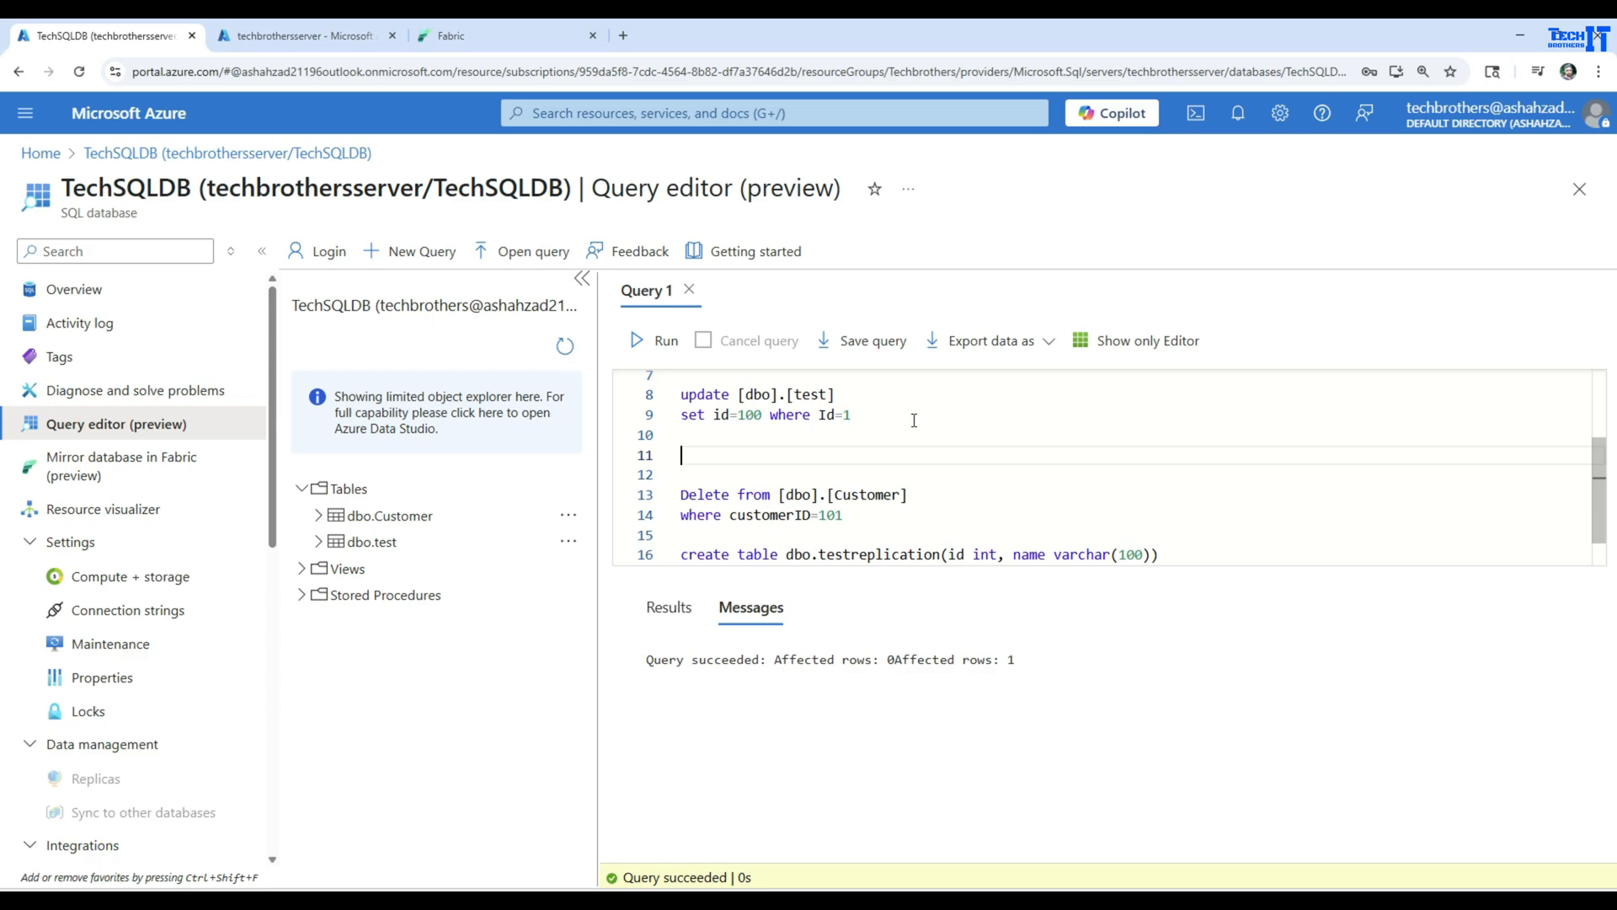
pyautogui.write('alter table')
pyautogui.hotkey('ctrl', 'v')
pyautogui.press('Return')
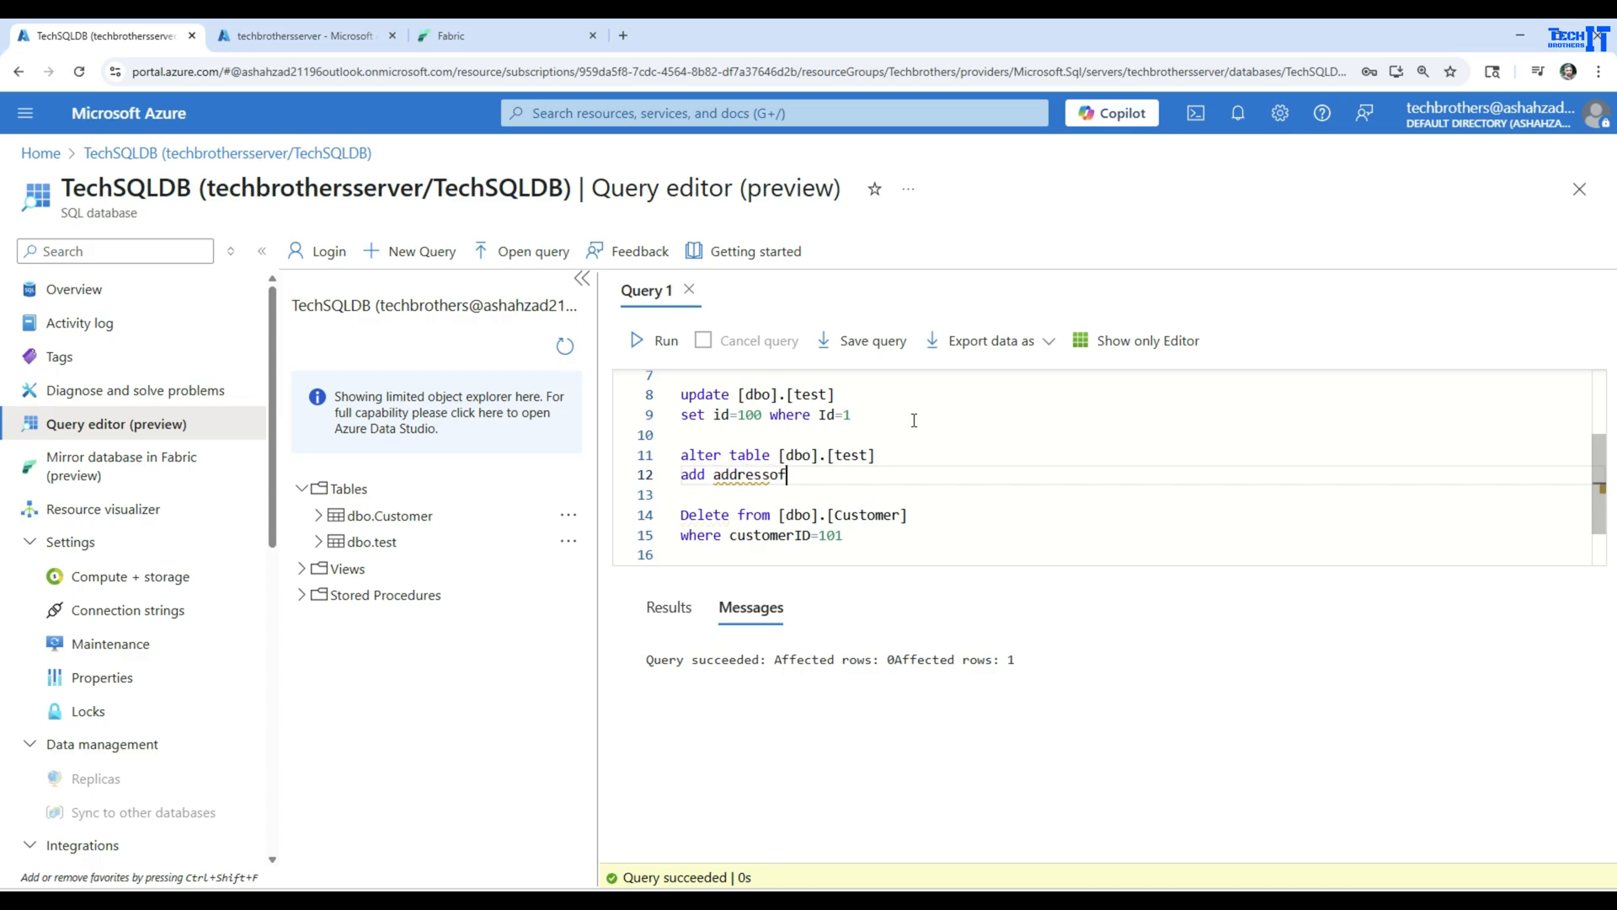
pyautogui.write('varchar(100')
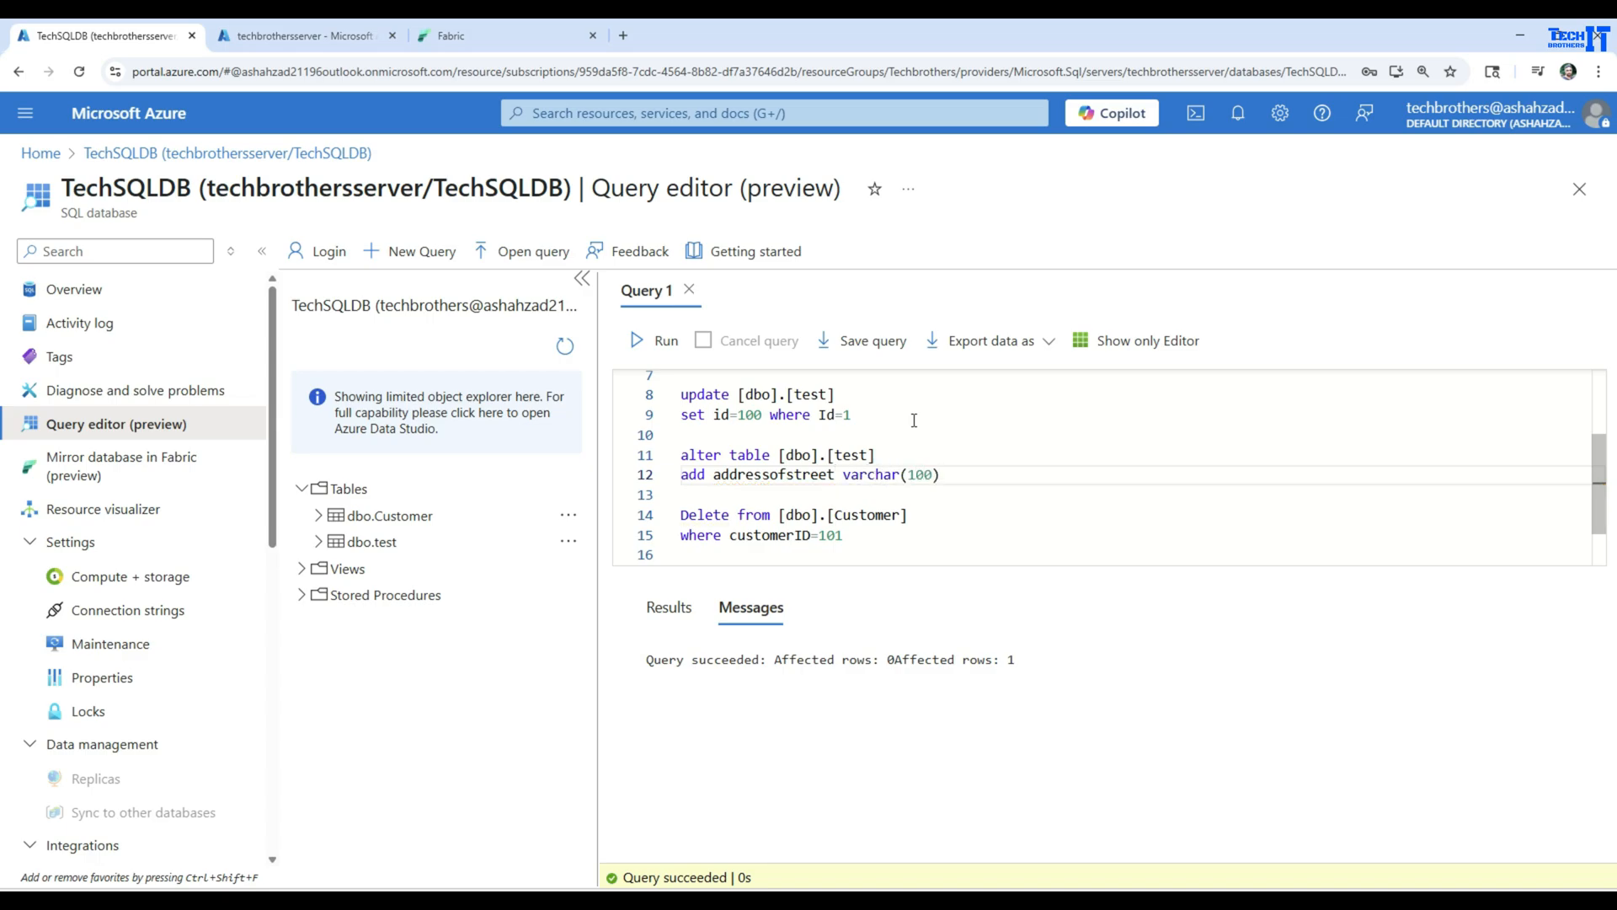
# Run only the alter table statement to add the addressofstreet column to [dbo].[test]
pyautogui.hotkey('shift', 'Up')
pyautogui.hotkey('shift', 'Up')
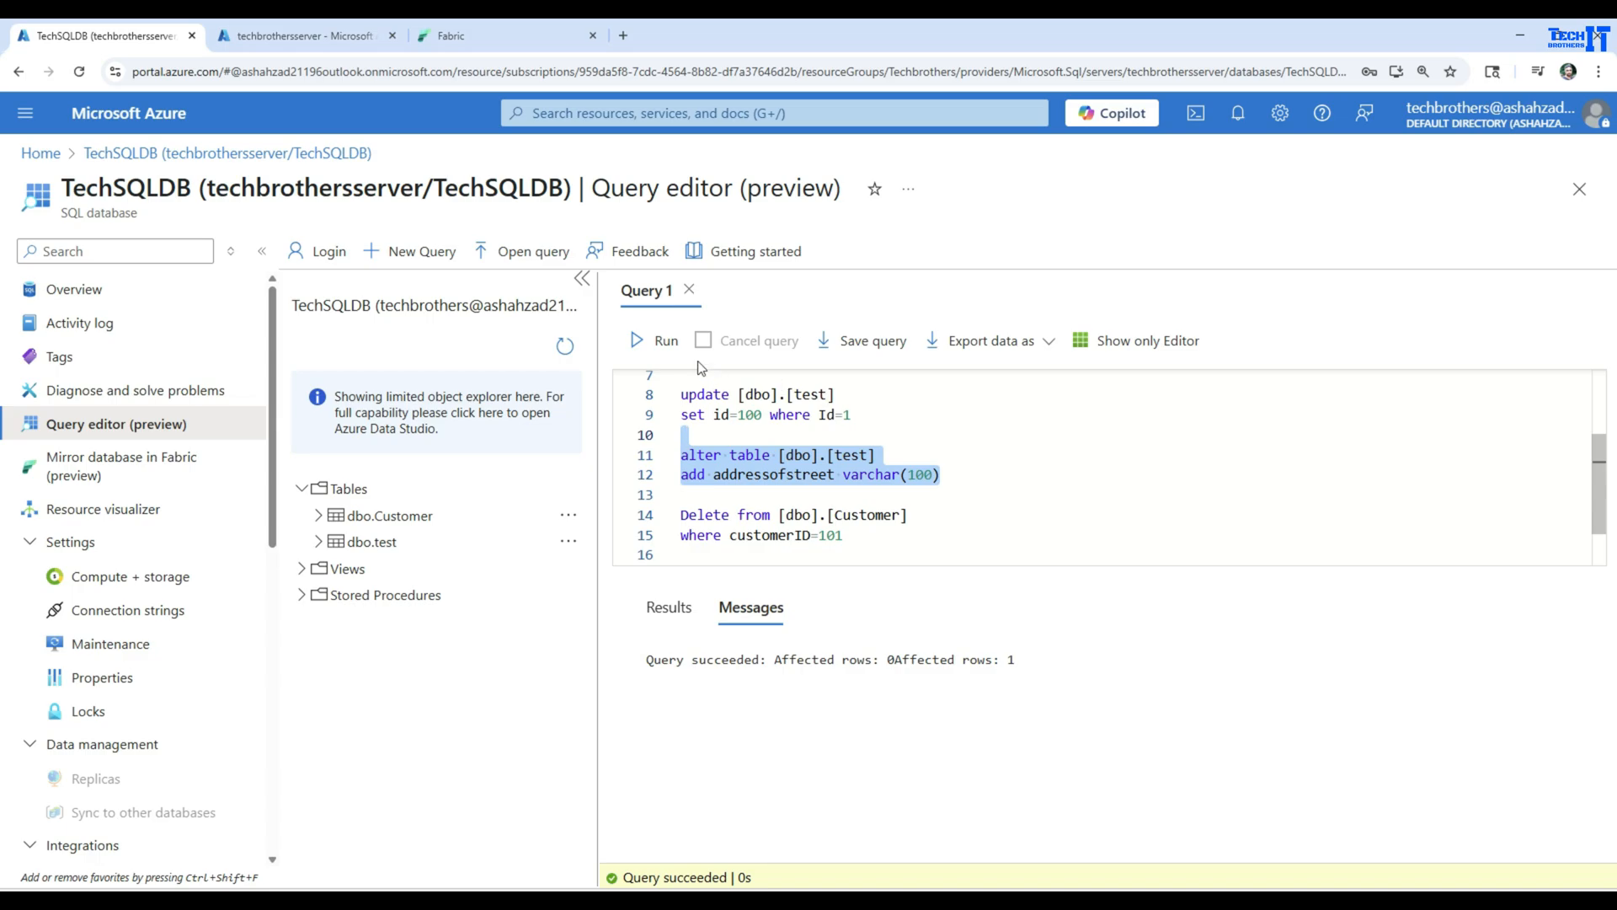
pyautogui.click(661, 339)
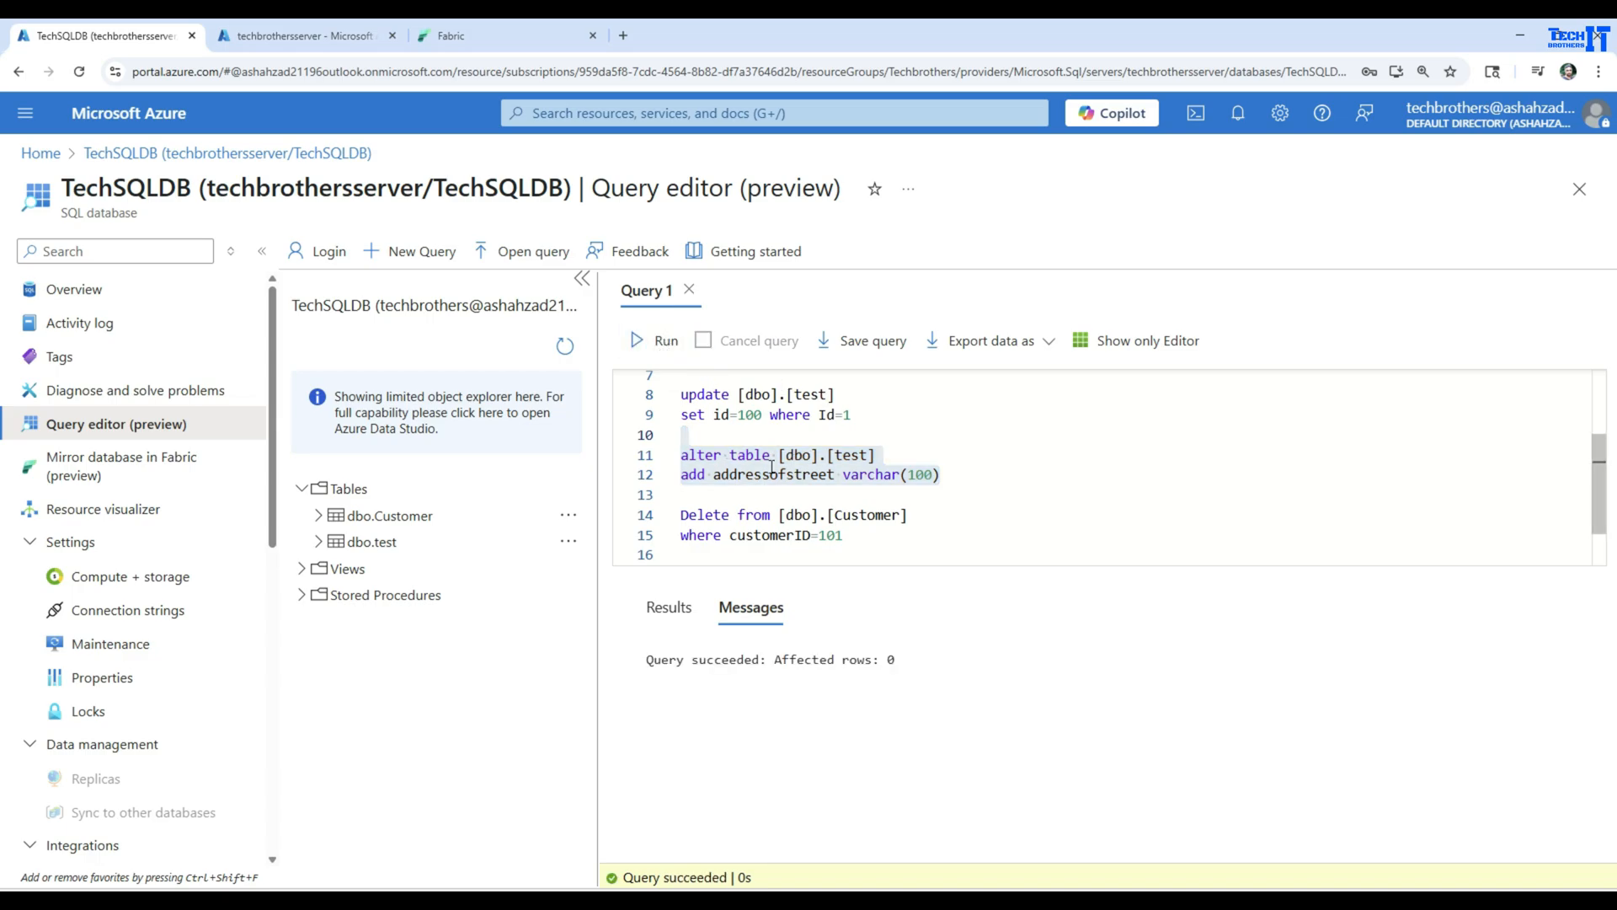
# Change the values of the insert into [dbo].[test] statement to (4,'address','testaddress')
pyautogui.click(734, 470)
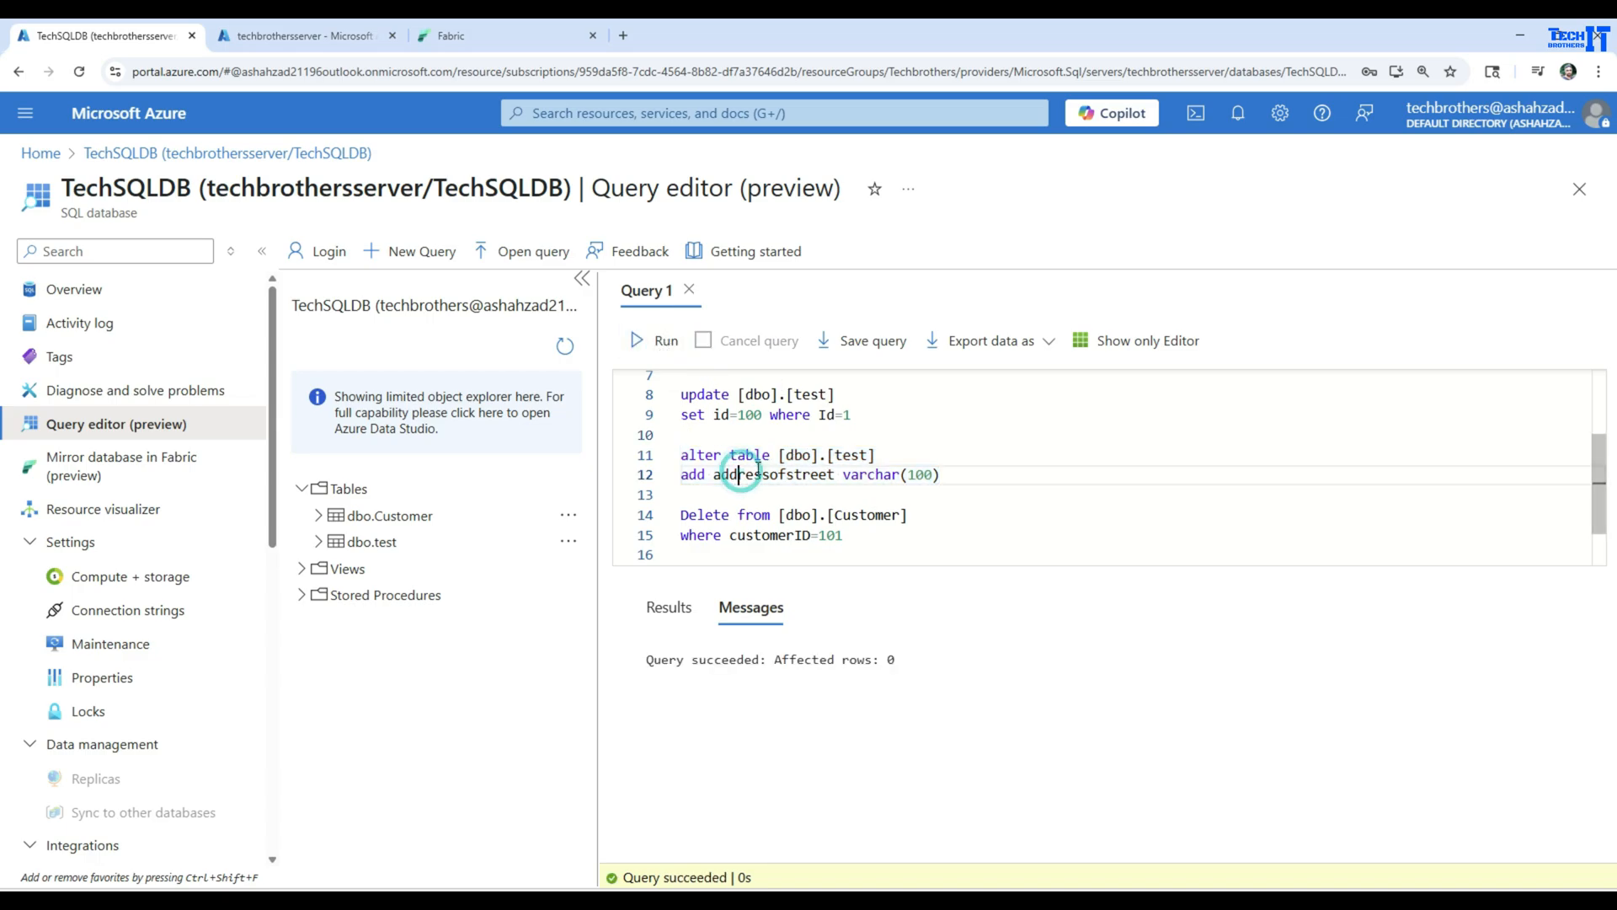
pyautogui.scroll(3, 792, 446)
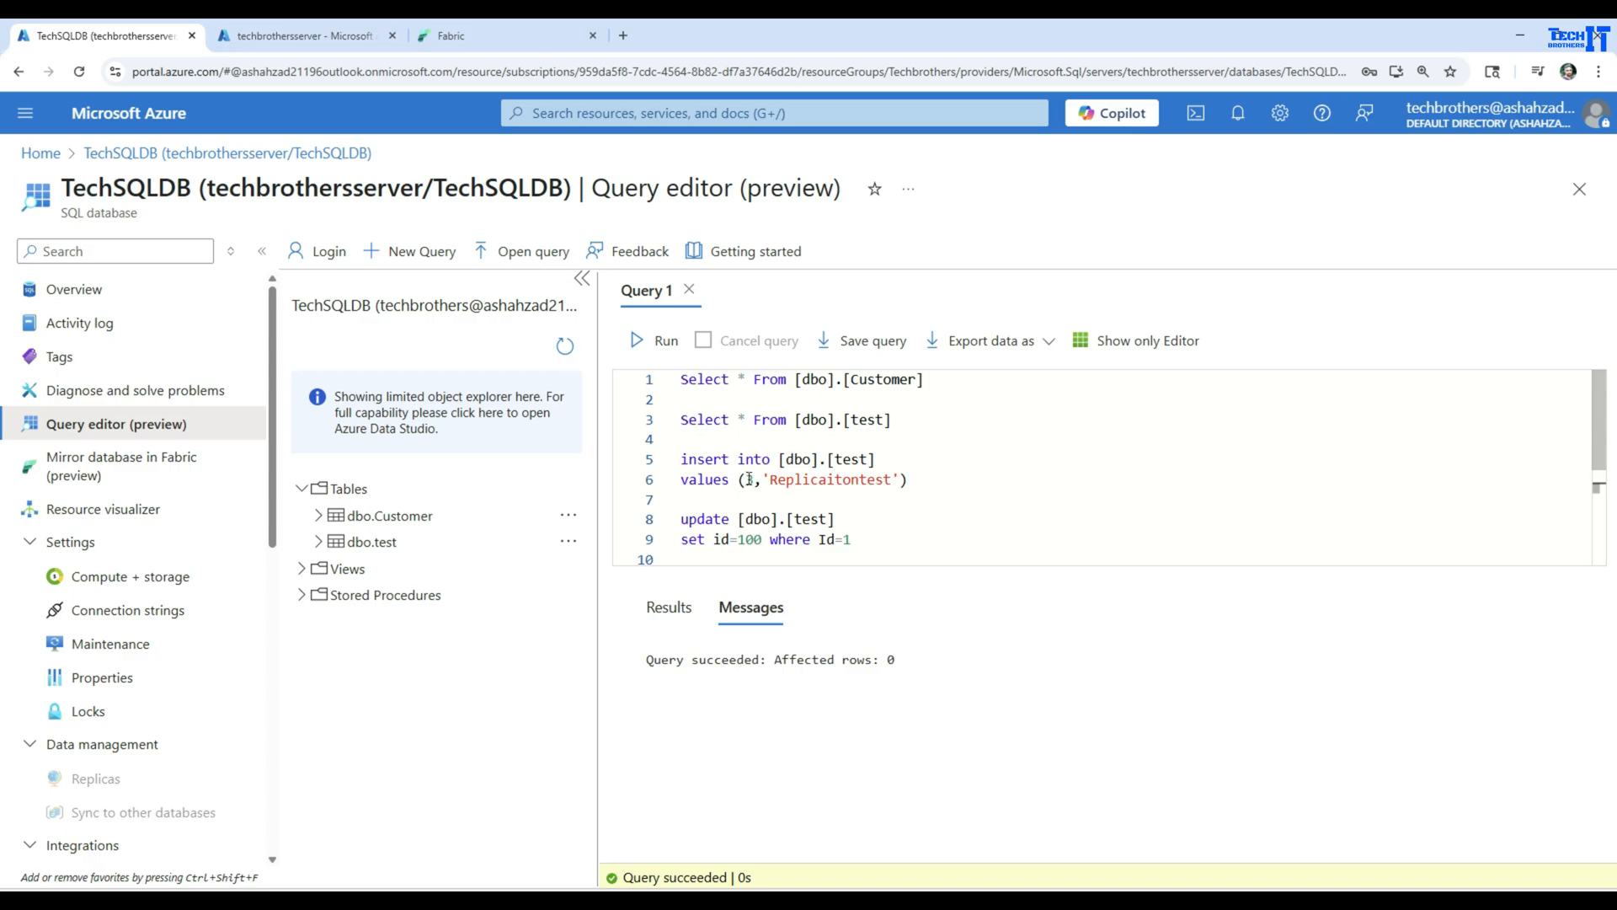
pyautogui.doubleClick(749, 479)
pyautogui.write('3')
pyautogui.write('4')
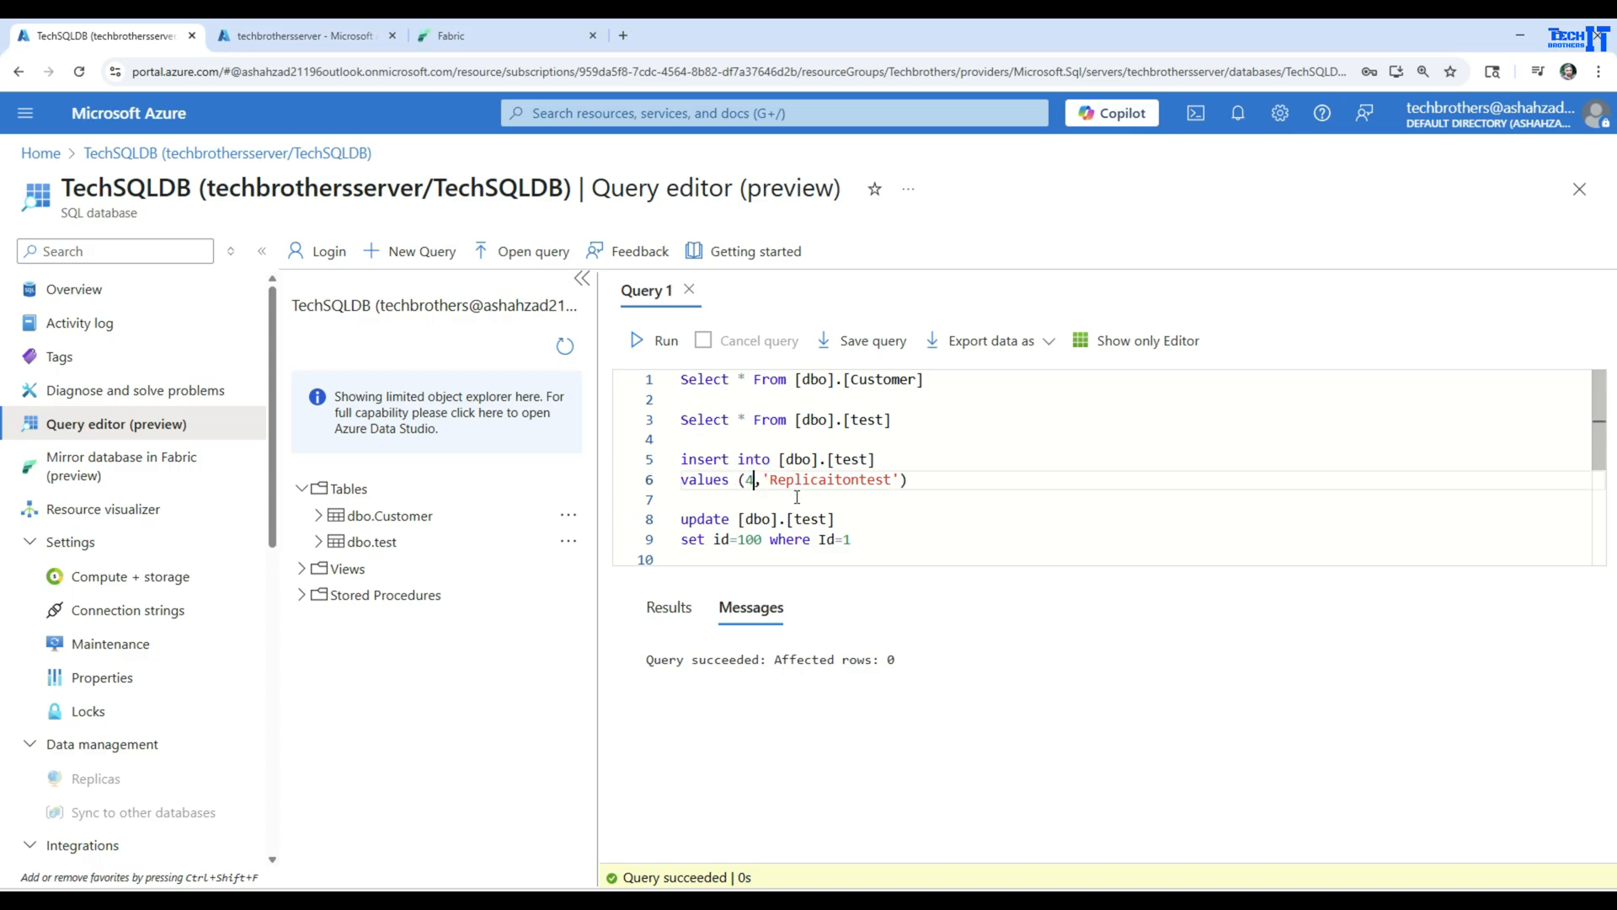
pyautogui.doubleClick(881, 477)
pyautogui.press('BackSpace')
pyautogui.write('address')
pyautogui.write("','test")
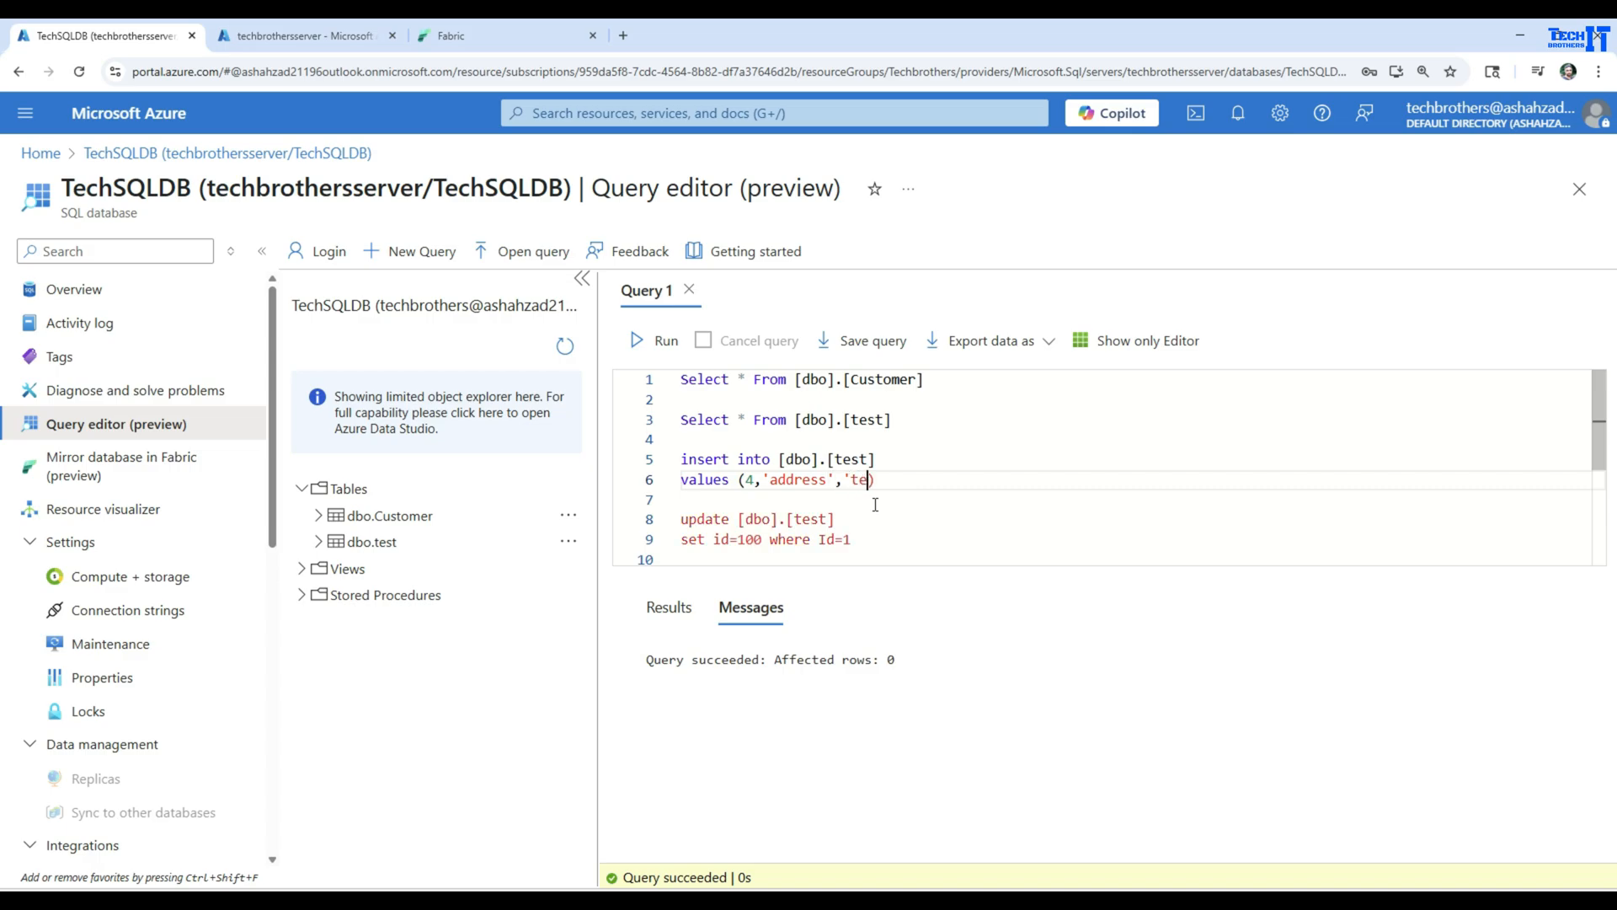
pyautogui.write("address'")
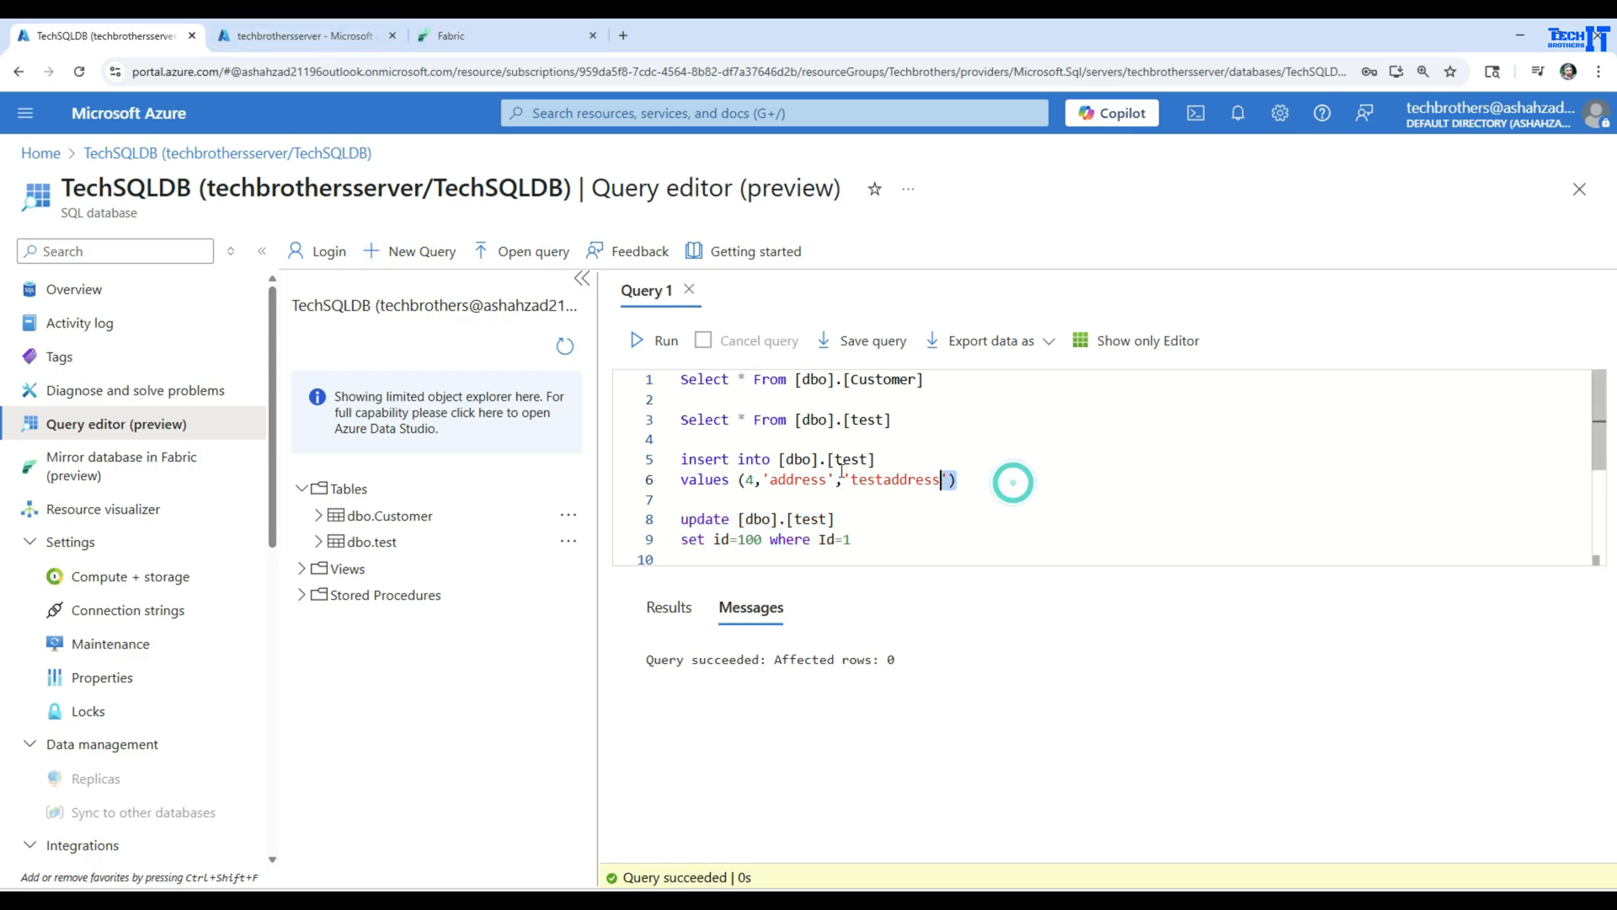
# Run only the edited insert statement for [dbo].[test]
pyautogui.moveTo(1010, 480); pyautogui.dragTo(681, 459)
pyautogui.click(662, 341)
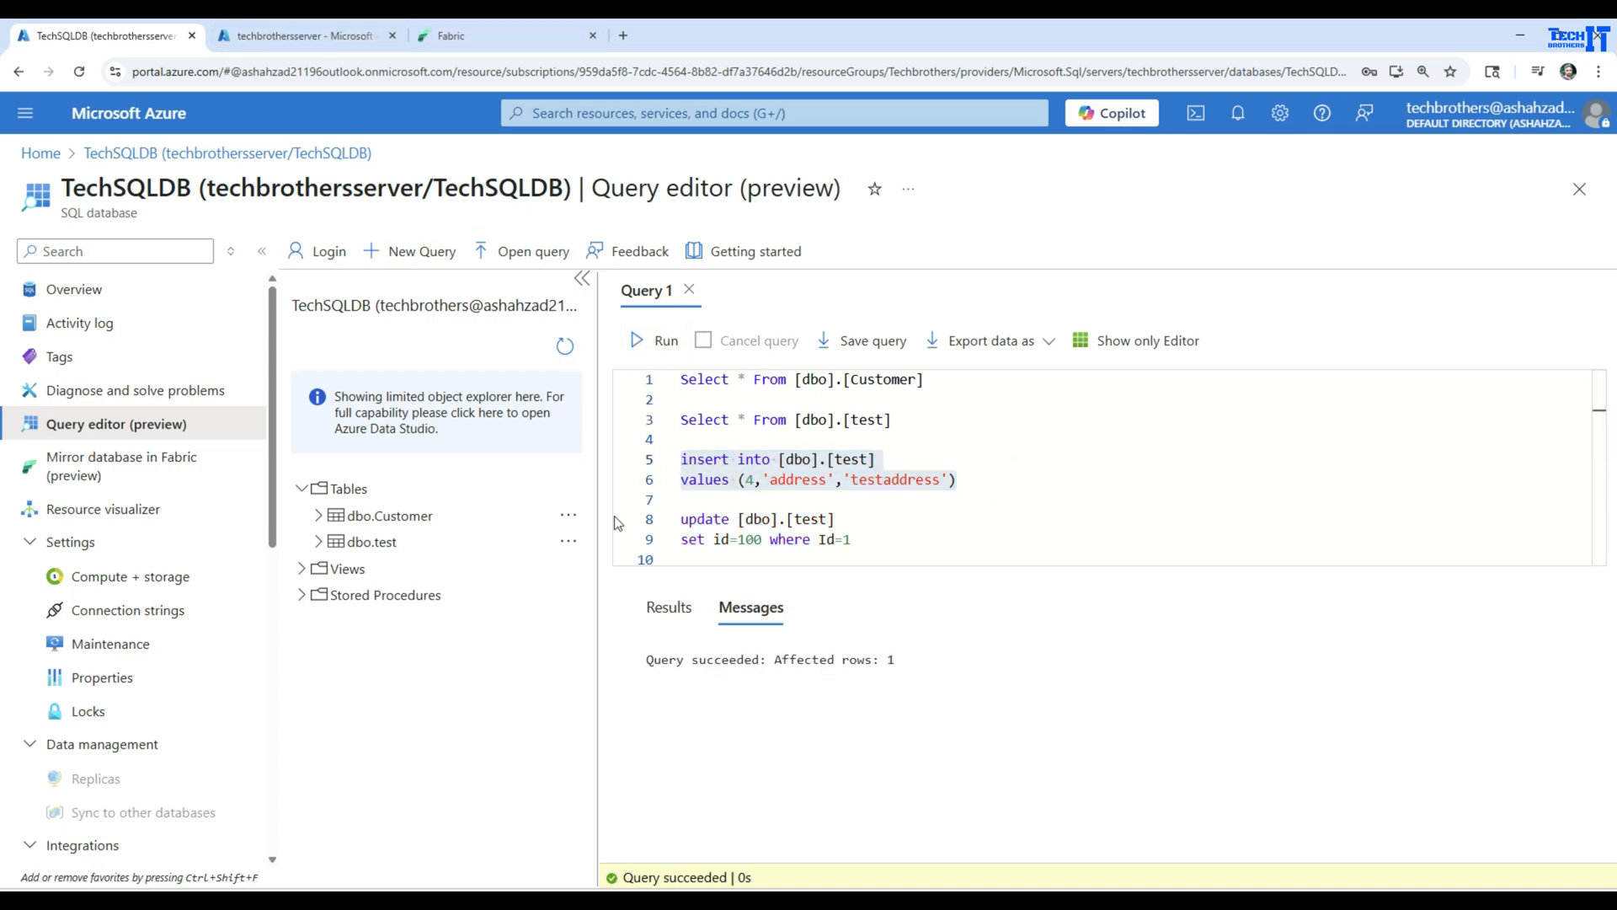
pyautogui.click(835, 458)
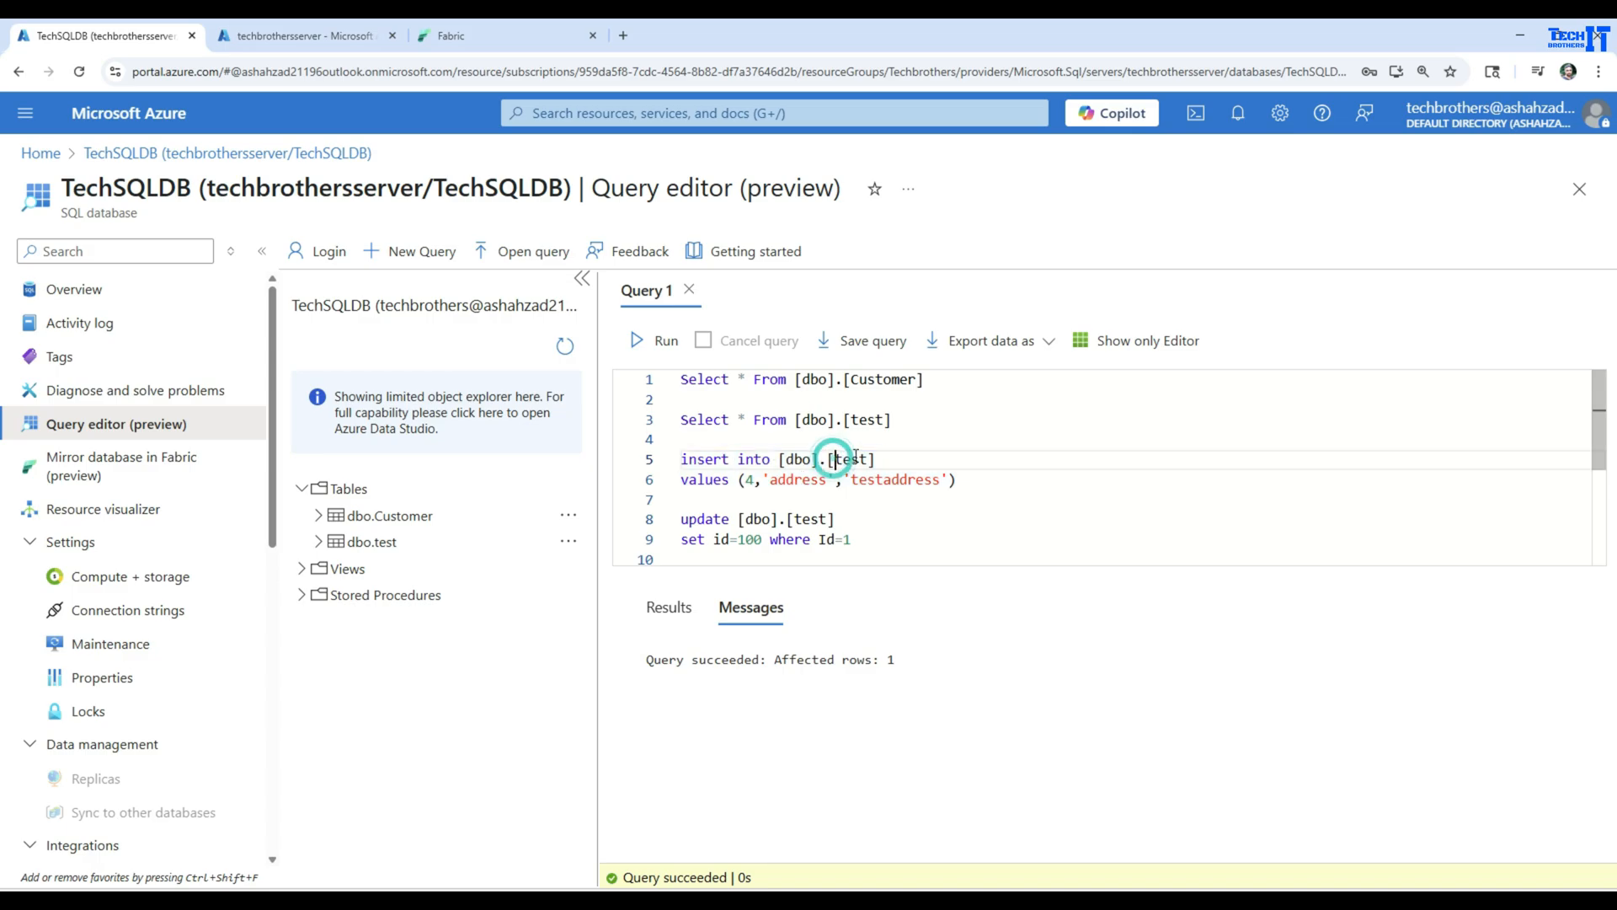
pyautogui.moveTo(882, 455); pyautogui.dragTo(779, 456)
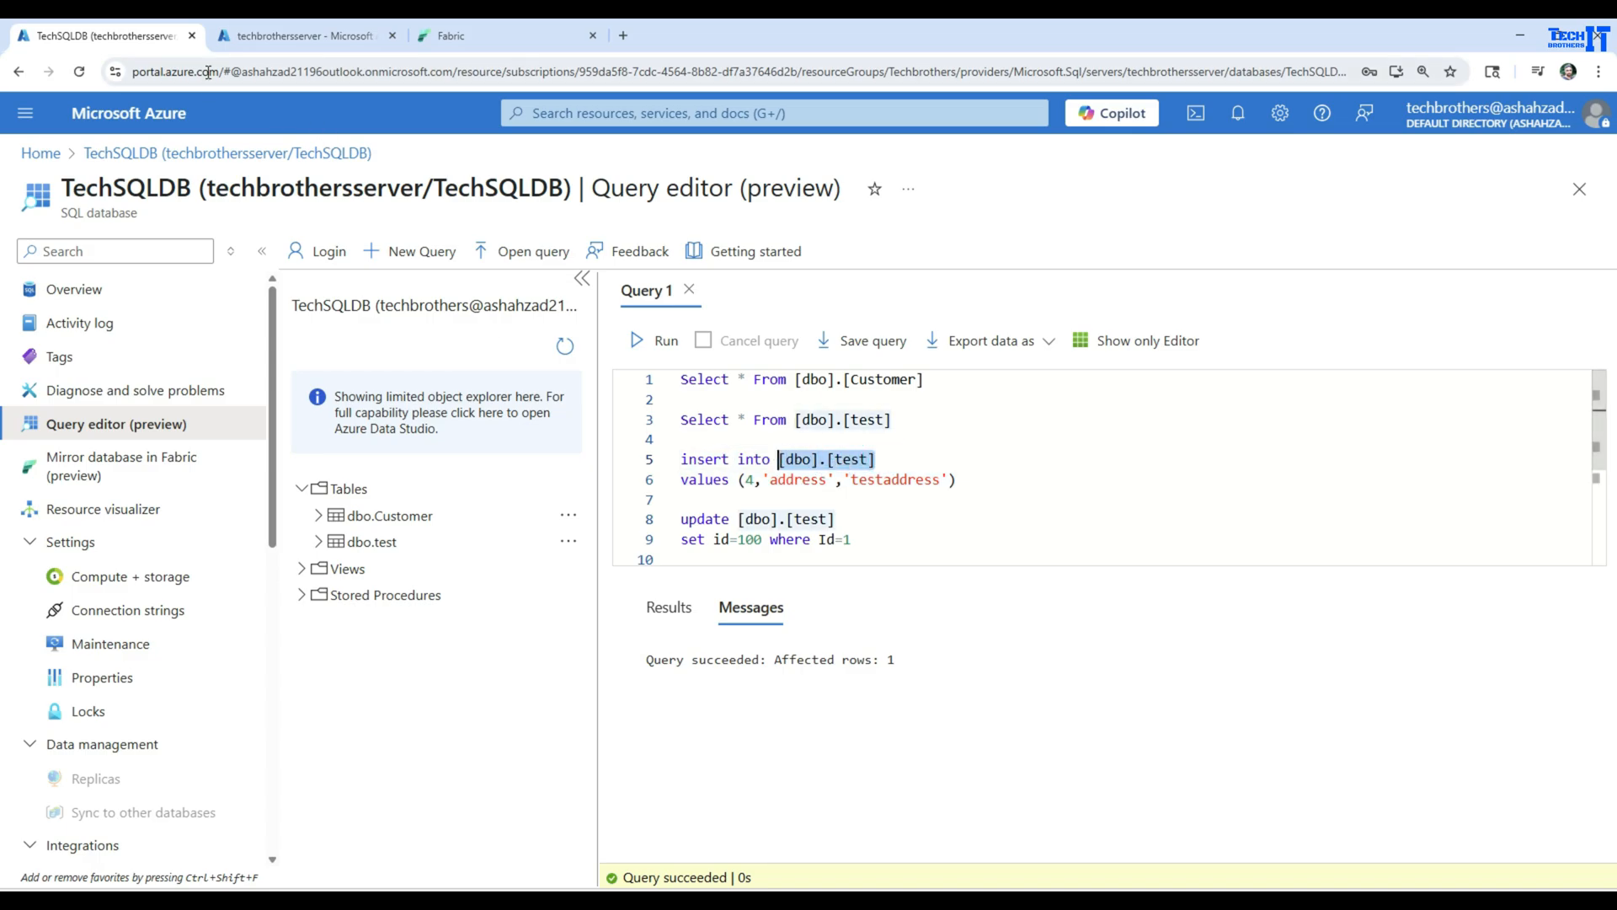
# Switch to Fabric's SQL analytics endpoint, refresh the dbo tables, and expand test to check its columns
pyautogui.click(472, 35)
pyautogui.click(685, 398)
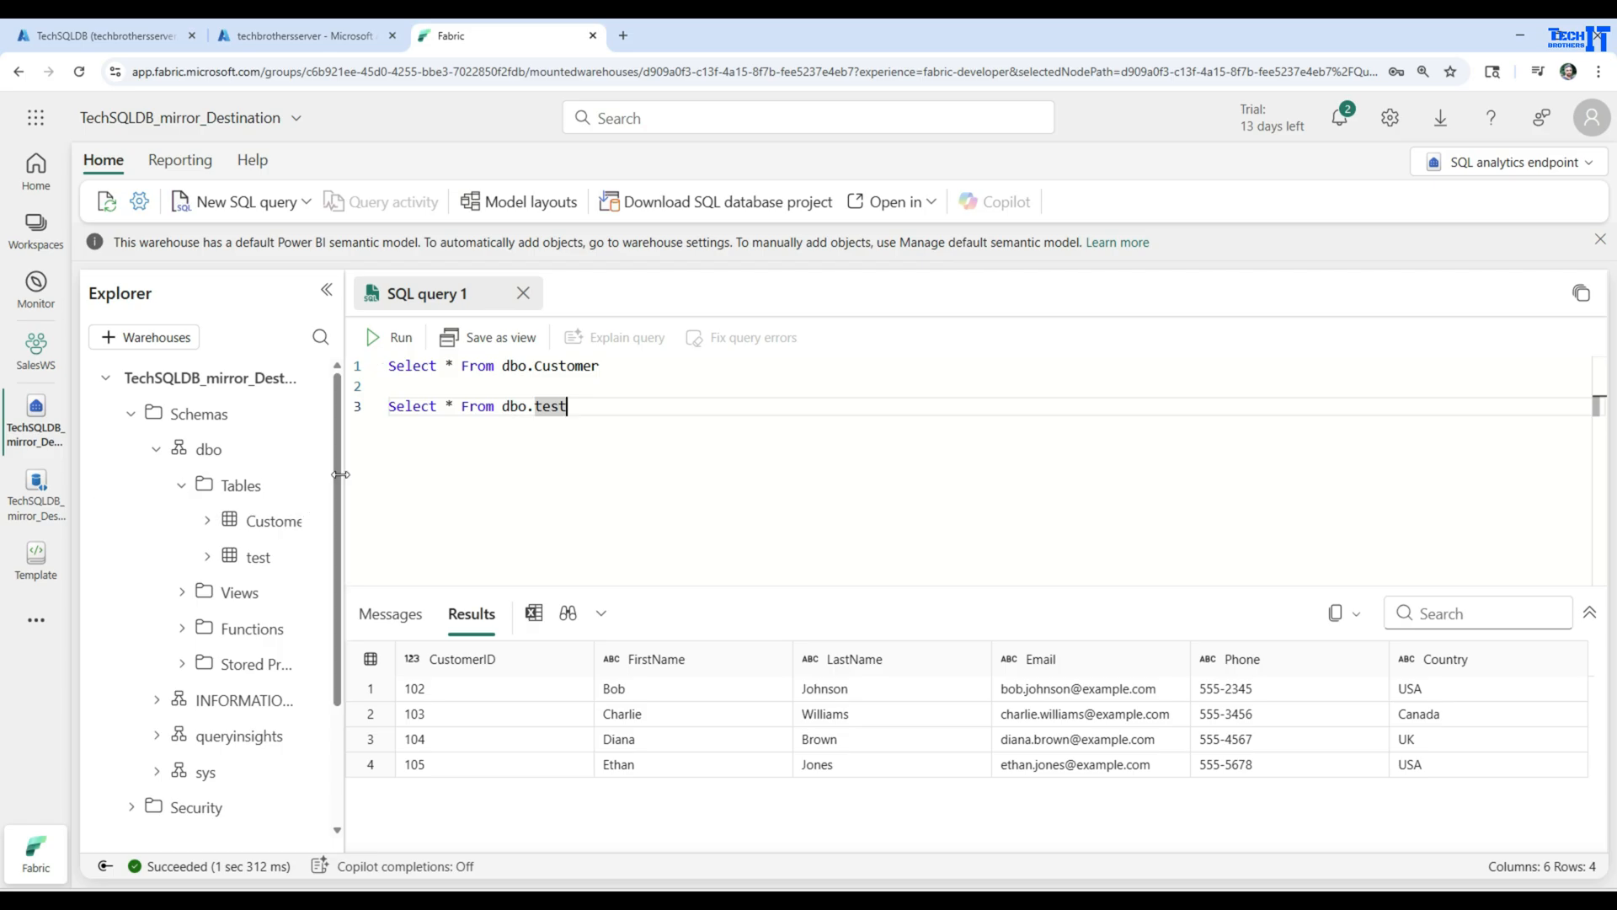
pyautogui.moveTo(343, 501); pyautogui.dragTo(416, 498)
pyautogui.click(377, 488)
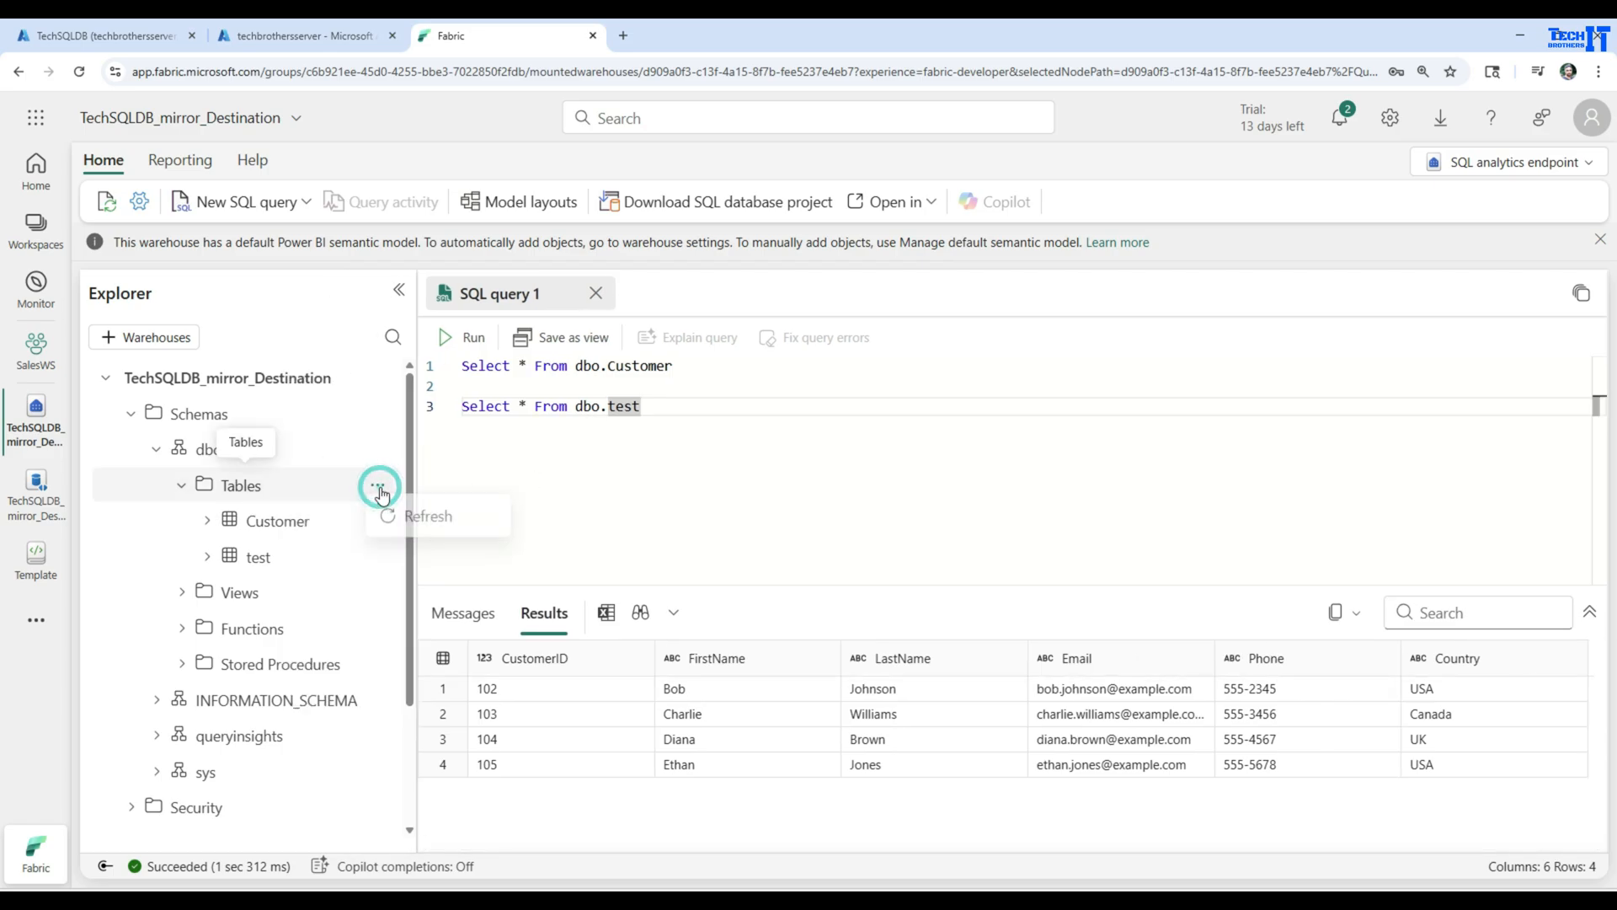
pyautogui.click(411, 516)
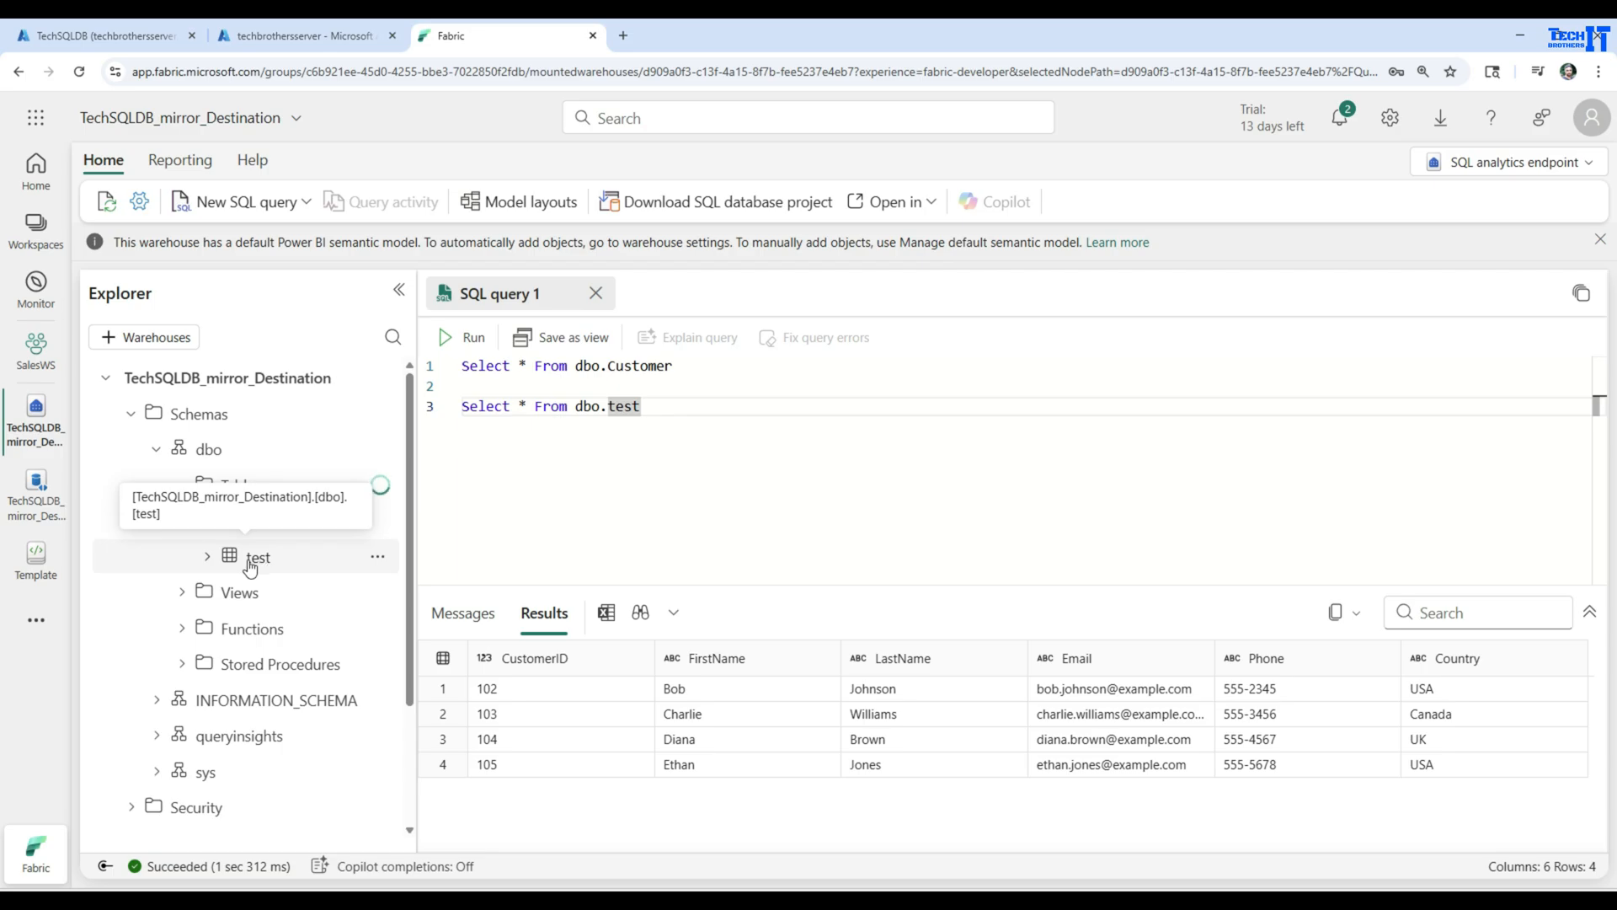
pyautogui.click(206, 558)
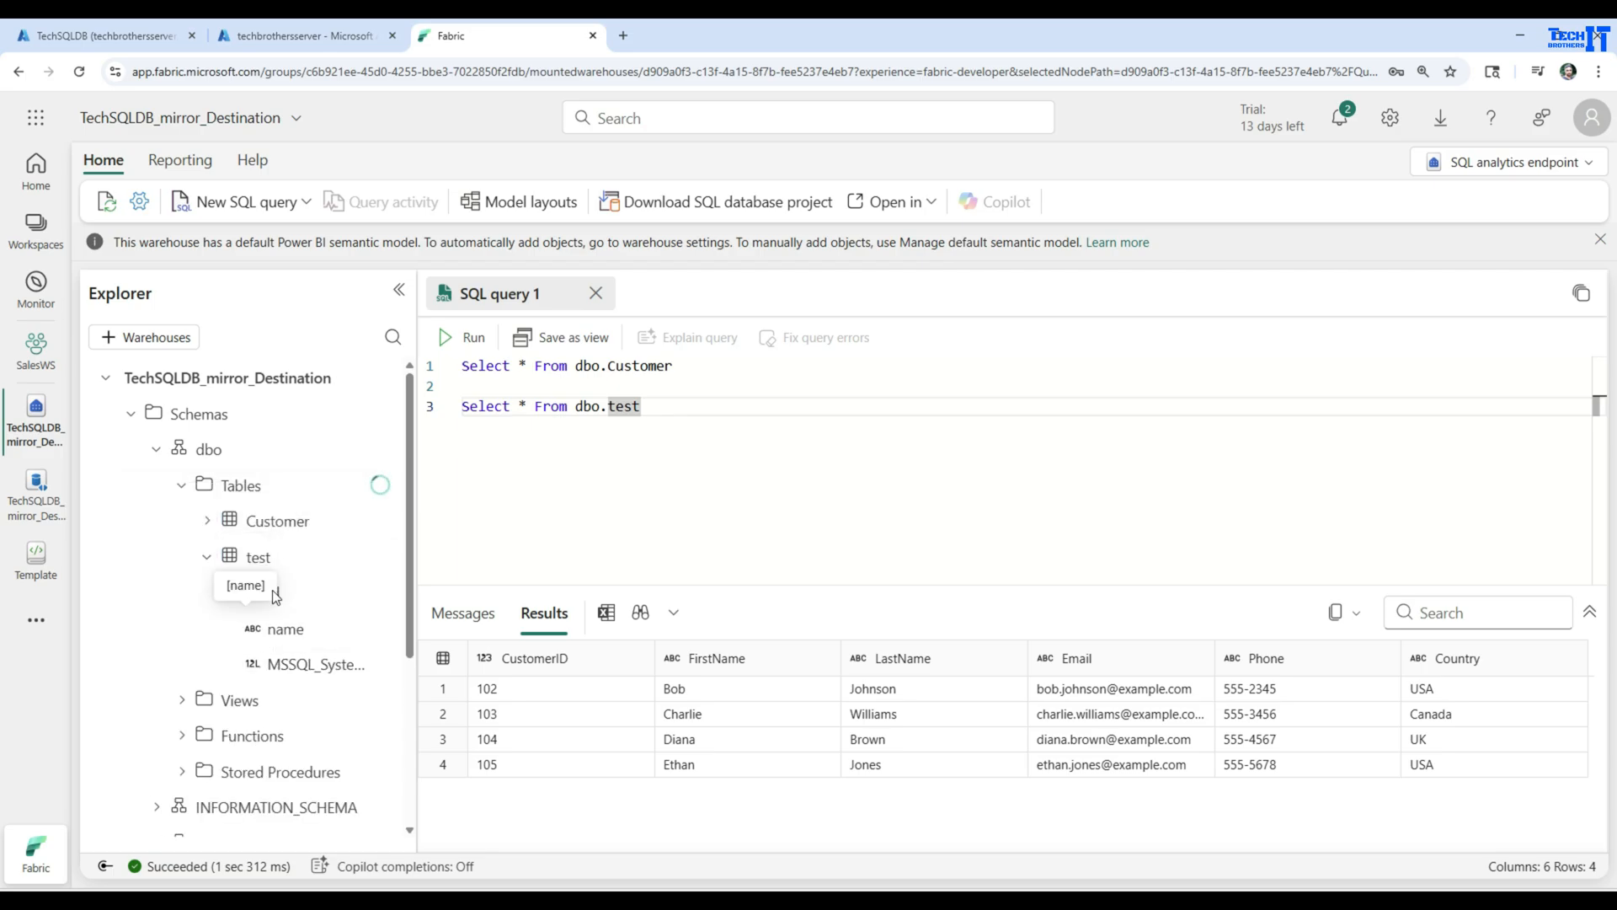
# Open the mirrored database's replication monitor and refresh it to check the replication of [dbo].[testreplication]
pyautogui.click(43, 514)
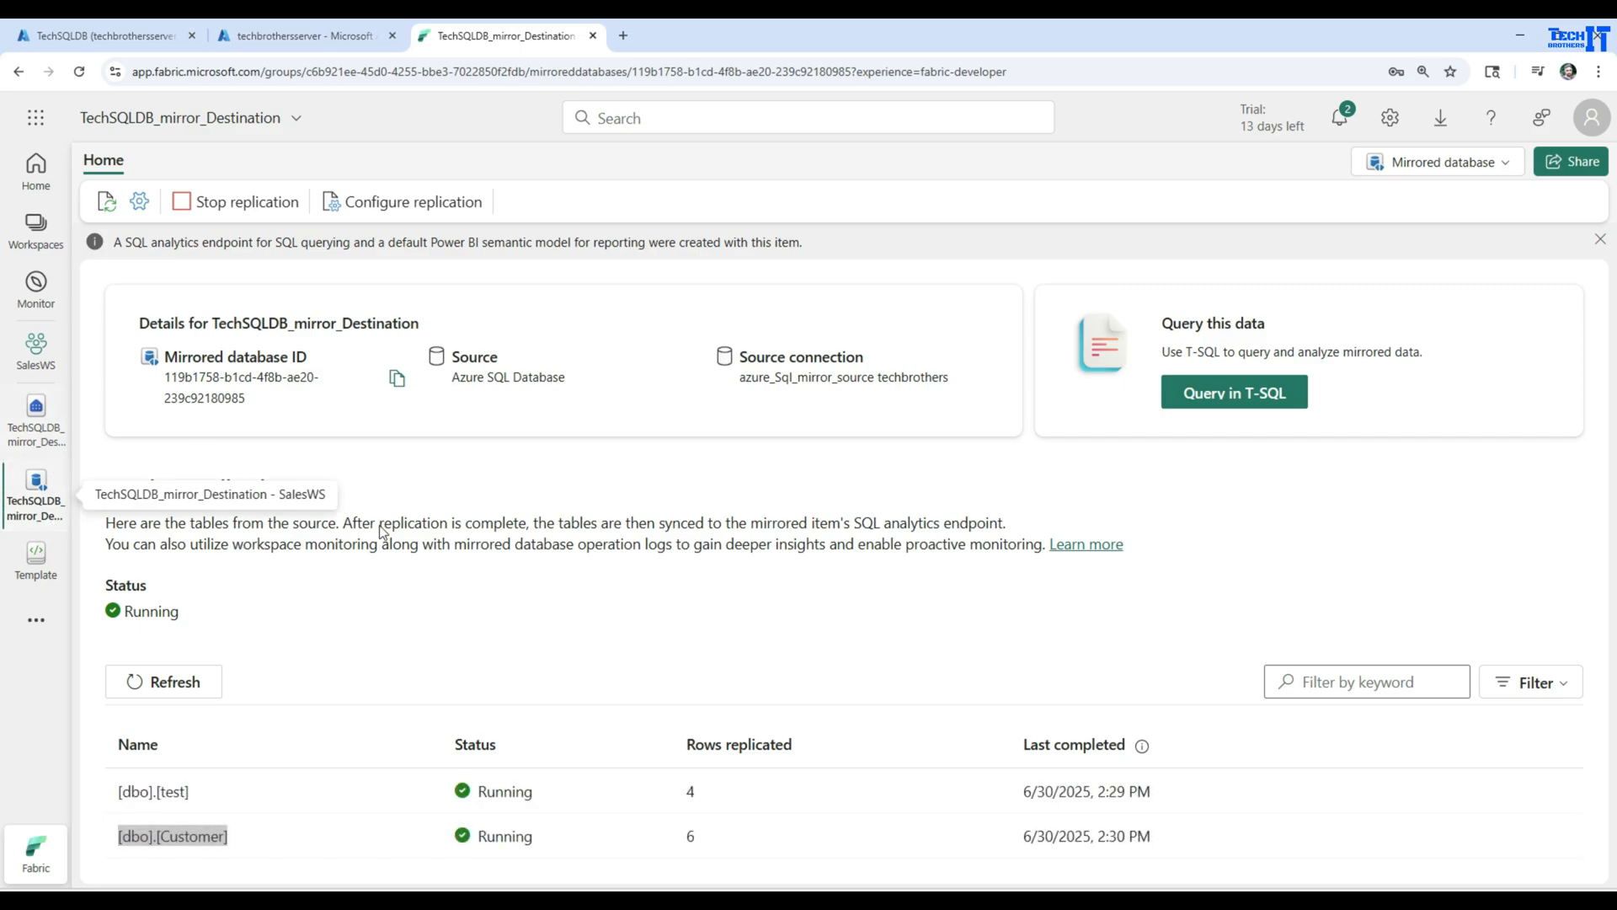
pyautogui.click(196, 682)
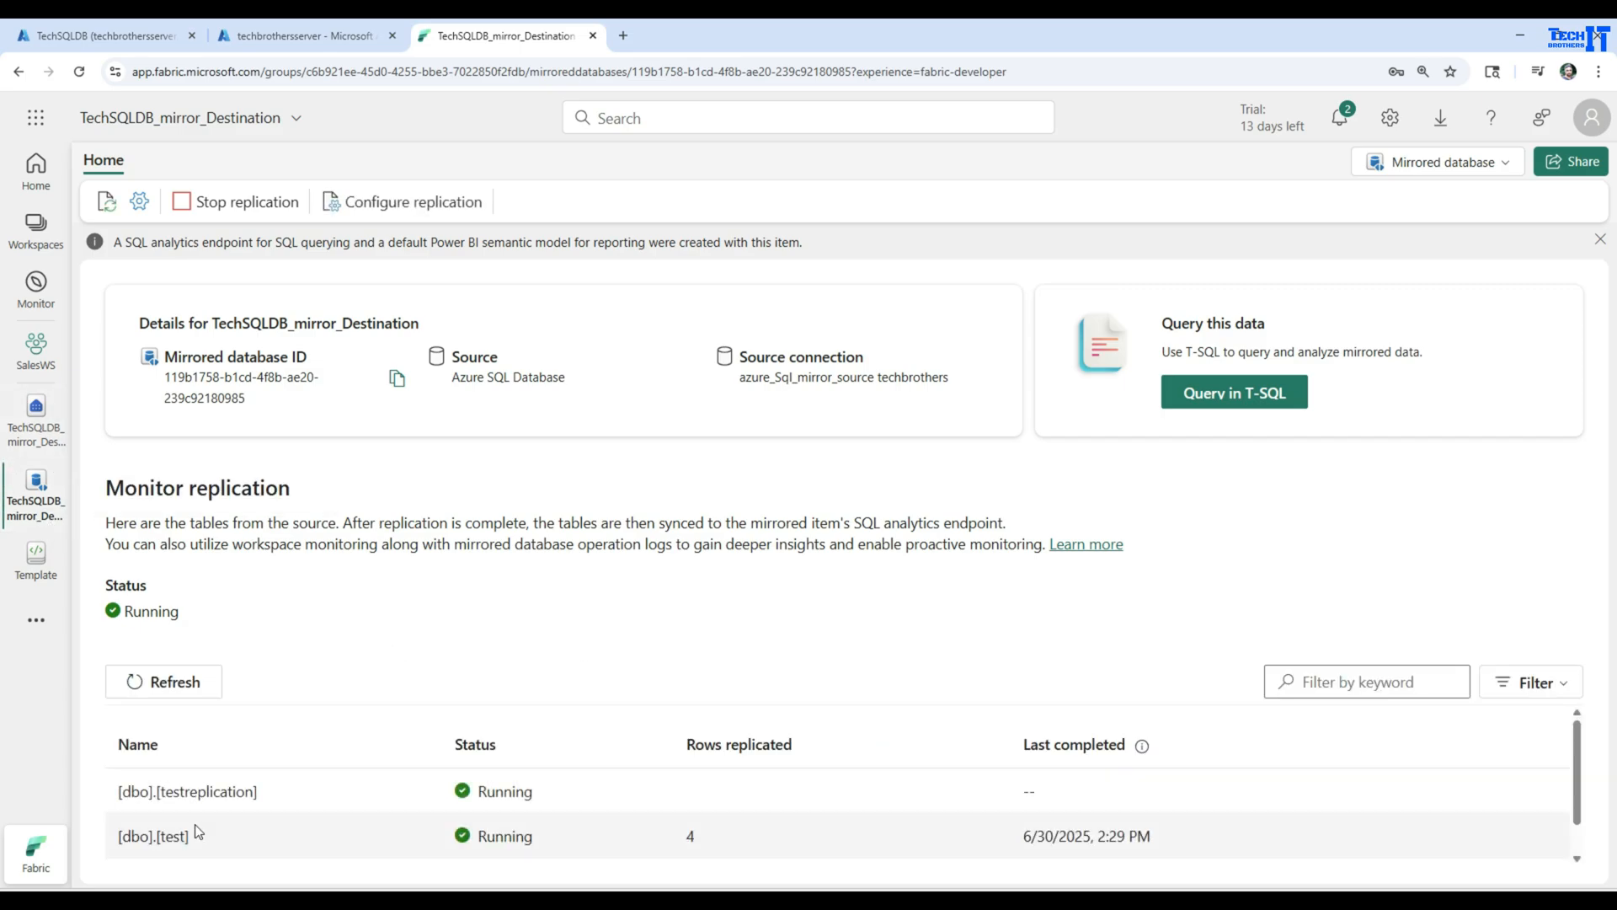
pyautogui.moveTo(120, 791); pyautogui.dragTo(290, 786)
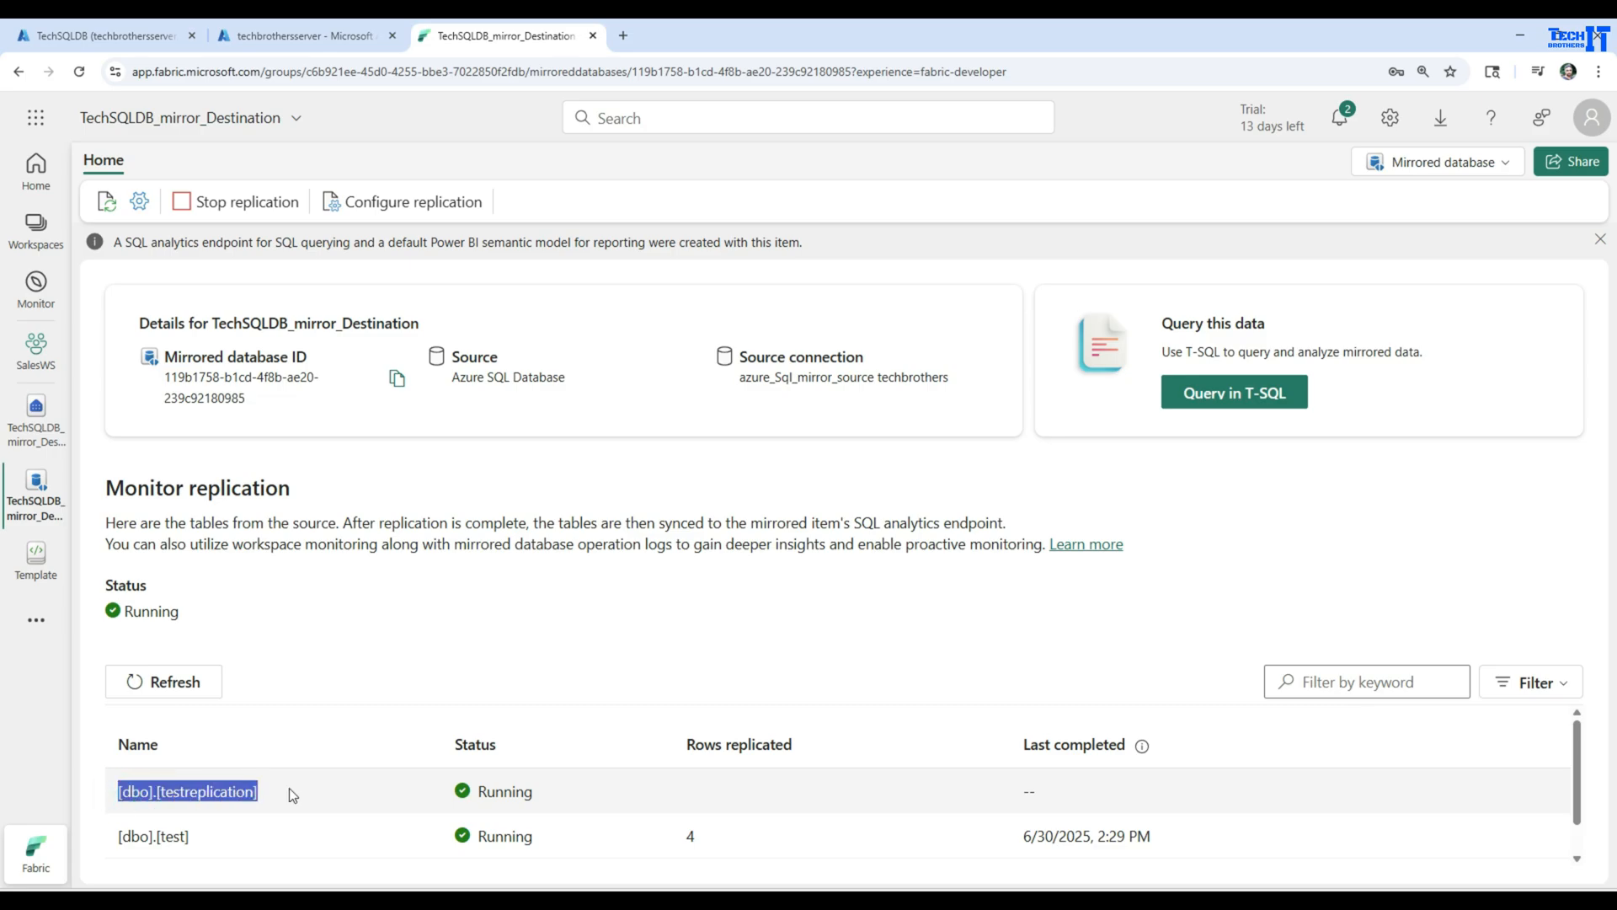
pyautogui.scroll(-1, 548, 723)
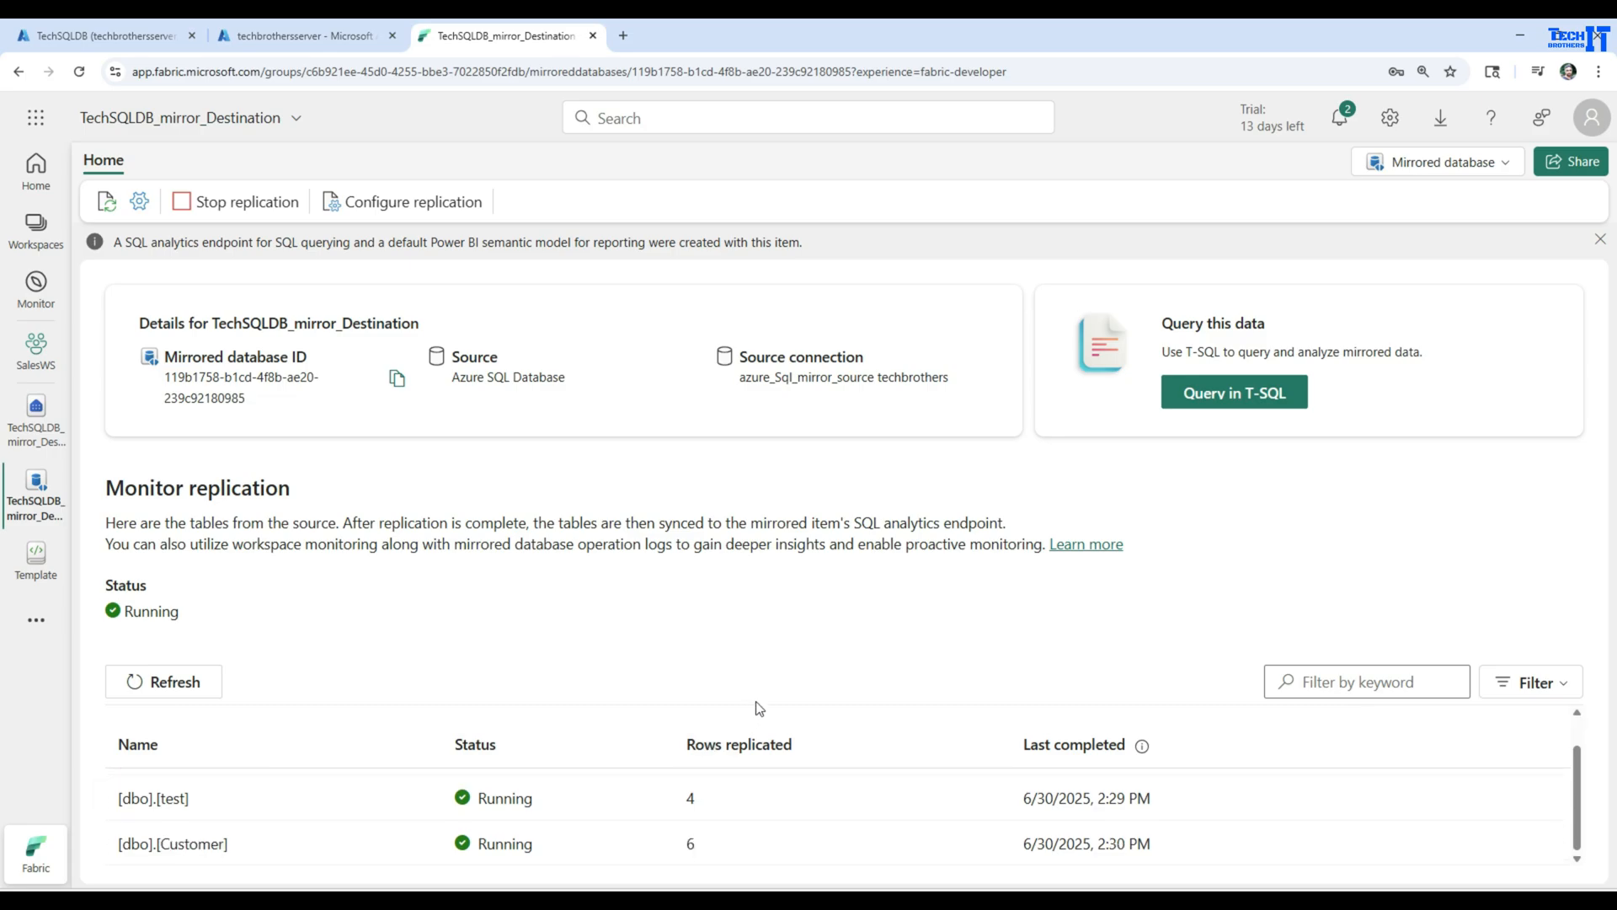
pyautogui.scroll(1, 712, 775)
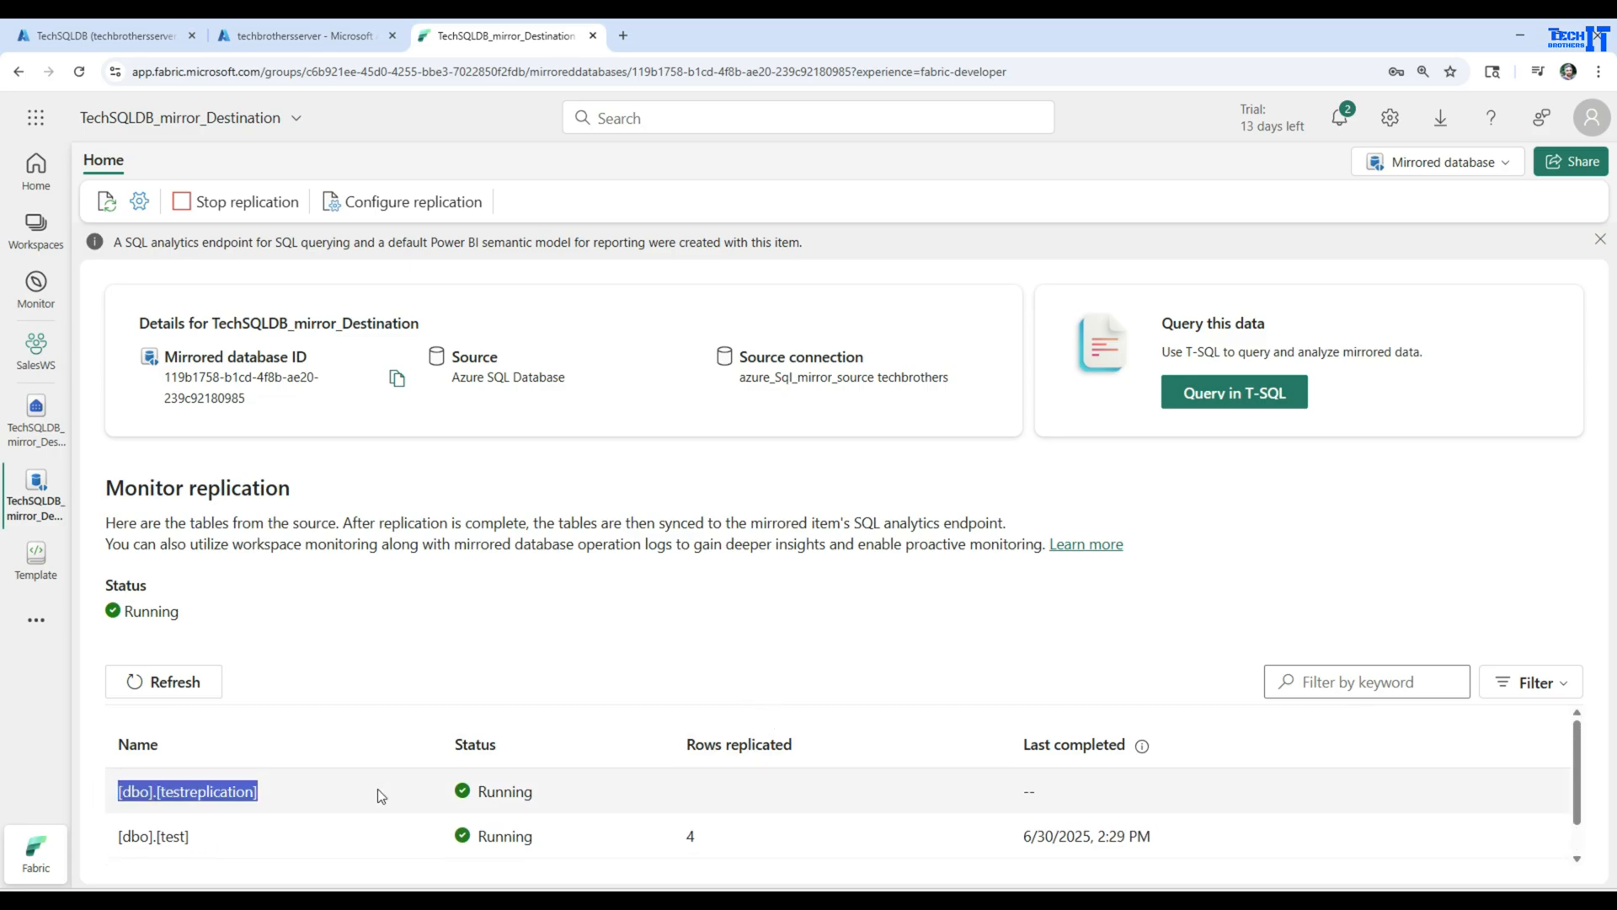
pyautogui.moveTo(313, 795); pyautogui.dragTo(109, 792)
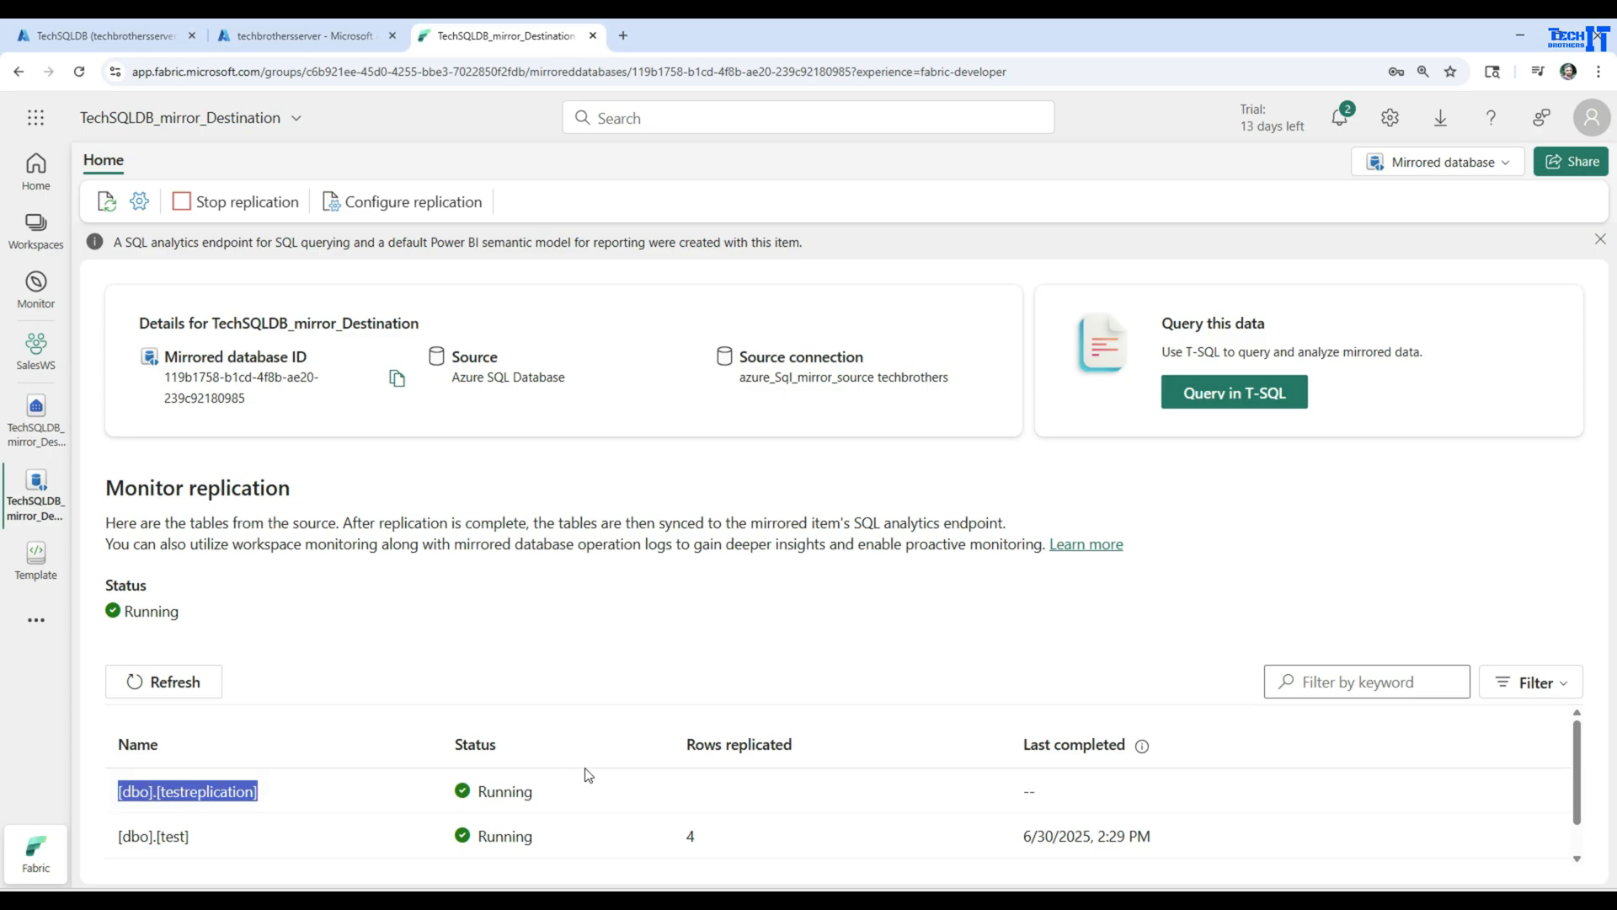
pyautogui.click(201, 683)
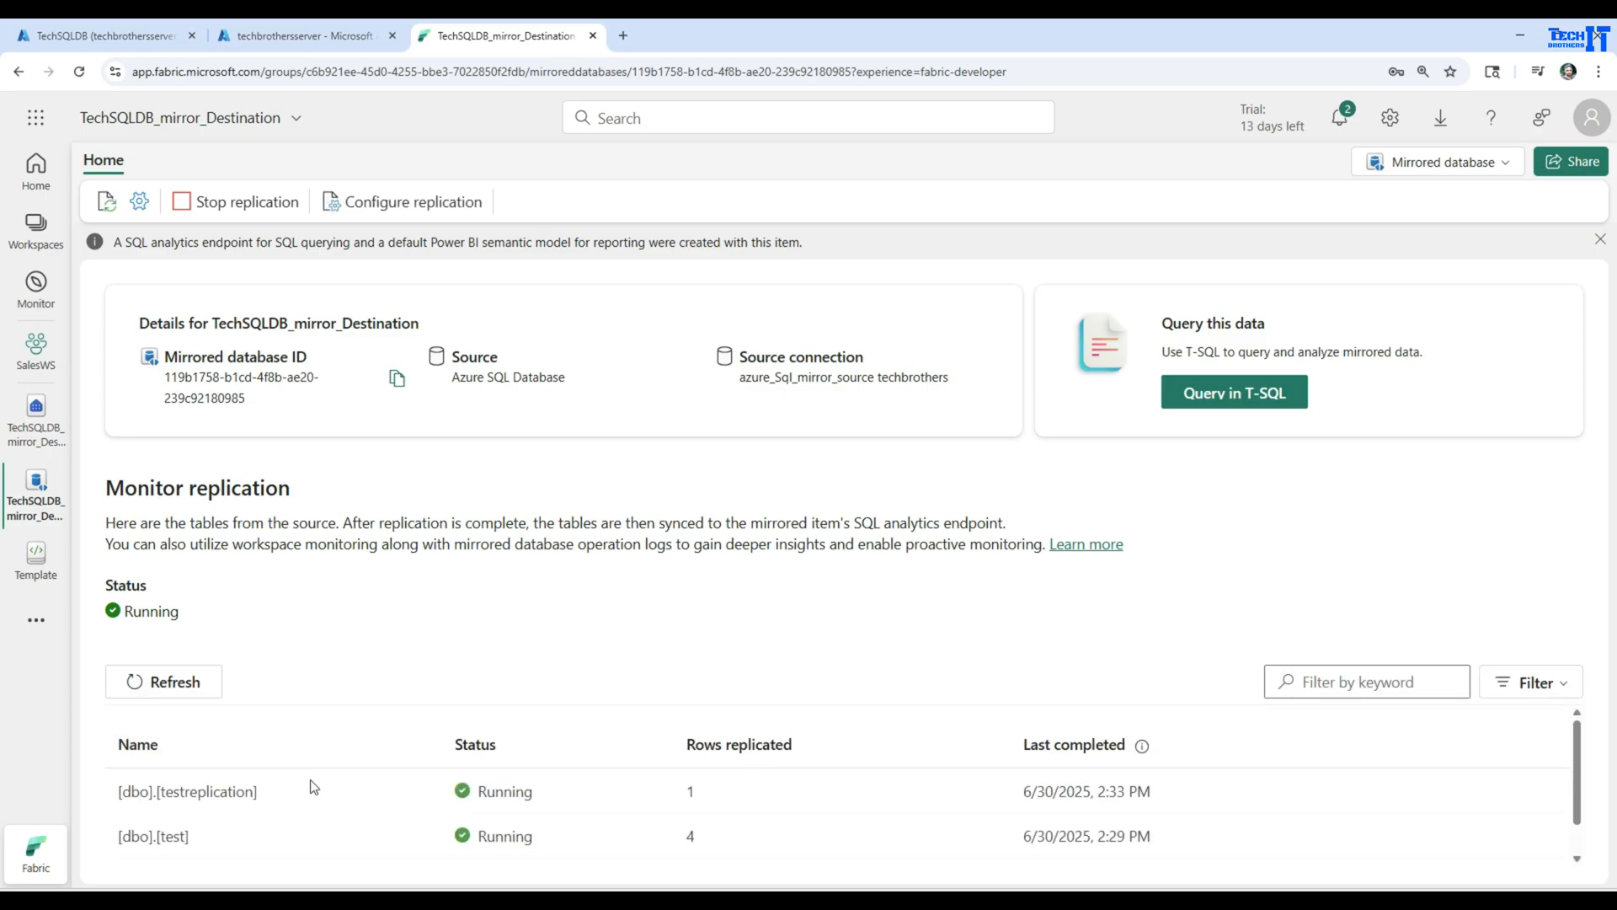
# Refresh the replication monitor again and compare the rows replicated for [dbo].[testreplication] and [dbo].[test]
pyautogui.moveTo(213, 832); pyautogui.dragTo(119, 846)
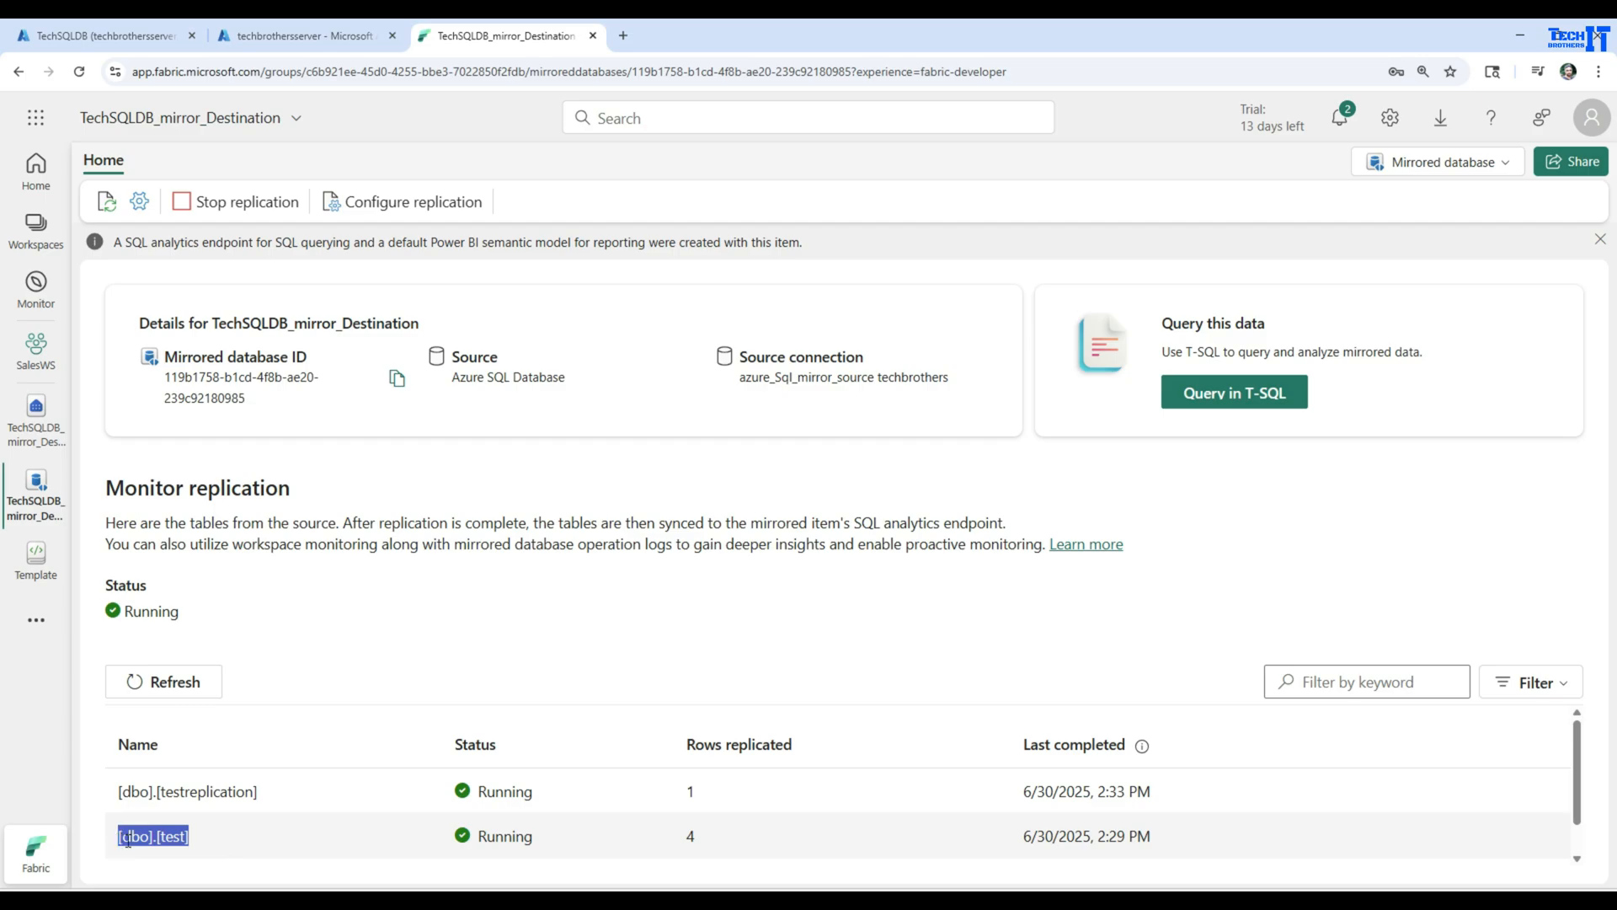
pyautogui.click(198, 689)
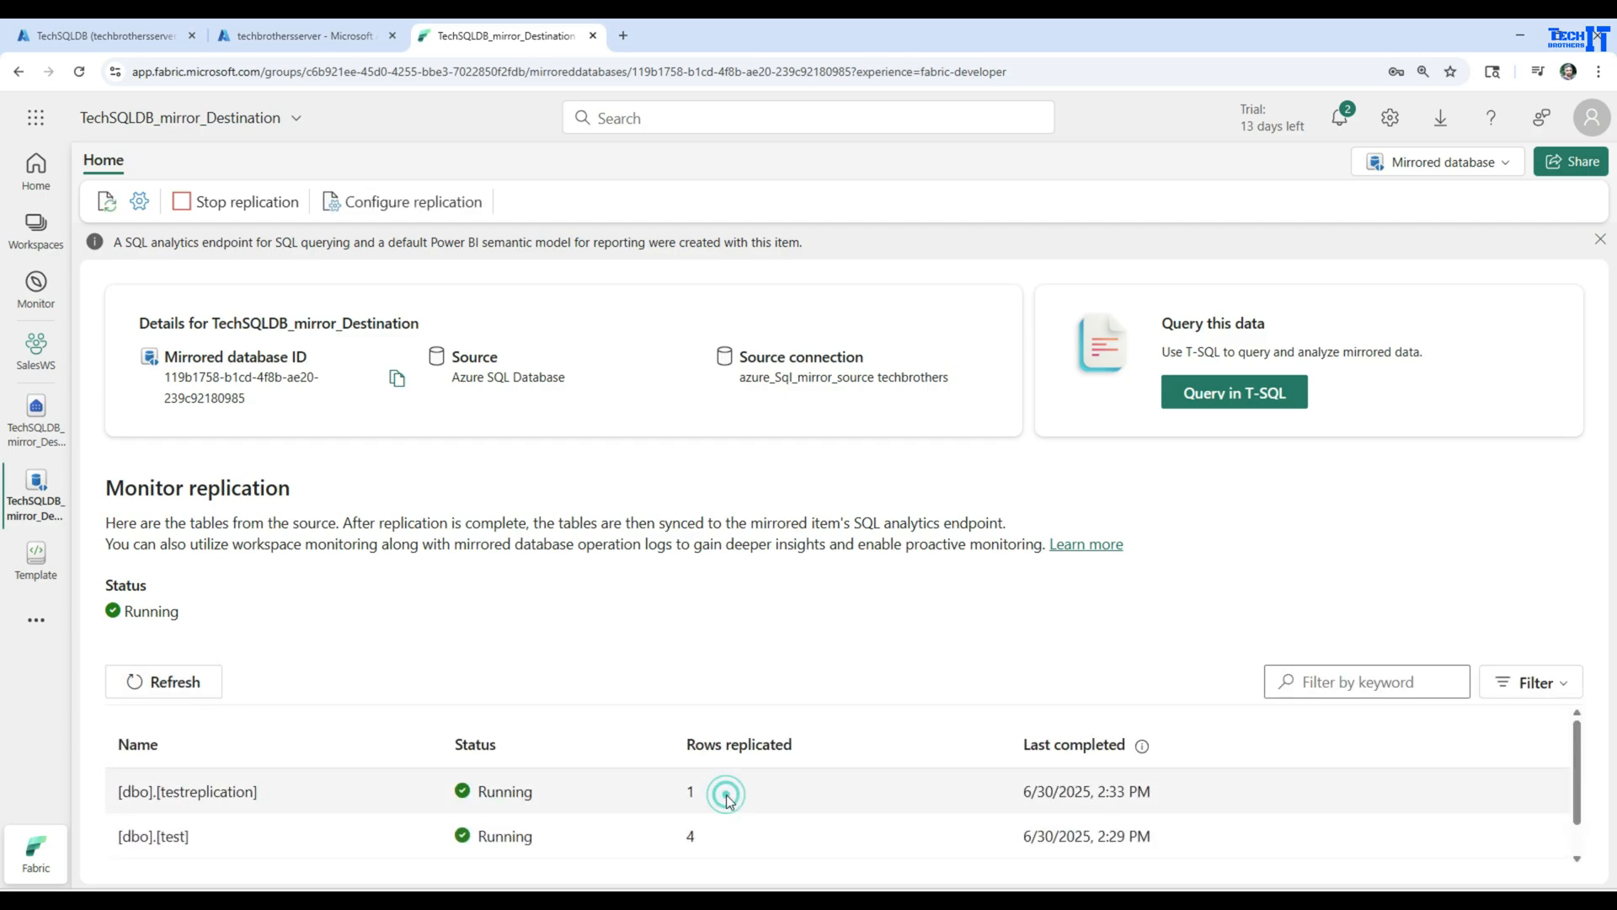
pyautogui.moveTo(722, 791); pyautogui.dragTo(101, 793)
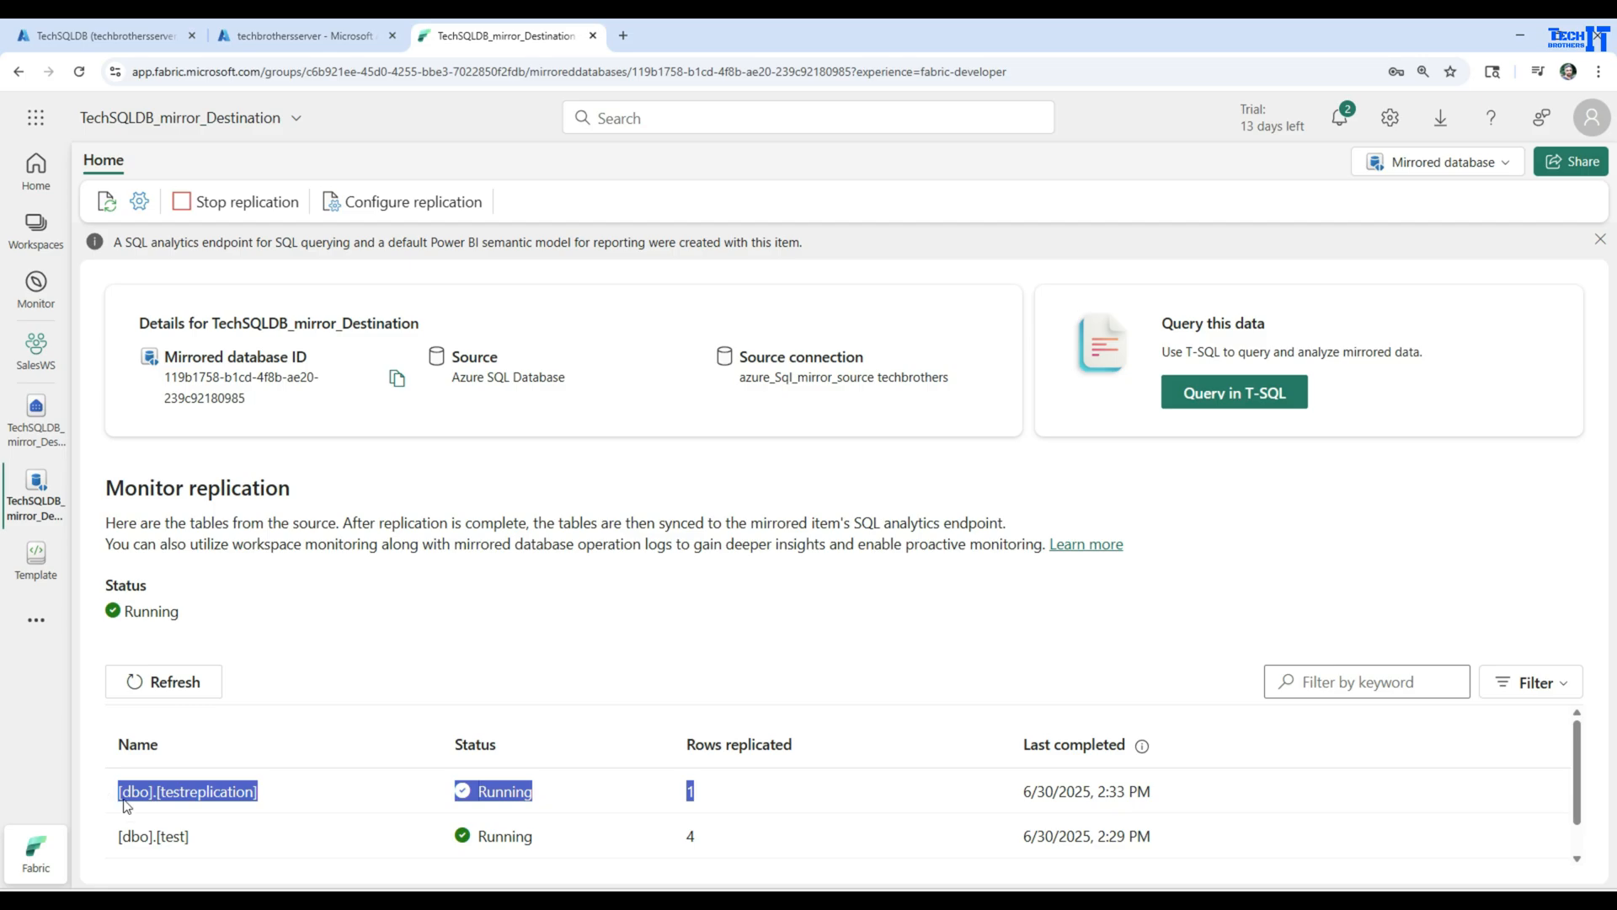
pyautogui.scroll(-1, 342, 841)
pyautogui.moveTo(716, 800); pyautogui.dragTo(153, 802)
pyautogui.click(181, 679)
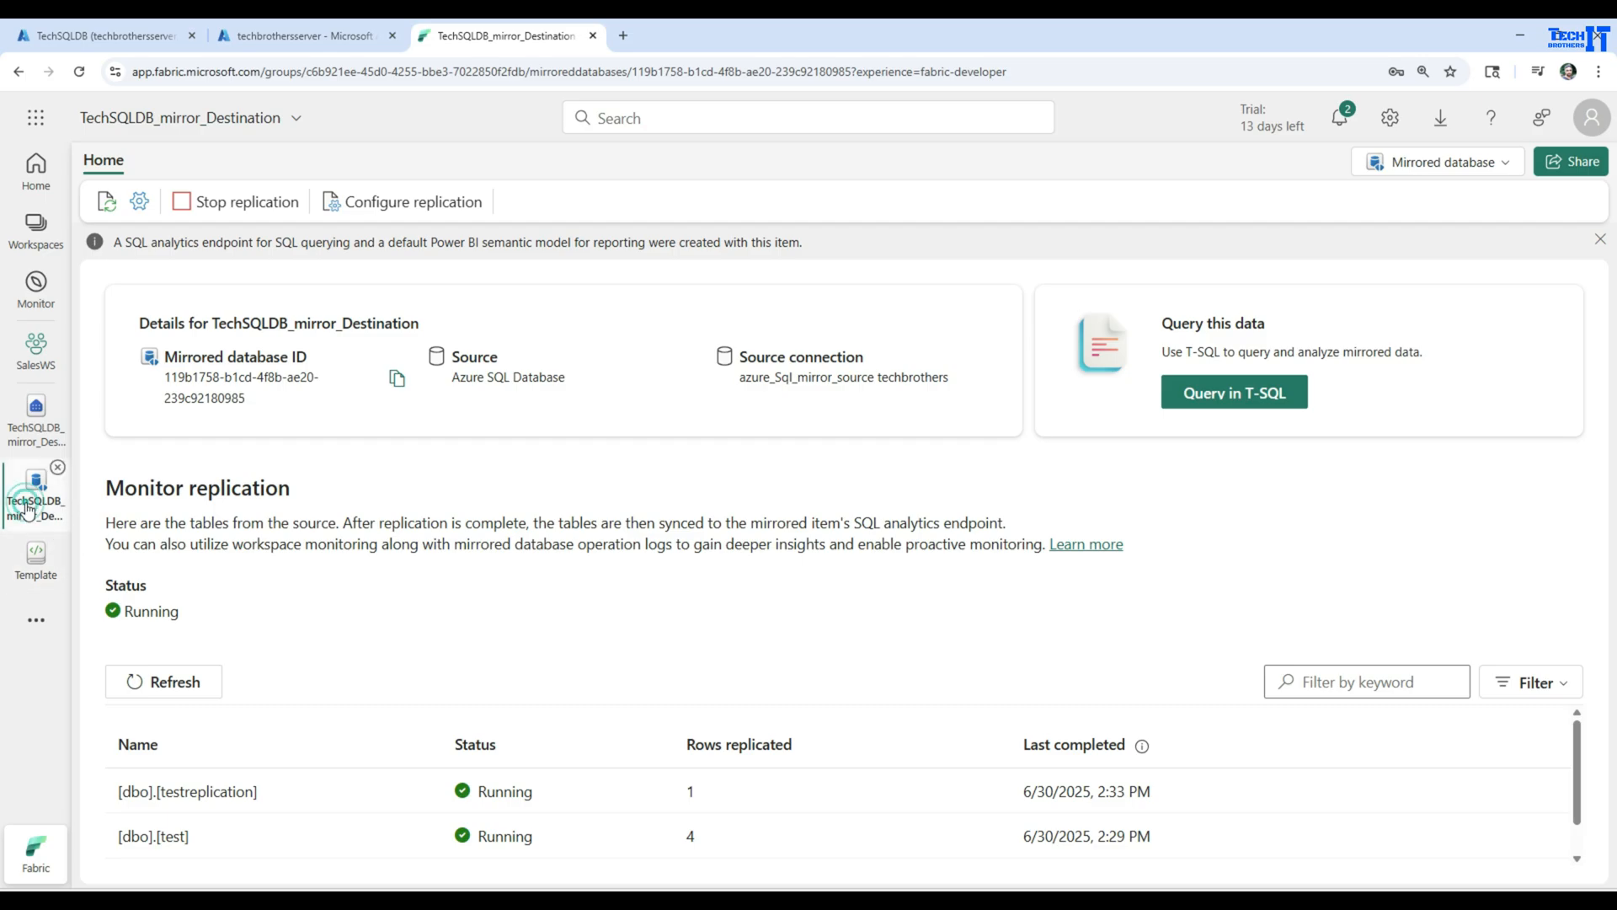
# Return to the SQL analytics endpoint, refresh the dbo tables, and preview the data of testreplication
pyautogui.click(33, 413)
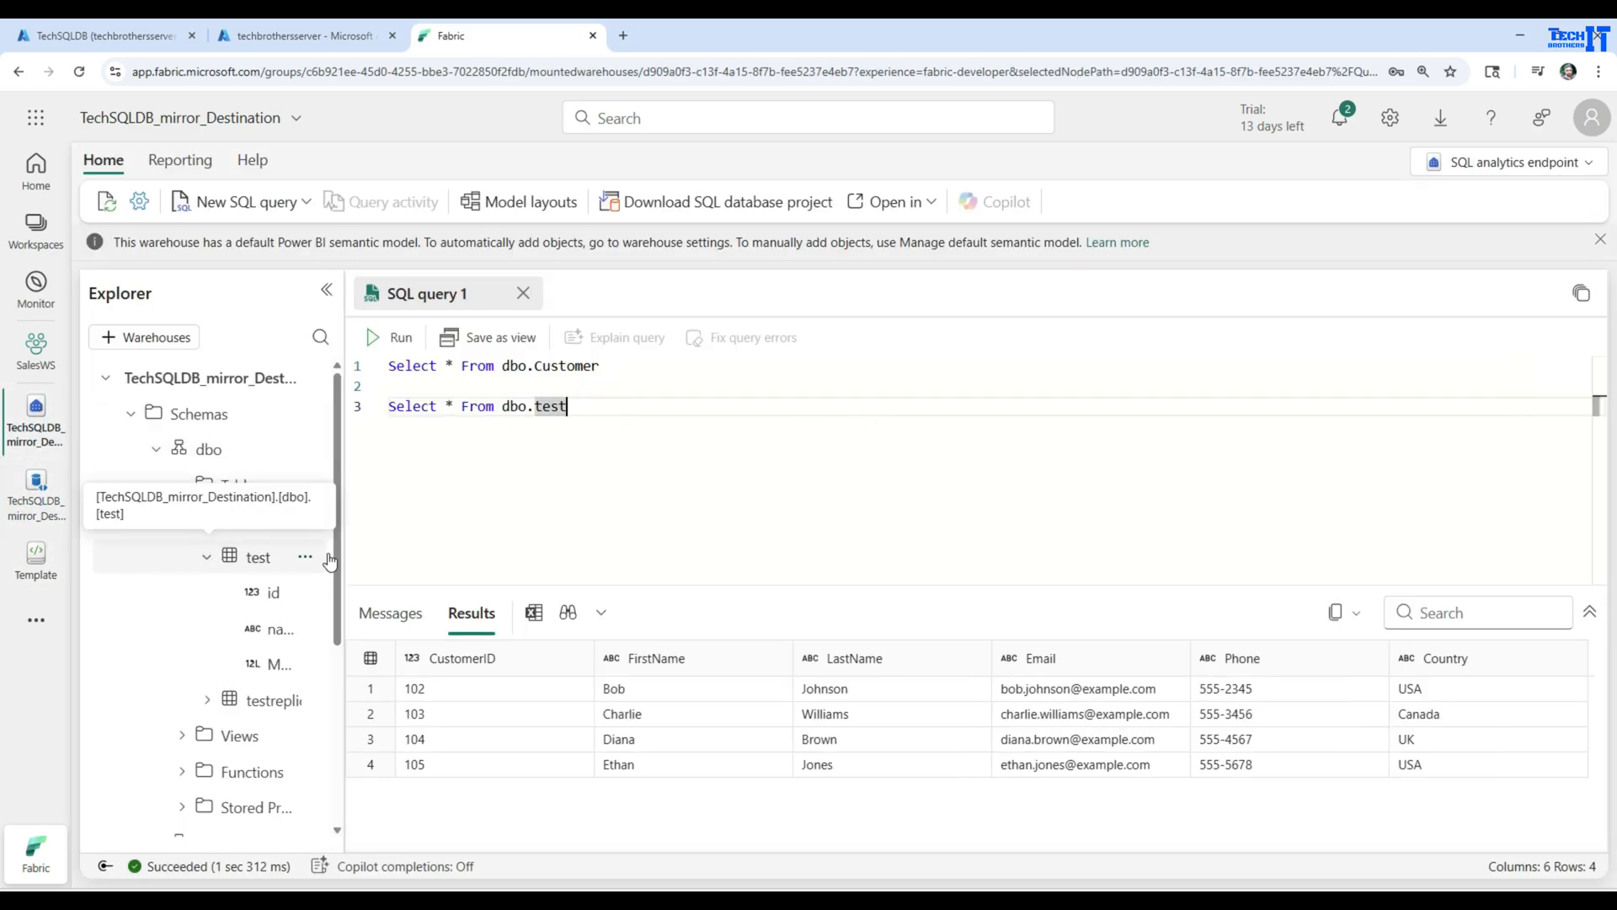
pyautogui.moveTo(343, 540); pyautogui.dragTo(404, 543)
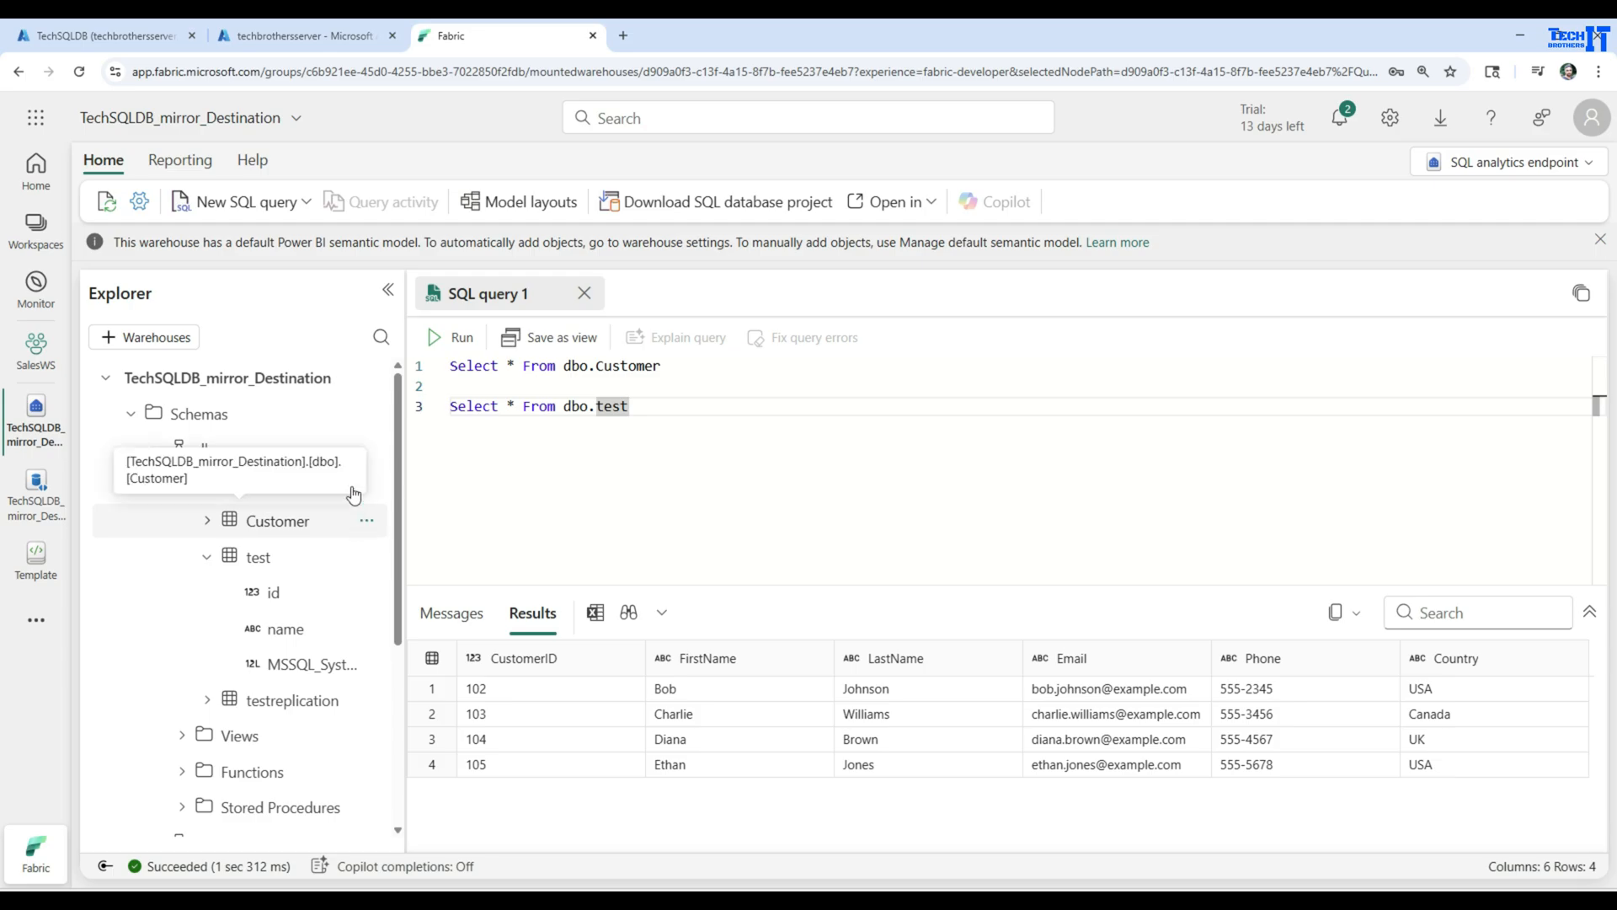
pyautogui.click(367, 489)
pyautogui.click(392, 516)
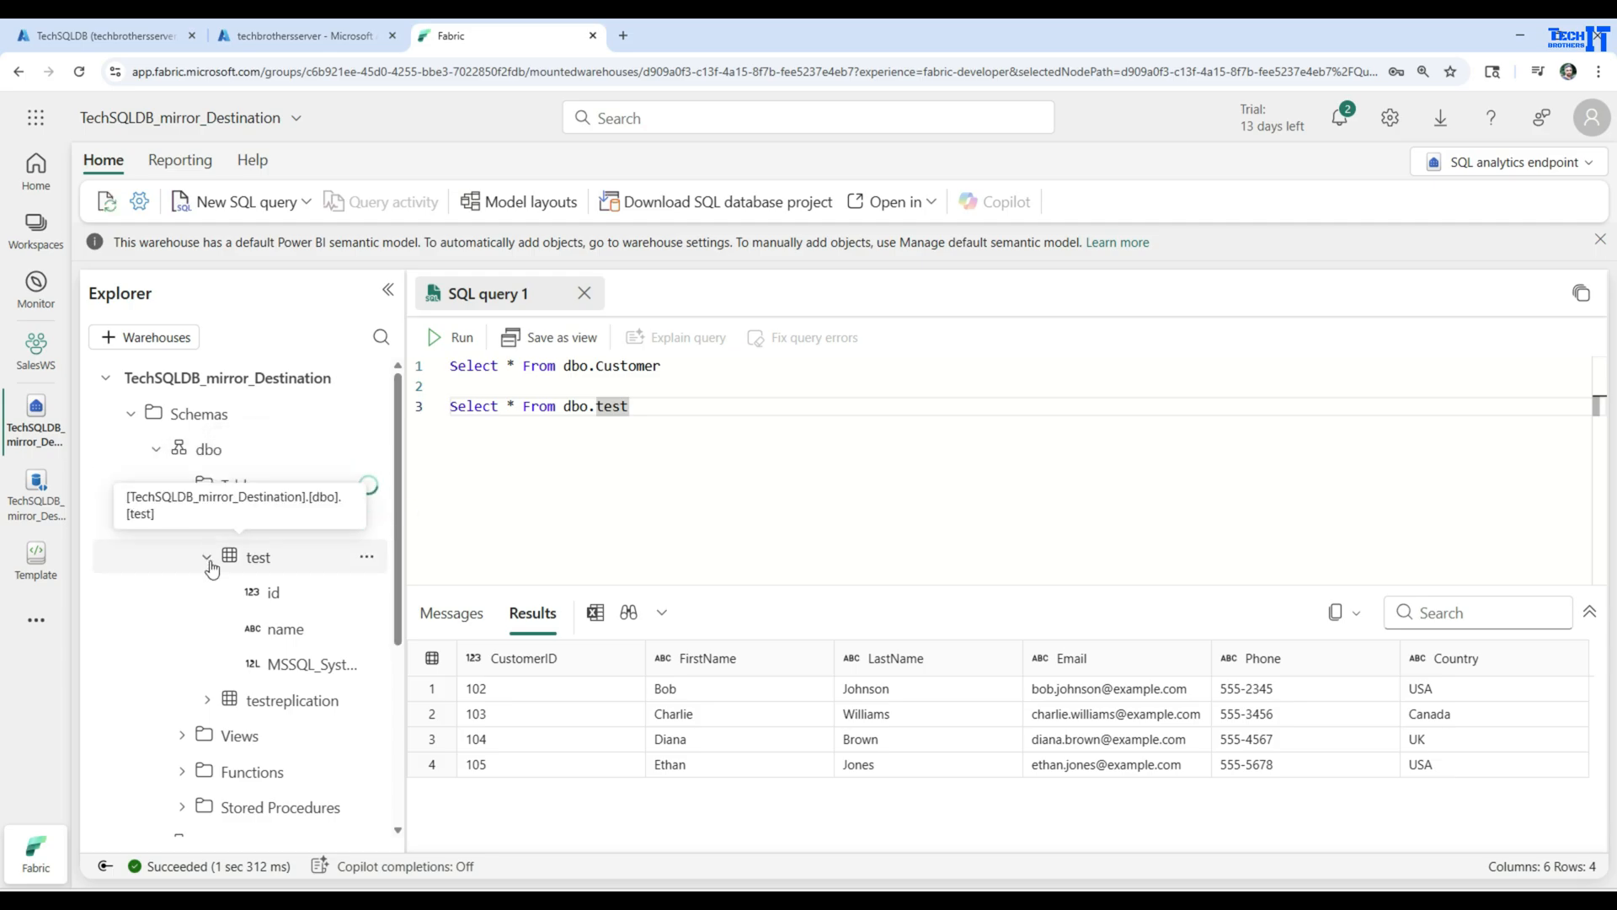
pyautogui.click(207, 558)
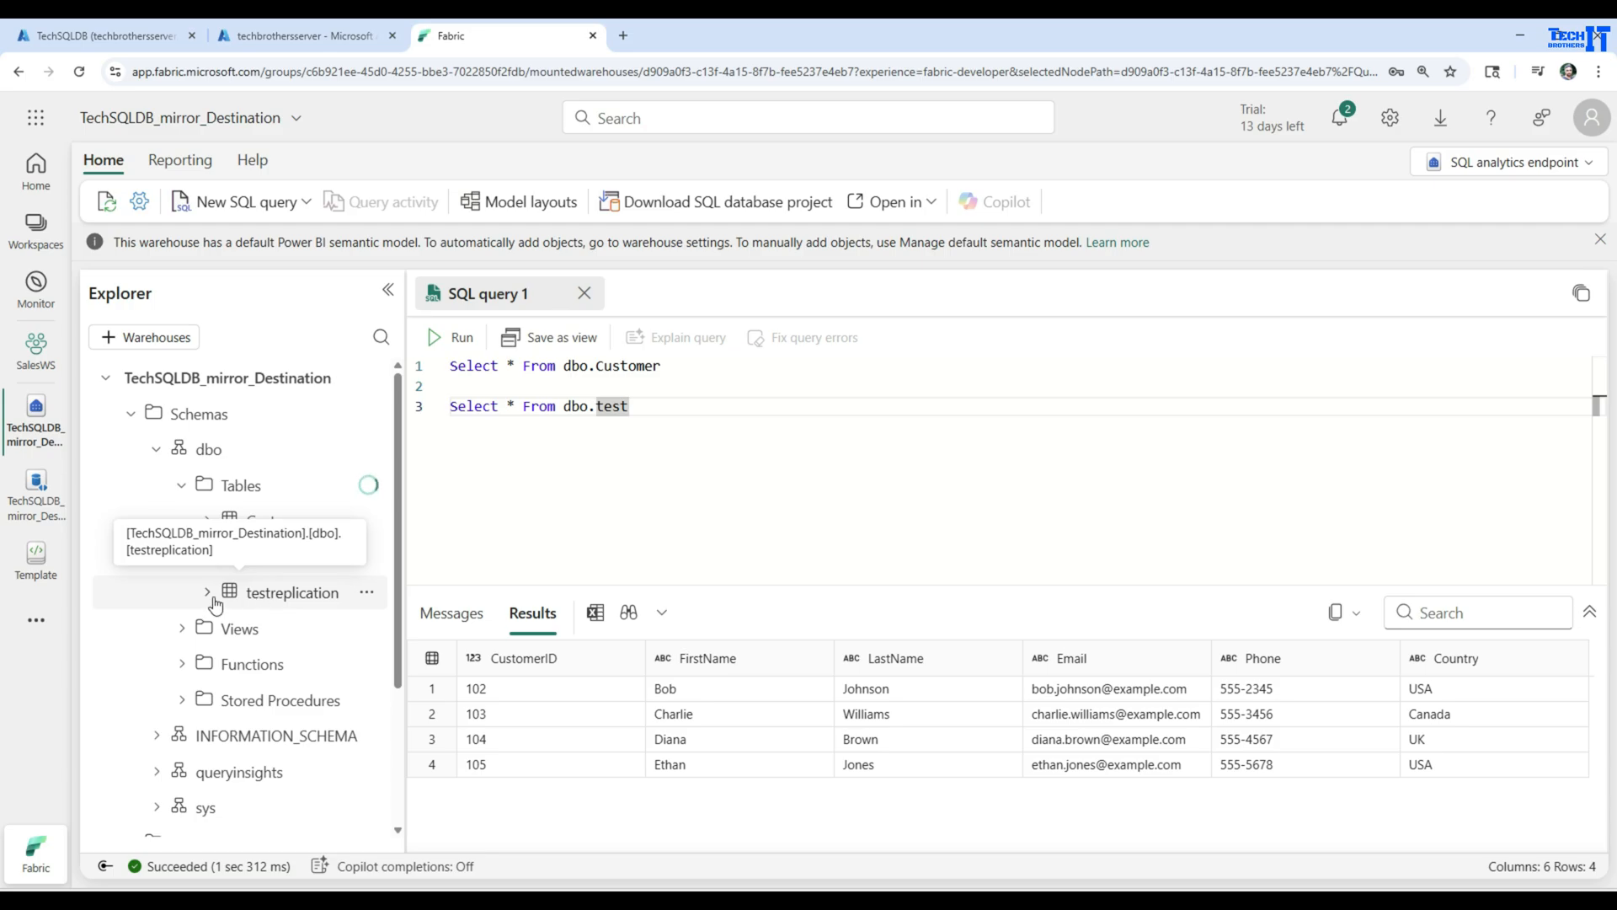
pyautogui.click(288, 593)
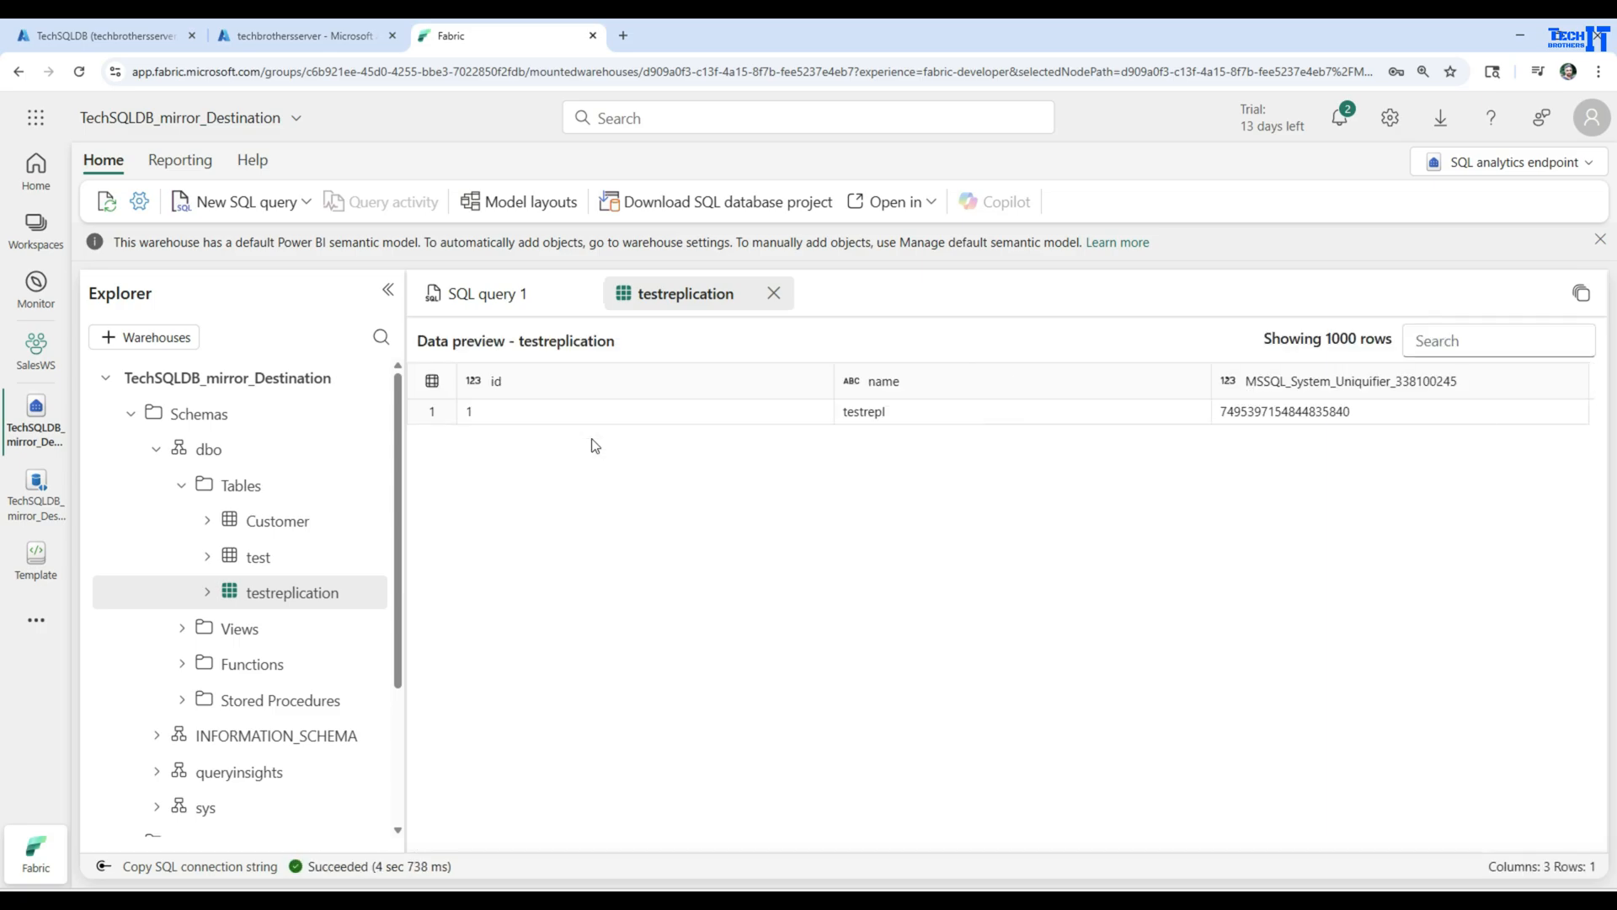
# Expand the columns of the dbo test table, preview its data, and collapse the Tables folder
pyautogui.click(244, 564)
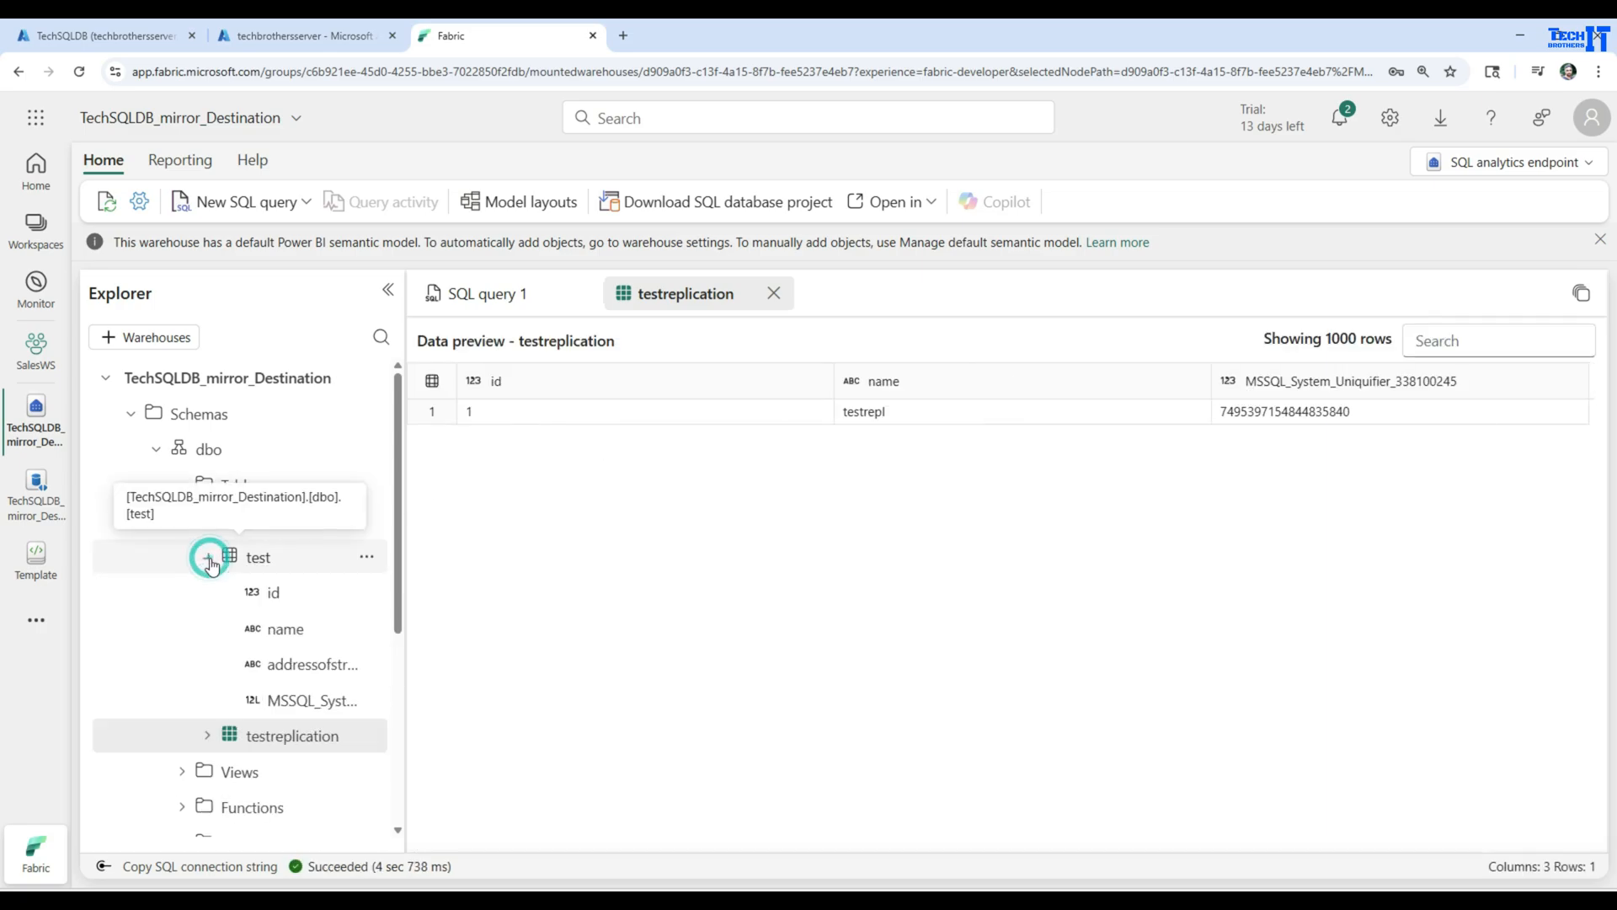
pyautogui.click(261, 561)
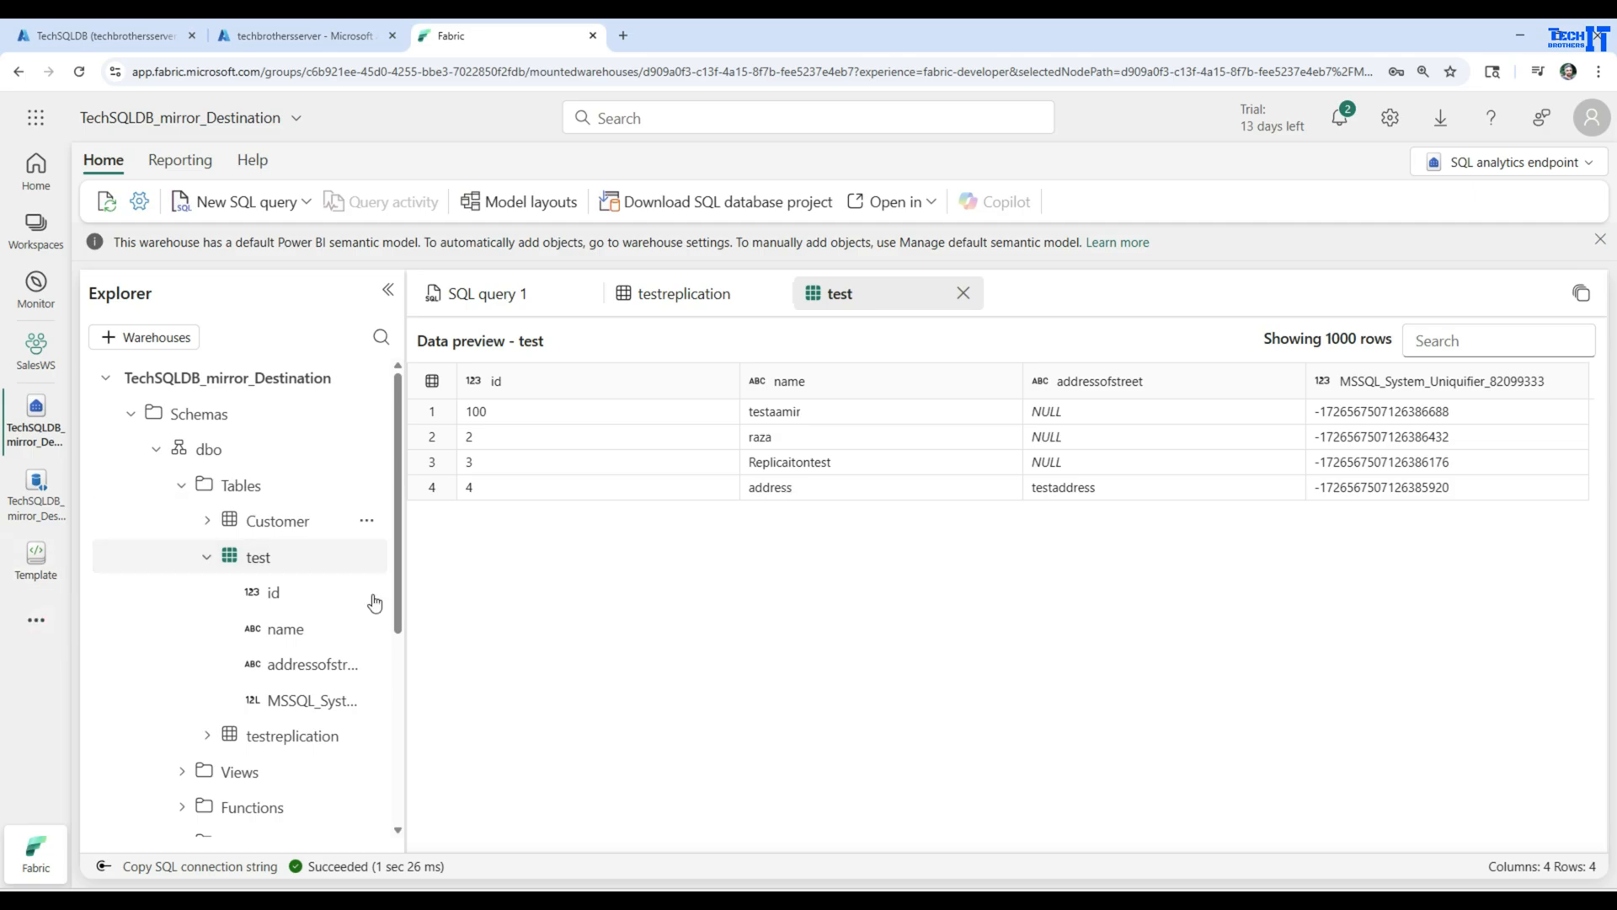
pyautogui.click(206, 556)
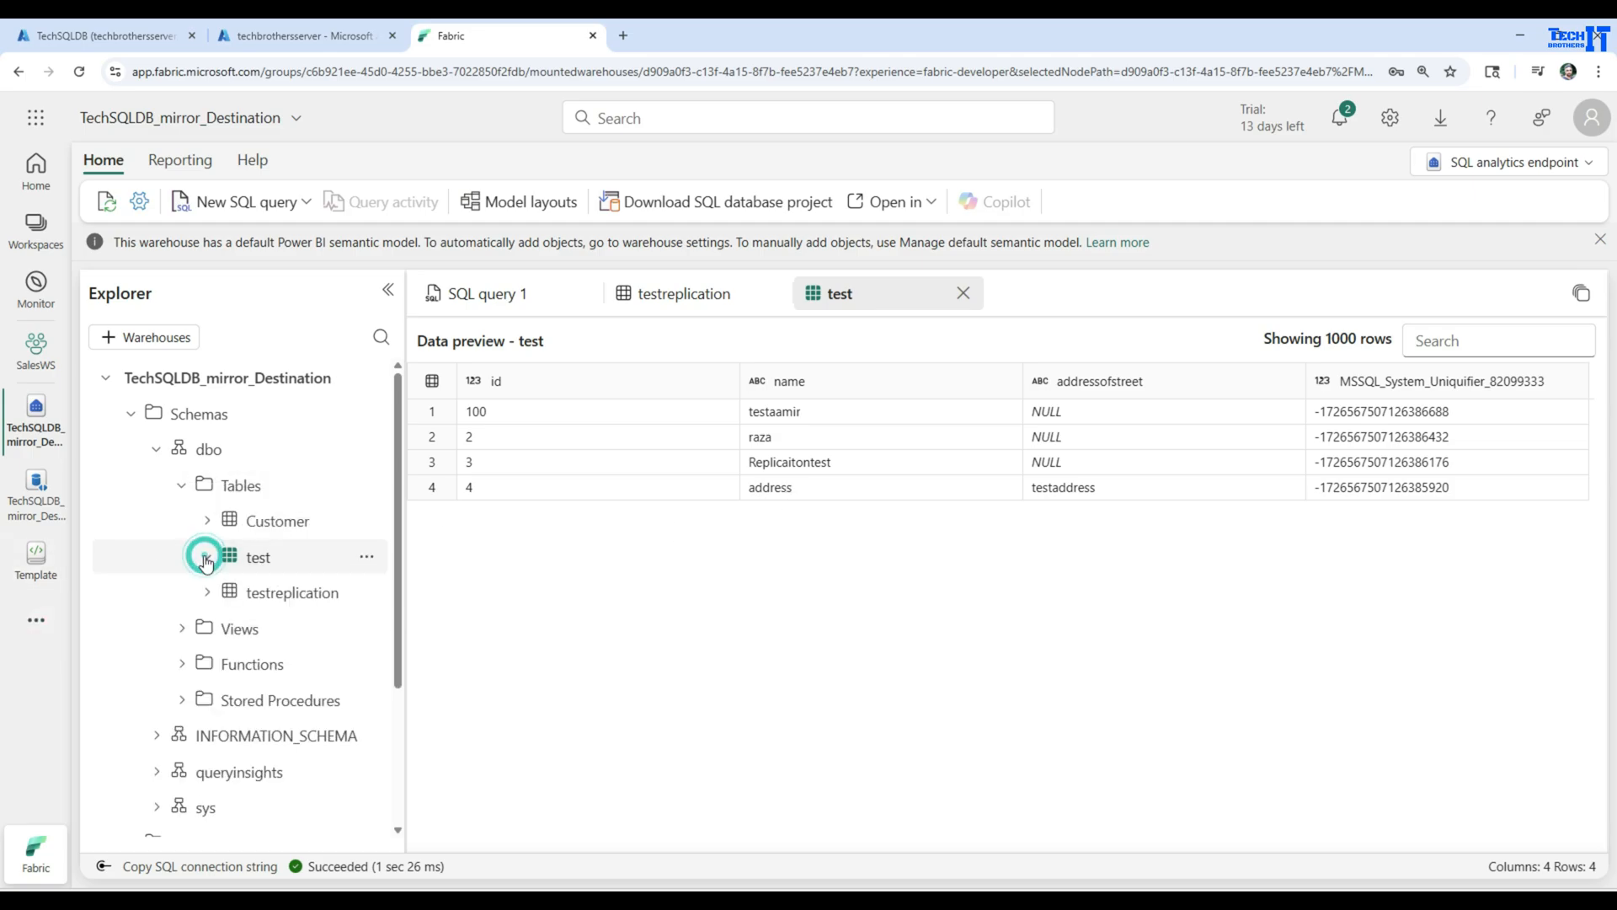
pyautogui.click(181, 485)
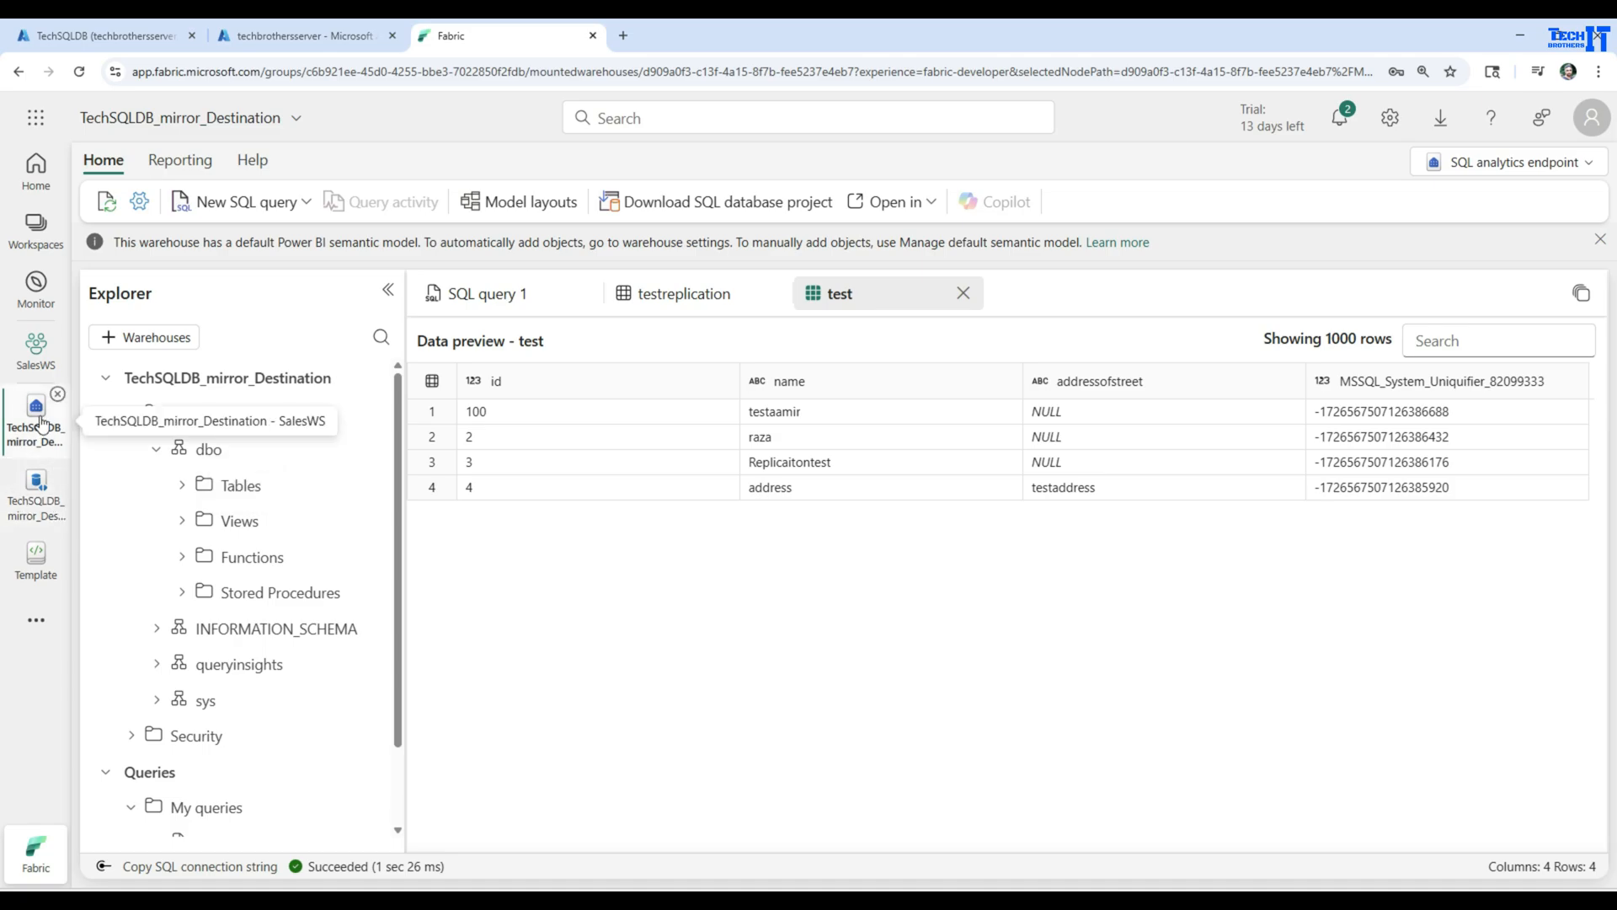
# Delete the mirrored database TechSQLDB_mirror_Destination from the SalesWS workspace
pyautogui.click(36, 347)
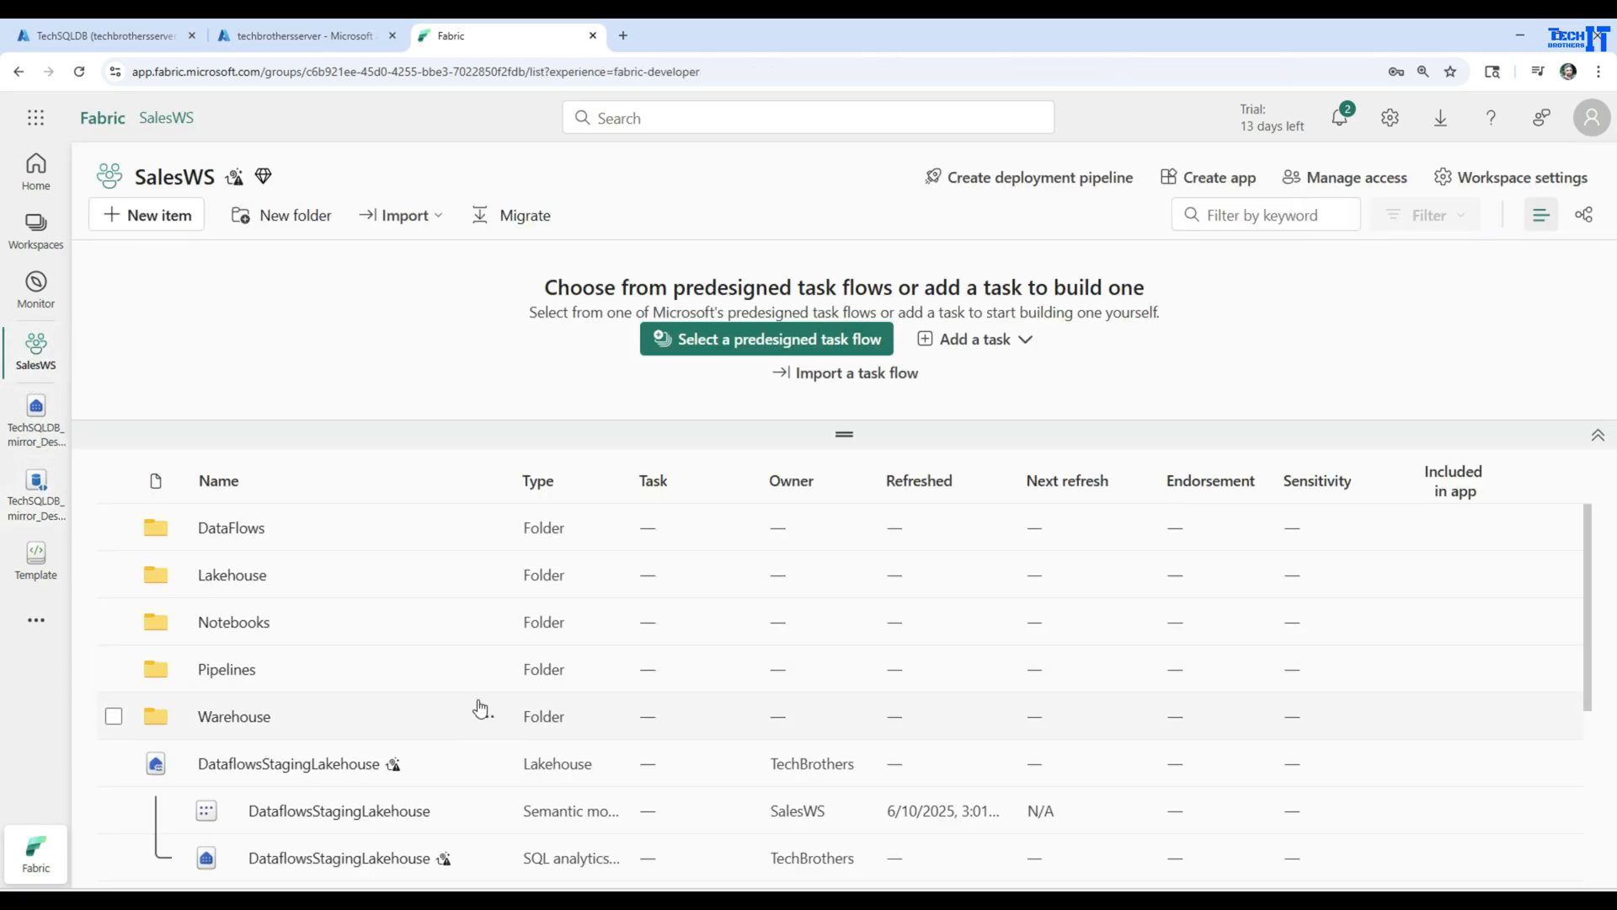
pyautogui.scroll(-4, 467, 645)
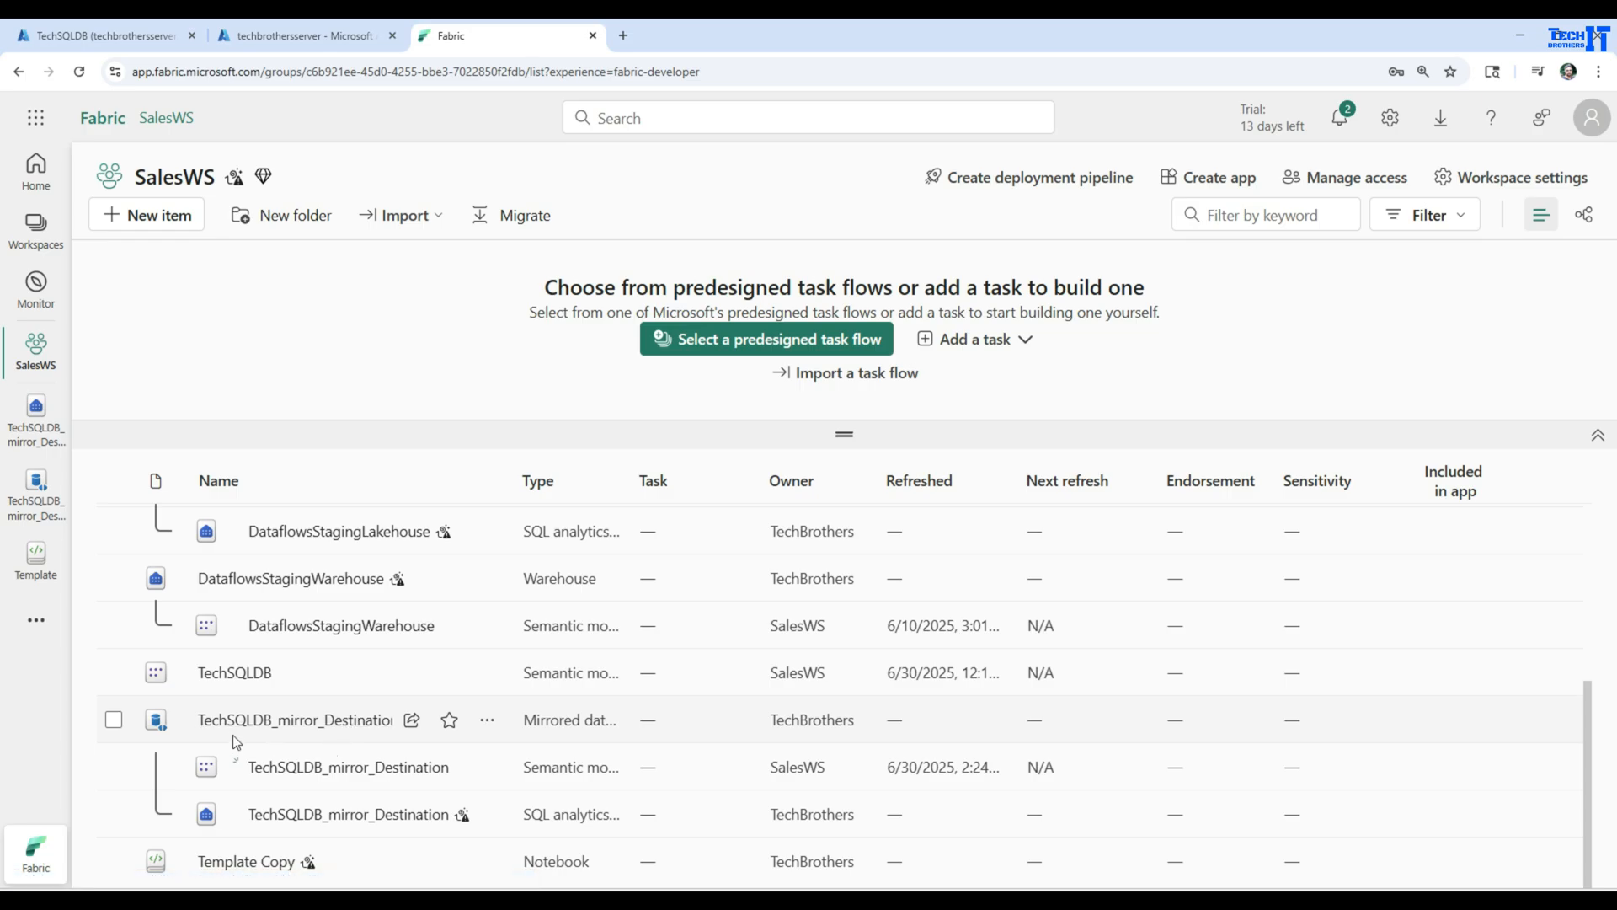
pyautogui.click(487, 720)
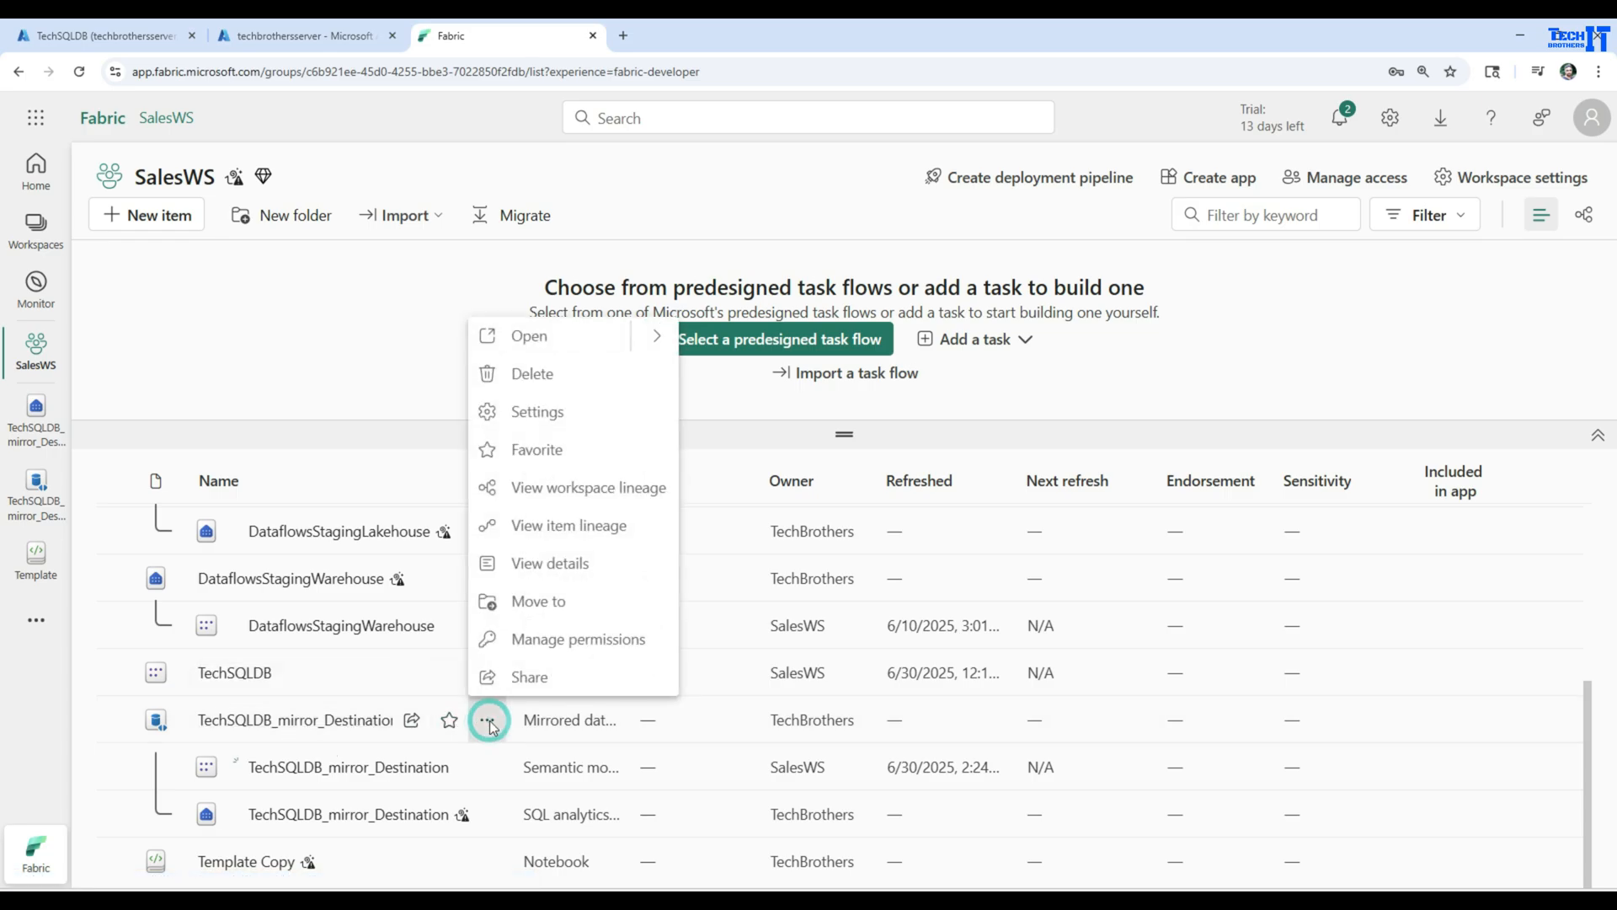
pyautogui.click(565, 375)
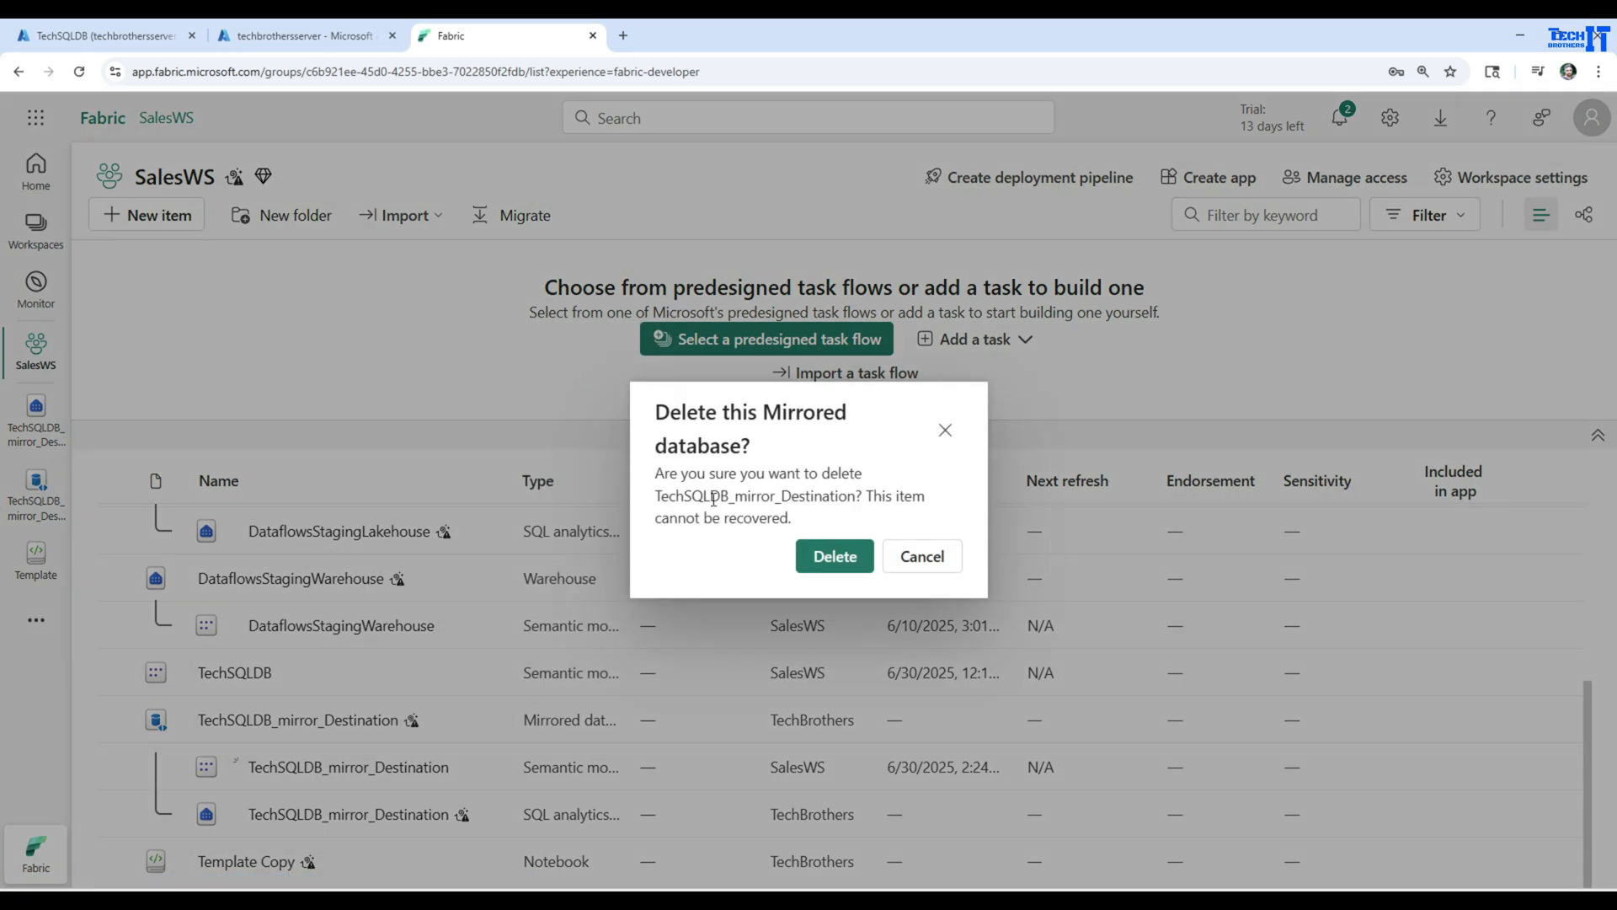
pyautogui.click(852, 546)
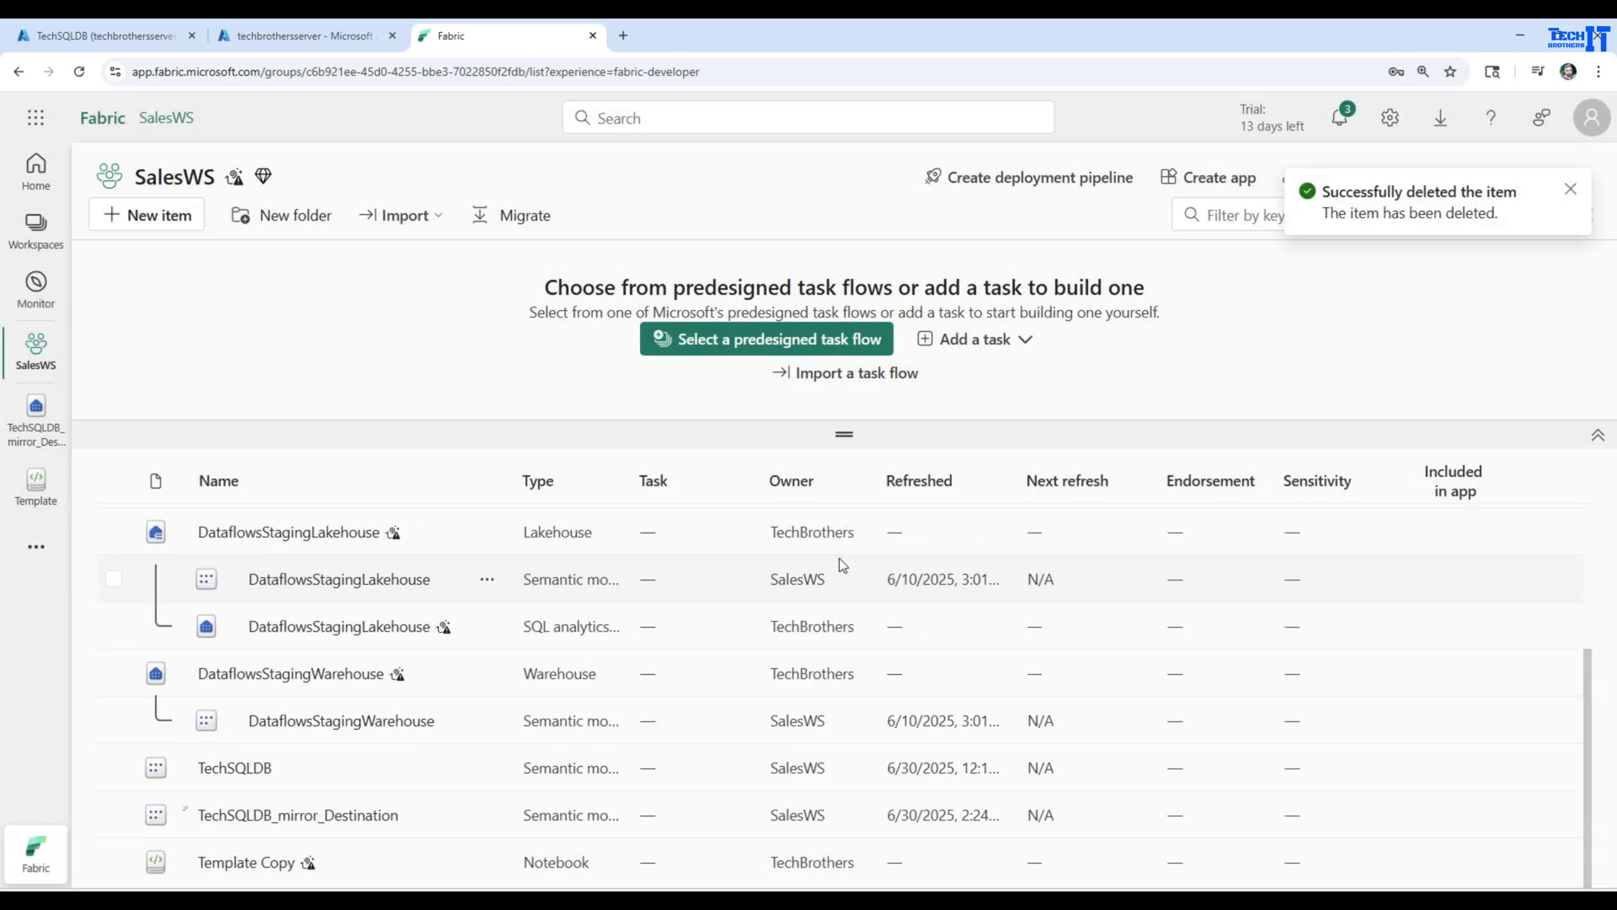
# Switch to the TechSQLDB query editor in Azure and run the select queries on [dbo].[test] and [dbo].[Customer] to check the source data
pyautogui.click(315, 38)
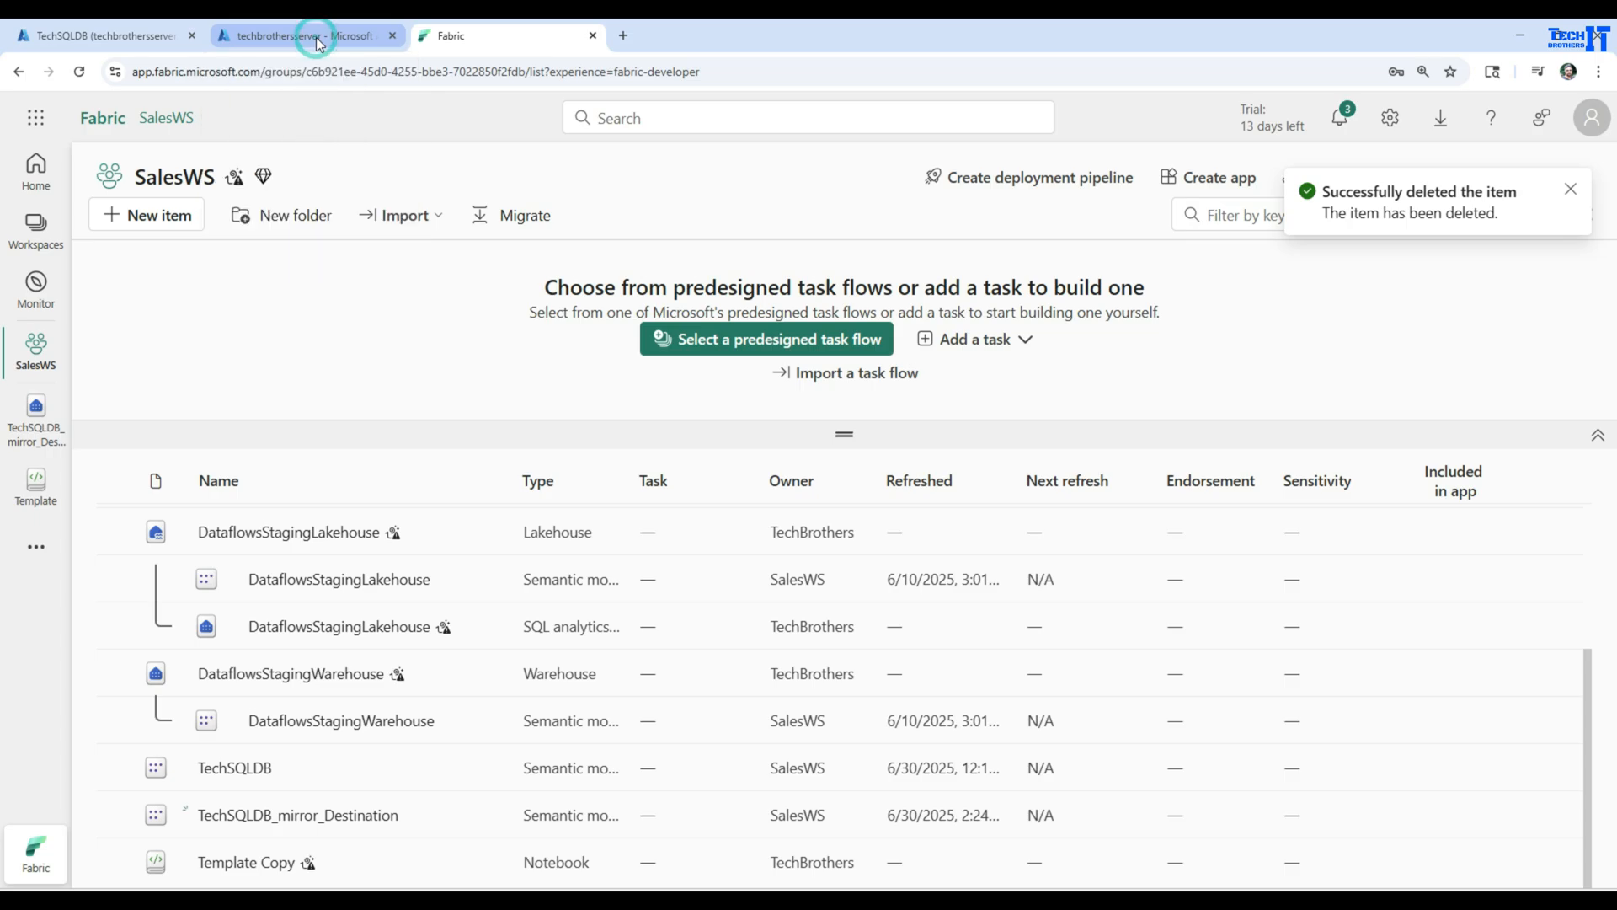
pyautogui.click(120, 39)
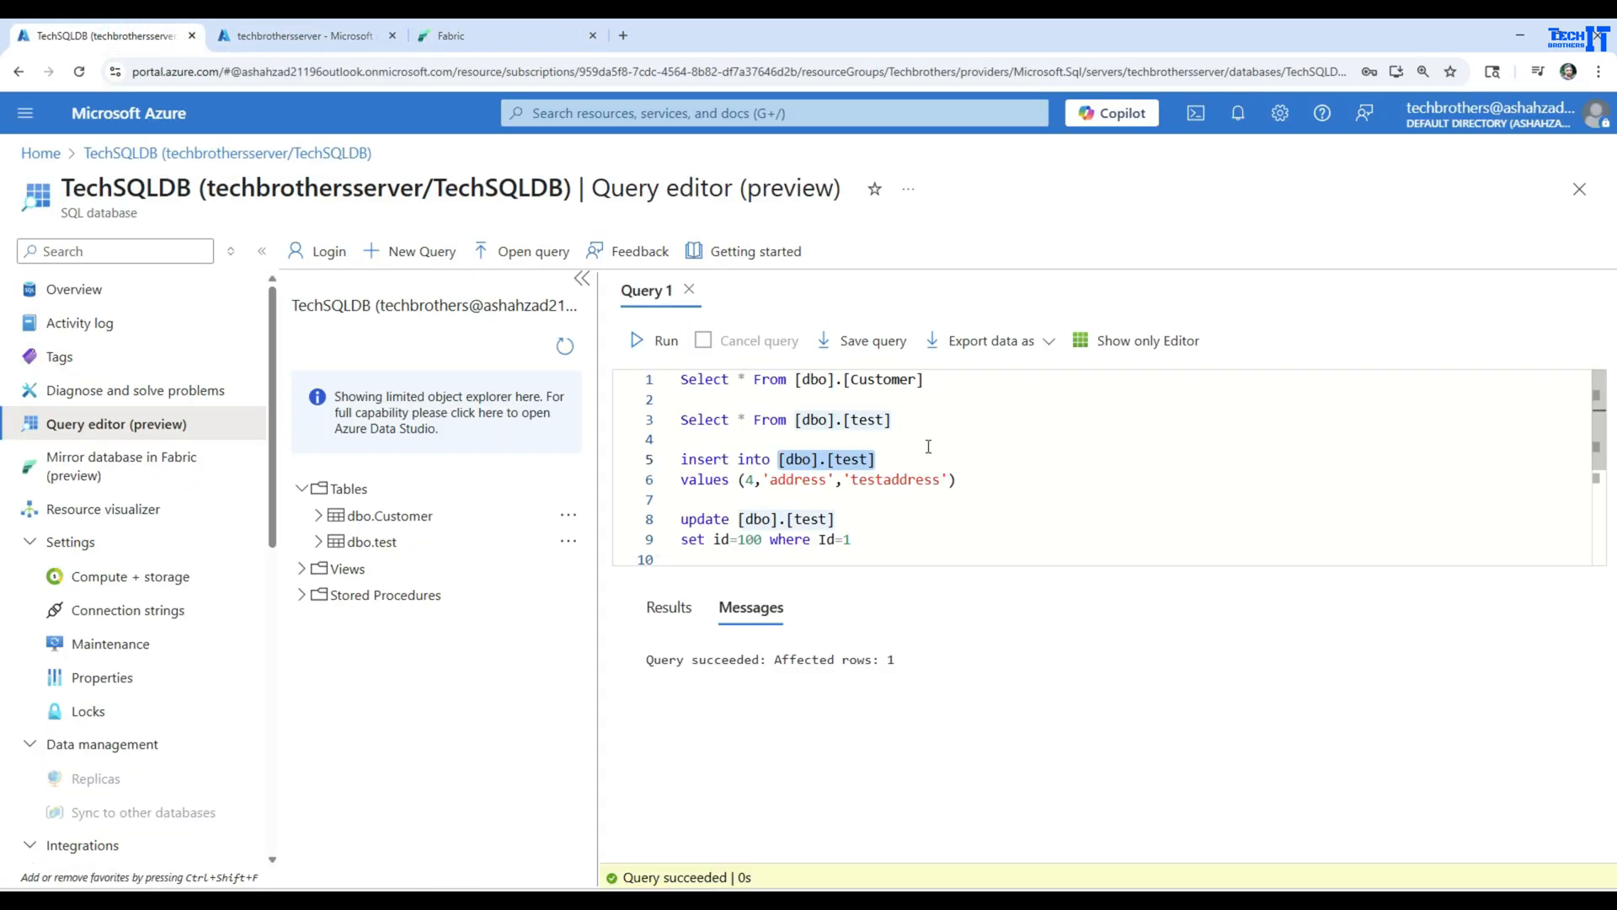
pyautogui.click(958, 447)
pyautogui.moveTo(946, 422); pyautogui.dragTo(678, 419)
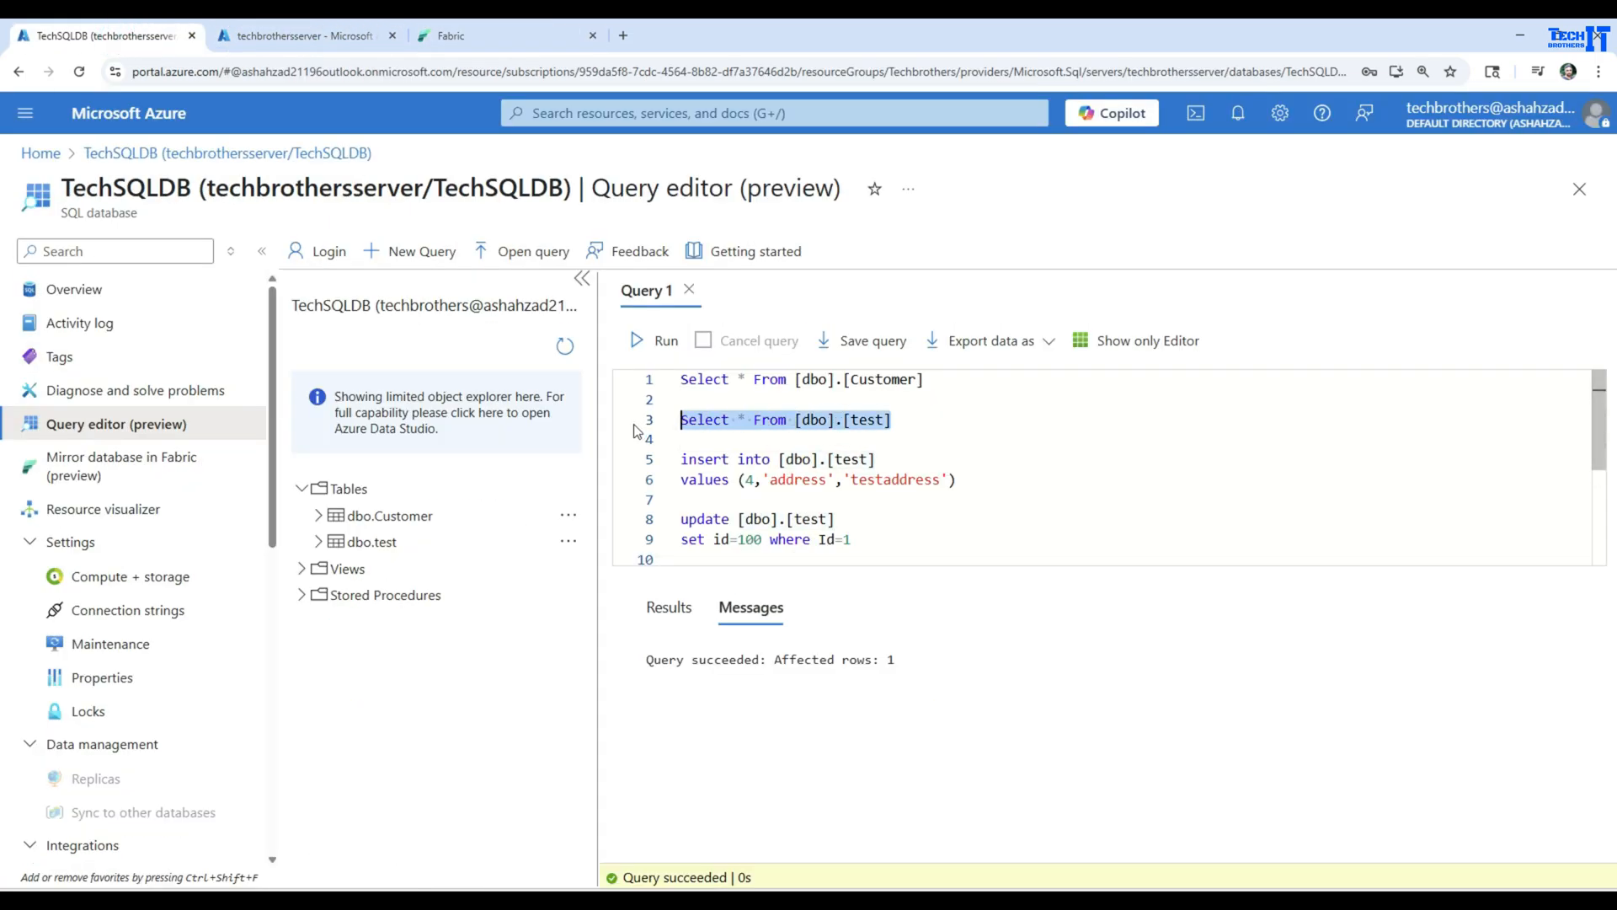
pyautogui.click(650, 341)
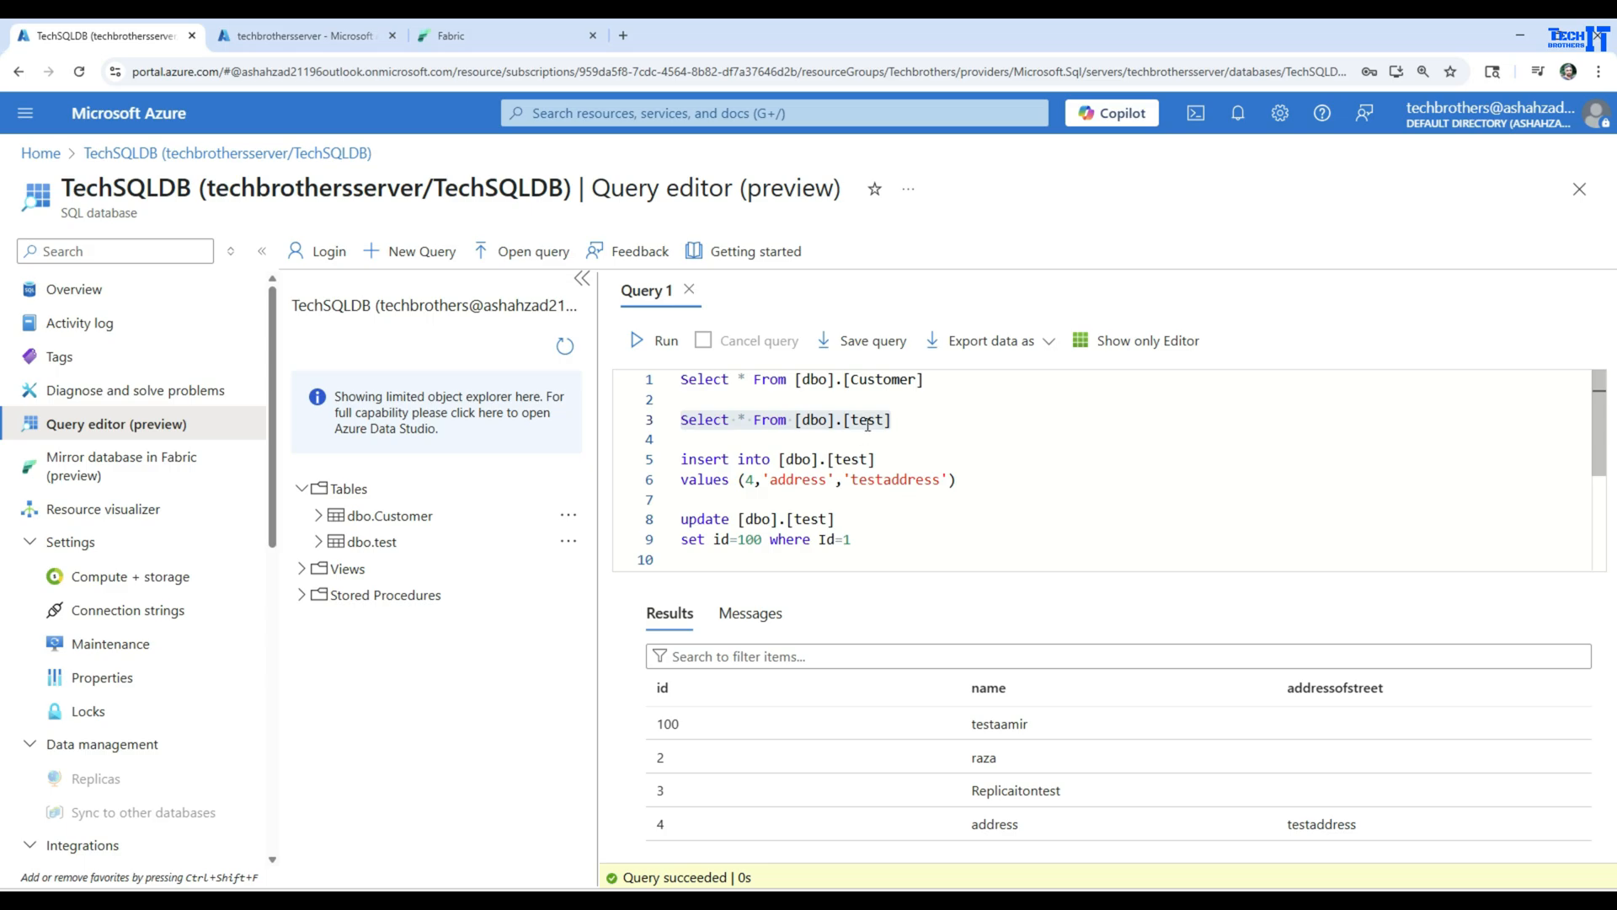
pyautogui.moveTo(955, 384); pyautogui.dragTo(679, 380)
pyautogui.click(660, 341)
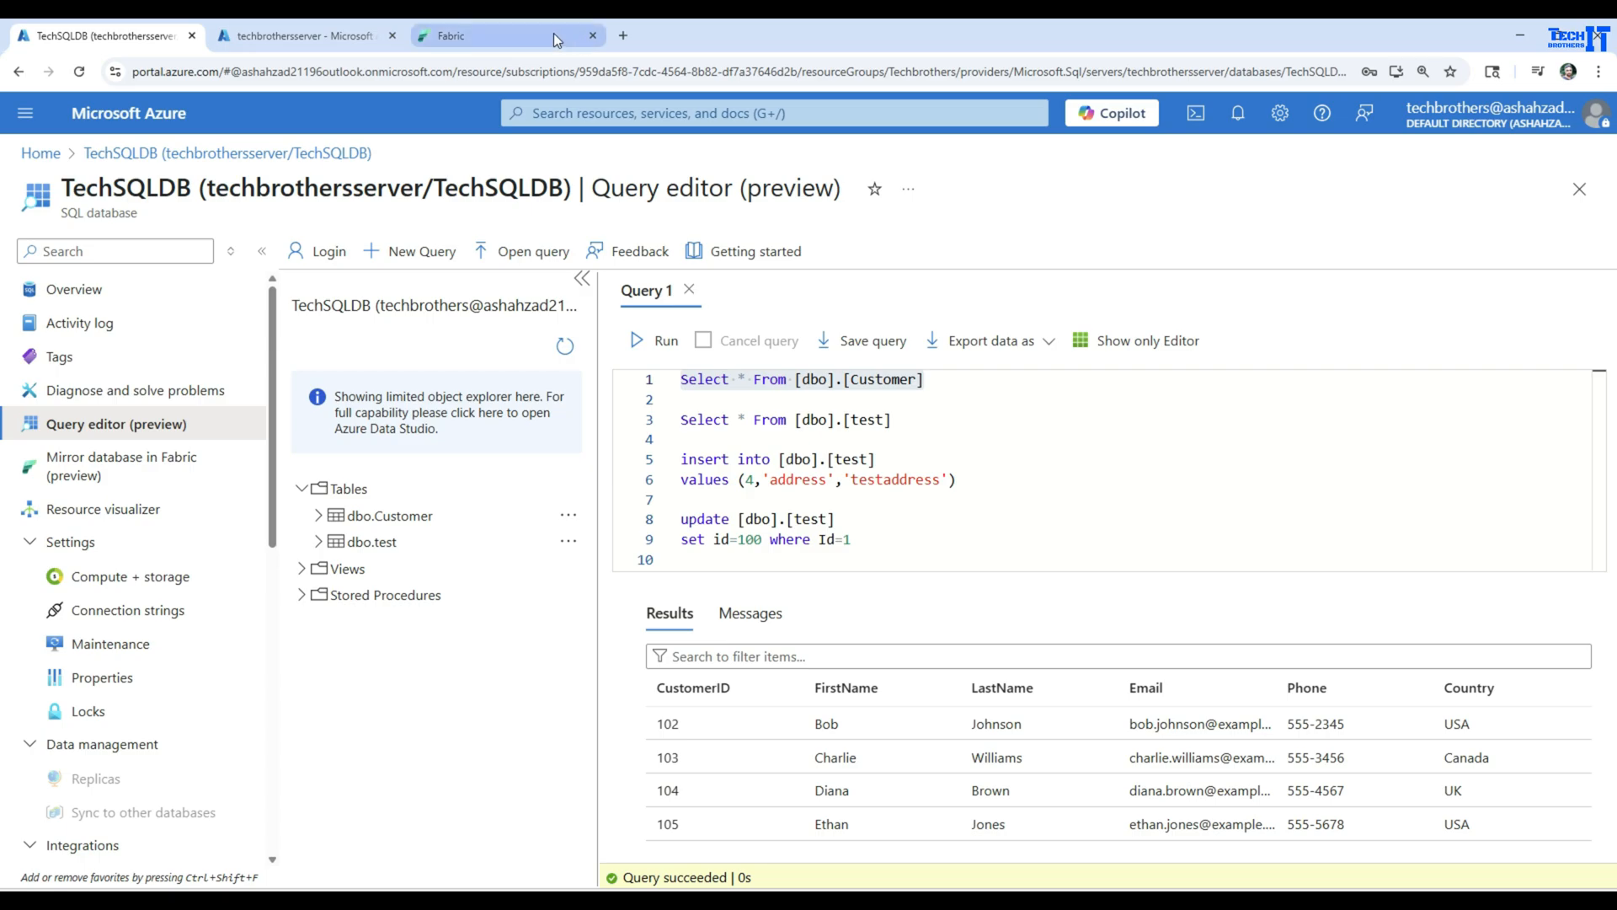
pyautogui.moveTo(554, 33)
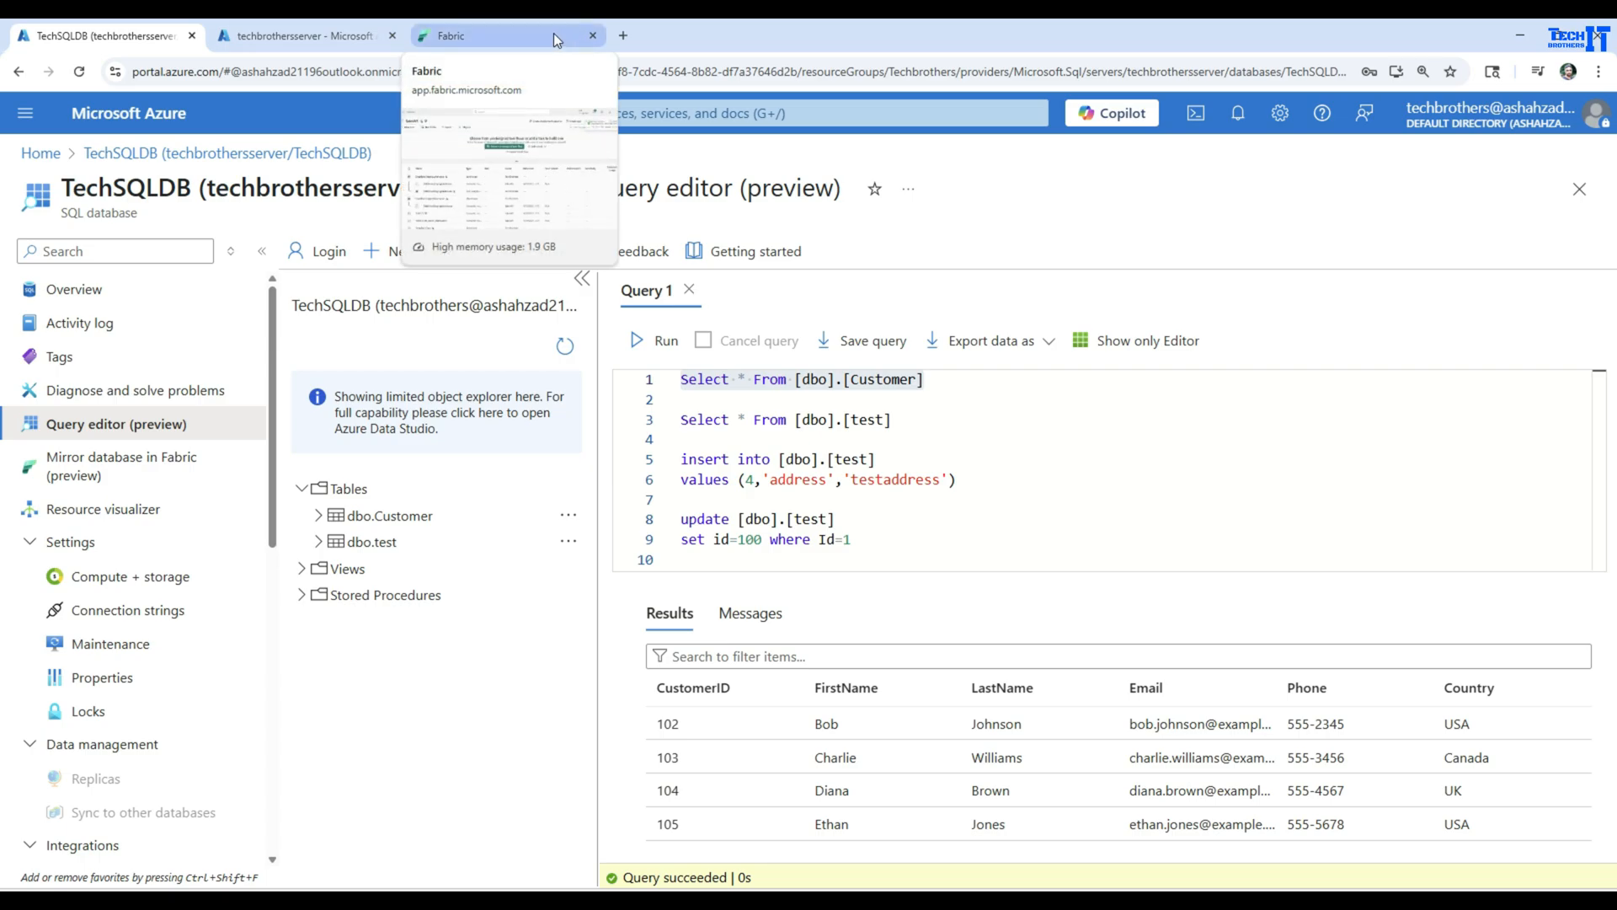